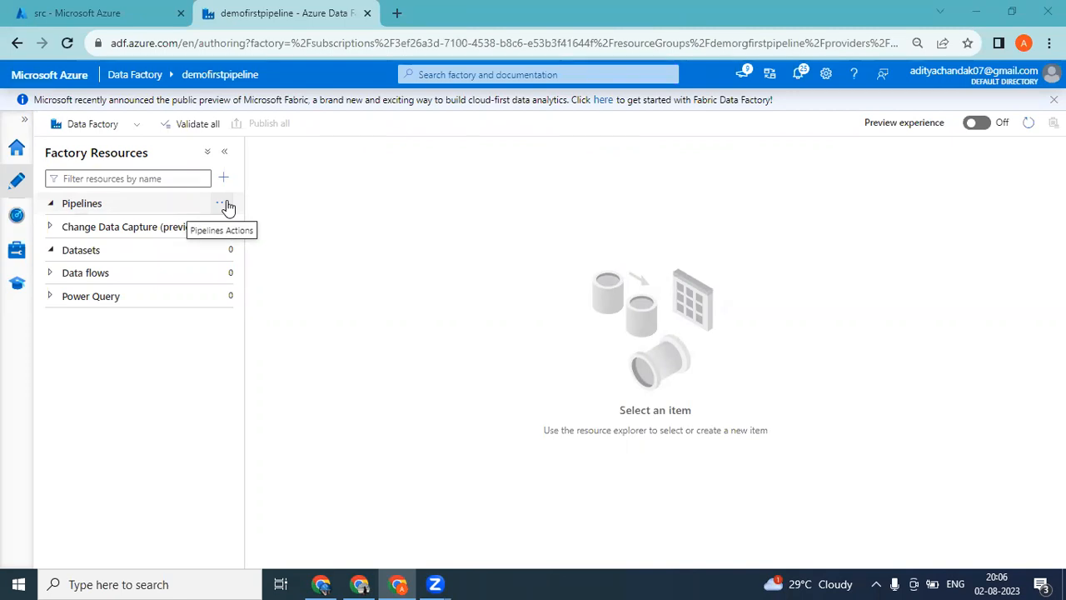
# Open Notepad maximized and list "Validation", "Getmetada" and "For each loop" on separate lines.
pyautogui.press('super+r')
pyautogui.press('Return')
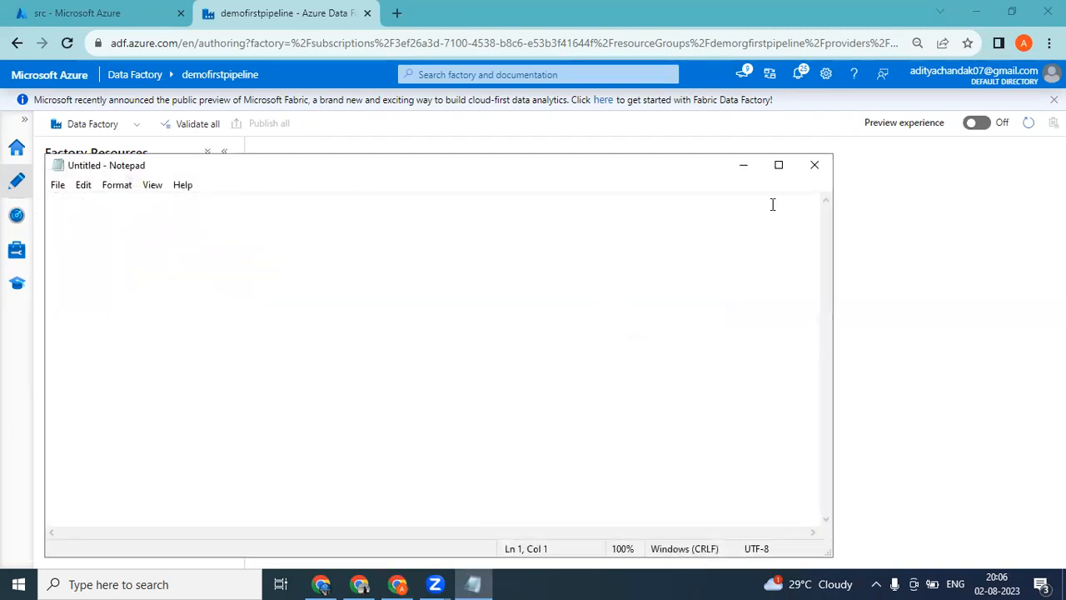
pyautogui.click(778, 166)
pyautogui.write('V')
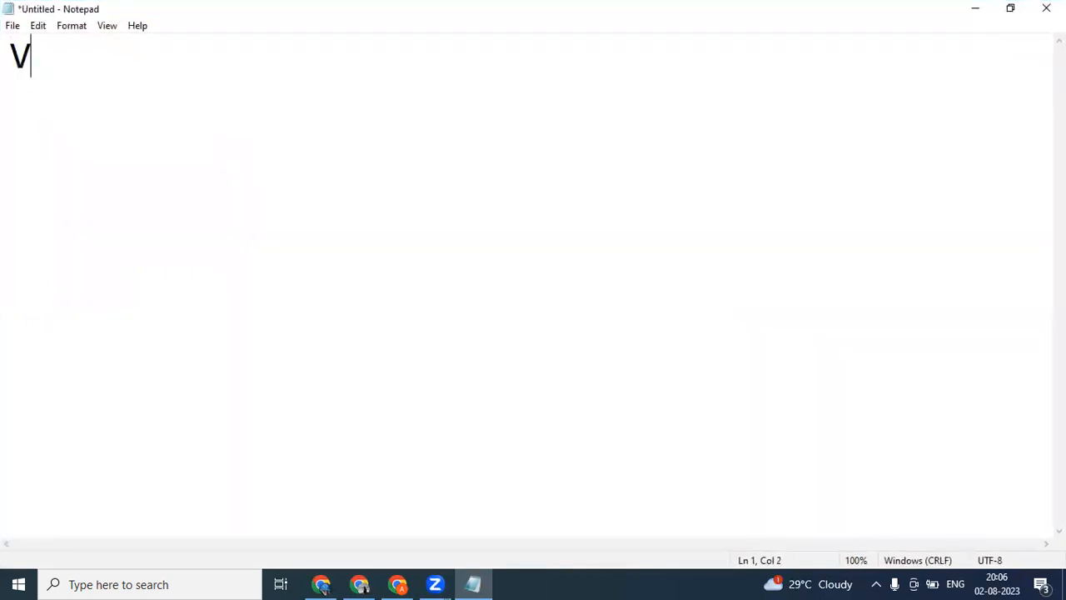
pyautogui.write('alidation')
pyautogui.press('Return')
pyautogui.write('Getmetada')
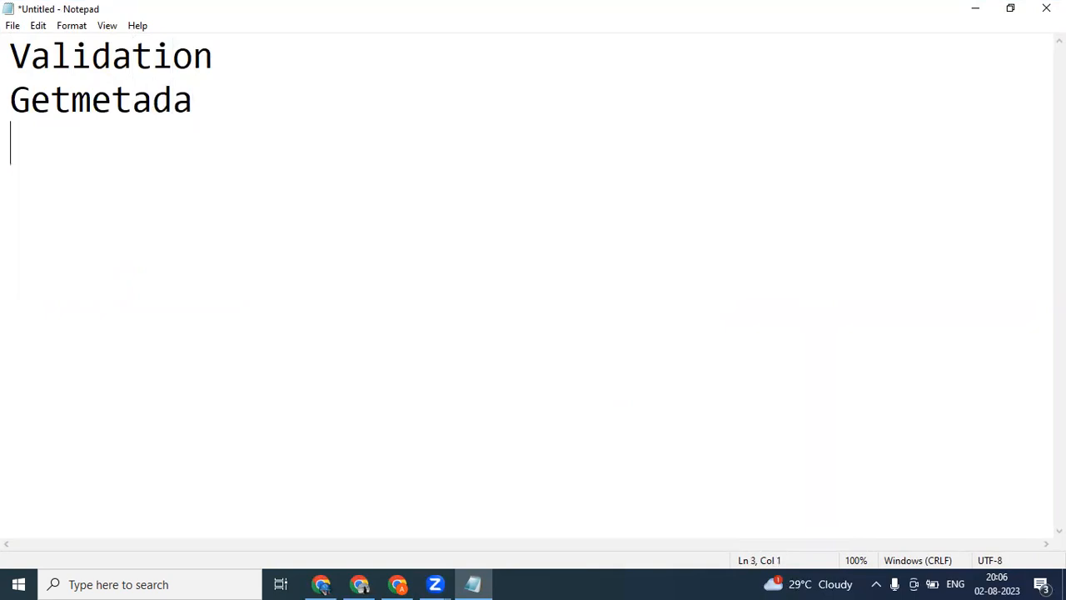
pyautogui.write('For')
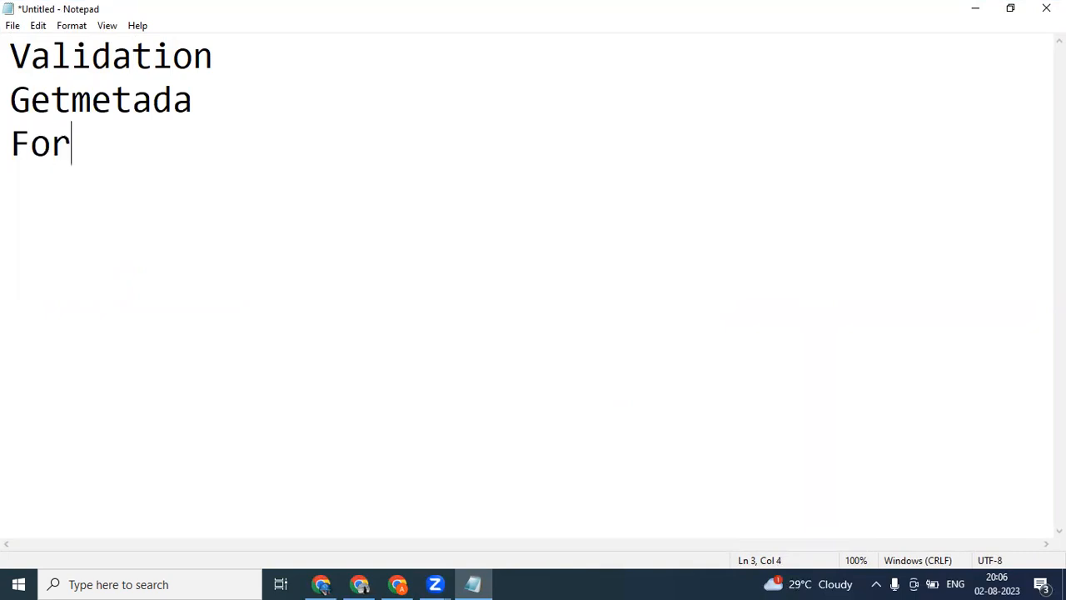
pyautogui.write(' each loop')
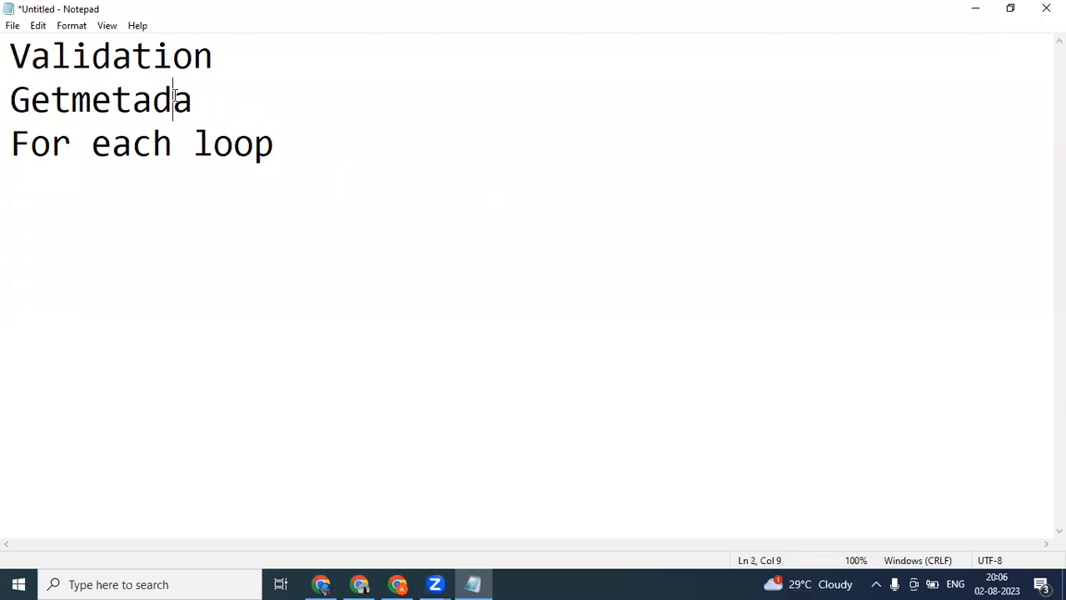
# Correct the second line of the note to "Getmetadata" and return to the end of the last line.
pyautogui.press('End')
pyautogui.write('ta')
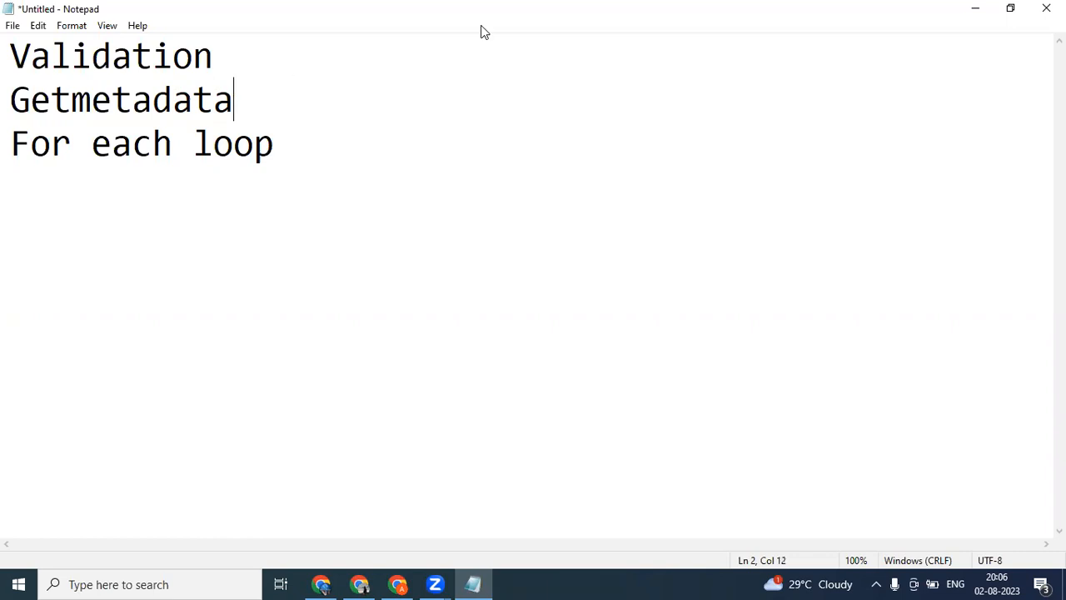
pyautogui.press('Down')
pyautogui.press('End')
# Switch to Azure Data Factory in Chrome and create a new pipeline named Load_All_type_of_files.
pyautogui.click(400, 583)
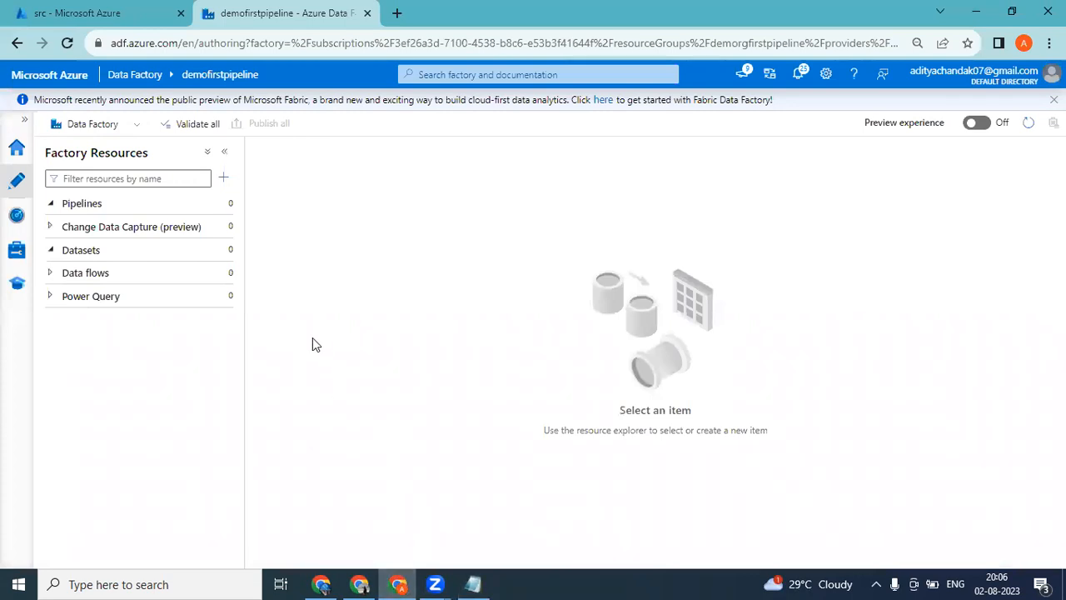
pyautogui.click(229, 205)
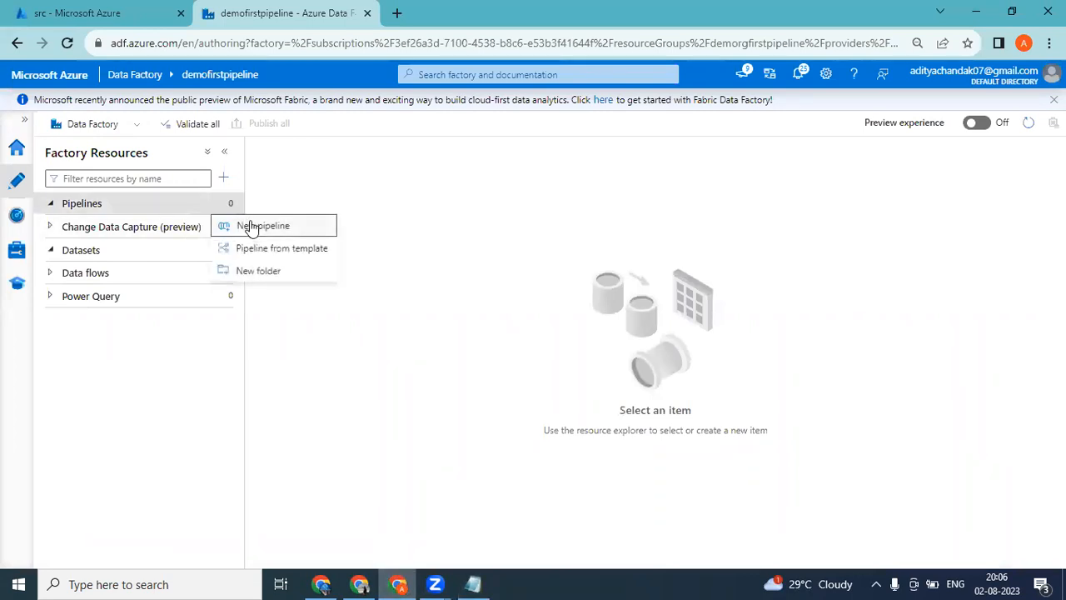
pyautogui.click(252, 228)
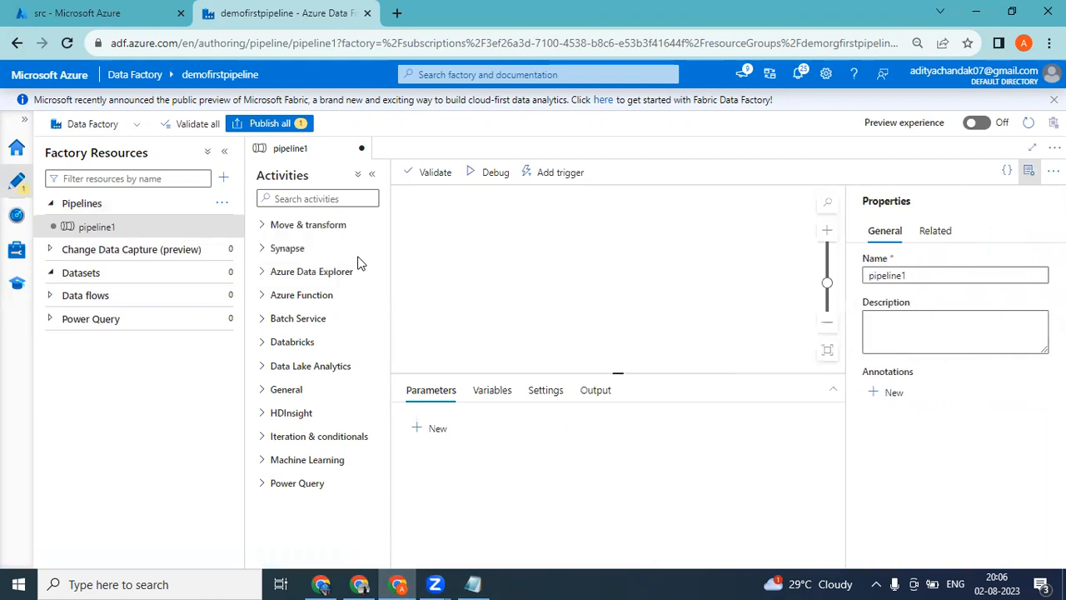
pyautogui.click(910, 276)
pyautogui.moveTo(911, 276); pyautogui.dragTo(866, 270)
pyautogui.press('BackSpace')
pyautogui.write('Load_All_type_of_files')
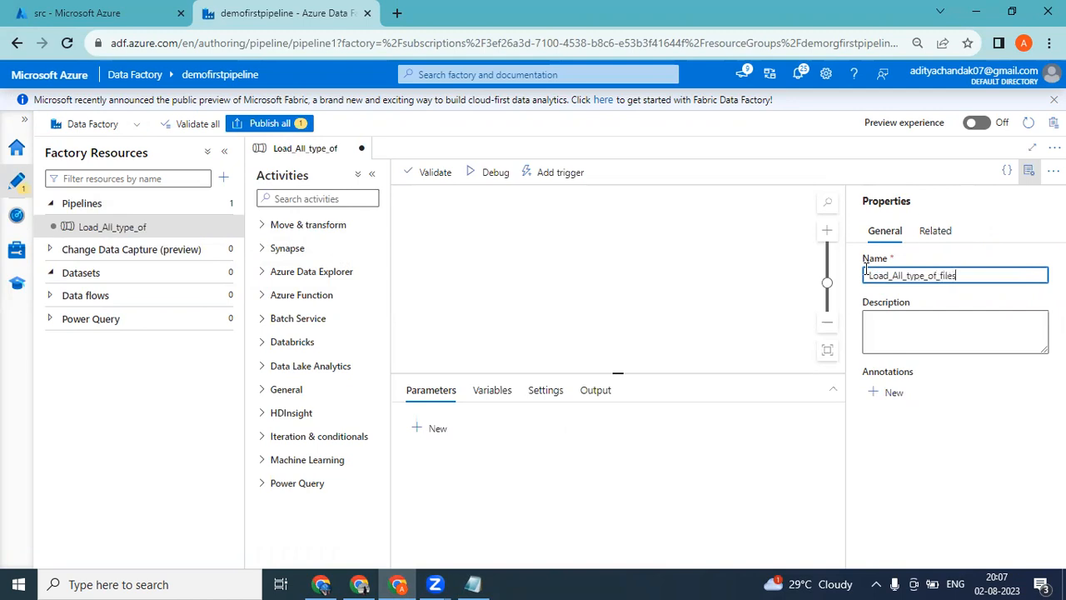
pyautogui.click(612, 277)
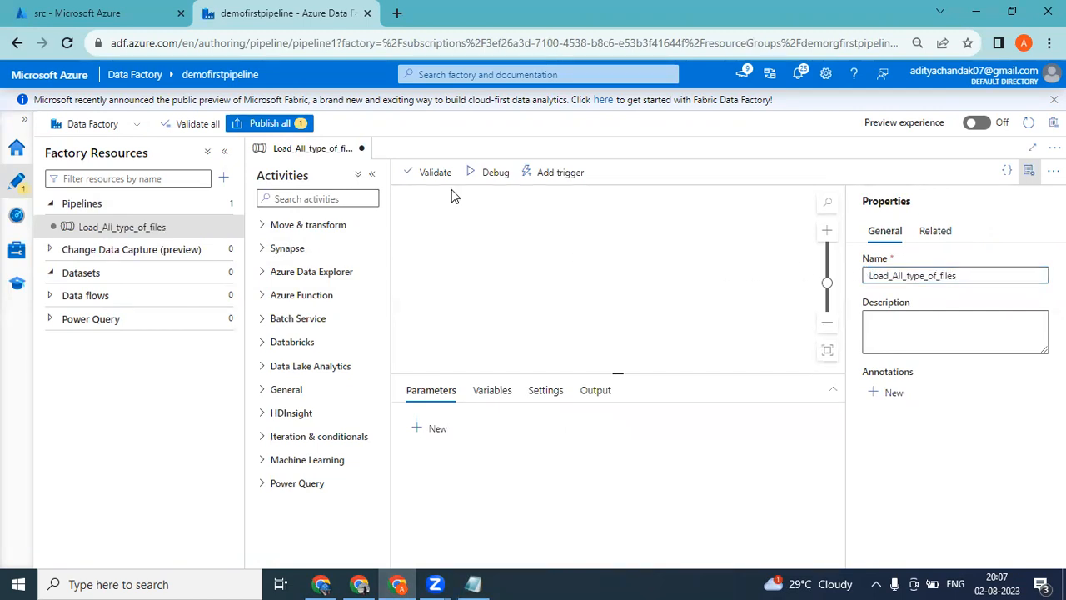
# Check the files in the src container, and add a Copy data activity to the Load_All_type_of_files pipeline canvas.
pyautogui.click(100, 13)
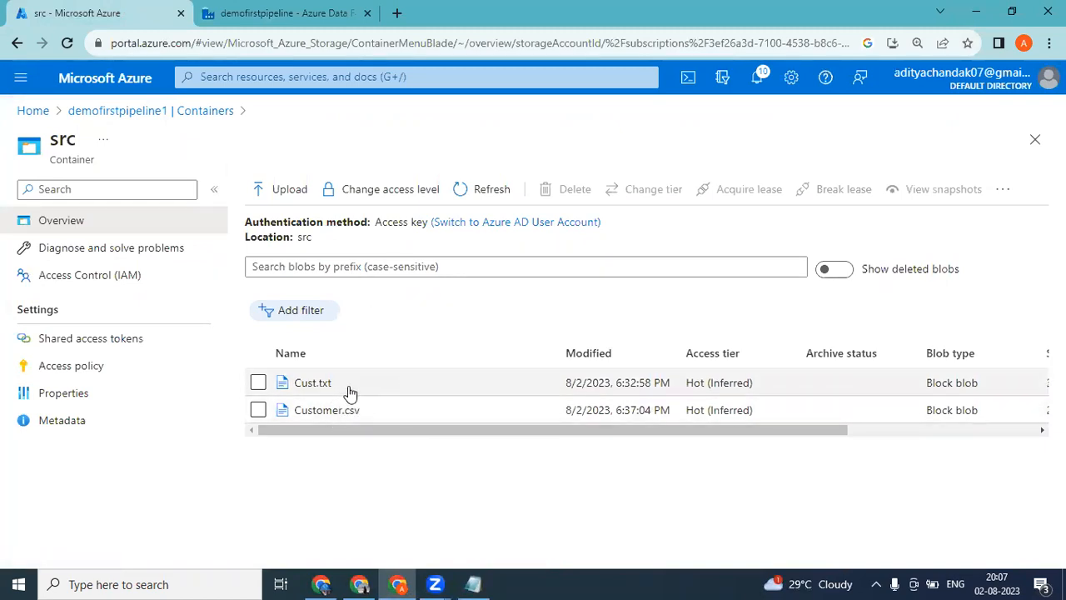
pyautogui.click(258, 13)
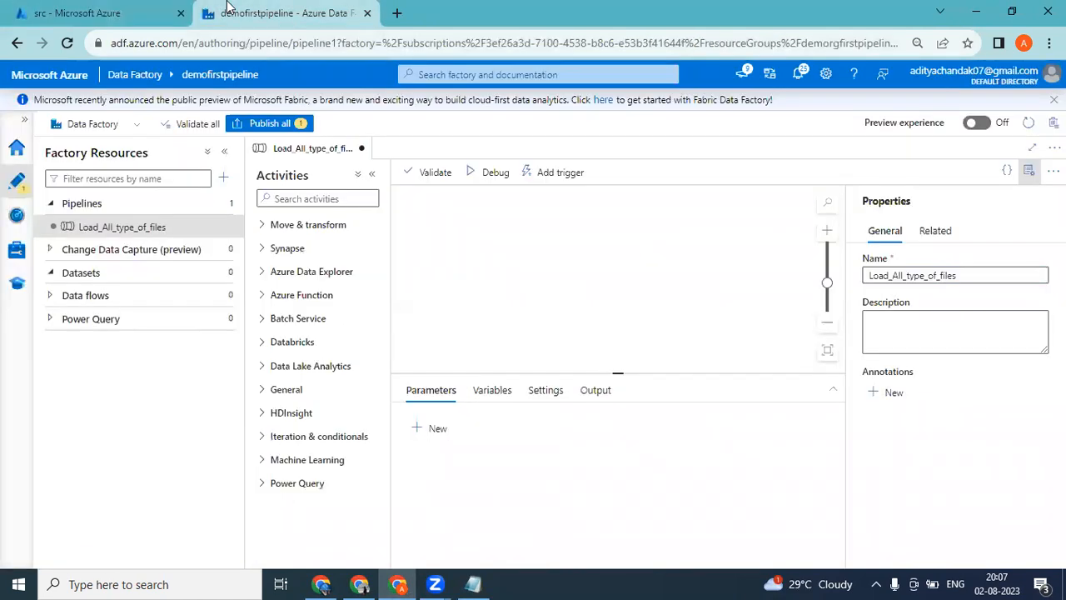
pyautogui.click(310, 197)
pyautogui.write('co')
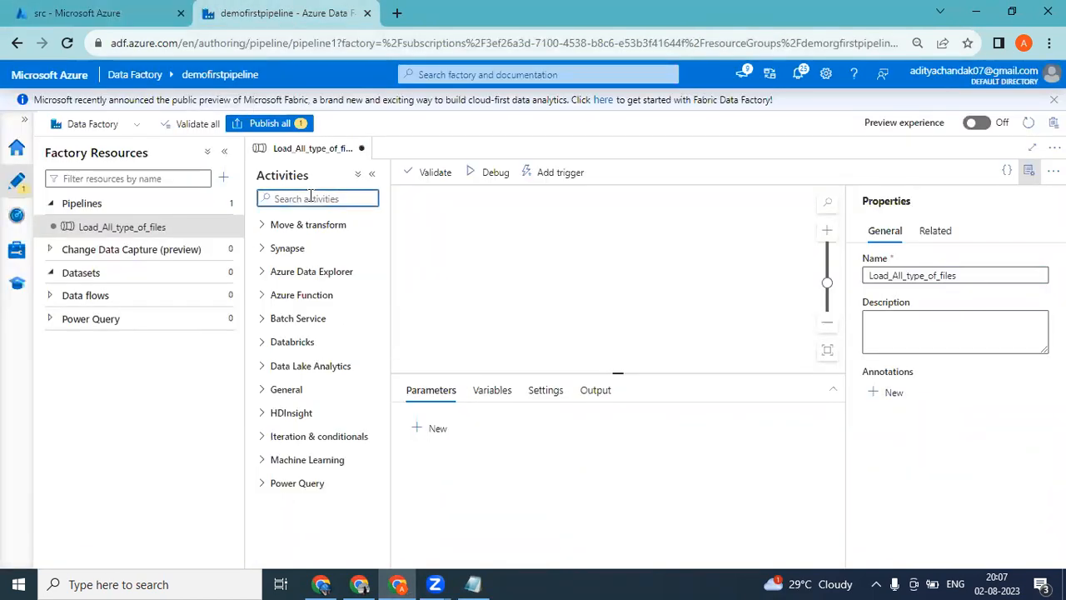
pyautogui.write('p')
pyautogui.moveTo(305, 252); pyautogui.dragTo(537, 254)
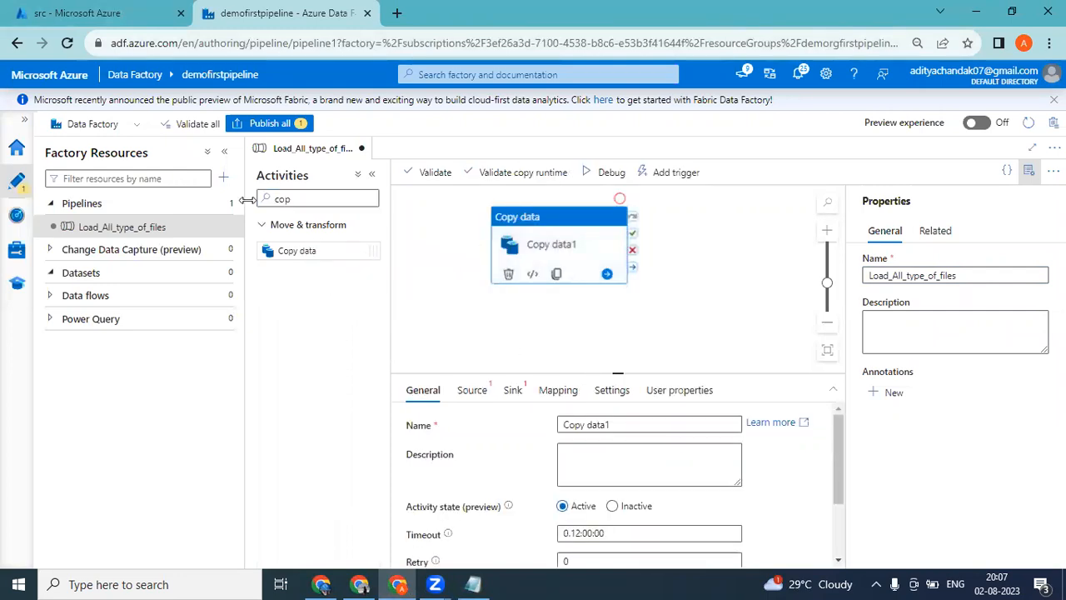
# Start a new source dataset for the Copy data activity, using Azure Blob Storage with the delimited text format.
pyautogui.click(473, 390)
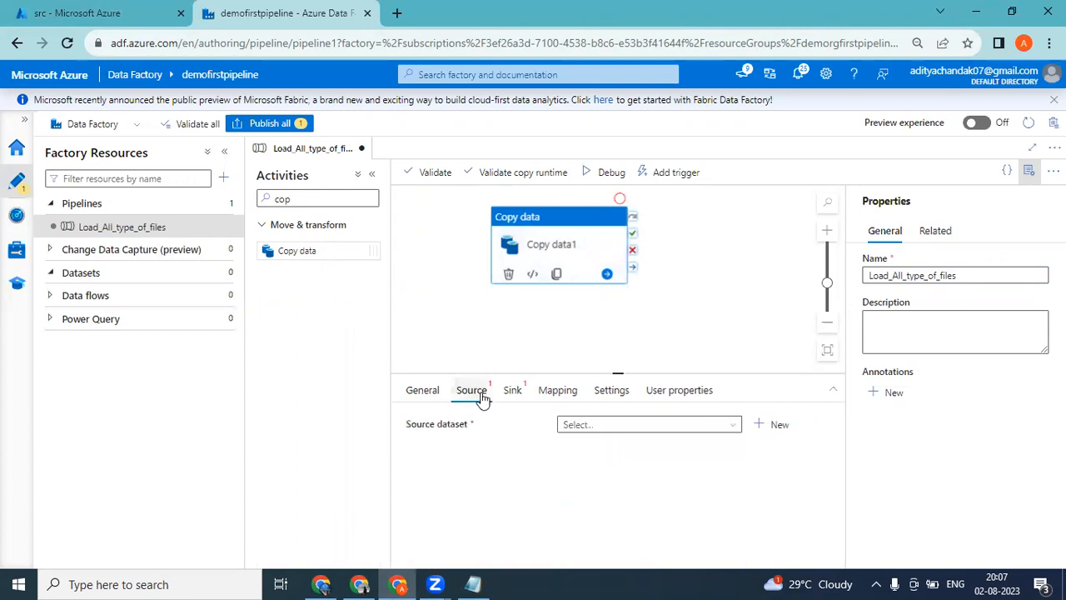
pyautogui.click(224, 151)
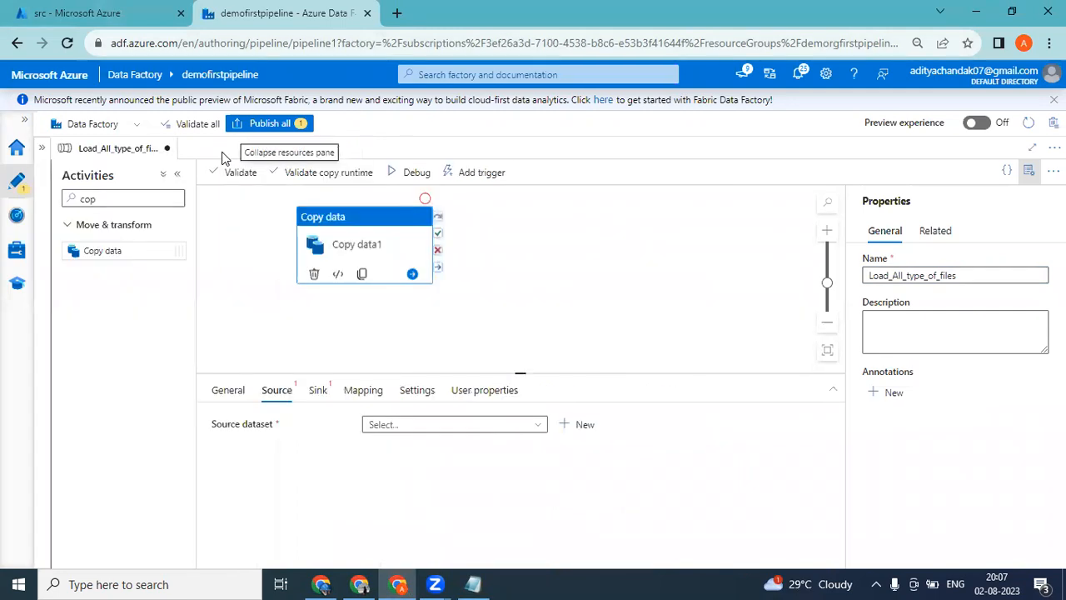
pyautogui.click(450, 427)
pyautogui.click(585, 425)
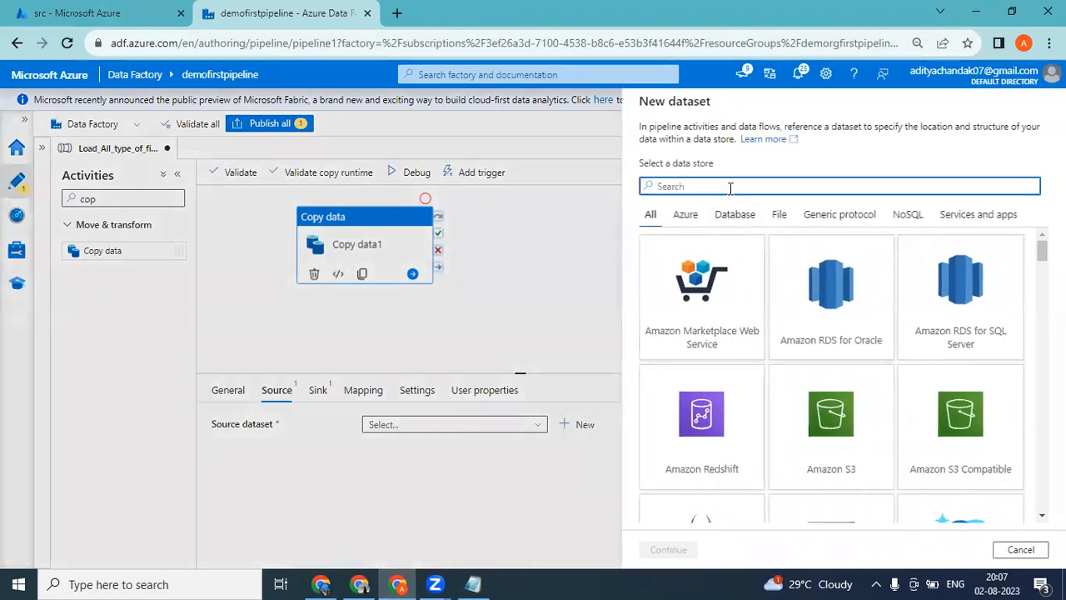
pyautogui.write('azure')
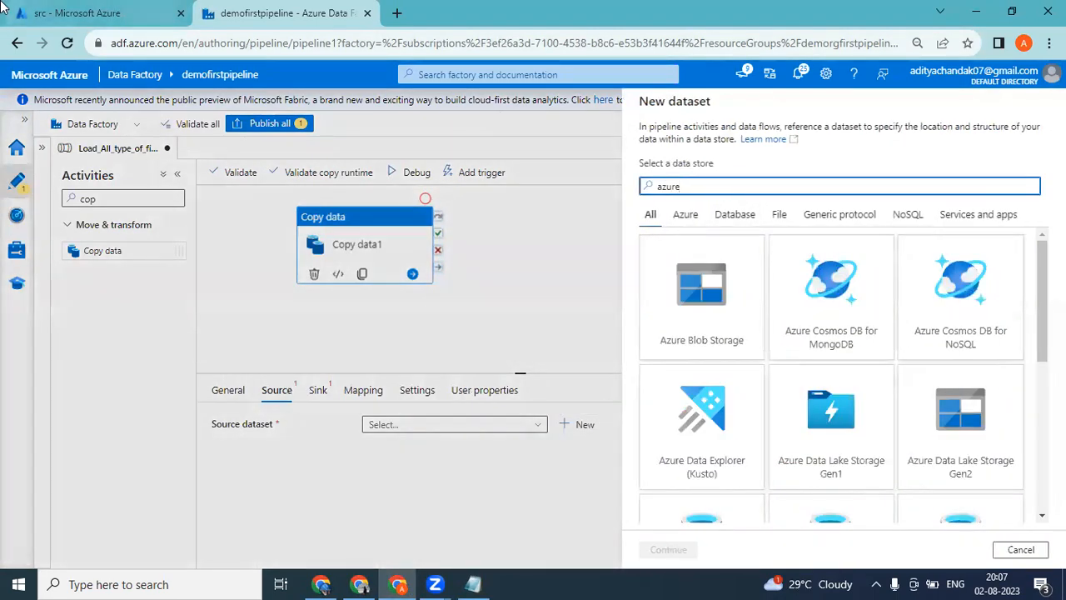
pyautogui.click(83, 12)
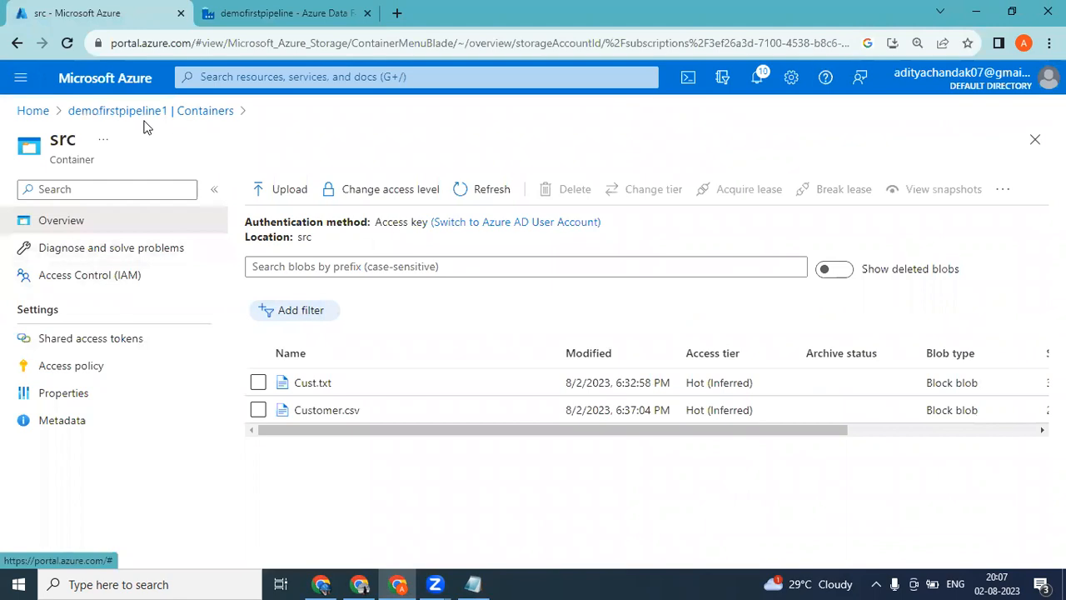
pyautogui.click(236, 18)
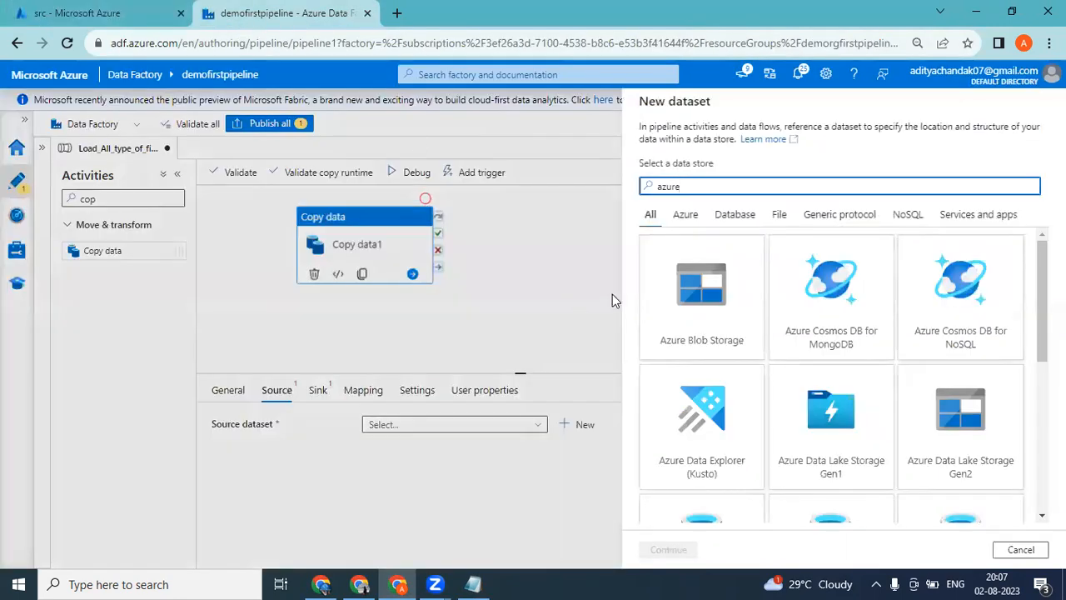
pyautogui.doubleClick(707, 309)
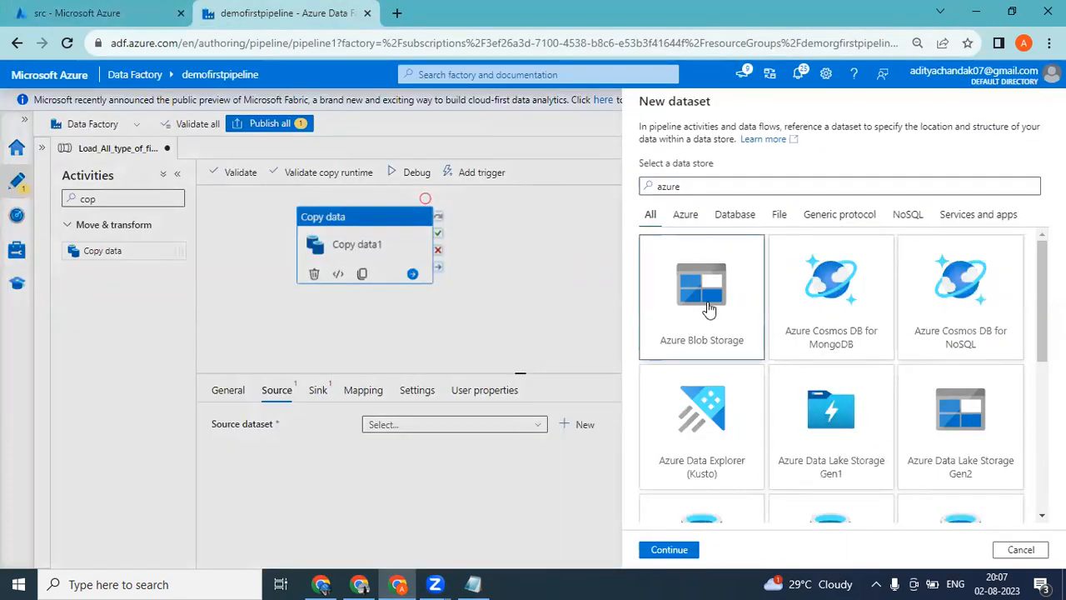
pyautogui.doubleClick(966, 207)
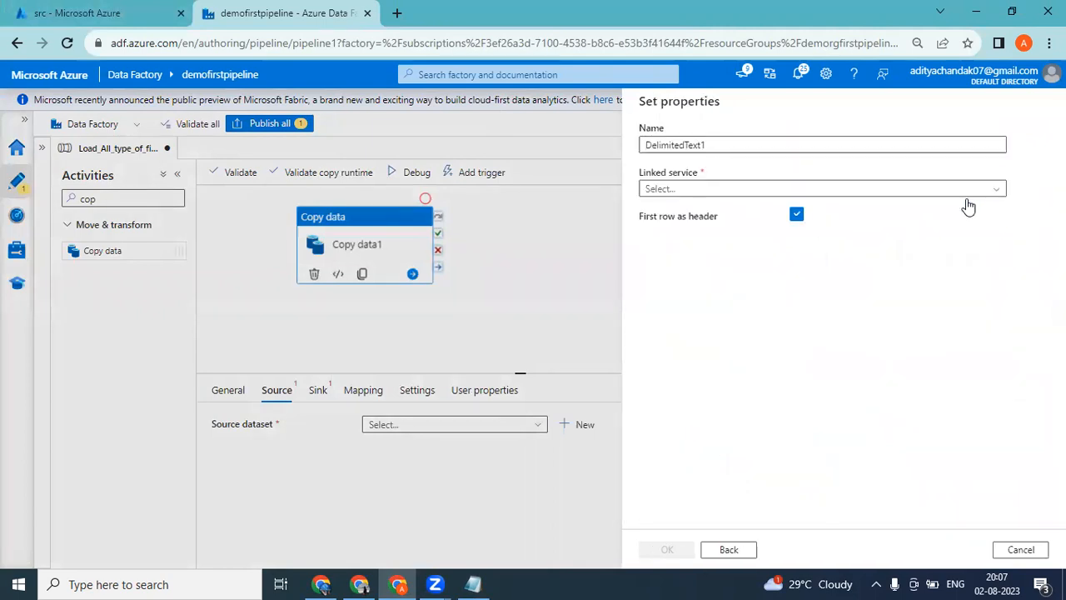
# Create a new linked service for the dataset, using the Pay-As-You-Go subscription and the demofirstpipeline1 storage account.
pyautogui.click(716, 190)
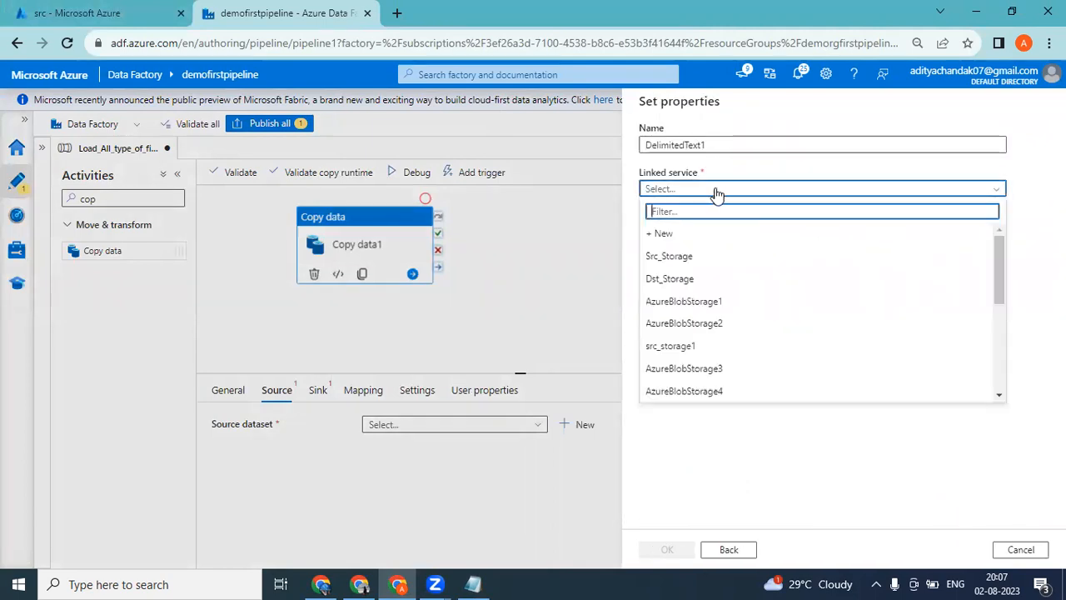
pyautogui.click(675, 234)
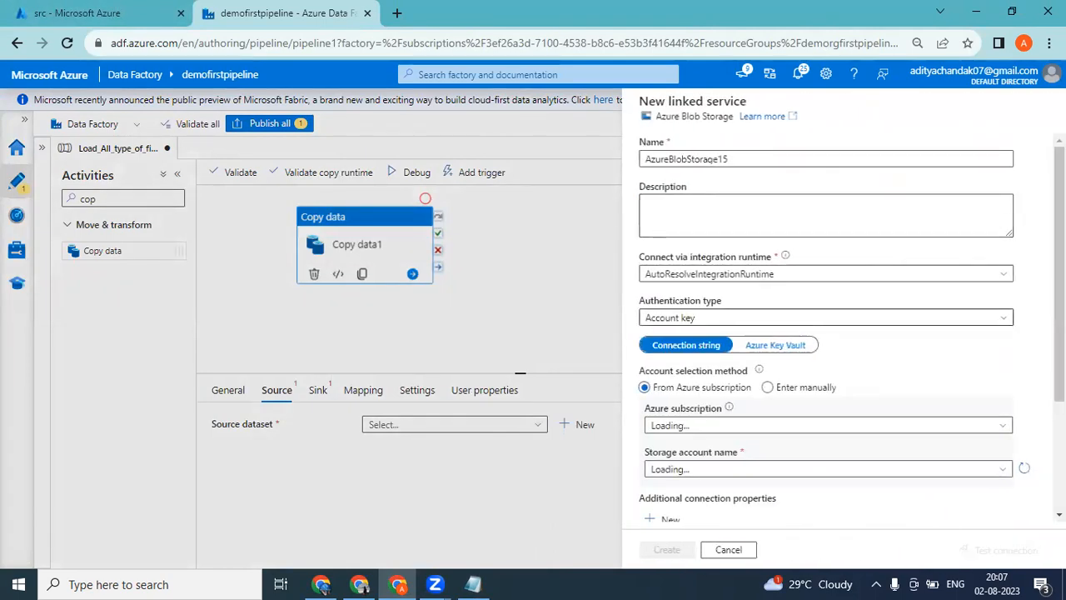
pyautogui.scroll(-2, 775, 306)
pyautogui.click(769, 308)
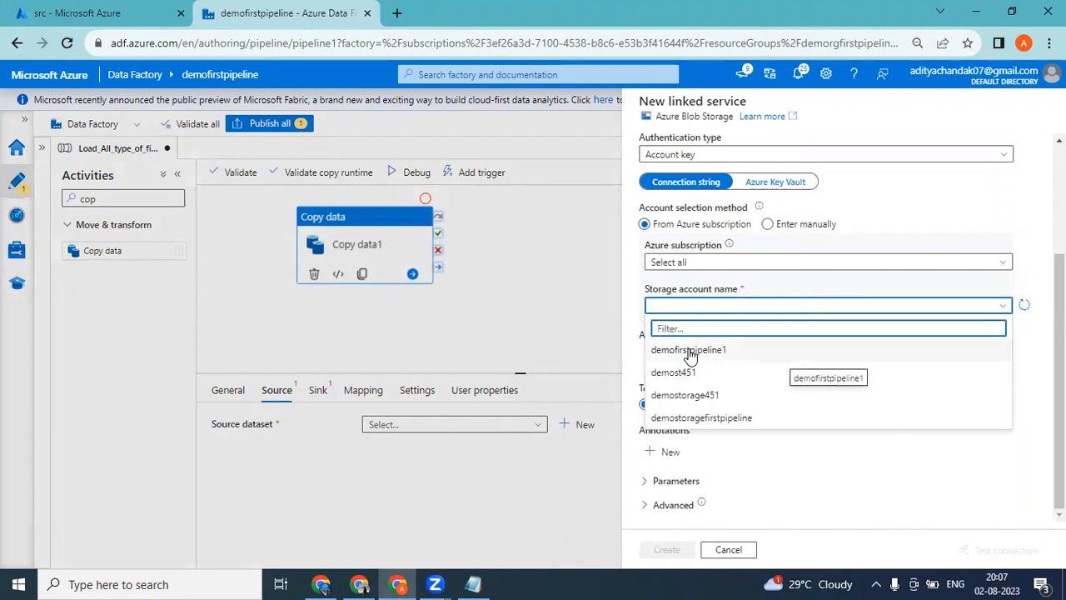
pyautogui.click(690, 263)
pyautogui.click(701, 305)
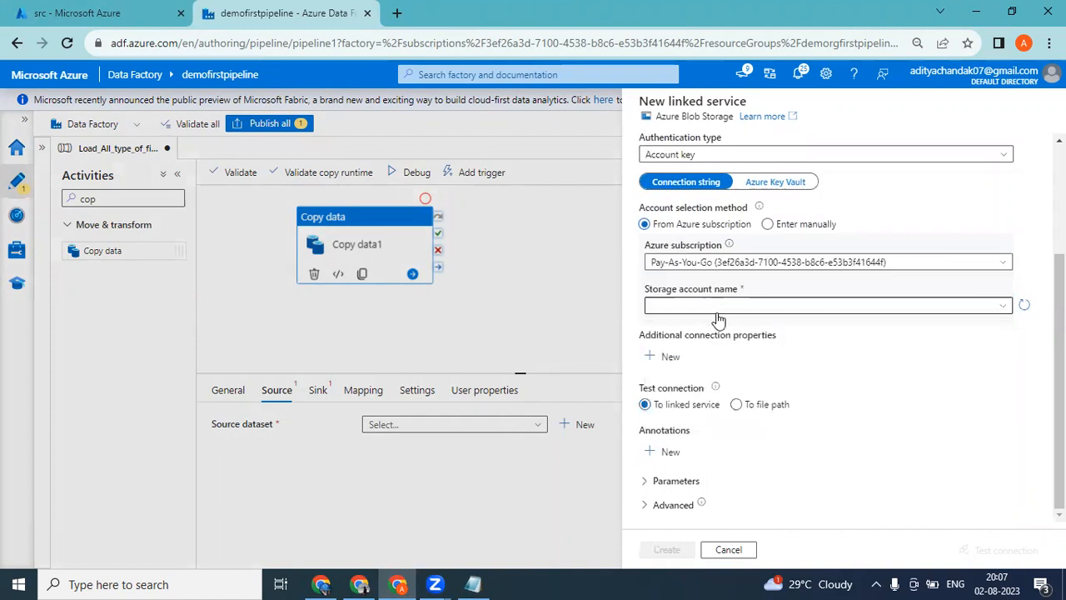
pyautogui.click(710, 306)
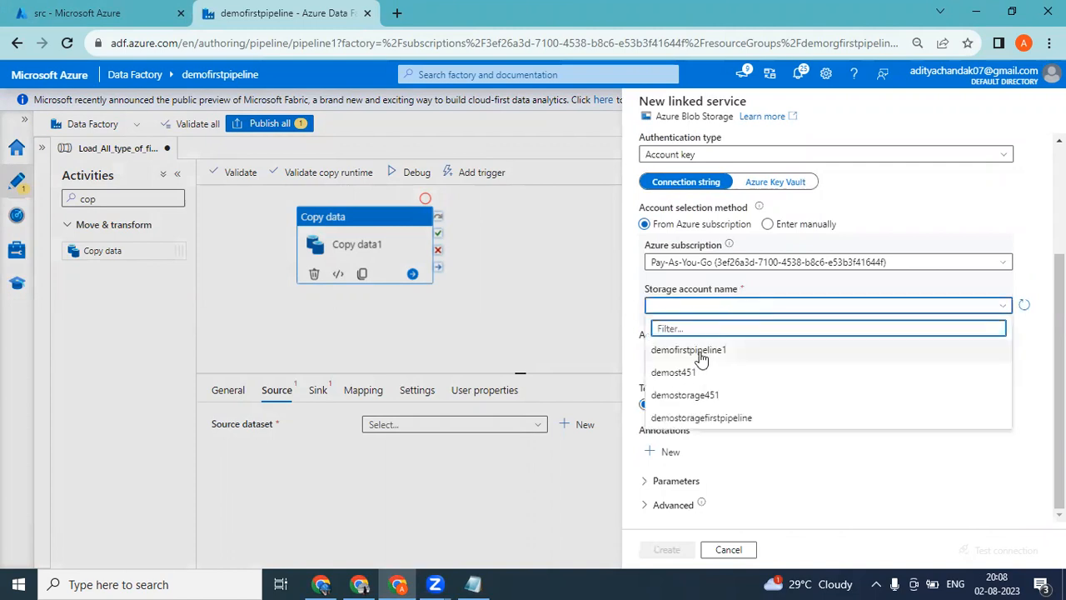
pyautogui.click(701, 357)
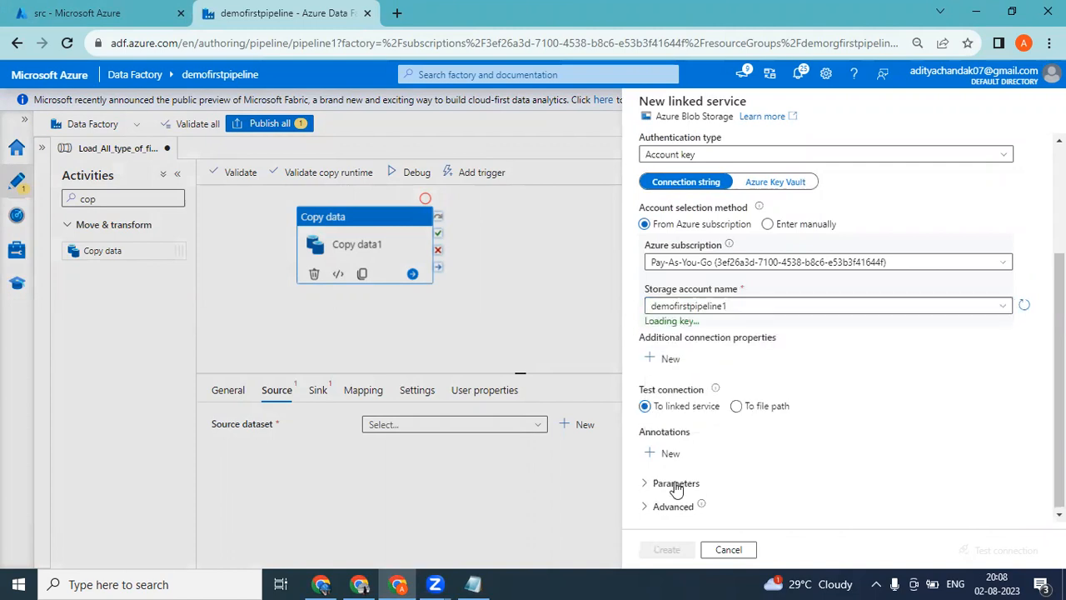
pyautogui.click(667, 551)
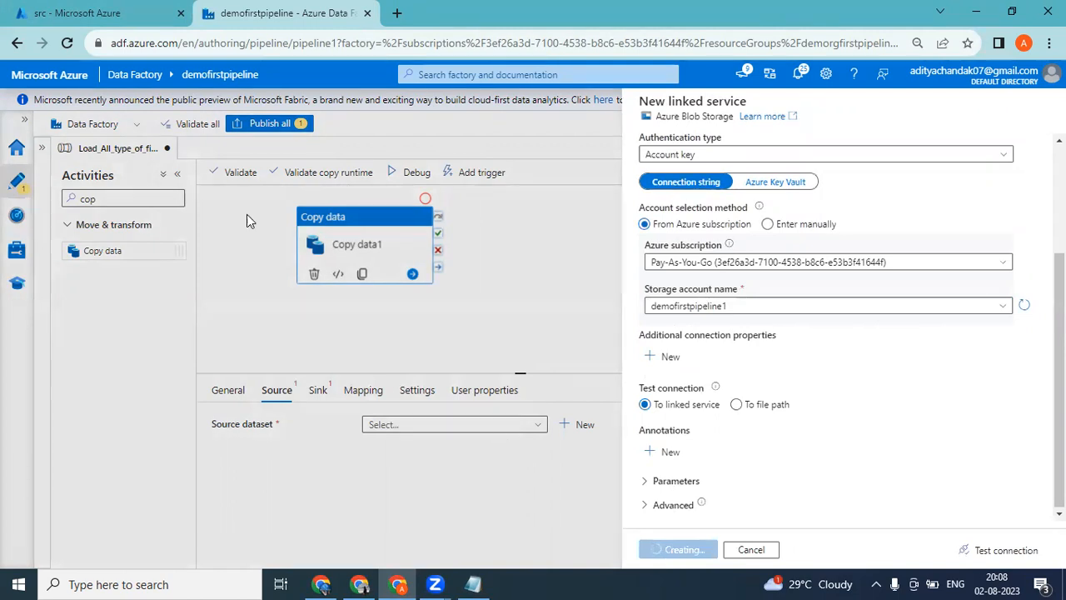
# Review the containers of the demofirstpipeline1 storage account and the files in src, and return to the dataset properties.
pyautogui.click(77, 13)
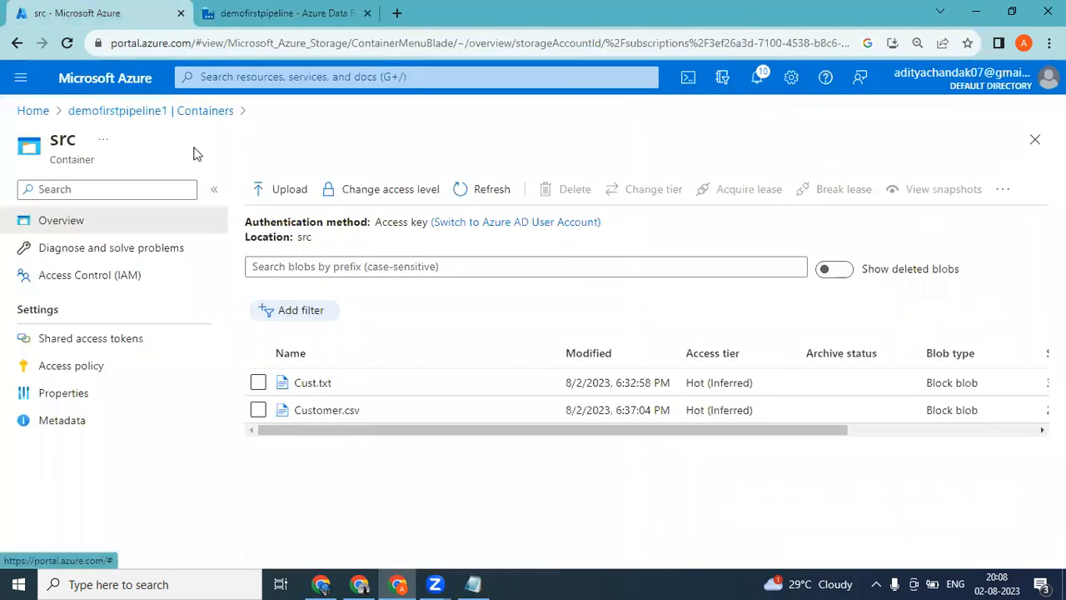
pyautogui.click(190, 113)
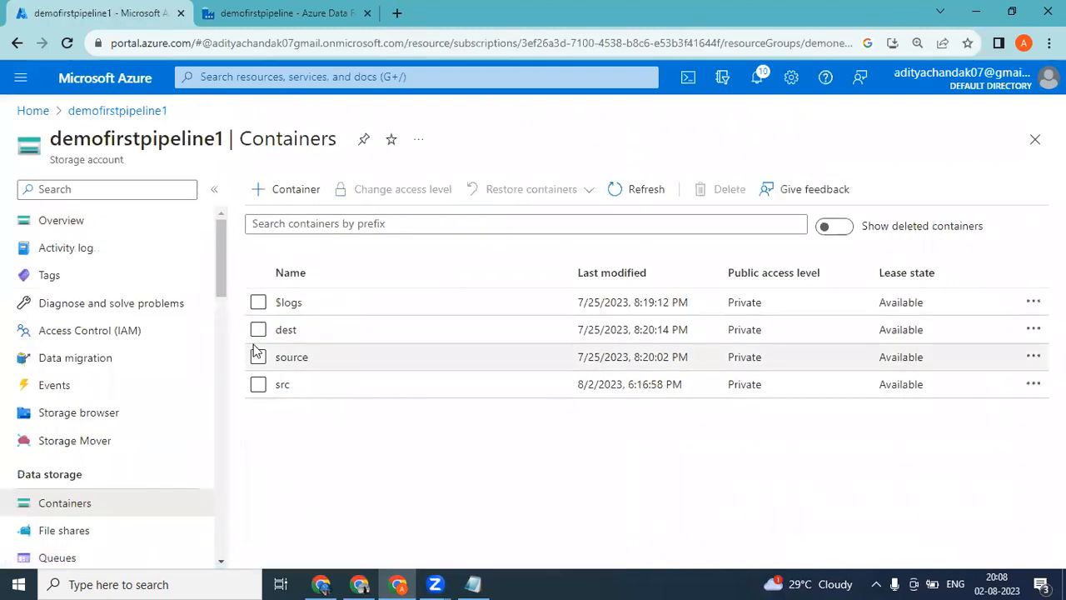
pyautogui.click(287, 385)
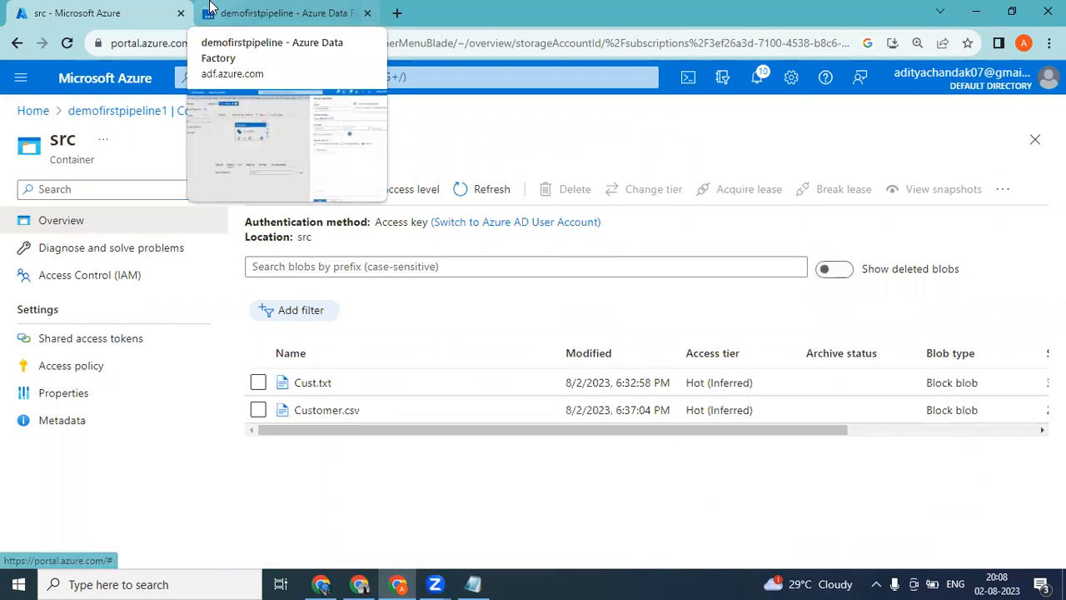
pyautogui.click(212, 10)
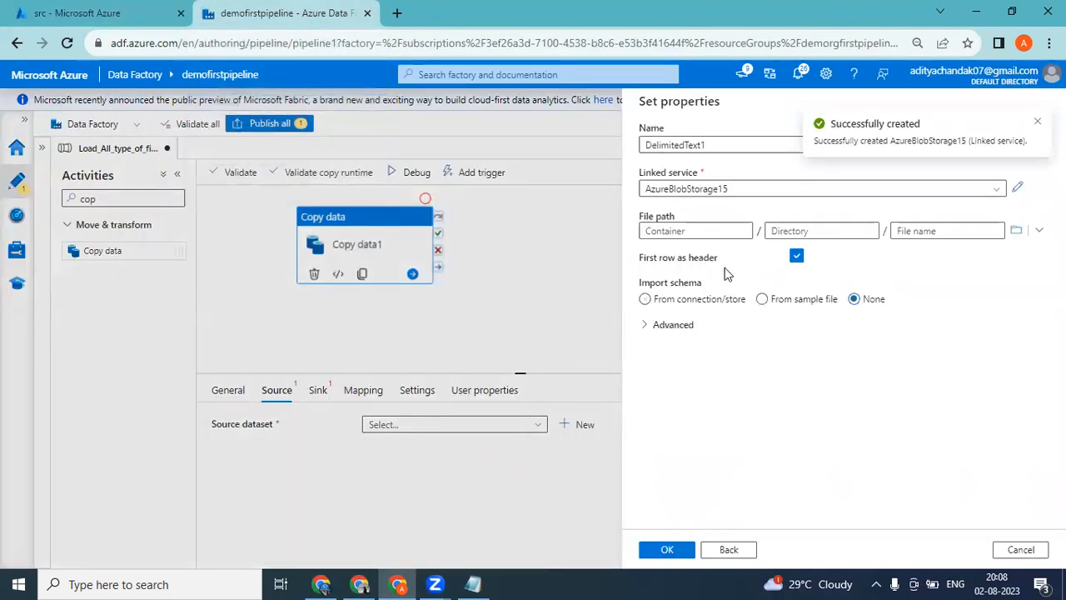
# Set the source dataset's file path to the src container and finish creating the dataset.
pyautogui.click(691, 232)
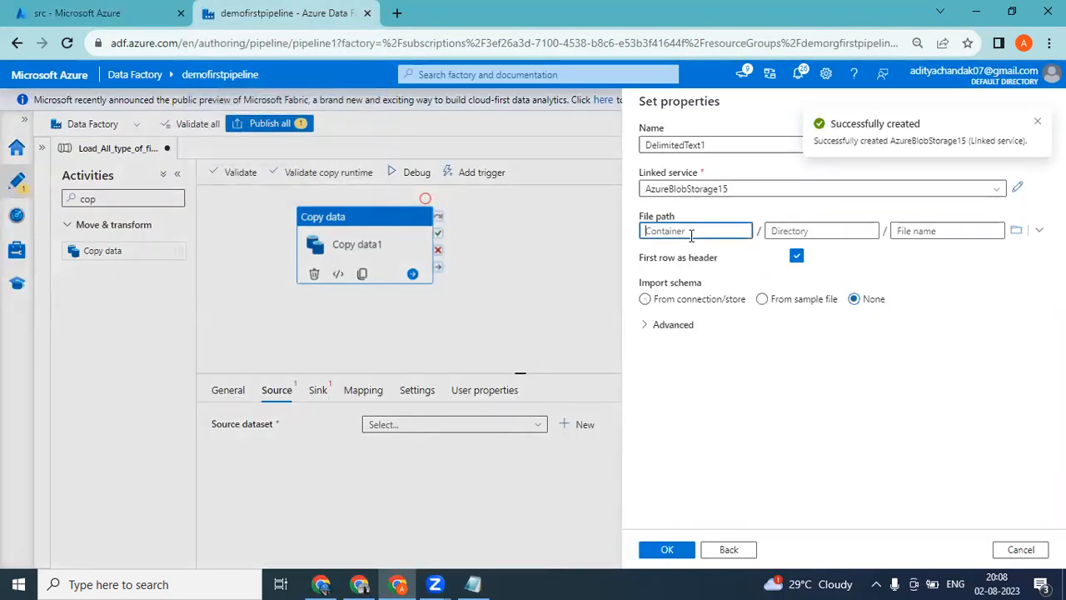
pyautogui.click(1016, 230)
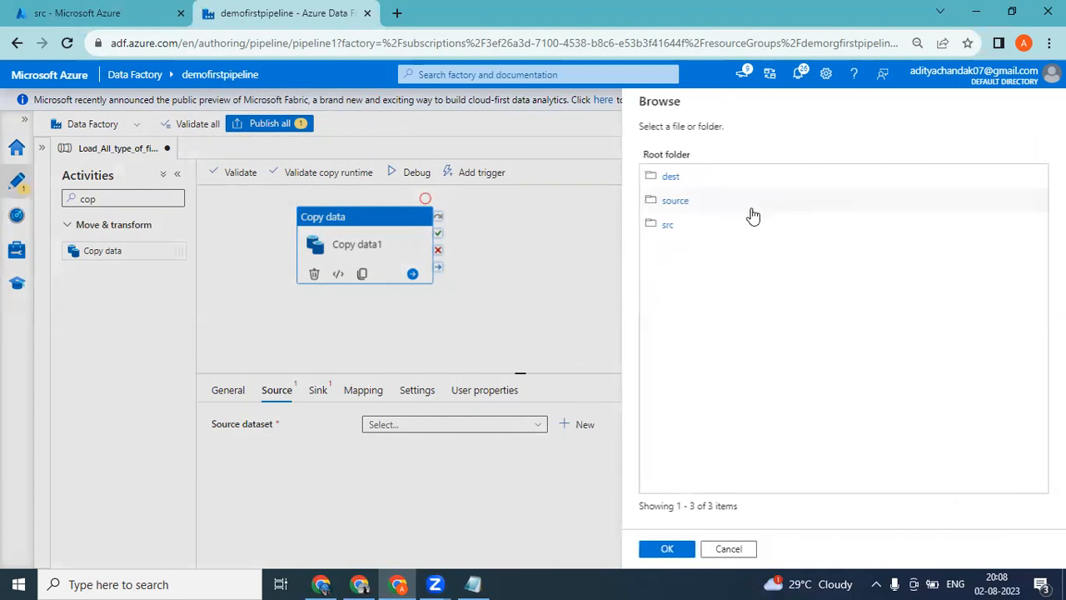
pyautogui.doubleClick(667, 225)
pyautogui.click(671, 547)
pyautogui.click(671, 551)
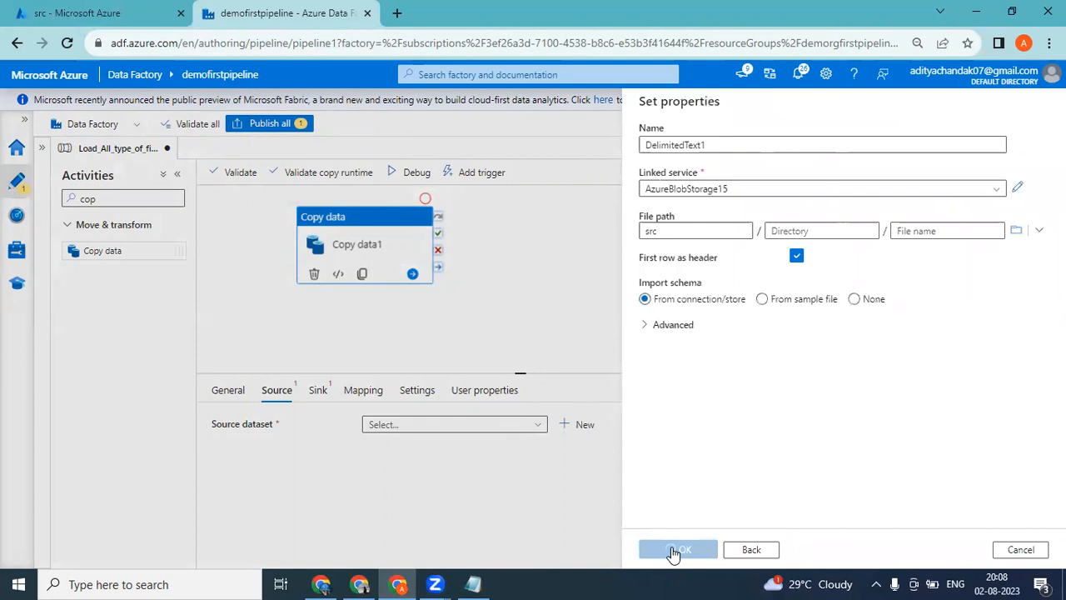
# Check the contents of the dest container in the demofirstpipeline1 storage account, and return to the pipeline.
pyautogui.click(67, 9)
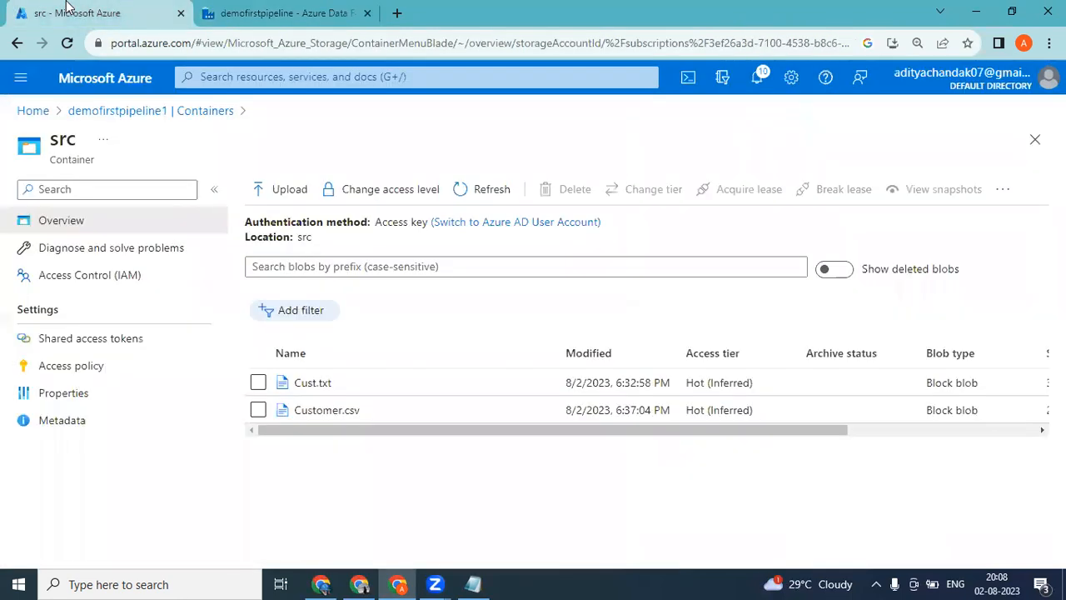
pyautogui.click(189, 116)
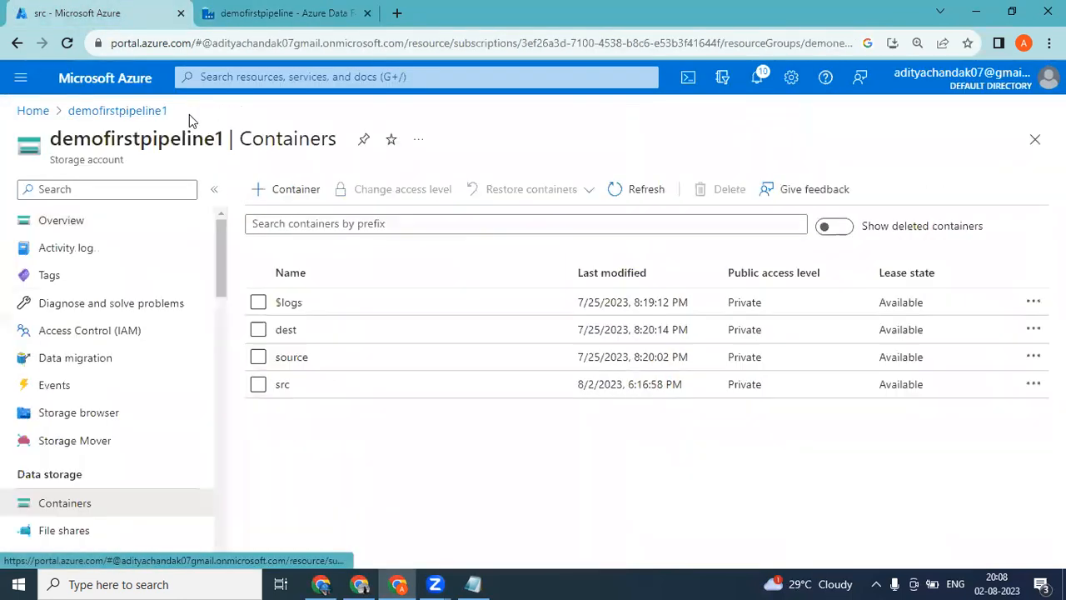
pyautogui.click(287, 331)
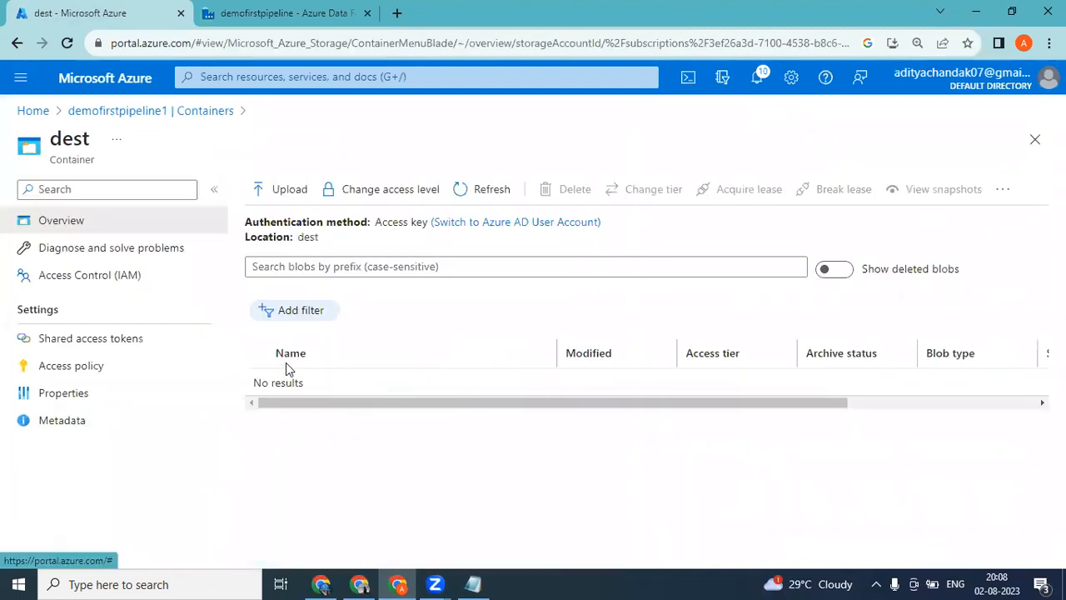
pyautogui.click(250, 12)
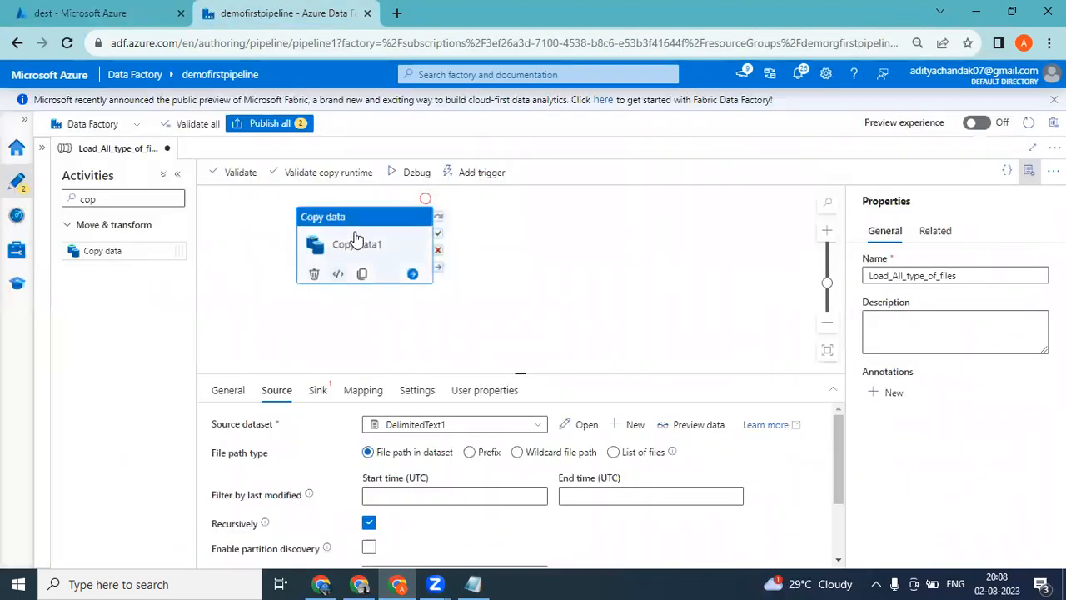
# Start a new sink dataset for the Copy data activity, using Azure Blob Storage with the delimited text format.
pyautogui.click(321, 391)
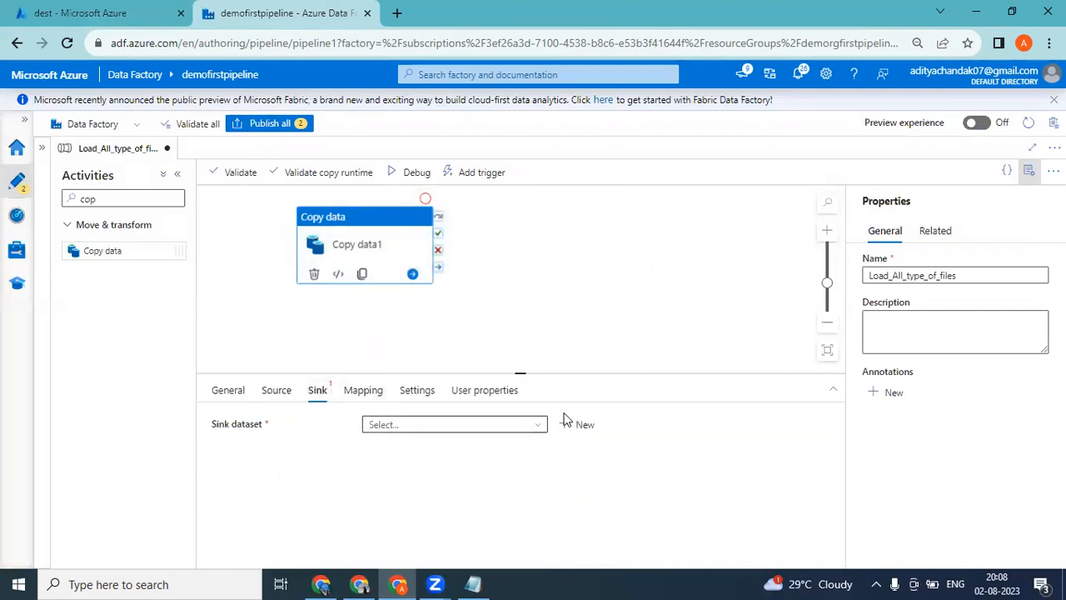
pyautogui.click(583, 425)
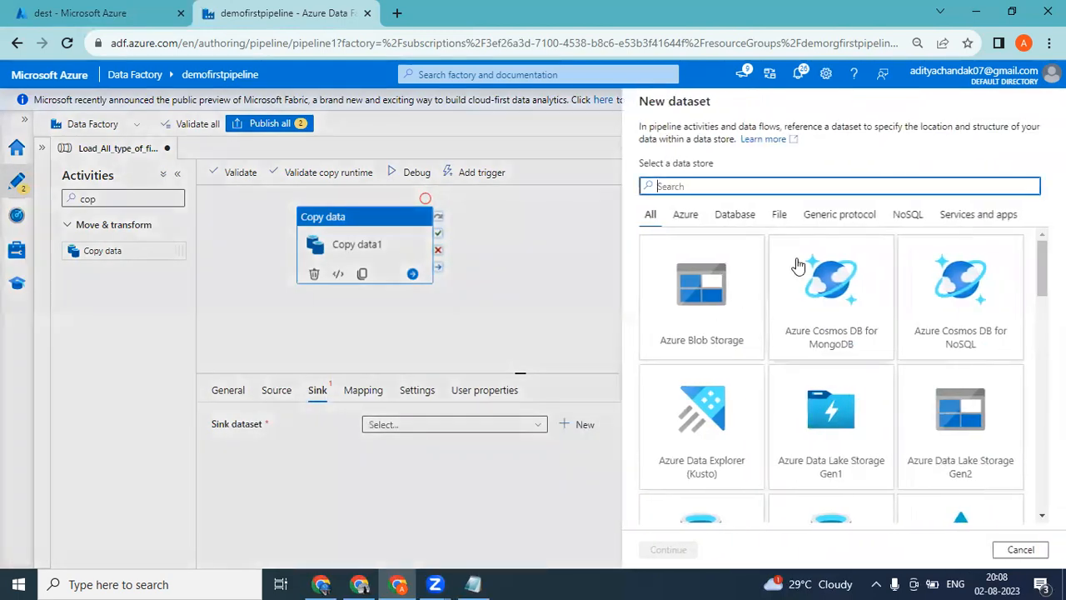
pyautogui.doubleClick(703, 288)
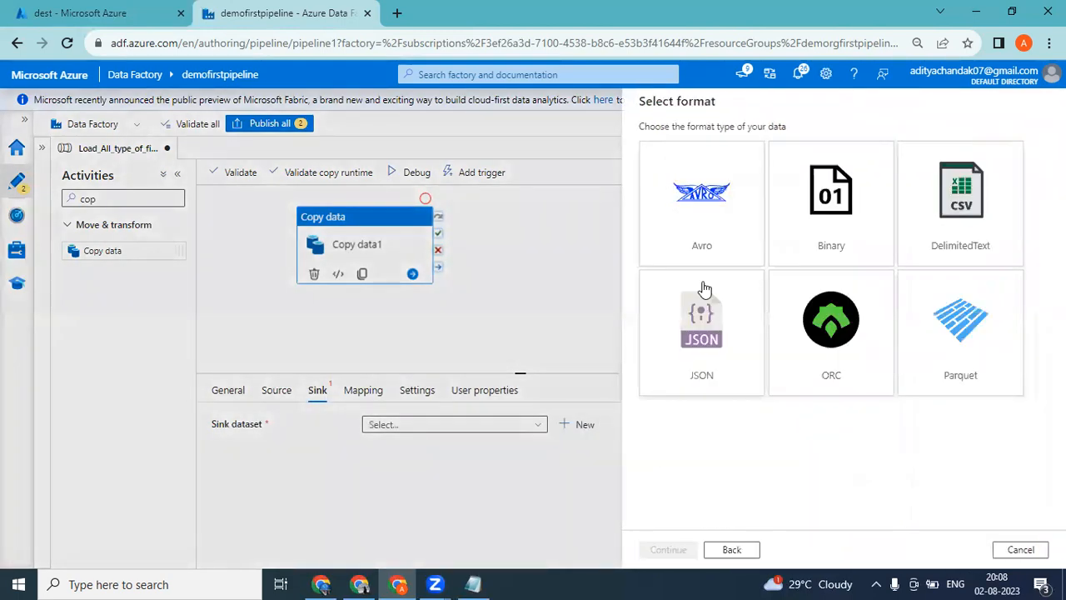
pyautogui.click(926, 213)
pyautogui.doubleClick(926, 213)
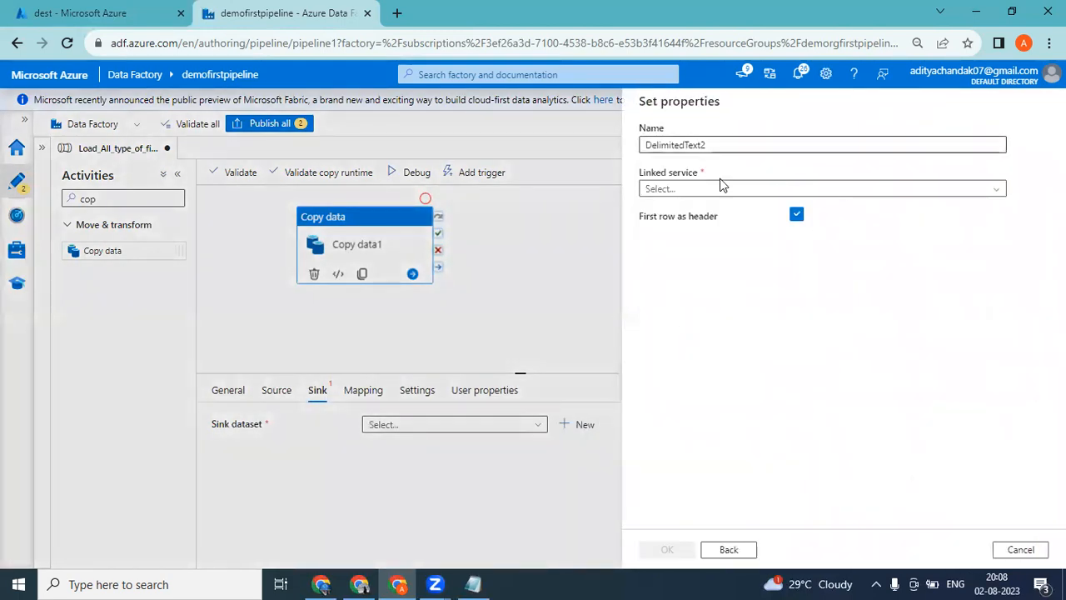
# Create a new linked service for the sink dataset, using the Pay-As-You-Go subscription and the demofirstpipeline1 storage account.
pyautogui.click(691, 190)
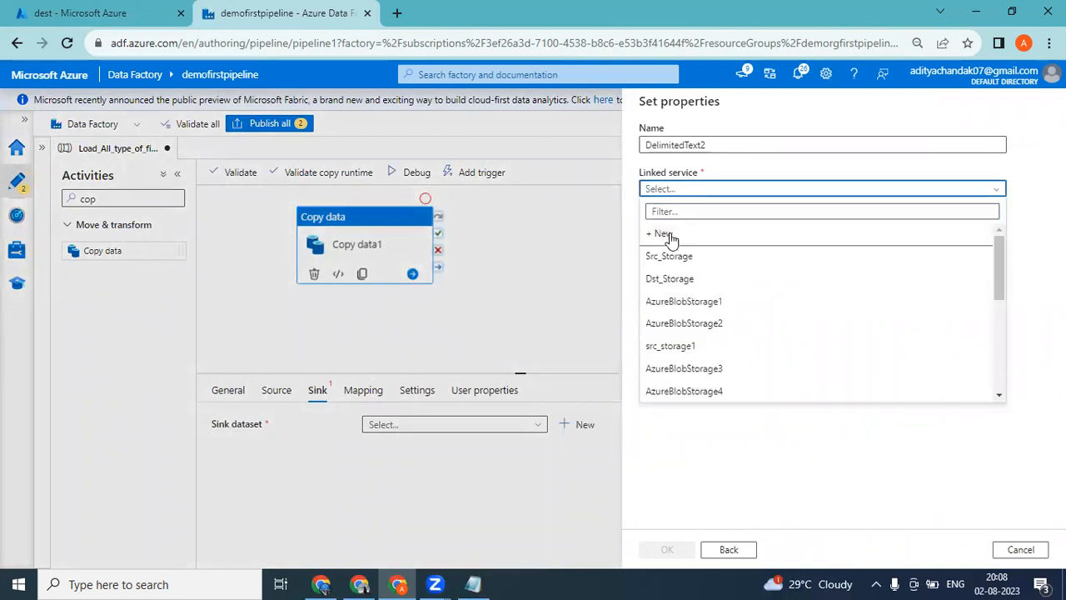
pyautogui.click(671, 240)
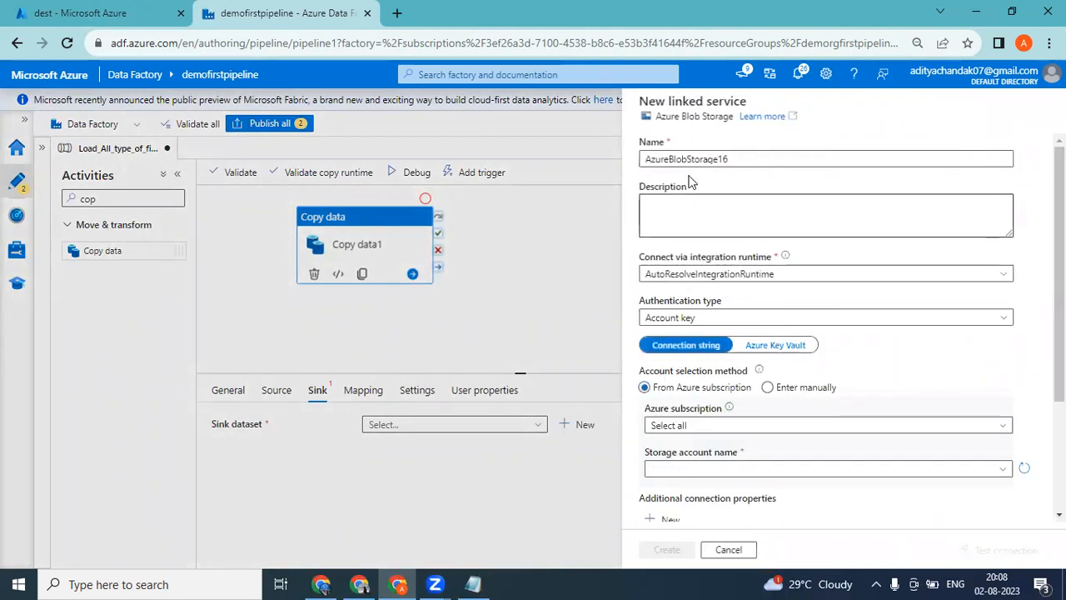
pyautogui.moveTo(757, 153); pyautogui.dragTo(630, 154)
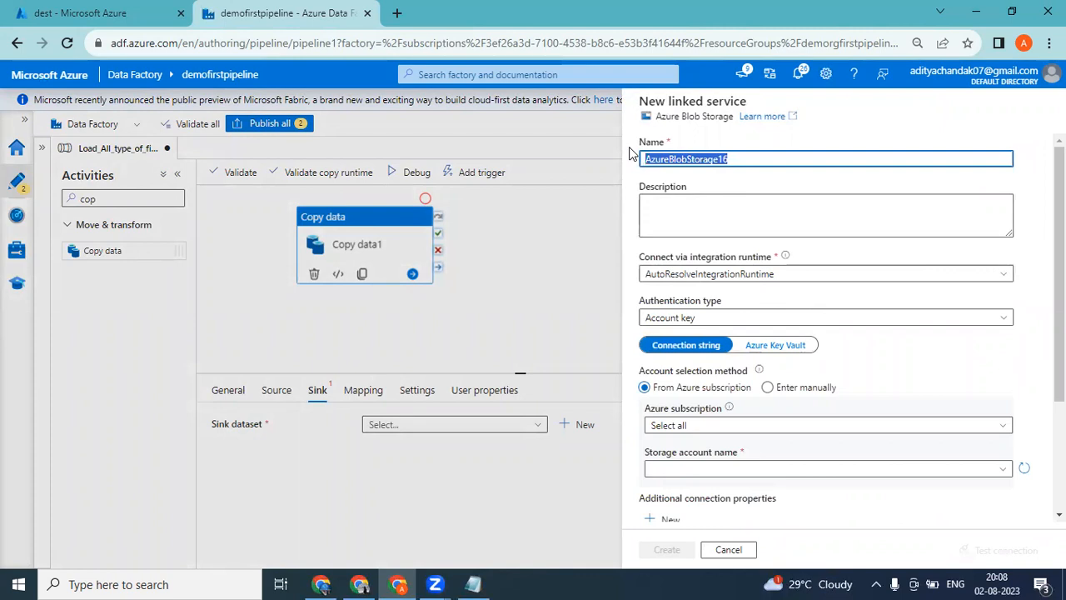
pyautogui.click(728, 226)
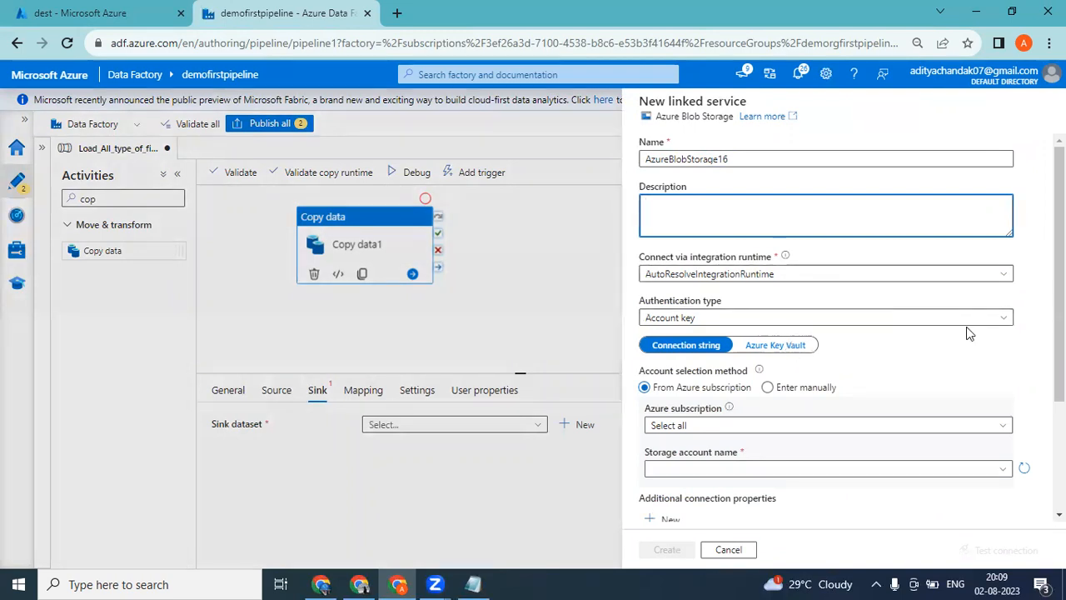
pyautogui.moveTo(1059, 275); pyautogui.dragTo(1059, 276)
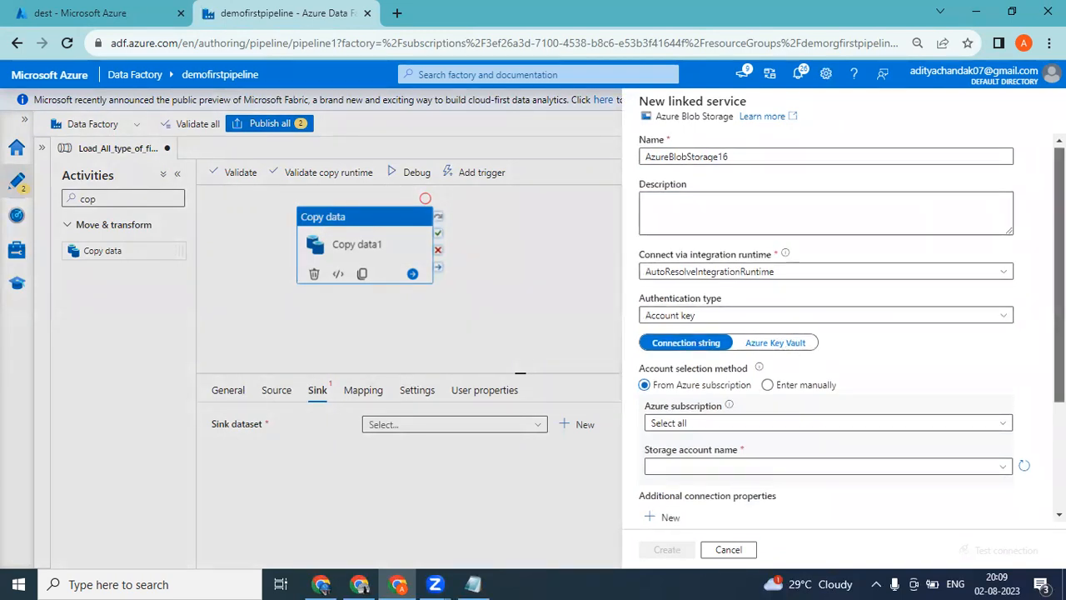
pyautogui.moveTo(1059, 275); pyautogui.dragTo(1059, 363)
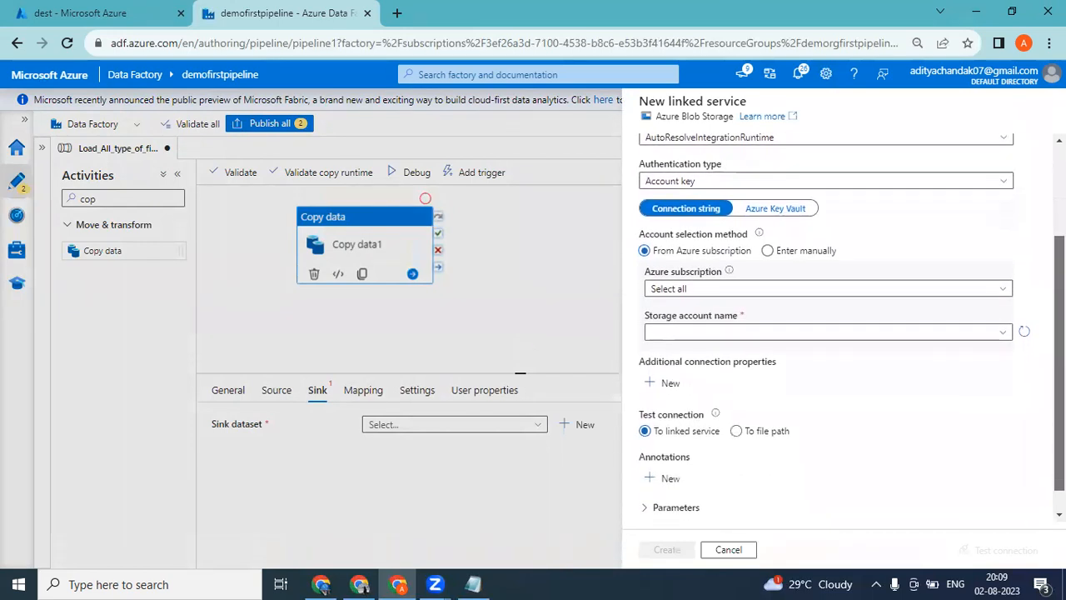
pyautogui.click(748, 292)
pyautogui.click(713, 331)
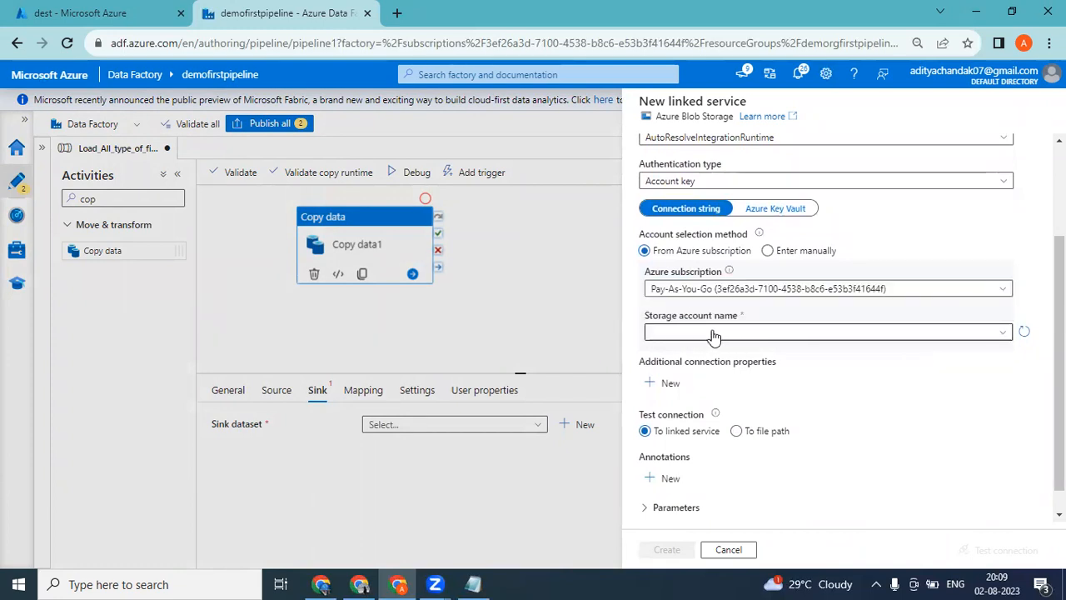
pyautogui.click(714, 334)
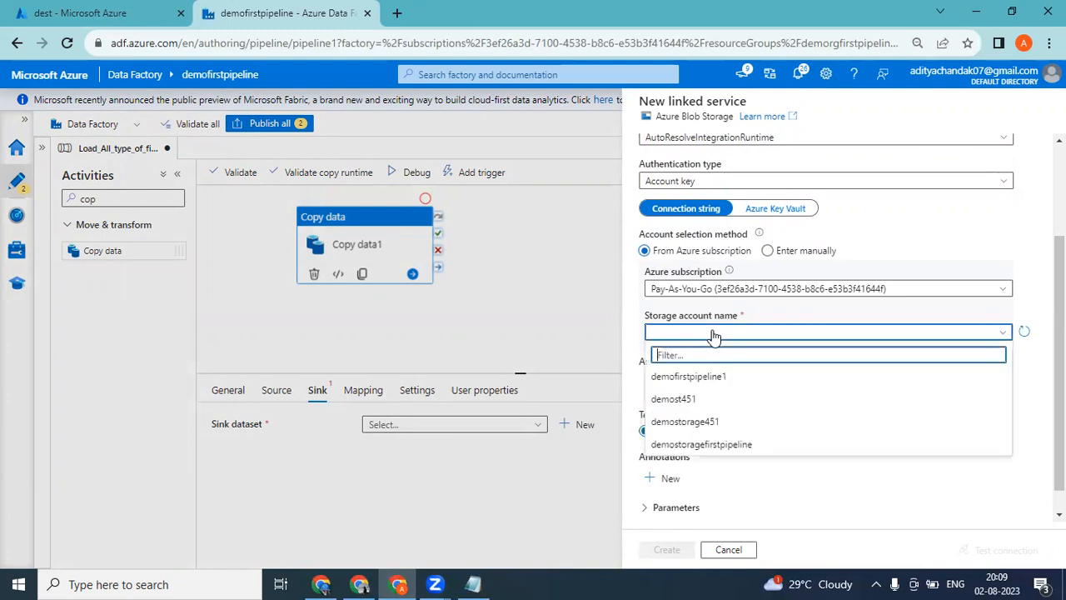
pyautogui.click(696, 377)
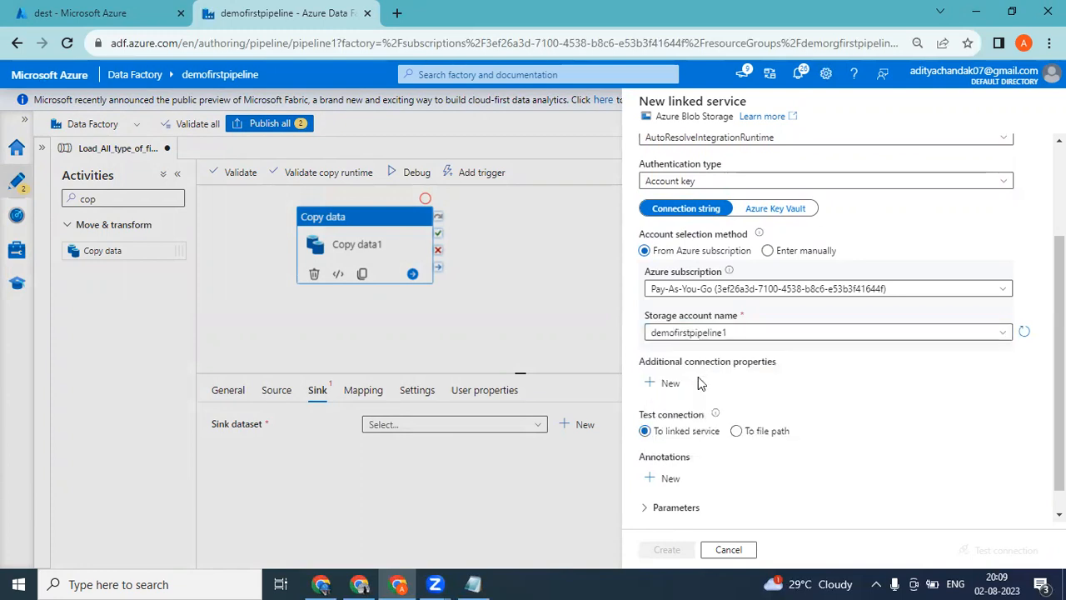
pyautogui.click(676, 554)
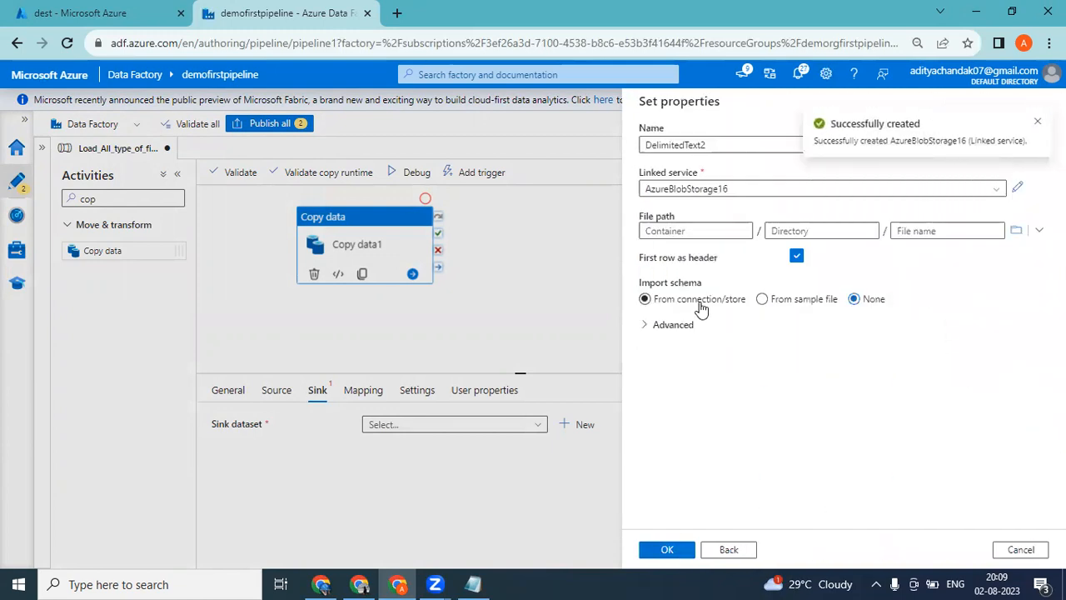
# Set the sink dataset's file path to the dest container and finish creating the dataset.
pyautogui.click(699, 231)
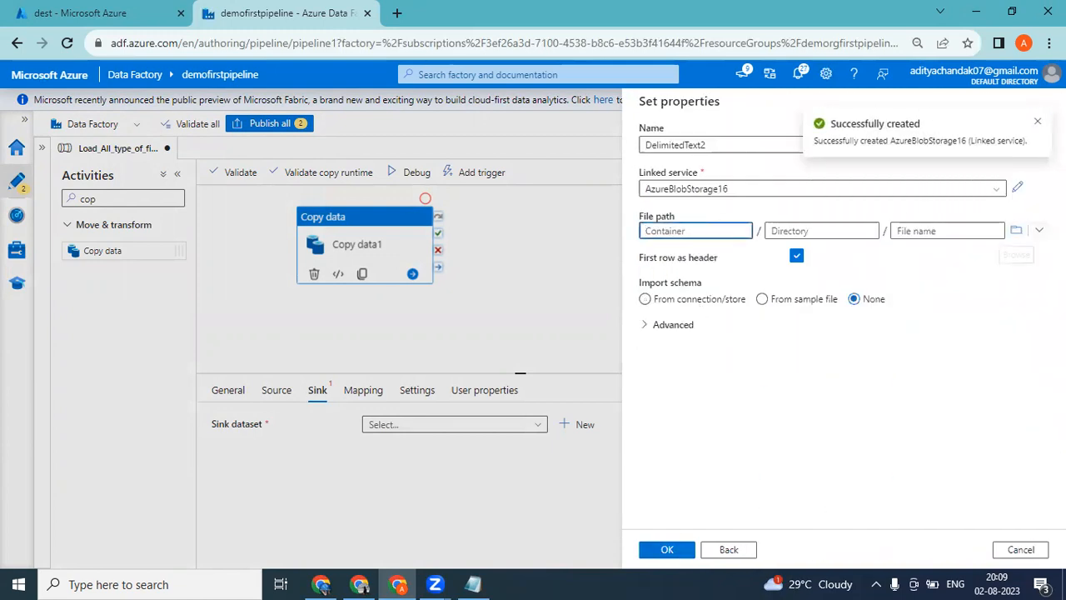
pyautogui.click(1016, 230)
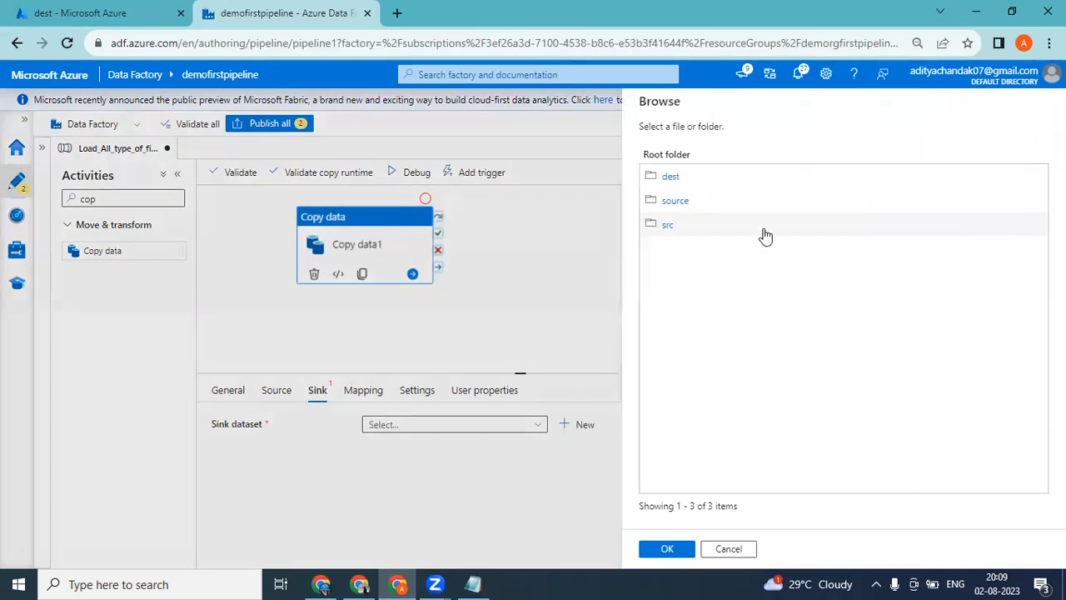
pyautogui.click(683, 183)
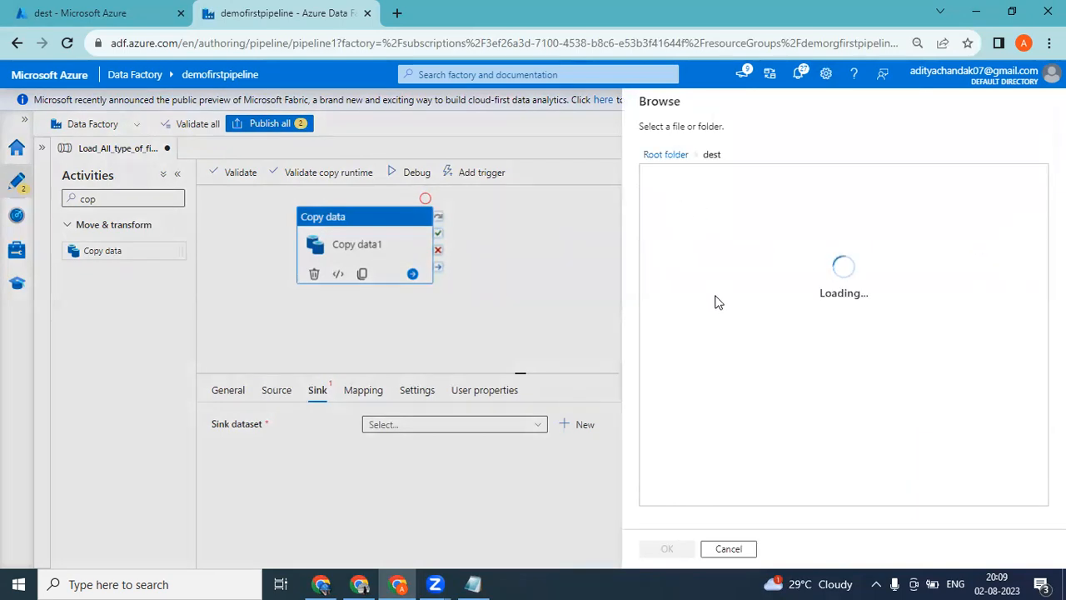
pyautogui.click(679, 550)
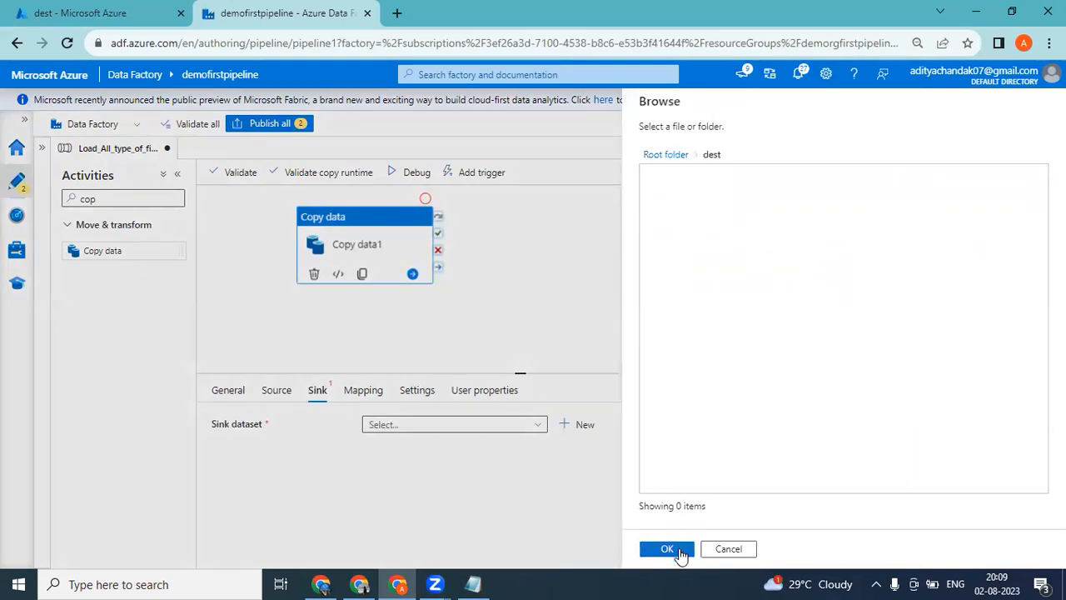
pyautogui.click(676, 551)
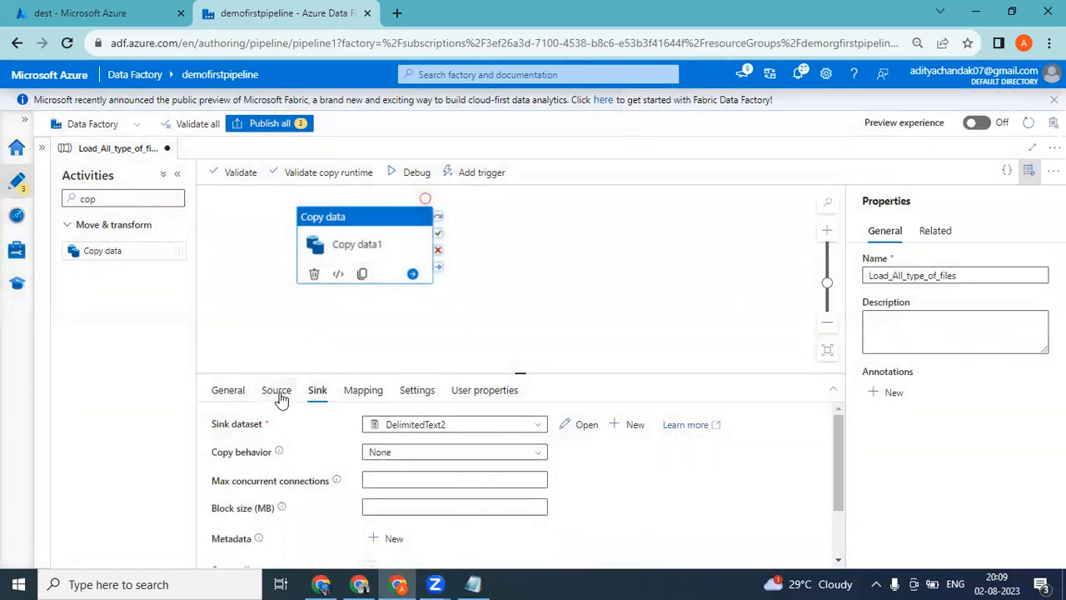
# Switch the Copy data source to a wildcard file path with the file name pattern *.* in src.
pyautogui.click(278, 392)
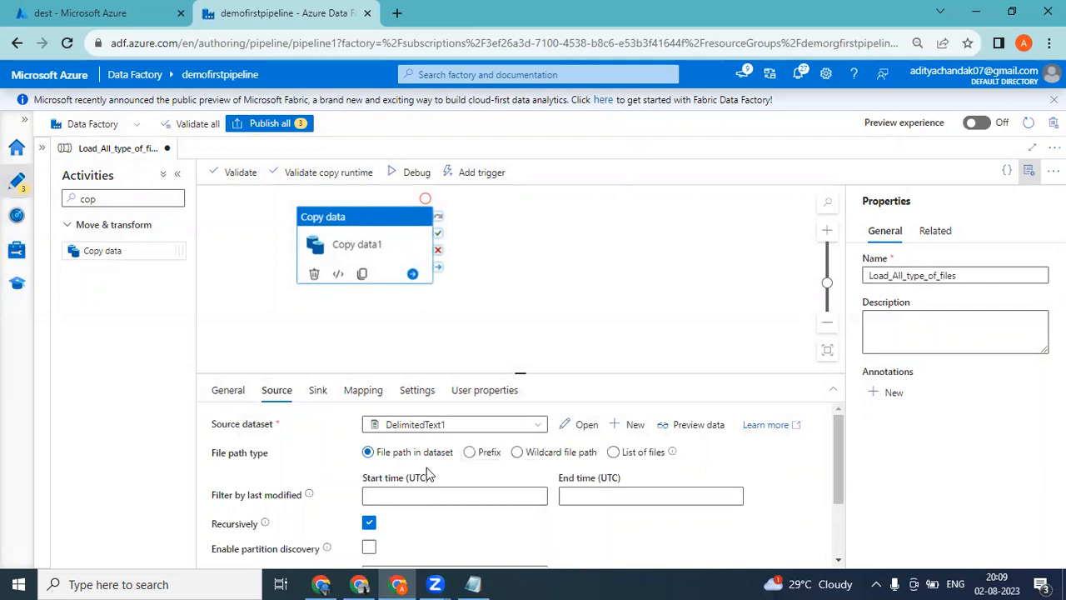
pyautogui.click(517, 453)
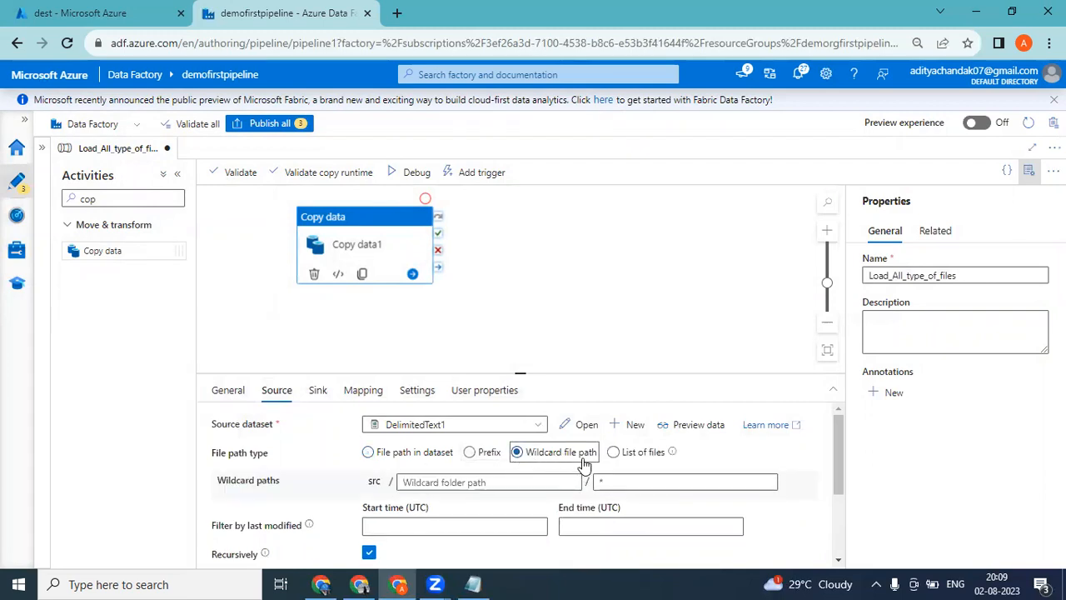
pyautogui.click(598, 479)
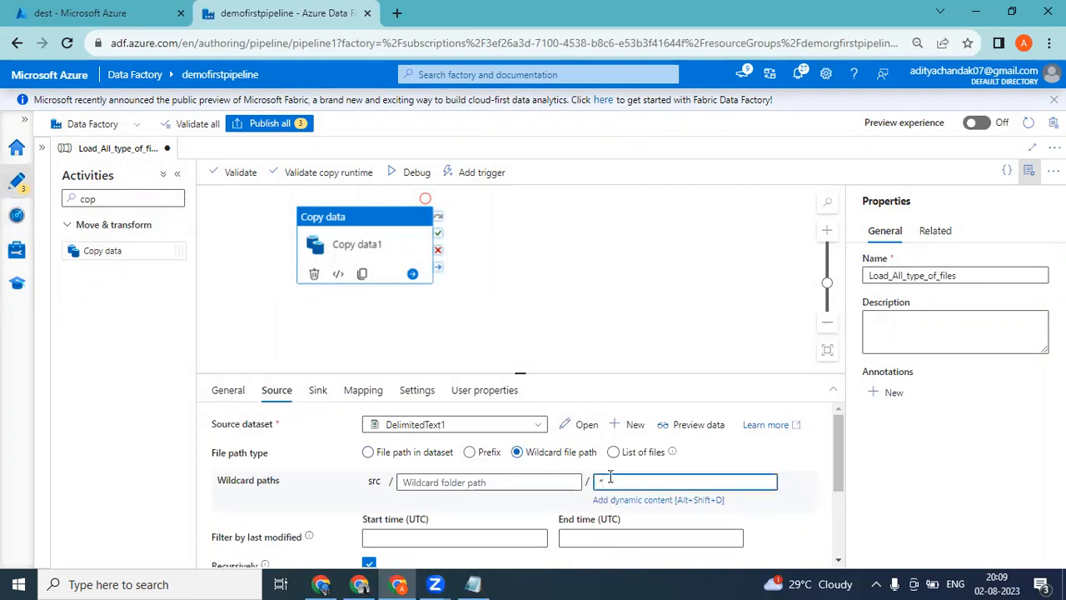
pyautogui.write('*.txt')
pyautogui.press('BackSpace')
pyautogui.press('BackSpace')
pyautogui.press('BackSpace')
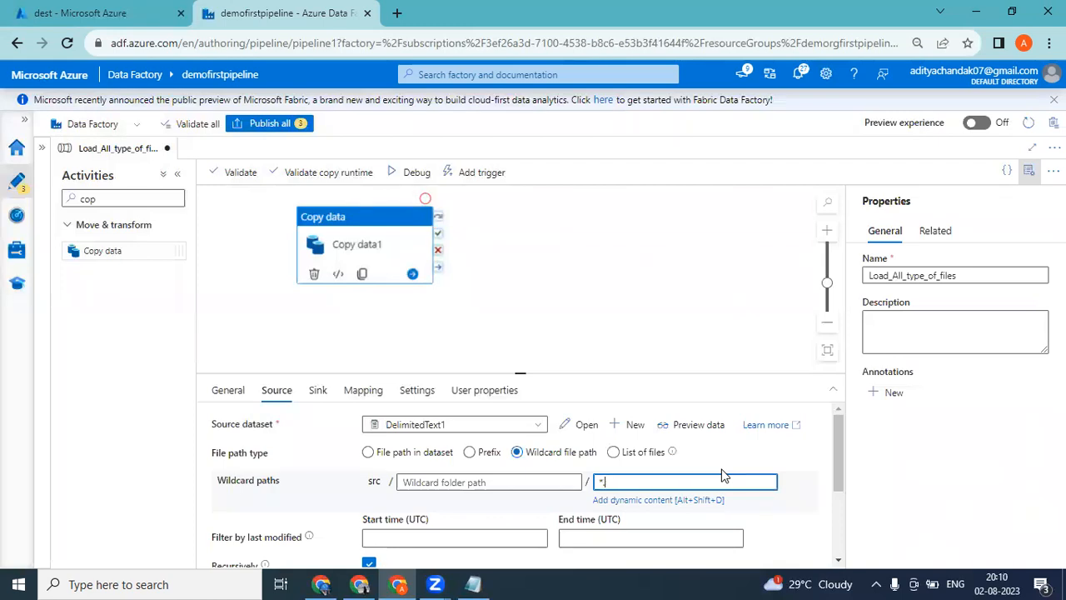
pyautogui.write('.*')
# Run the pipeline in debug mode, check the dest container for copied files, and refresh the run status.
pyautogui.click(320, 391)
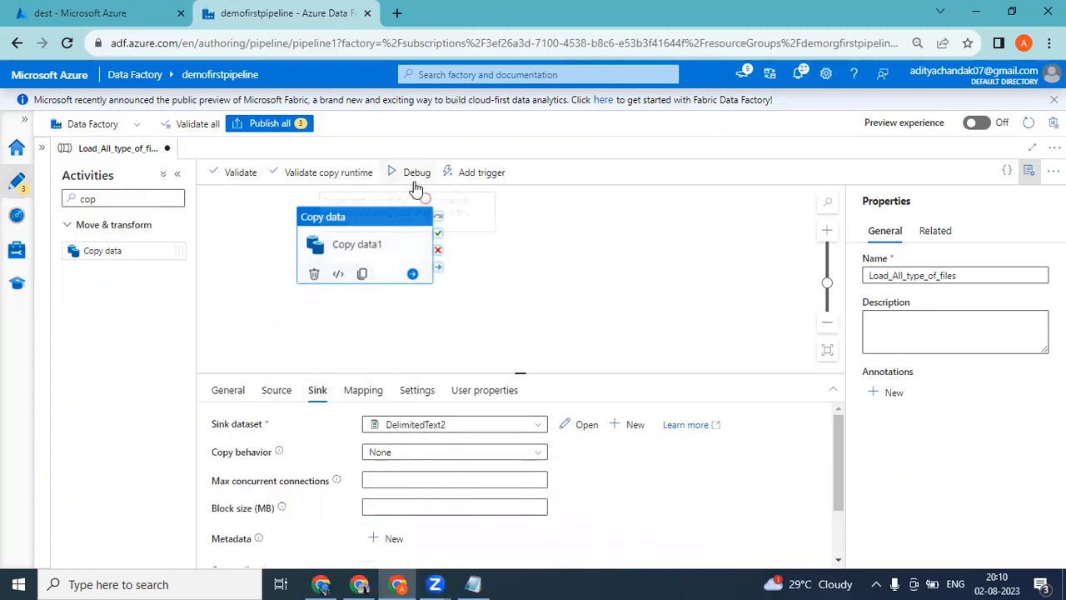
pyautogui.click(415, 181)
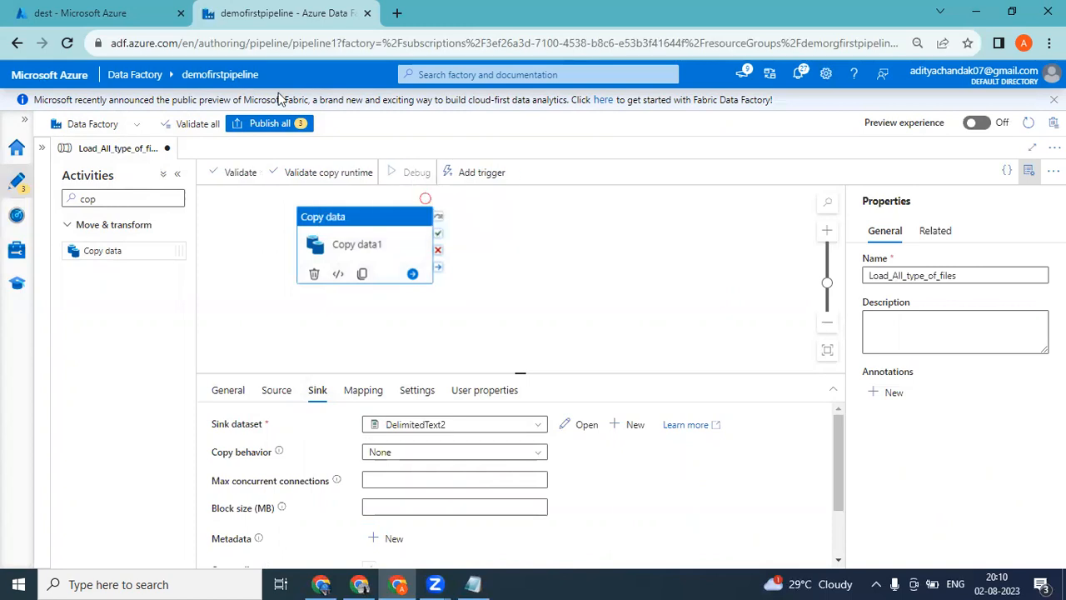
pyautogui.click(83, 12)
pyautogui.click(483, 190)
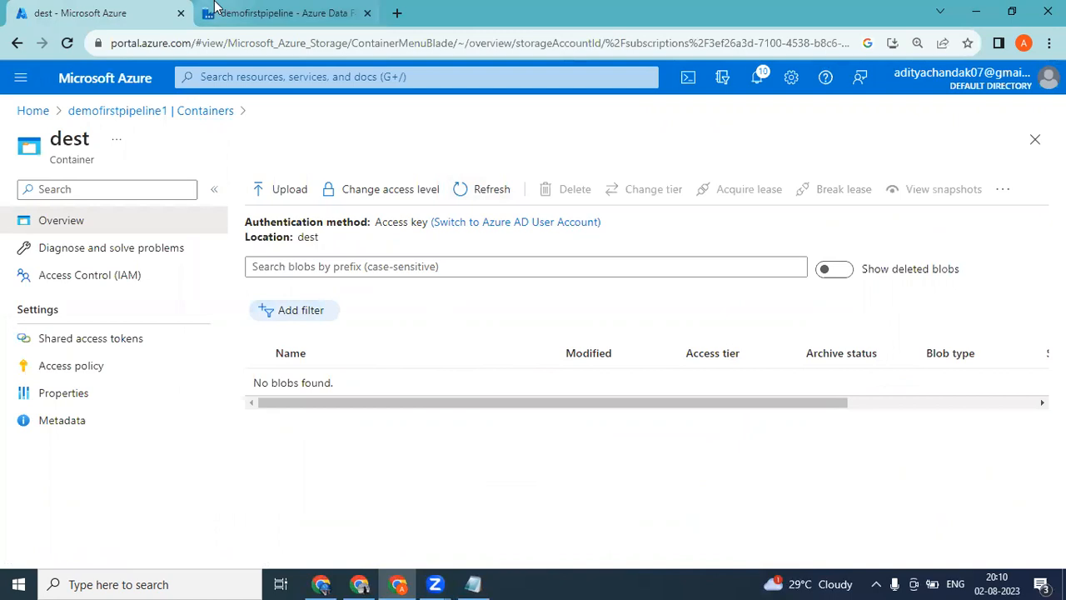
pyautogui.click(214, 7)
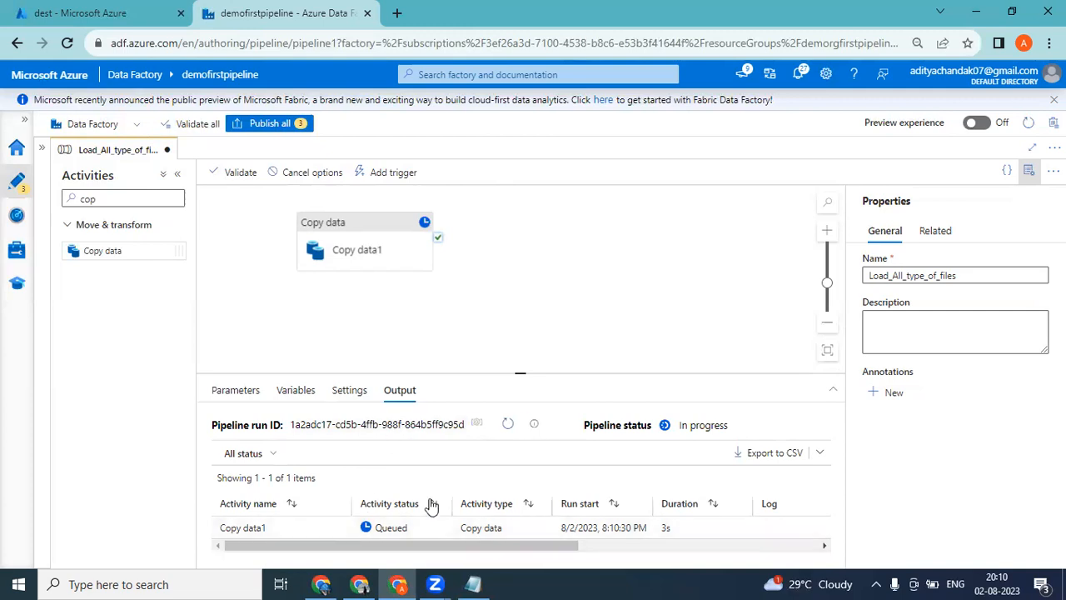
pyautogui.click(507, 425)
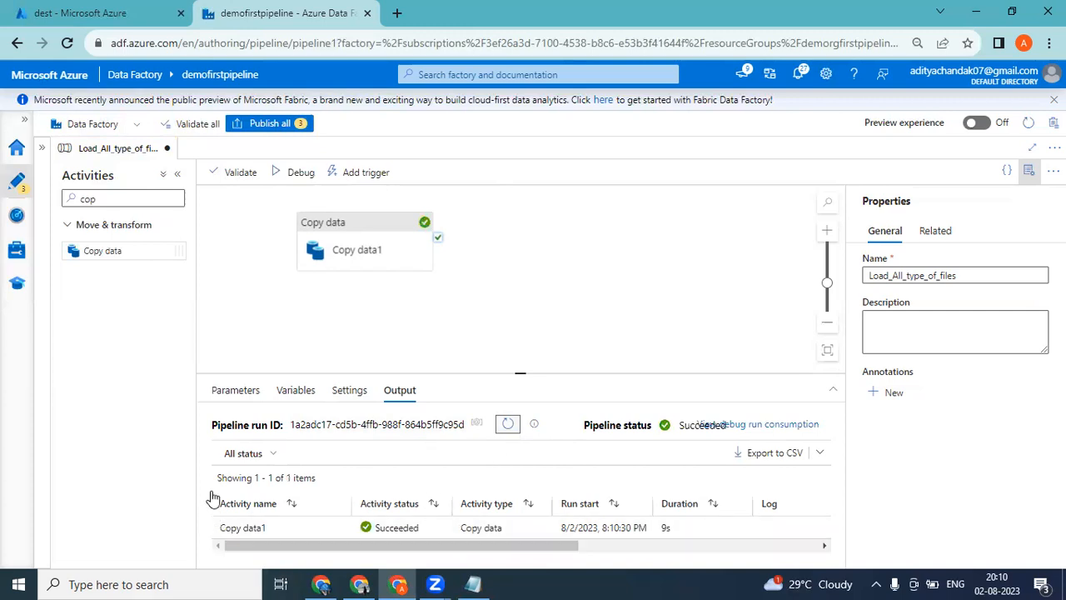
# Refresh the dest container to check the copied files, then return to the pipeline.
pyautogui.click(110, 10)
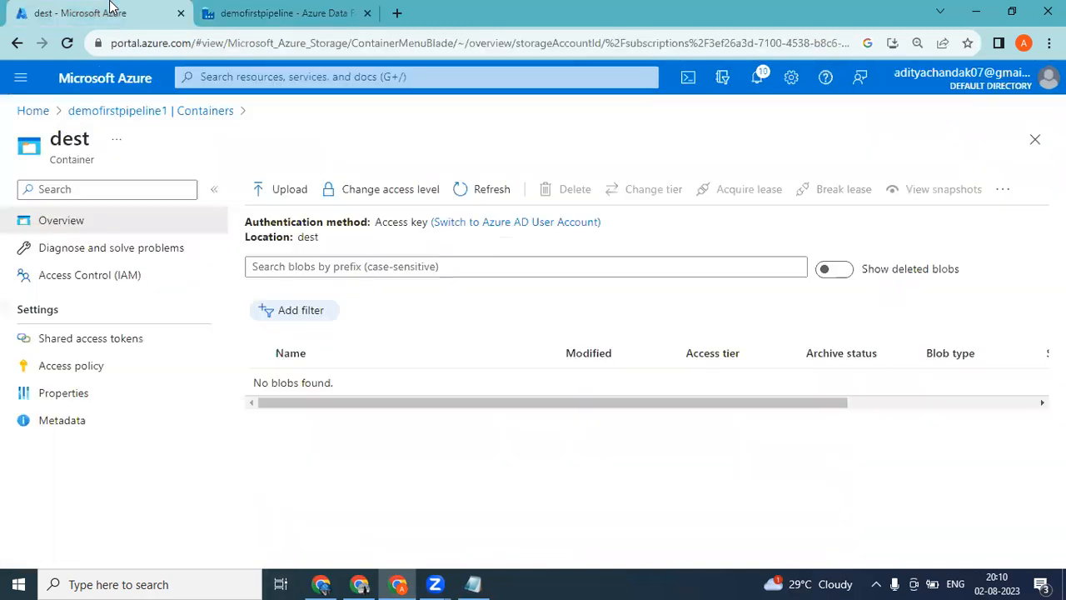
pyautogui.click(481, 195)
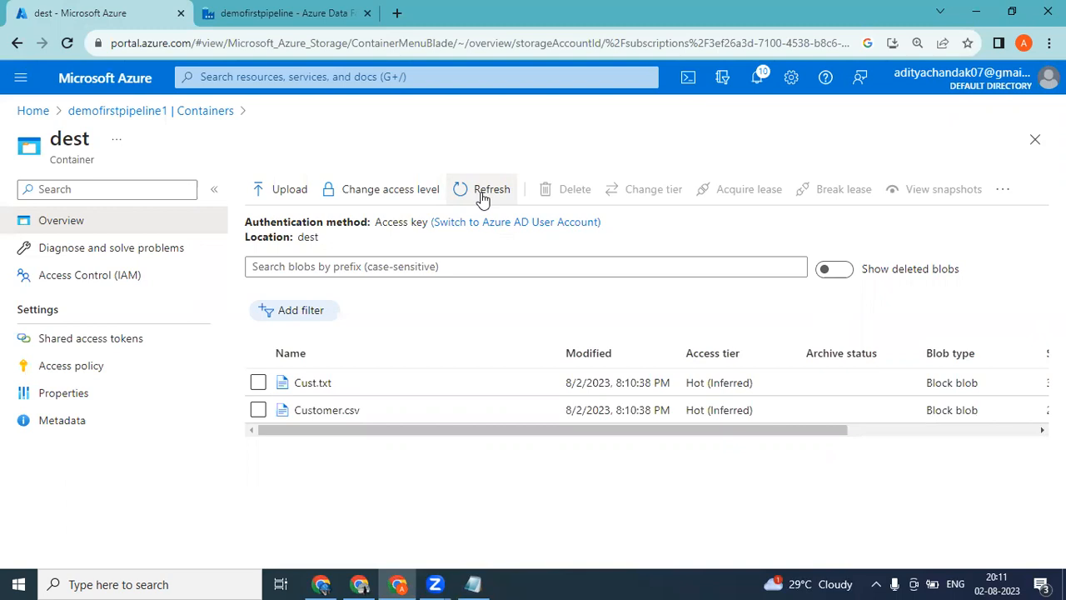
pyautogui.click(224, 11)
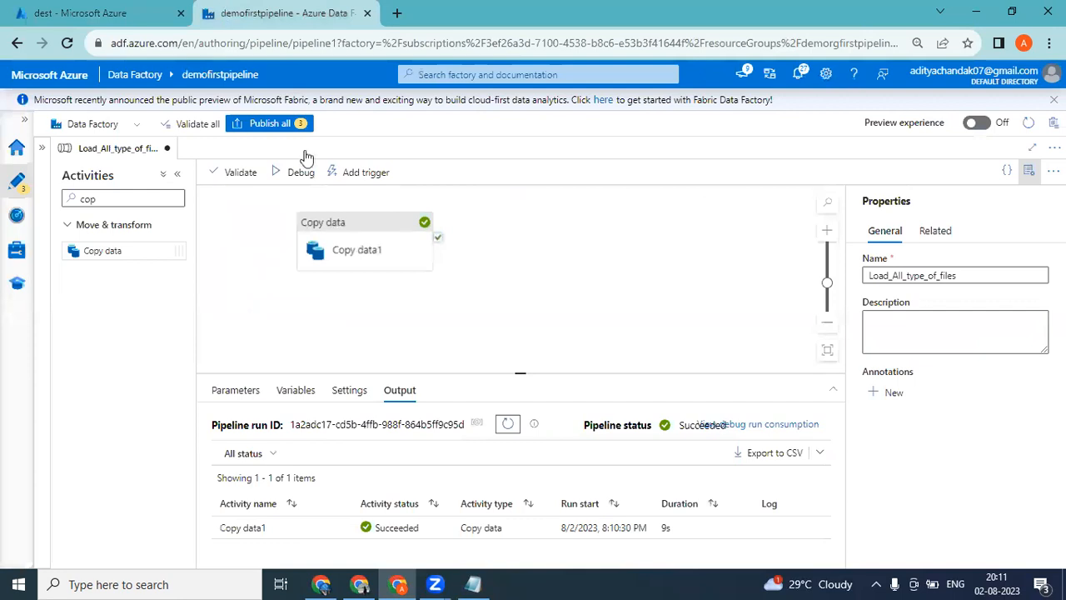
# Review the Copy data activity's wildcard source settings and move the activity further right on the canvas.
pyautogui.click(339, 230)
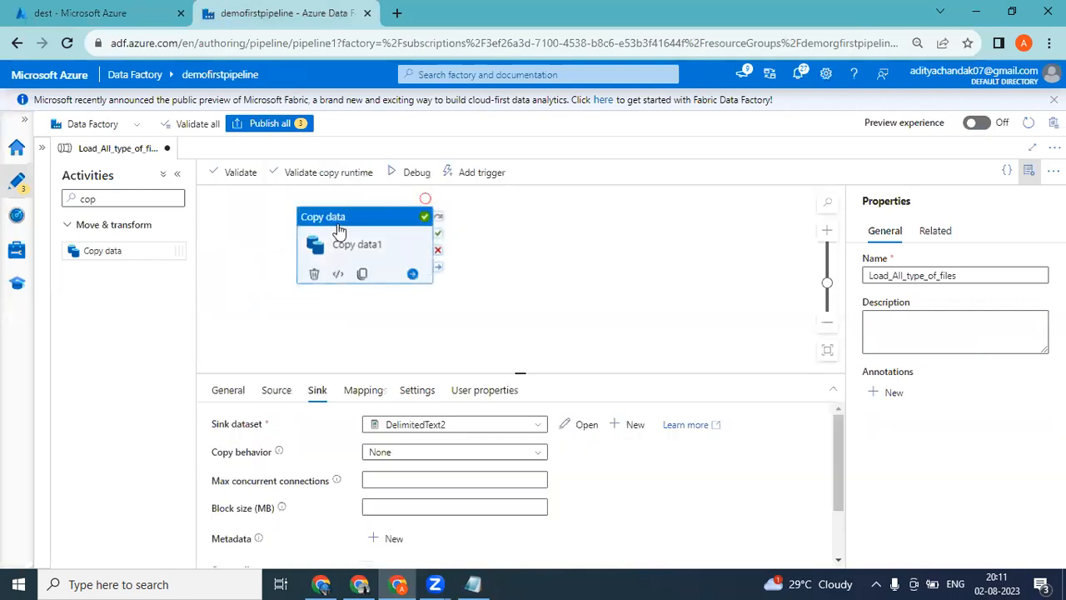
pyautogui.click(283, 393)
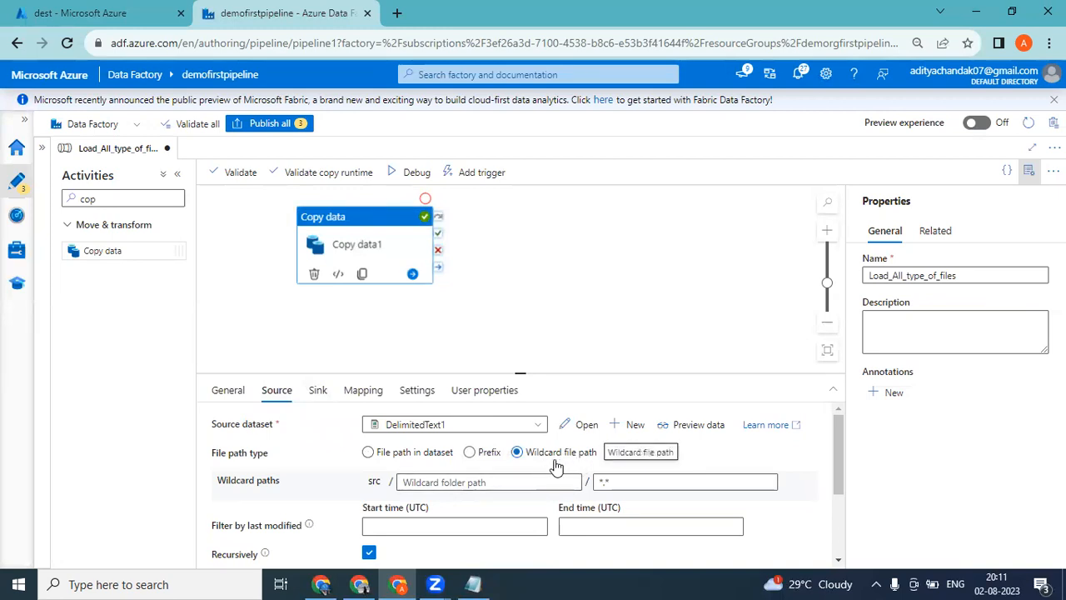
pyautogui.click(633, 480)
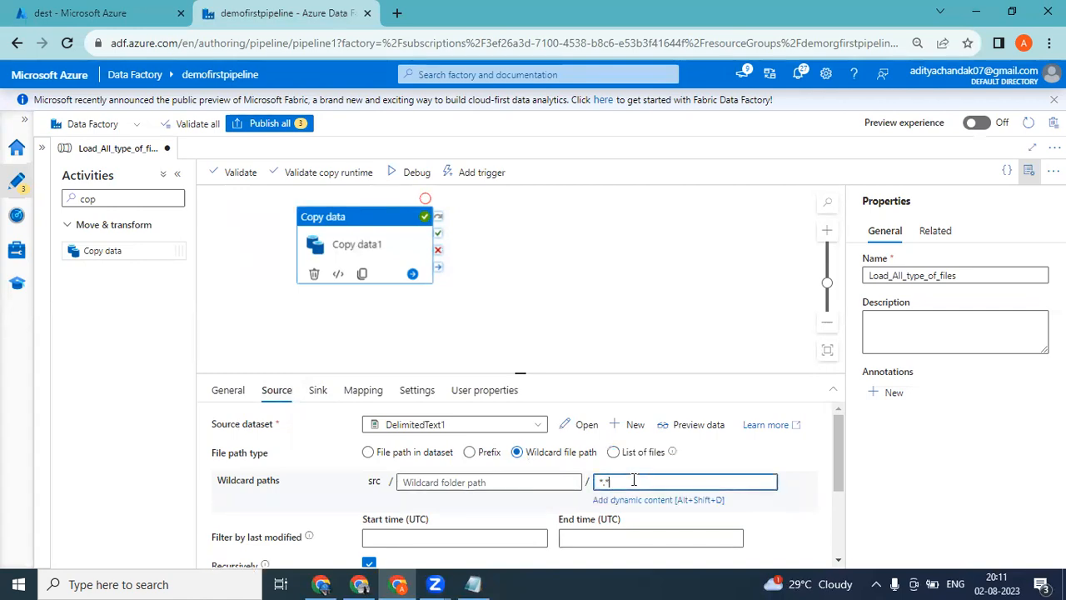
pyautogui.click(804, 509)
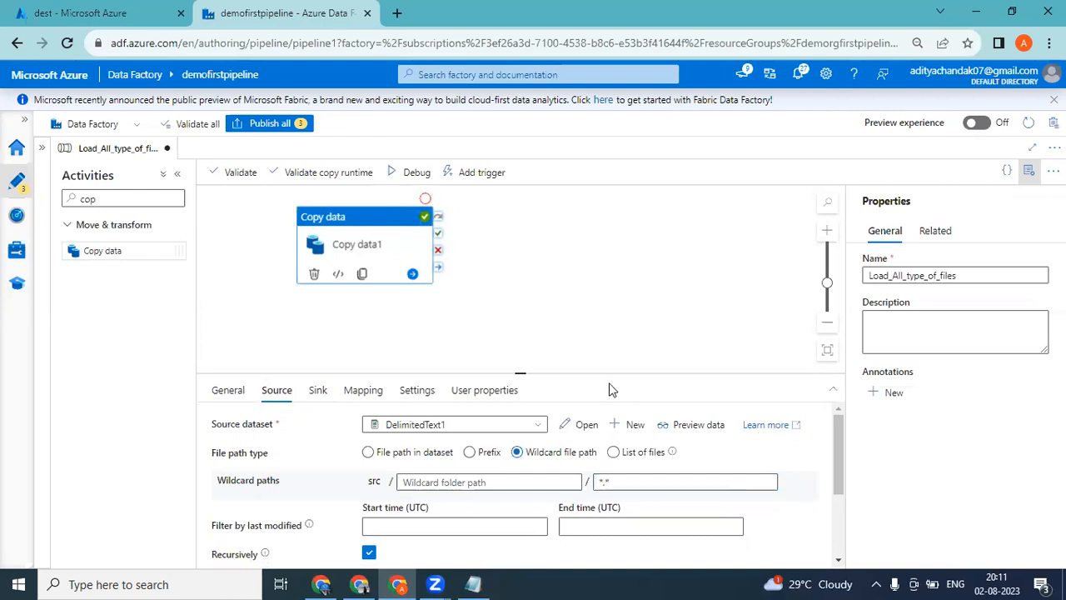
pyautogui.moveTo(396, 219); pyautogui.dragTo(531, 217)
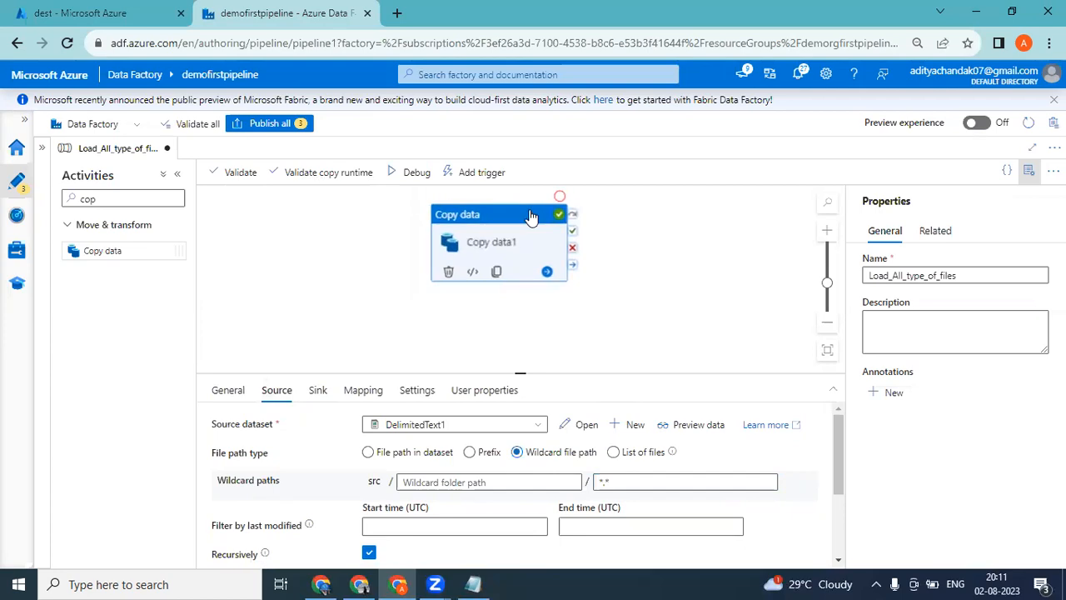
# Switch to the Notepad notes, add two line breaks after "For each loop", and highlight the word Validation.
pyautogui.click(472, 584)
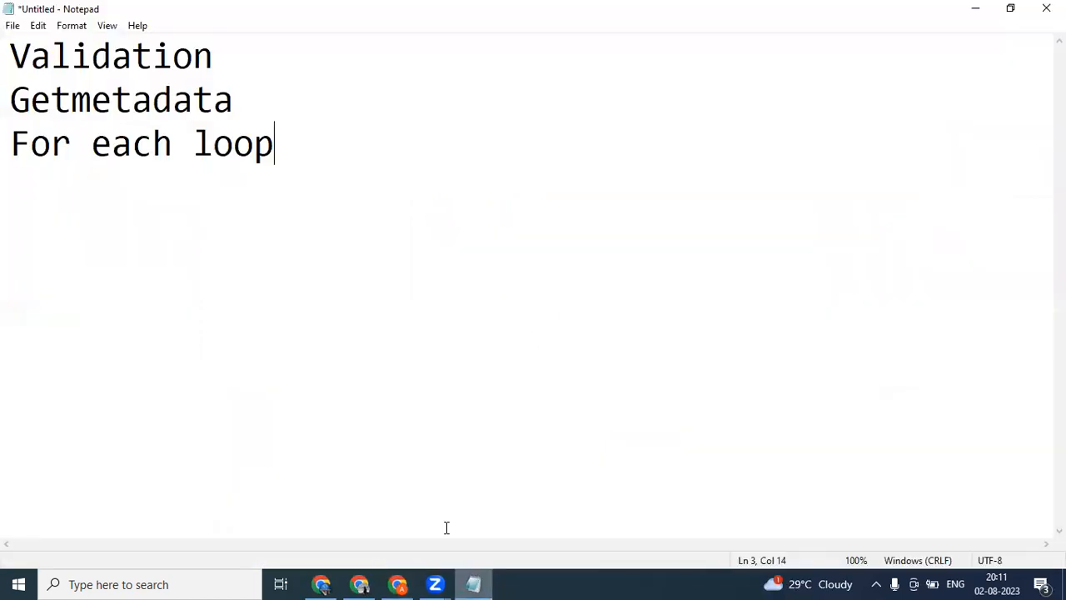
pyautogui.press('Return')
pyautogui.press('Return')
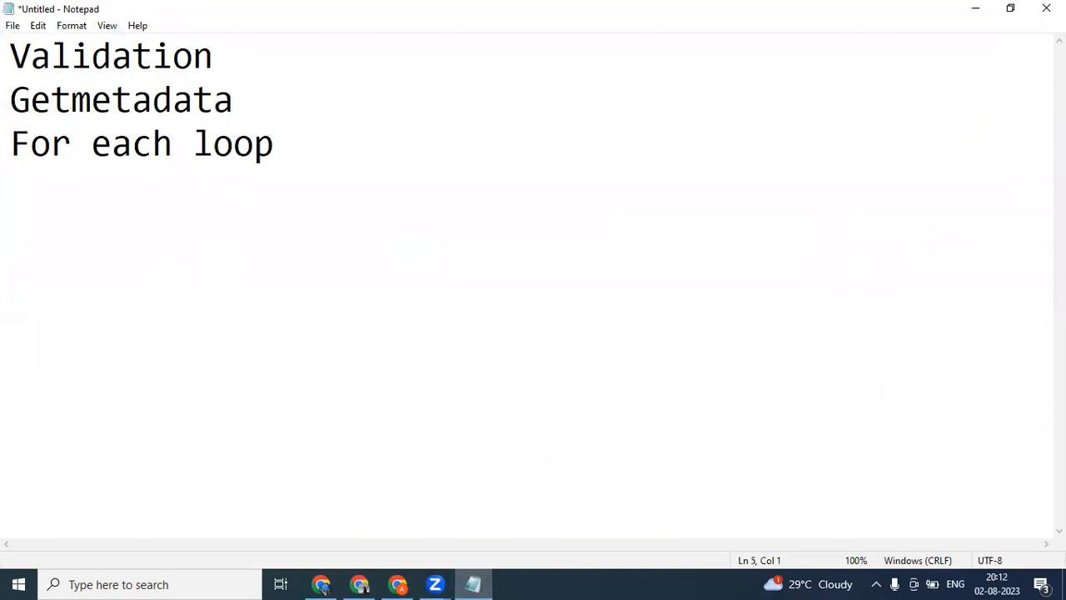
pyautogui.moveTo(220, 62); pyautogui.dragTo(7, 61)
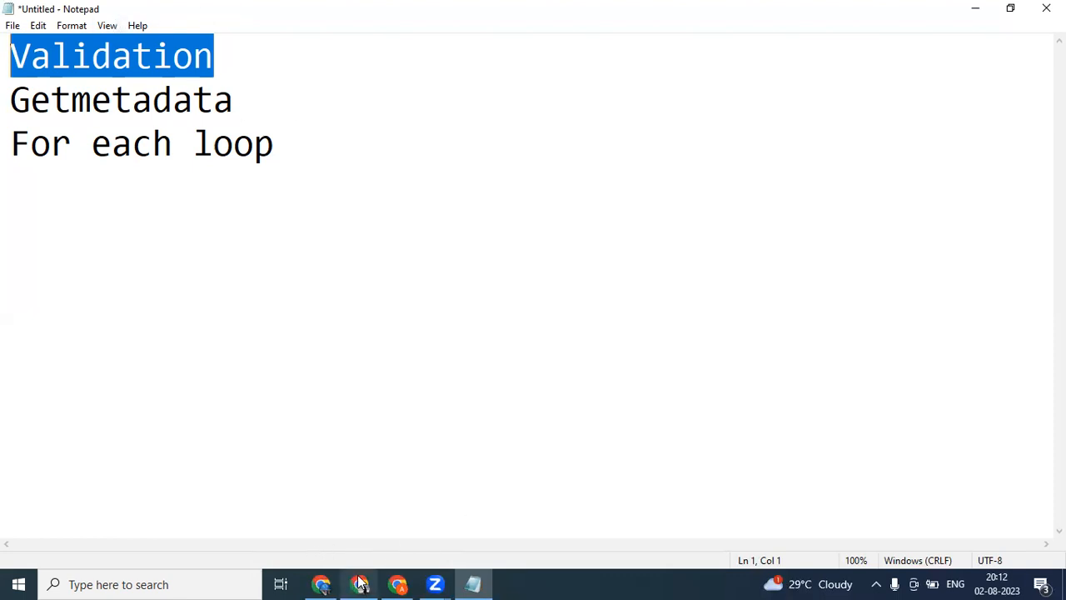
# Switch back to Data Factory, search the activities for "val", and place a Validation activity left of Copy data.
pyautogui.click(399, 584)
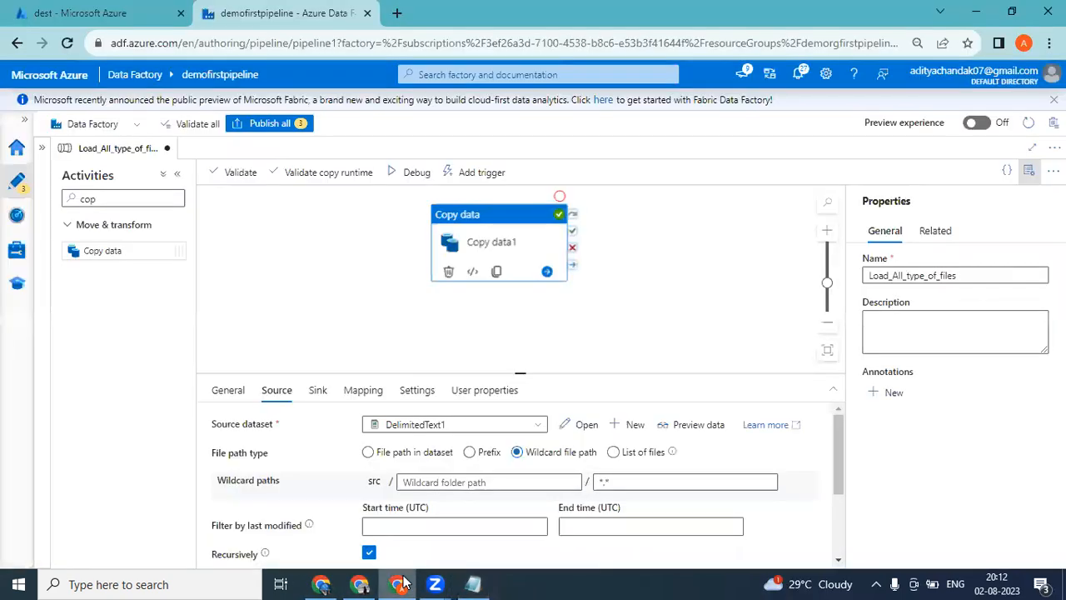
pyautogui.click(122, 193)
pyautogui.press('BackSpace')
pyautogui.press('BackSpace')
pyautogui.press('BackSpace')
pyautogui.write('val')
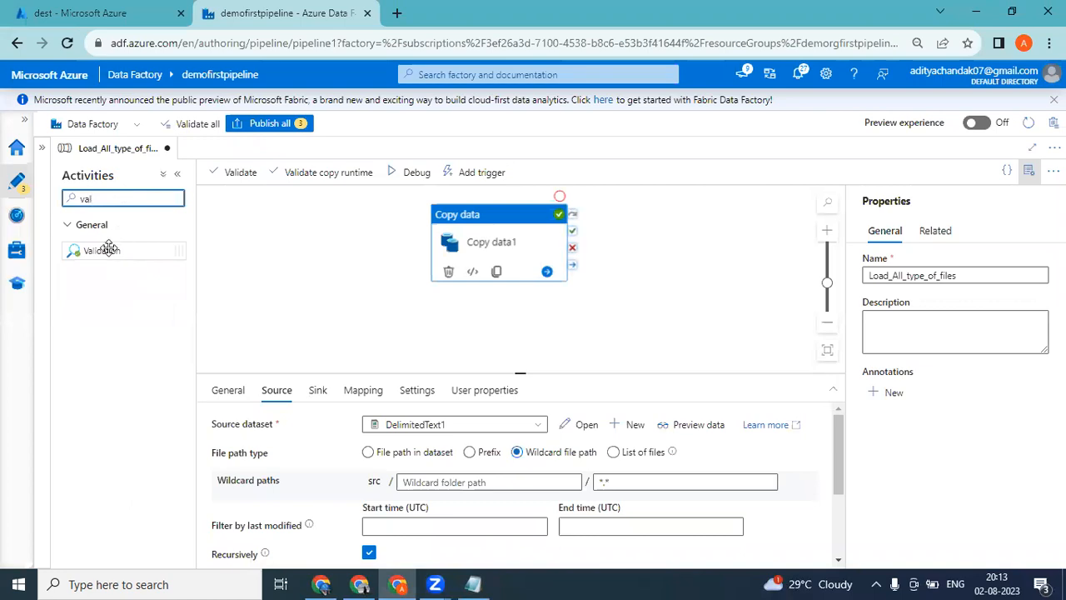
pyautogui.moveTo(109, 242); pyautogui.dragTo(270, 234)
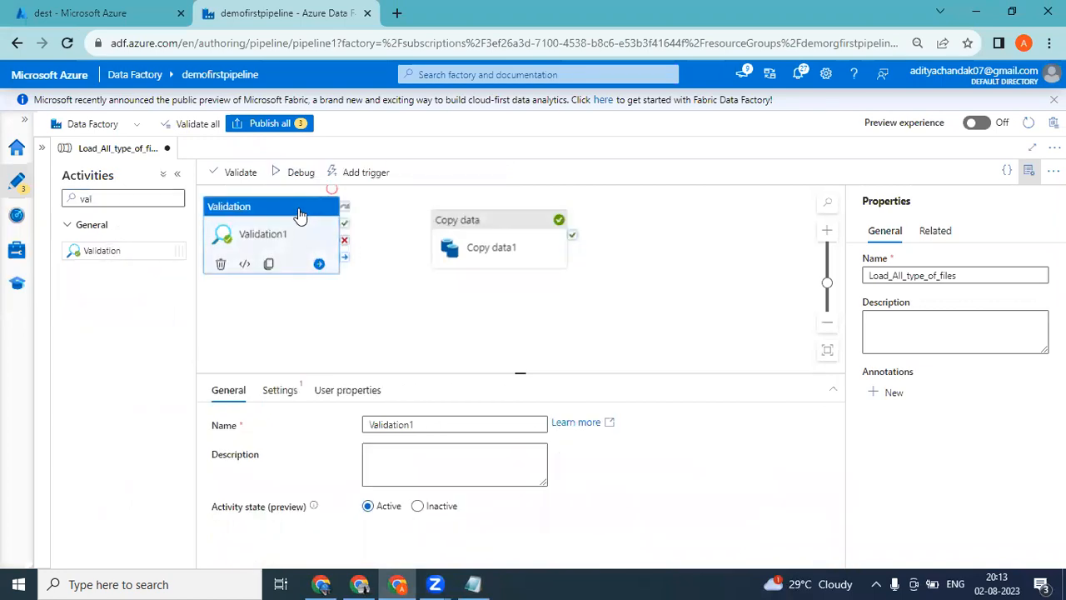
# Select DelimitedText1 as the dataset in the Validation activity's settings.
pyautogui.click(289, 398)
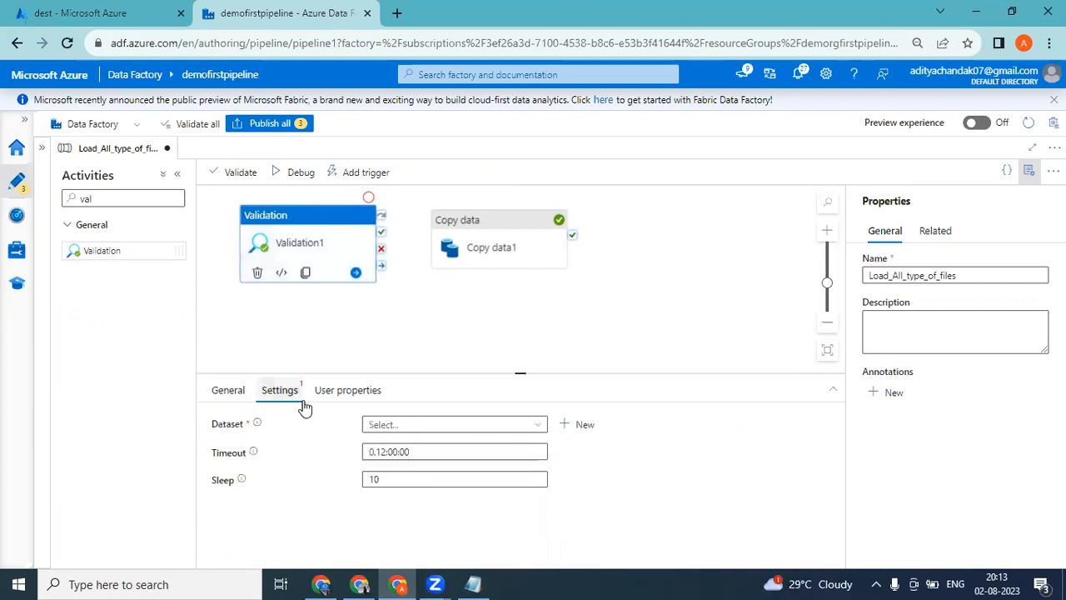
pyautogui.click(408, 427)
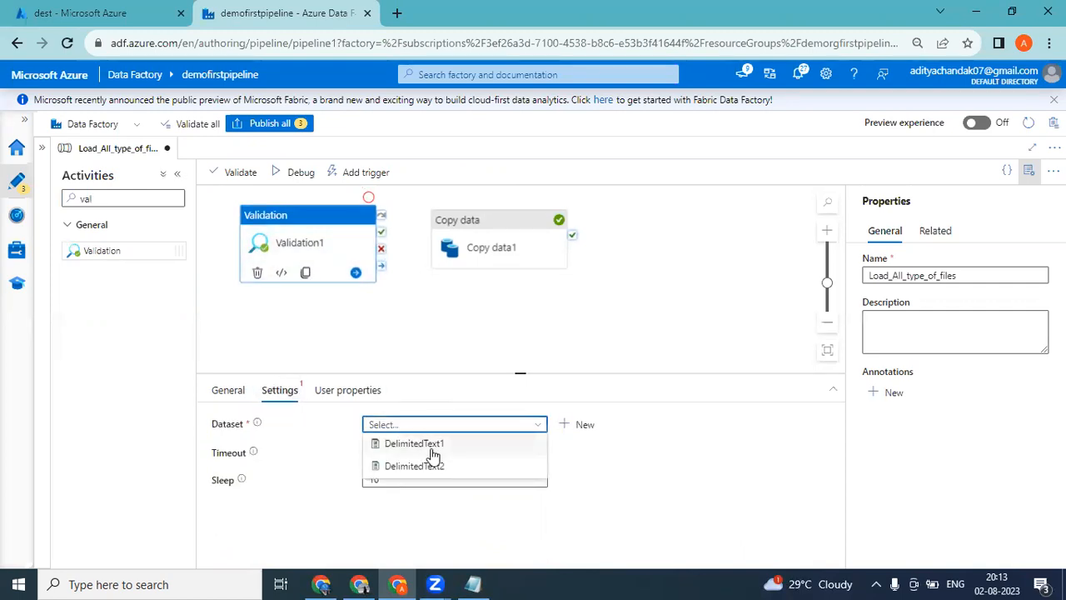
pyautogui.click(412, 443)
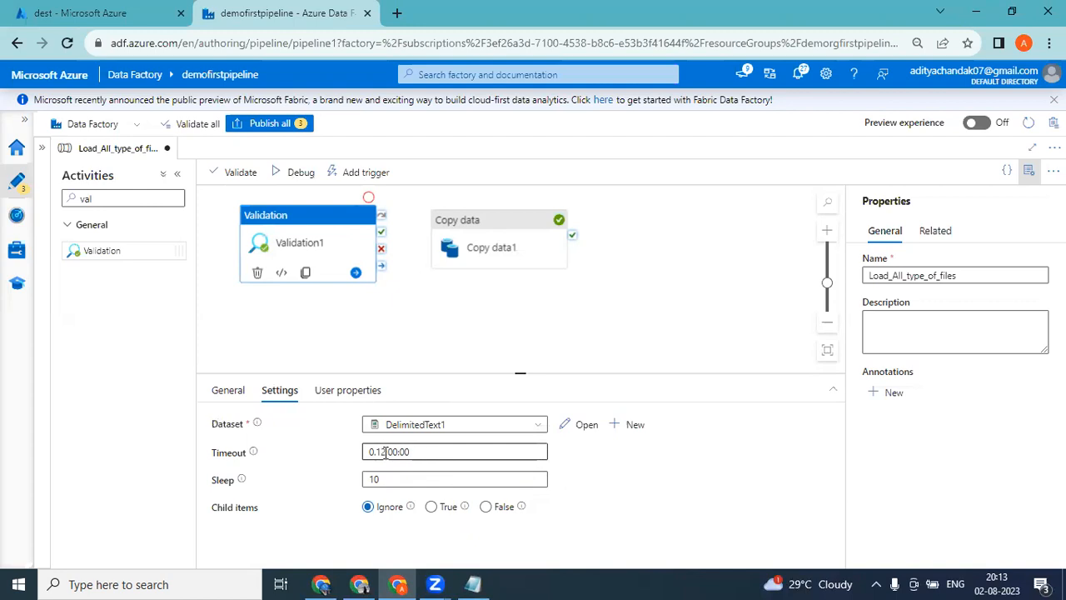
# Set the hours of the Validation activity's timeout to 00.
pyautogui.click(384, 452)
pyautogui.press('BackSpace')
pyautogui.press('BackSpace')
pyautogui.write('00')
pyautogui.press('Right')
pyautogui.press('Right')
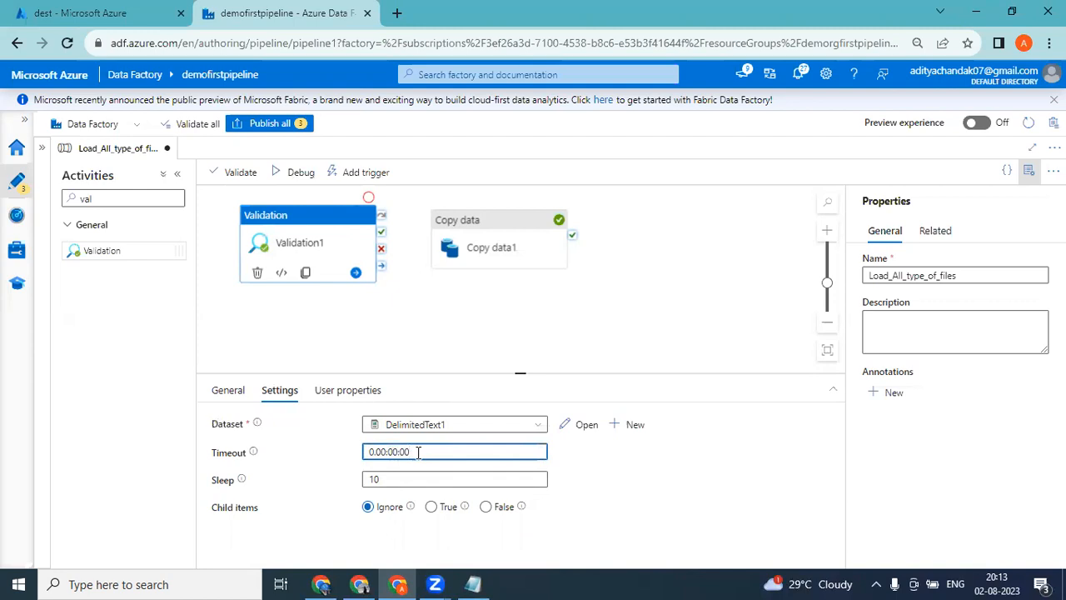
# Set the Validation activity's timeout to 0.00:00:30 and examine the timeout and sleep values.
pyautogui.press('BackSpace')
pyautogui.press('BackSpace')
pyautogui.write('30')
pyautogui.press('BackSpace')
pyautogui.press('BackSpace')
pyautogui.write('40')
pyautogui.press('BackSpace')
pyautogui.press('BackSpace')
pyautogui.write('30')
pyautogui.moveTo(423, 460); pyautogui.dragTo(370, 453)
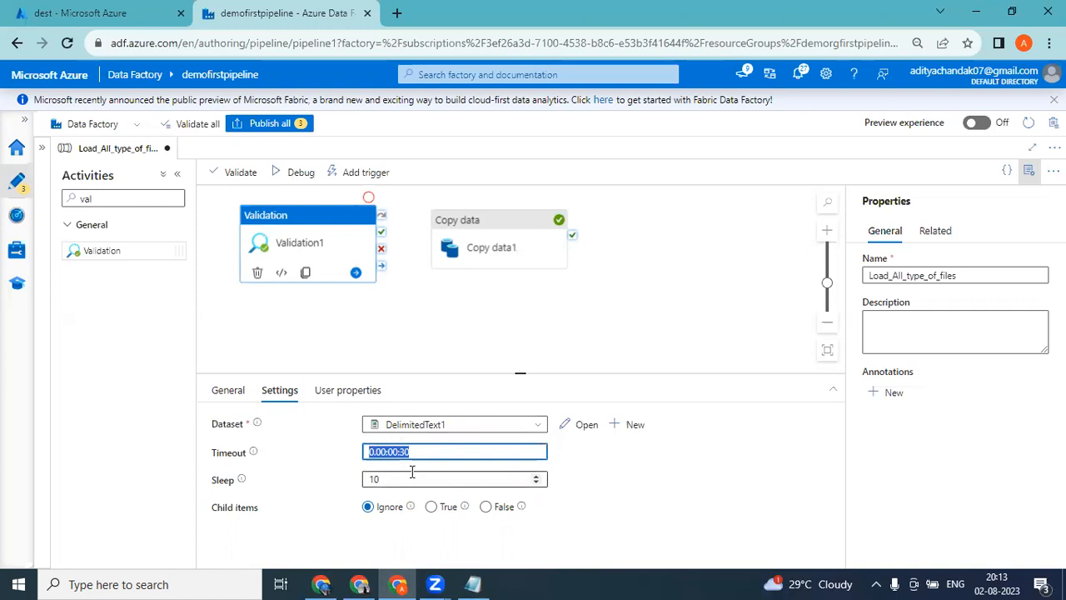
pyautogui.doubleClick(367, 481)
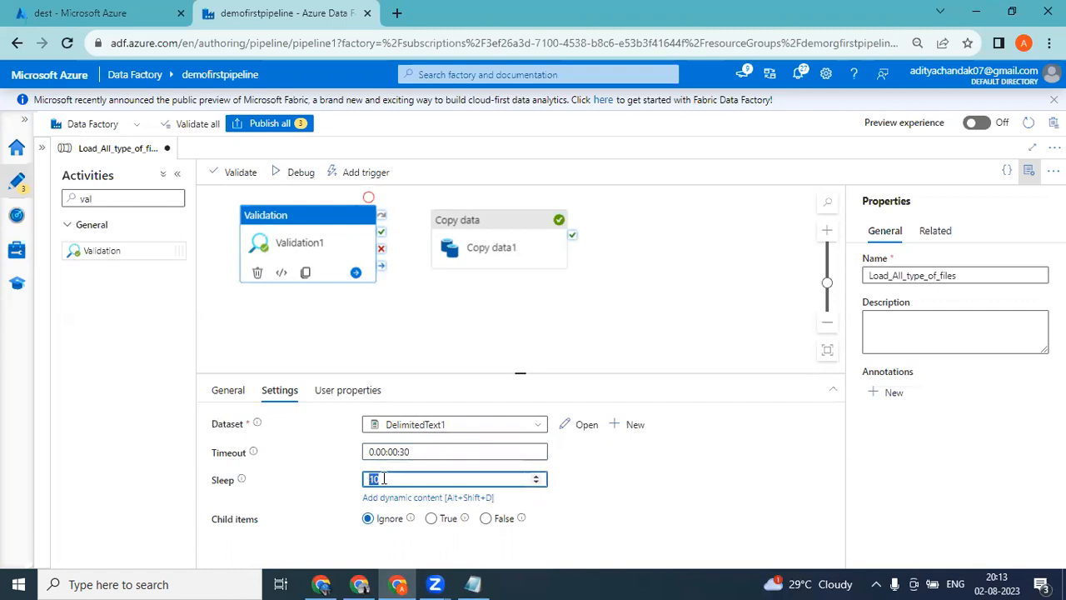
pyautogui.click(383, 479)
# Set the Validation activity's timeout to 0.00:00:59.
pyautogui.click(424, 451)
pyautogui.press('BackSpace')
pyautogui.press('BackSpace')
pyautogui.write('60')
pyautogui.press('BackSpace')
pyautogui.press('BackSpace')
pyautogui.write('59')
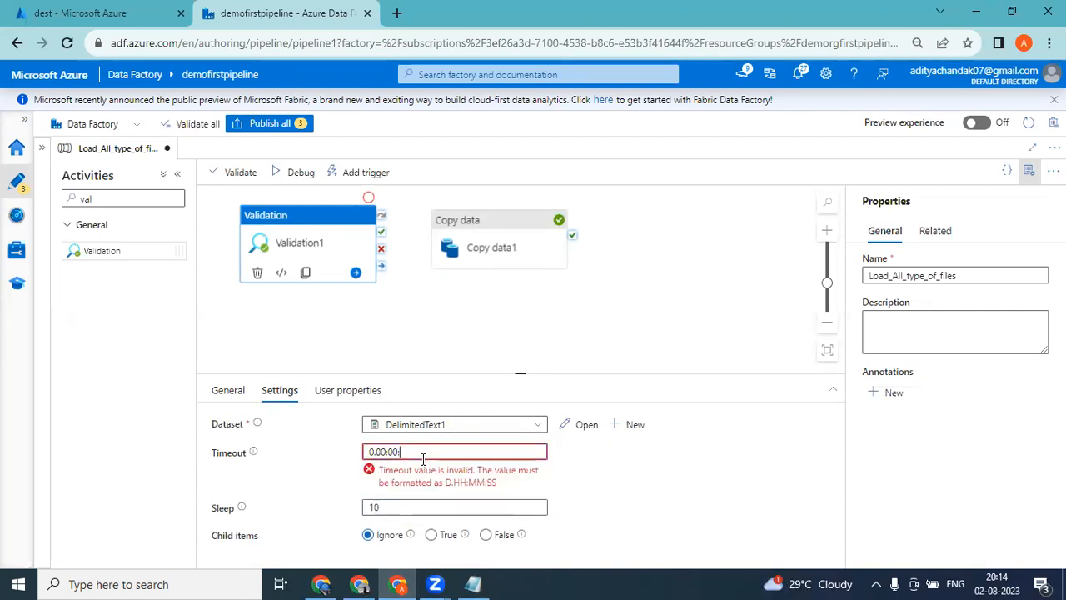
# Set the Validation activity's sleep value to 20.
pyautogui.click(398, 482)
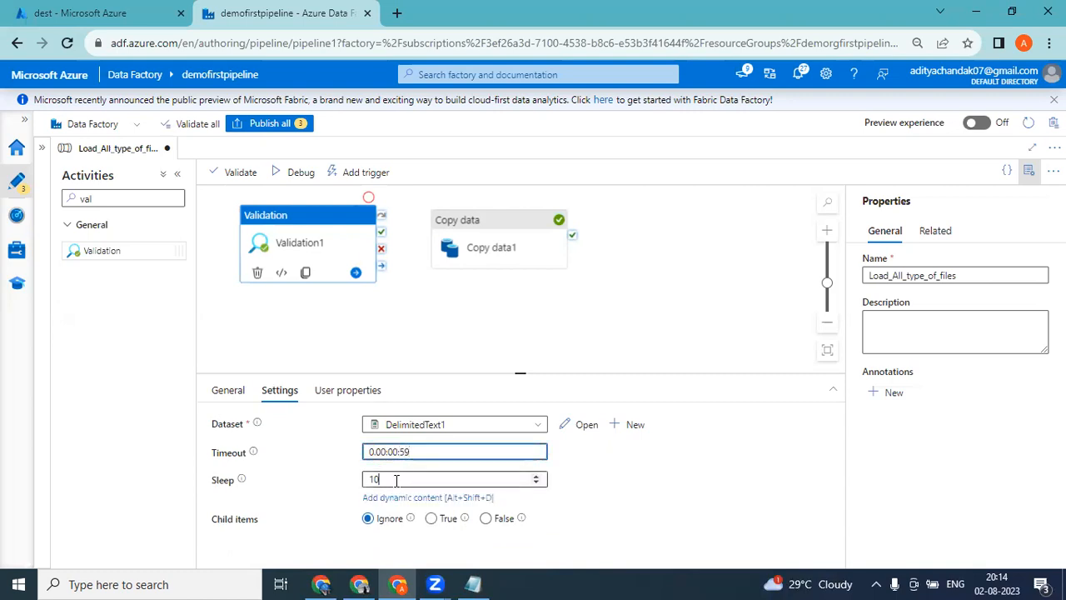
pyautogui.press('BackSpace')
pyautogui.press('BackSpace')
pyautogui.write('20')
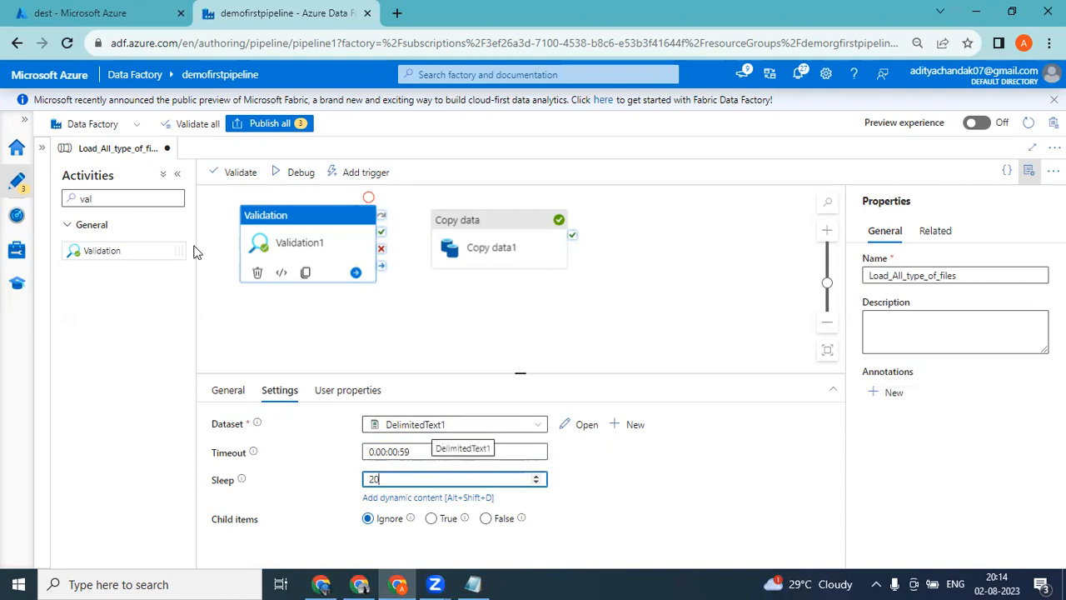
# Check the dest container's blobs and set the Validation activity's child items option to True.
pyautogui.click(67, 10)
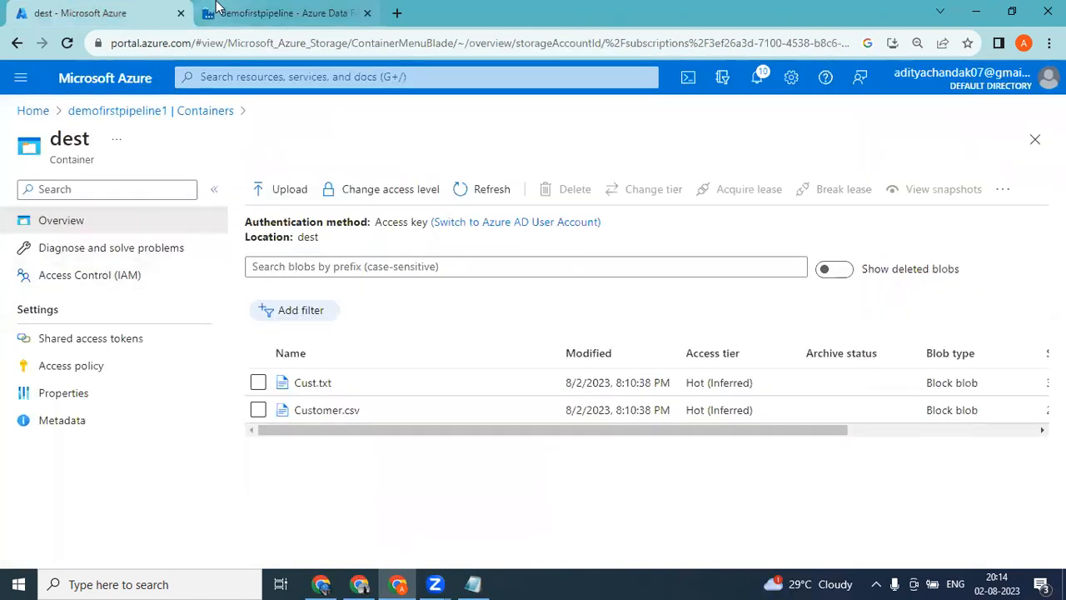
pyautogui.click(217, 10)
pyautogui.click(117, 10)
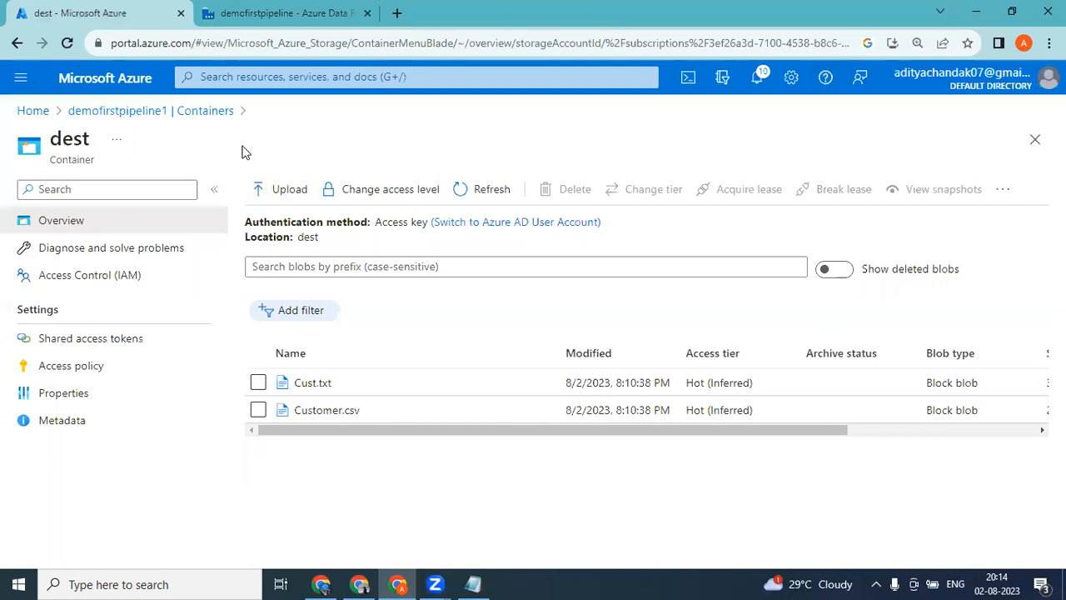
pyautogui.click(214, 15)
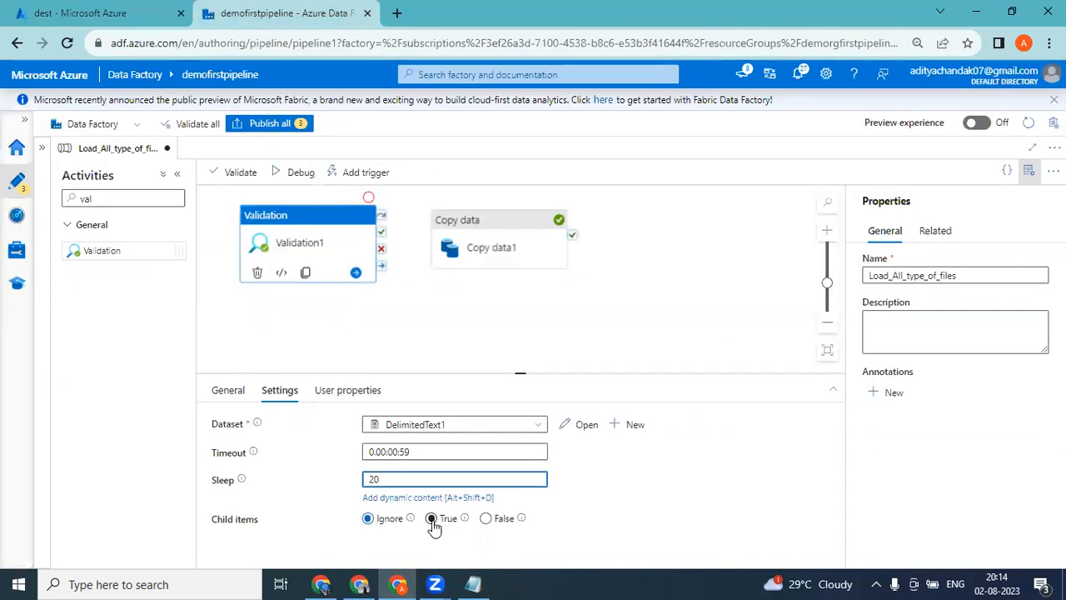
pyautogui.click(434, 526)
pyautogui.click(432, 513)
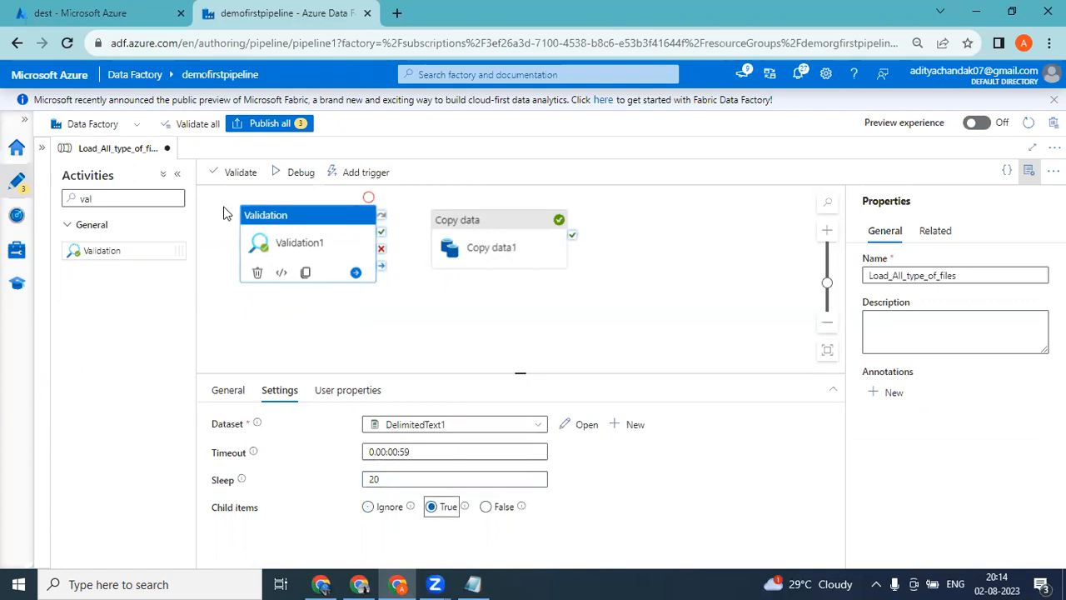
# Delete the Cust.txt and Customer.csv blobs from the src container of demofirstpipeline1 and return to the pipeline.
pyautogui.click(92, 13)
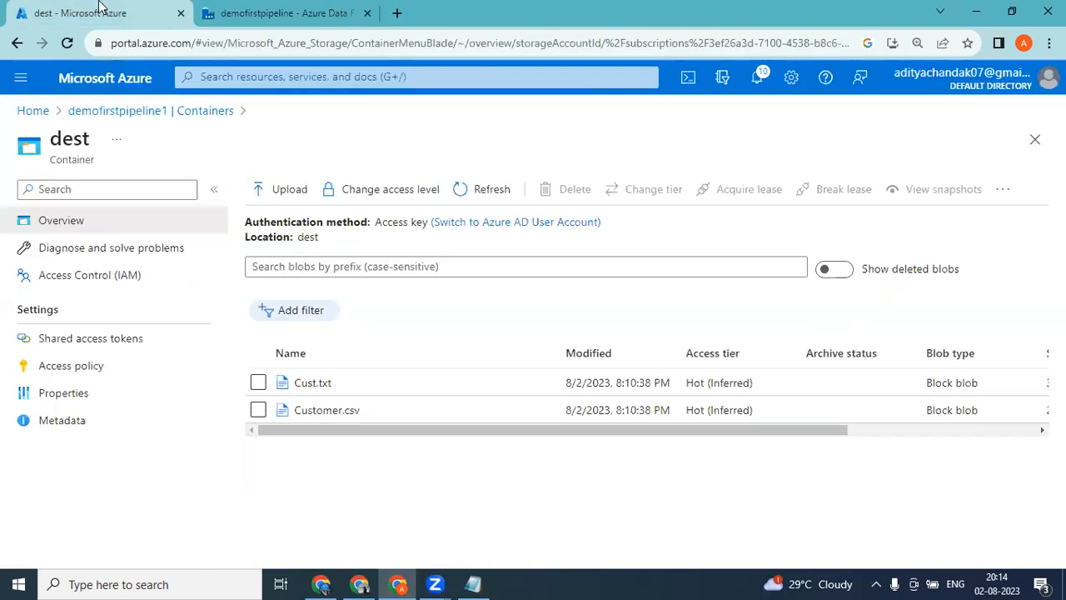
pyautogui.click(167, 113)
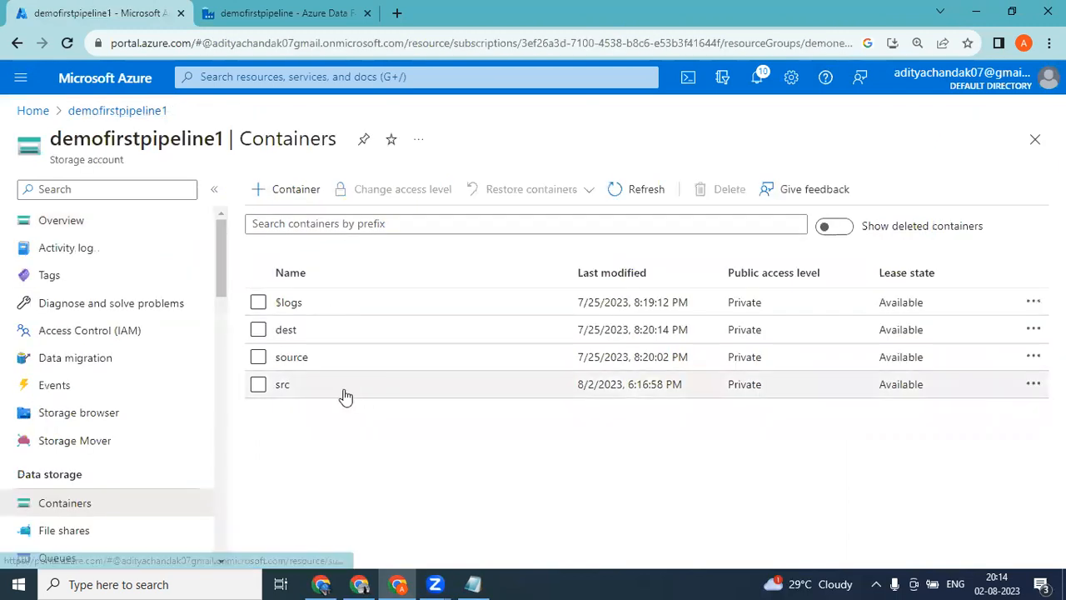
pyautogui.click(285, 385)
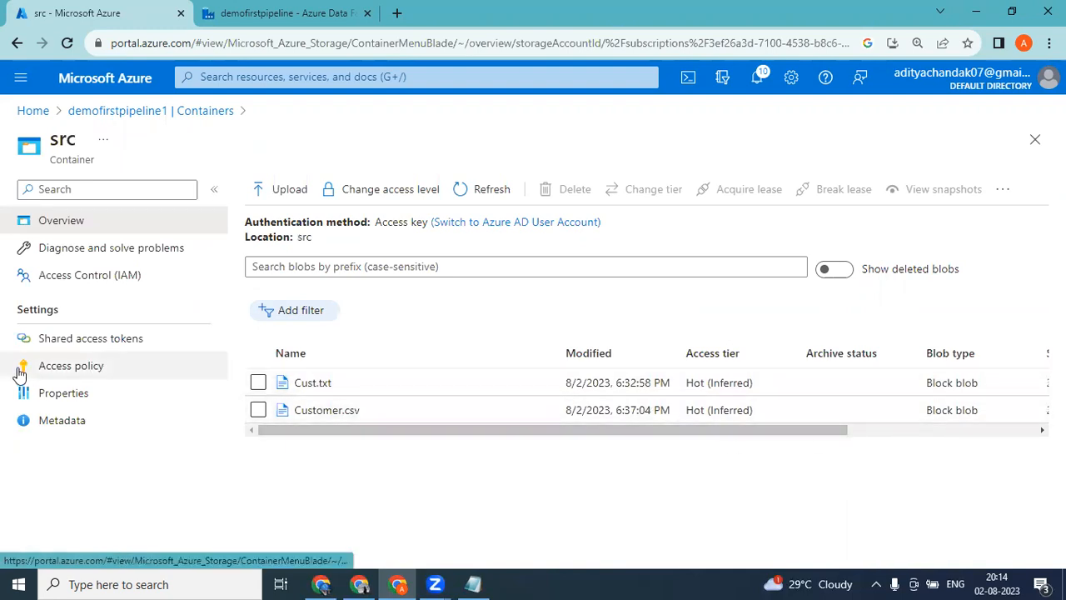
pyautogui.click(258, 384)
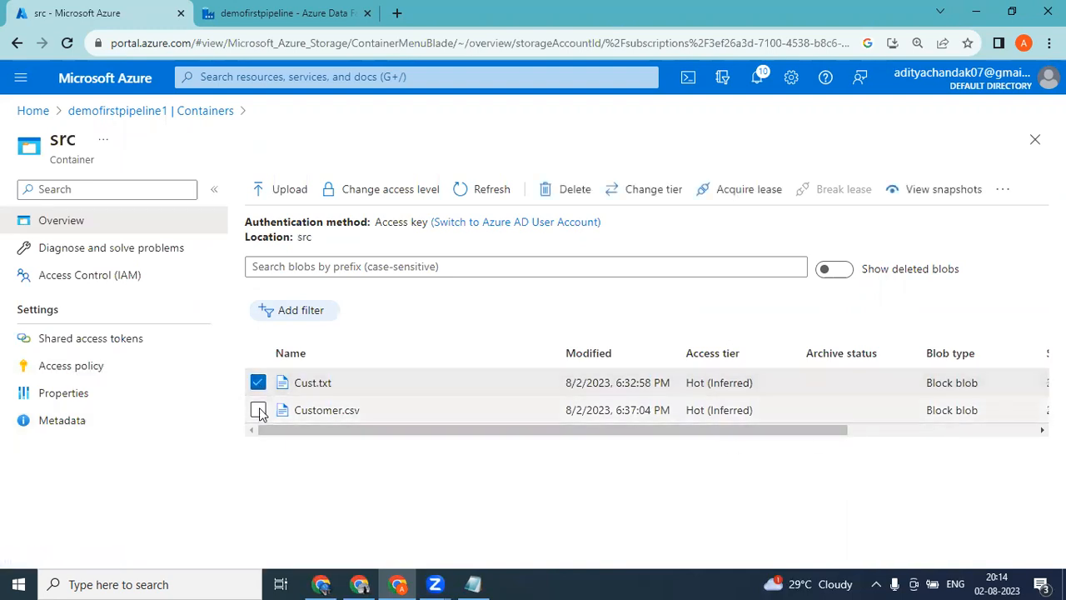
pyautogui.click(257, 409)
pyautogui.moveTo(325, 431); pyautogui.dragTo(761, 452)
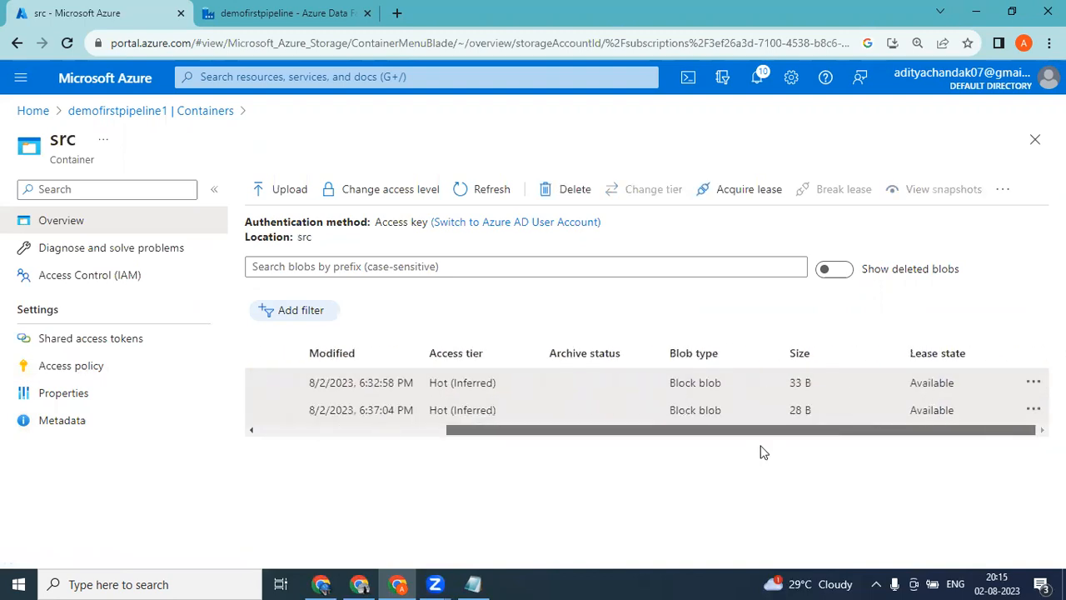
pyautogui.click(1034, 383)
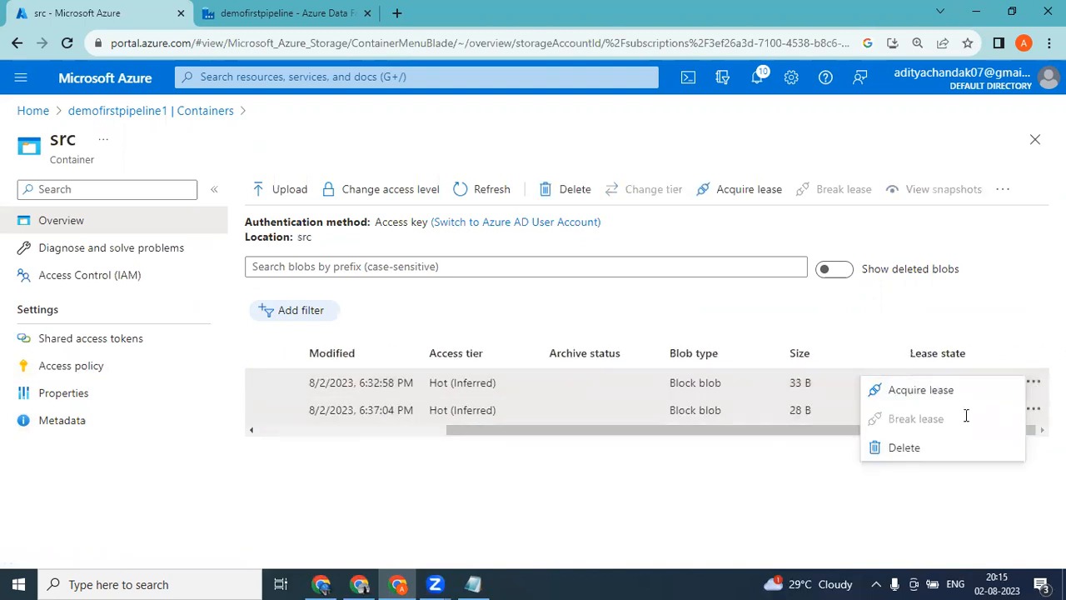
pyautogui.click(903, 445)
pyautogui.click(58, 337)
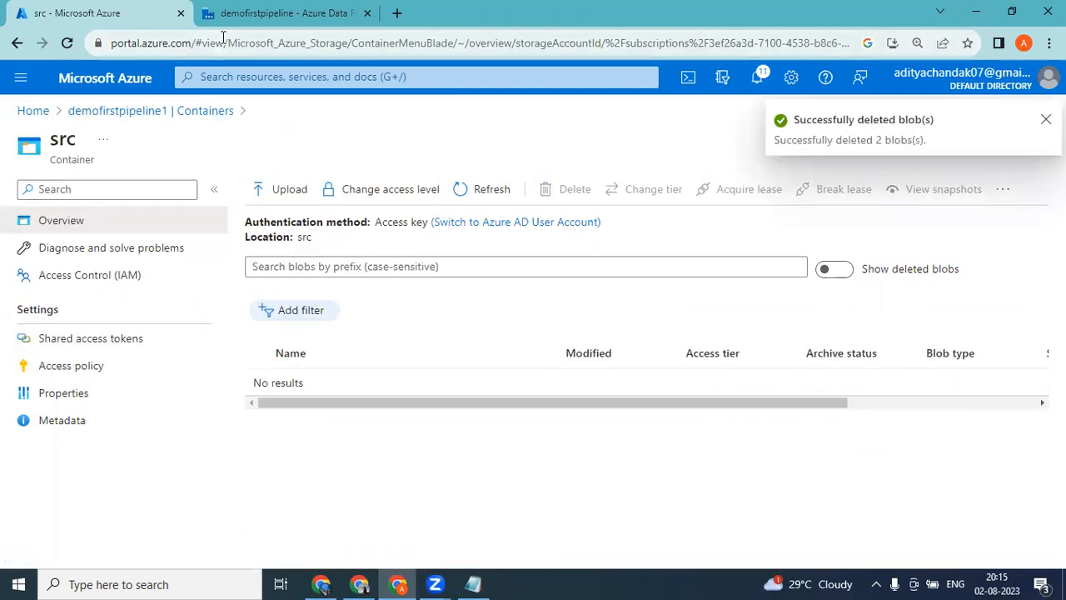
pyautogui.click(233, 11)
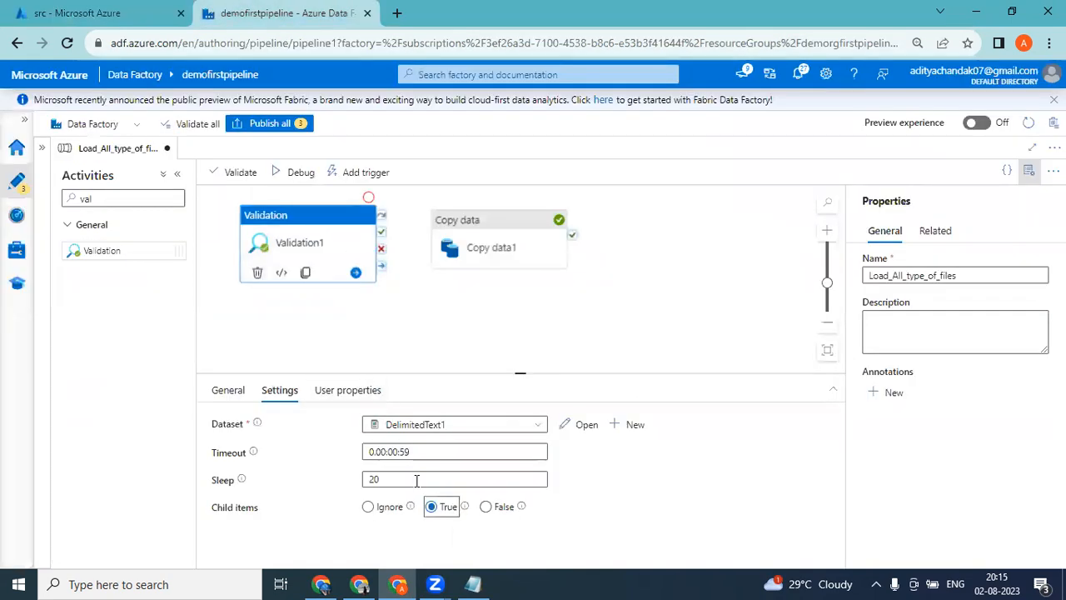
# Set the Validation activity's timeout to 0.00:00:30 and its sleep value to 10.
pyautogui.click(421, 452)
pyautogui.press('BackSpace')
pyautogui.press('BackSpace')
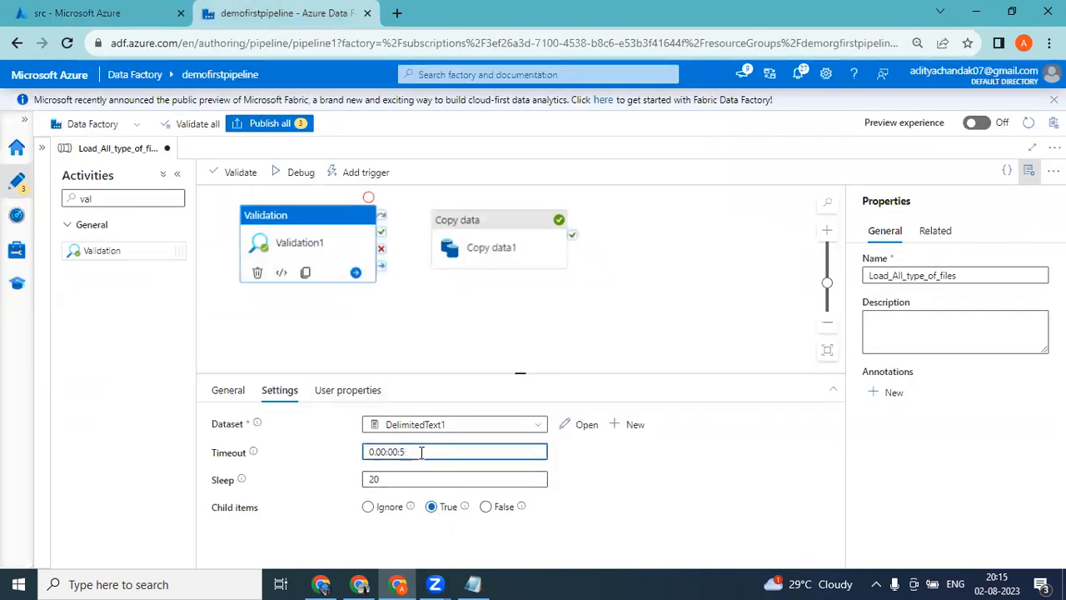
pyautogui.write('30')
pyautogui.doubleClick(377, 478)
pyautogui.press('BackSpace')
pyautogui.write('10')
pyautogui.click(687, 499)
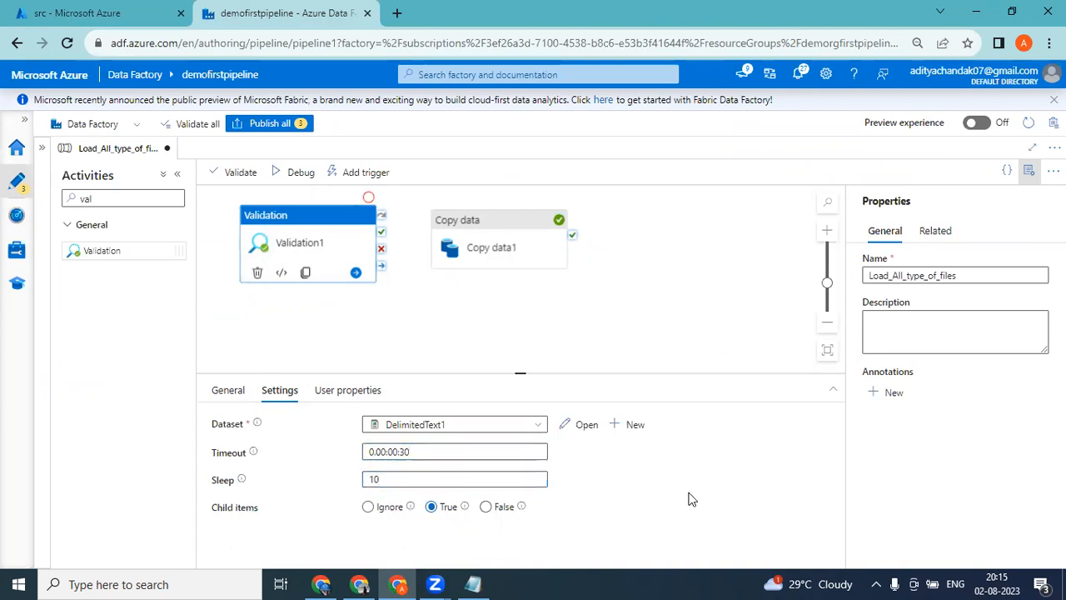
# Deactivate the Copy data1 activity in the pipeline.
pyautogui.click(525, 226)
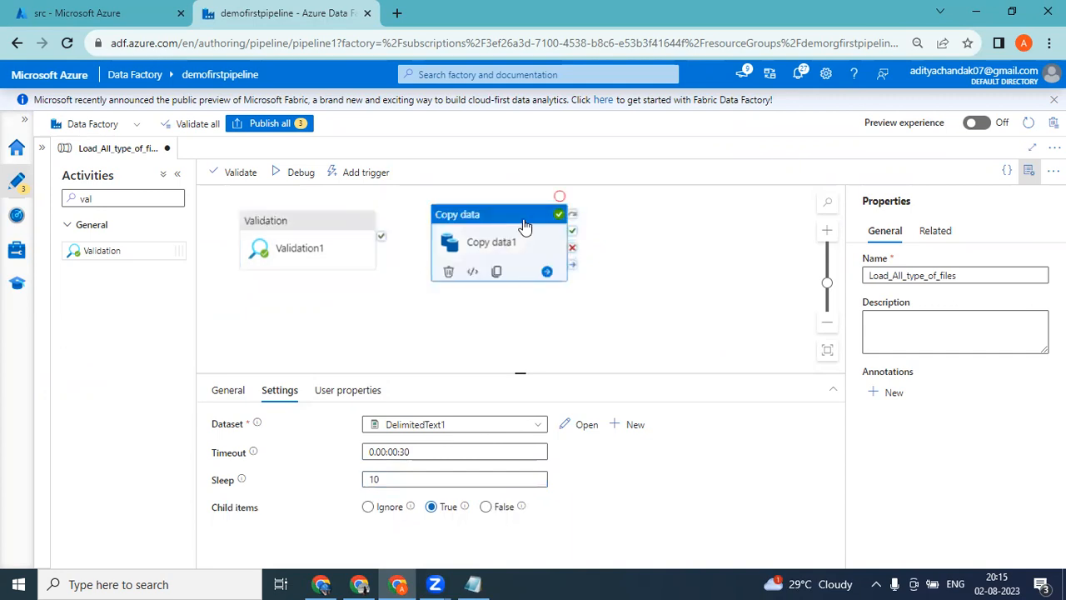
pyautogui.rightClick(541, 216)
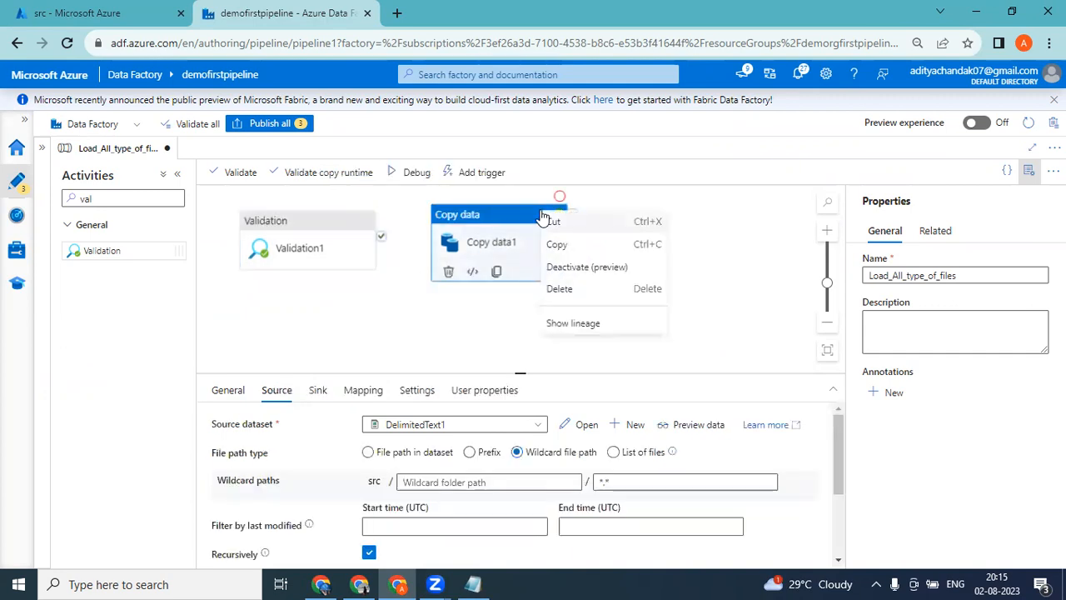
pyautogui.click(583, 264)
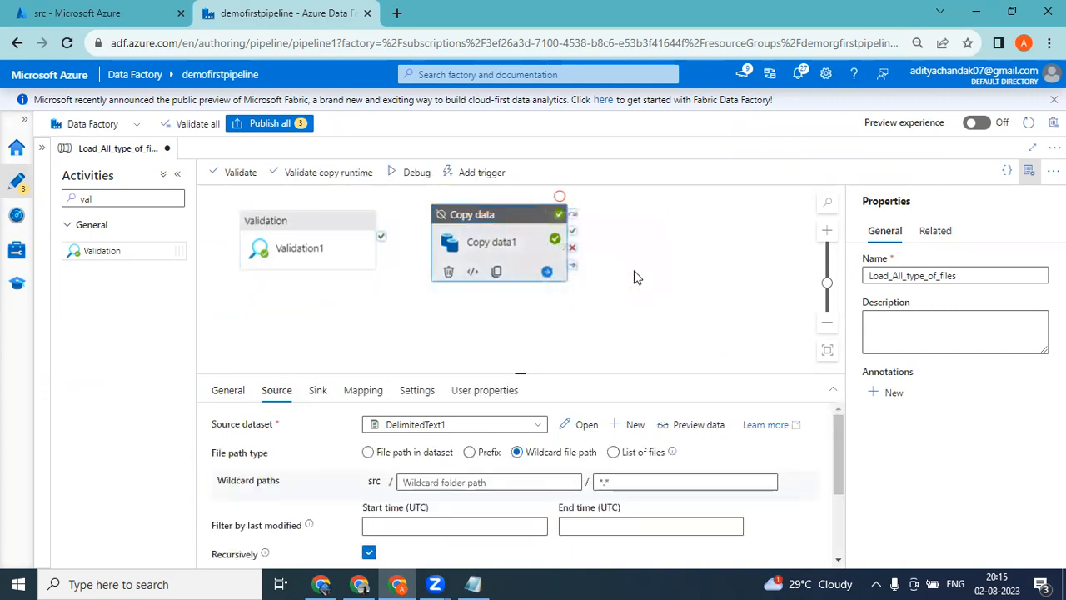
# Debug the pipeline with src empty and check the Validation1 activity's run status.
pyautogui.click(306, 226)
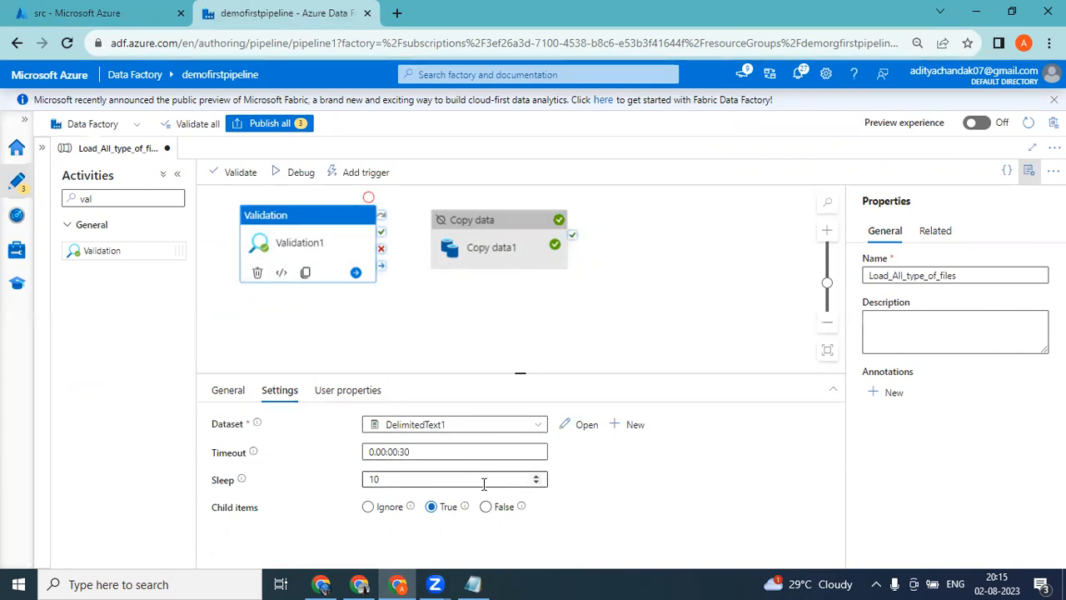
pyautogui.click(311, 185)
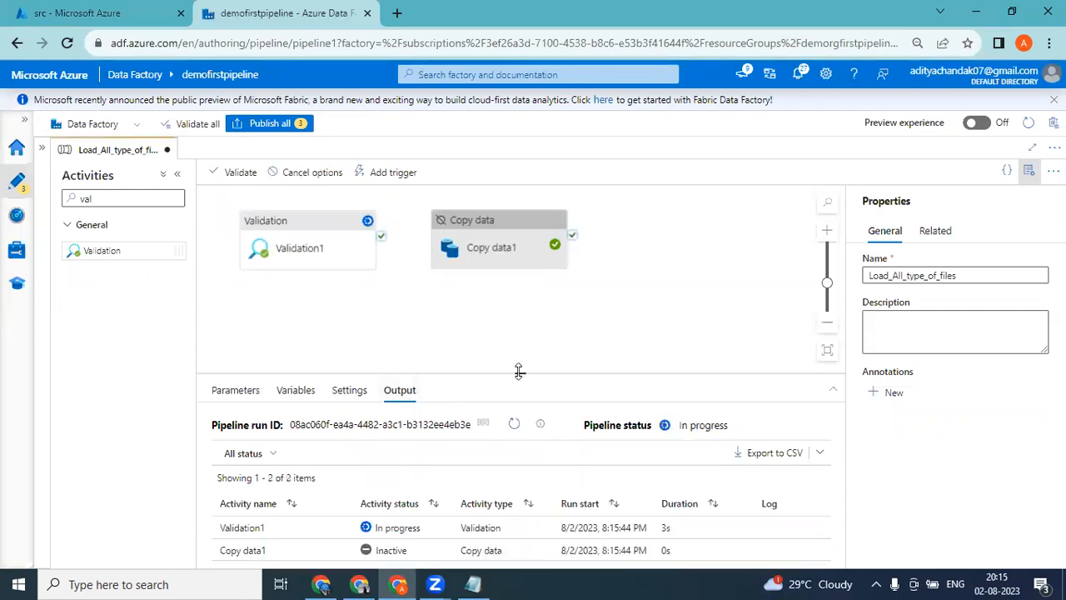
pyautogui.moveTo(518, 370); pyautogui.dragTo(519, 352)
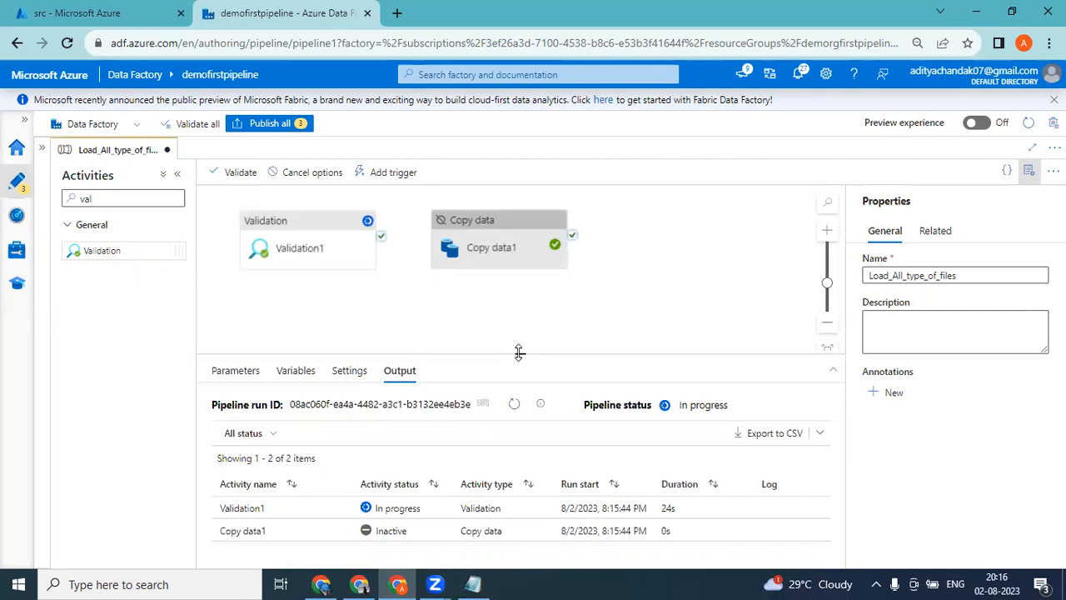
pyautogui.click(515, 405)
pyautogui.click(308, 226)
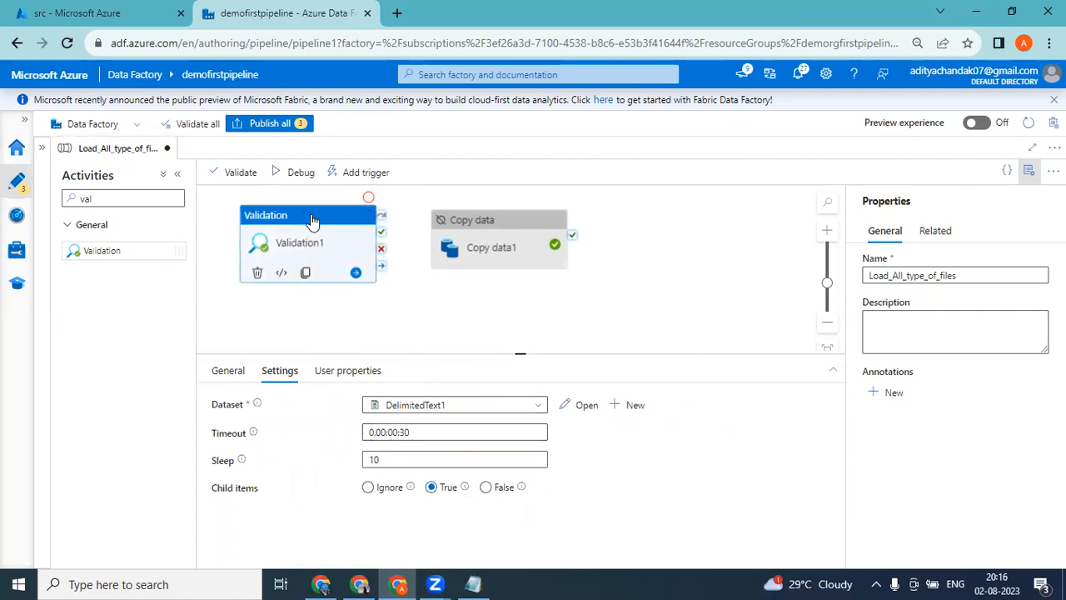
pyautogui.click(422, 313)
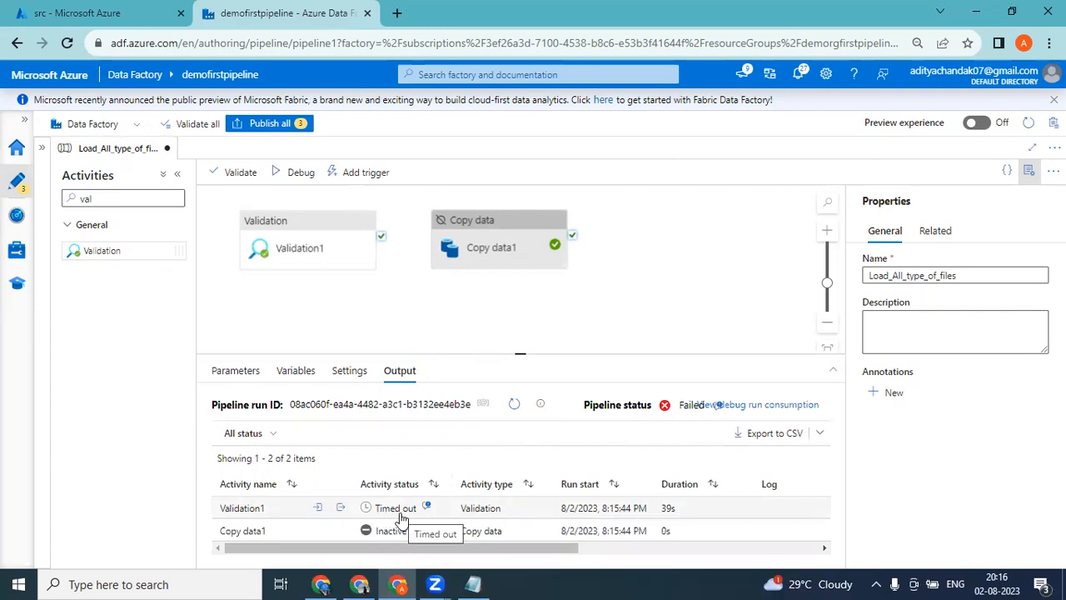
# Set the Validation activity's timeout to 0.00:00:59 and start another debug run of the pipeline.
pyautogui.click(312, 223)
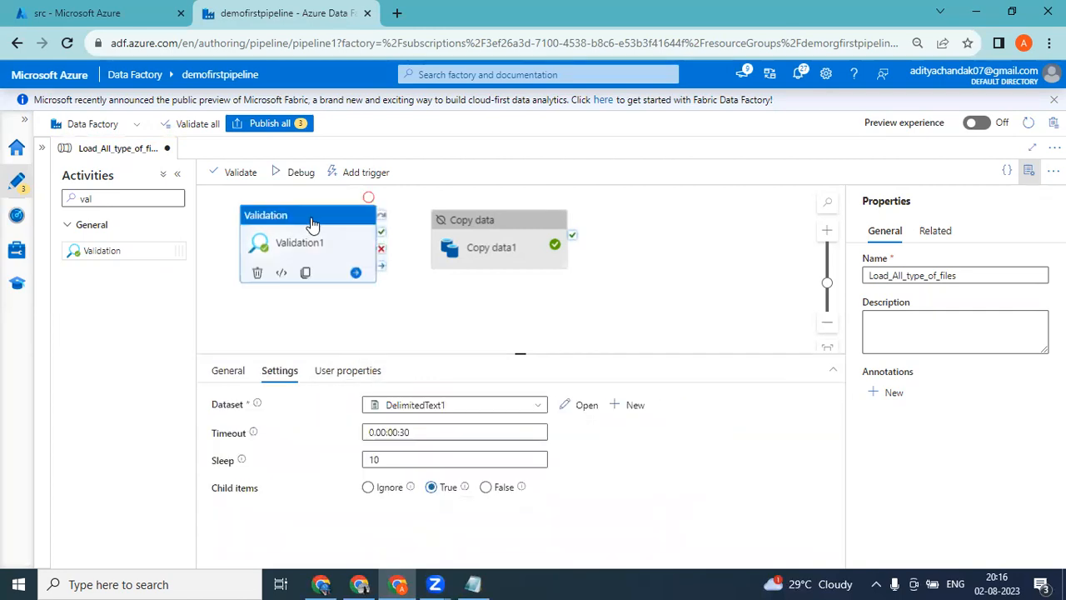
pyautogui.click(441, 432)
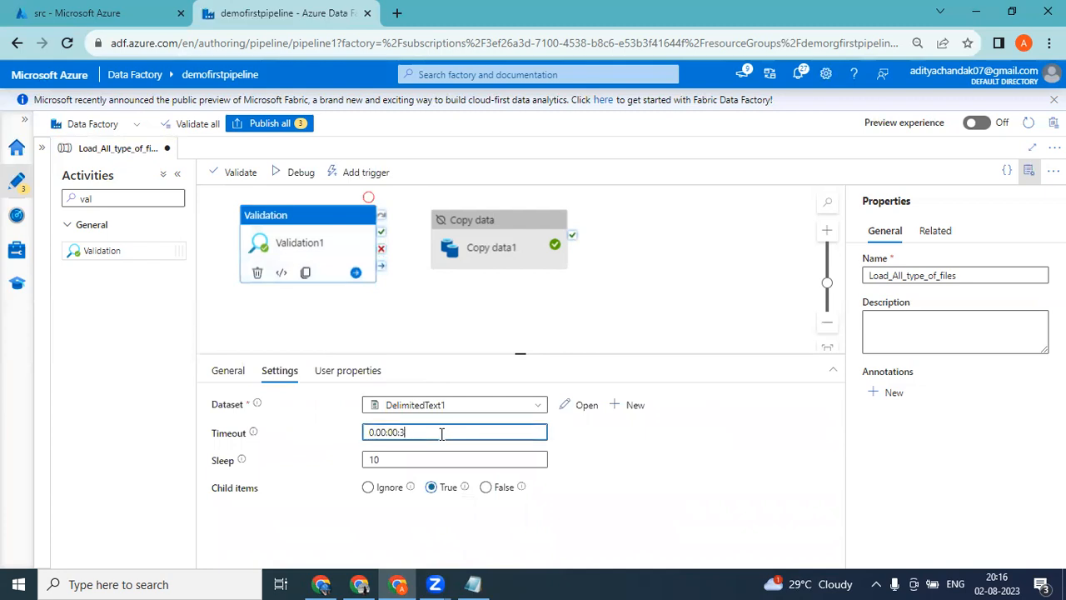
pyautogui.press('BackSpace')
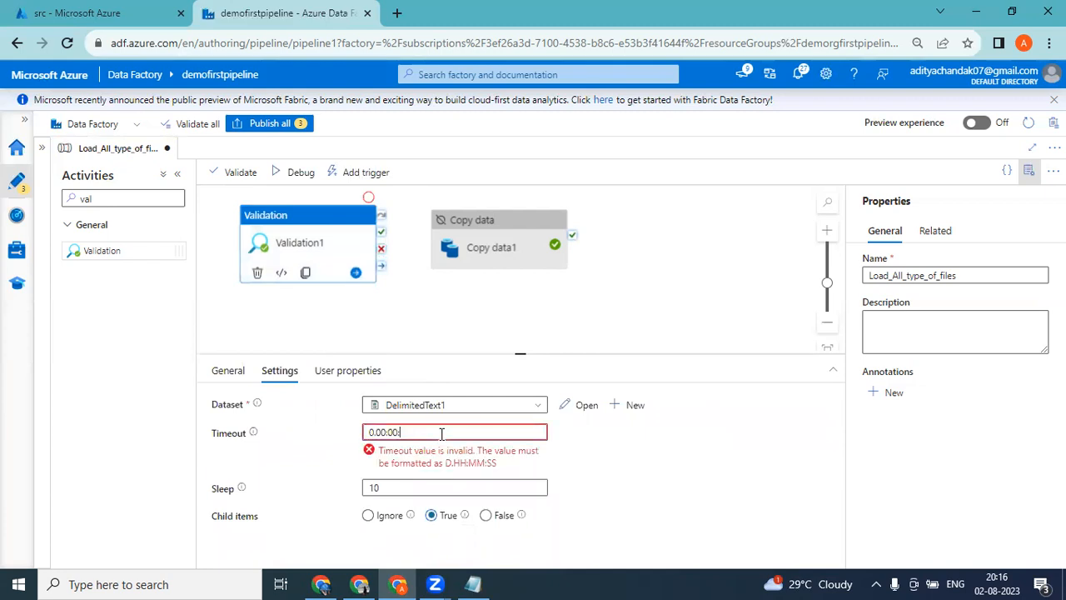
pyautogui.write('59')
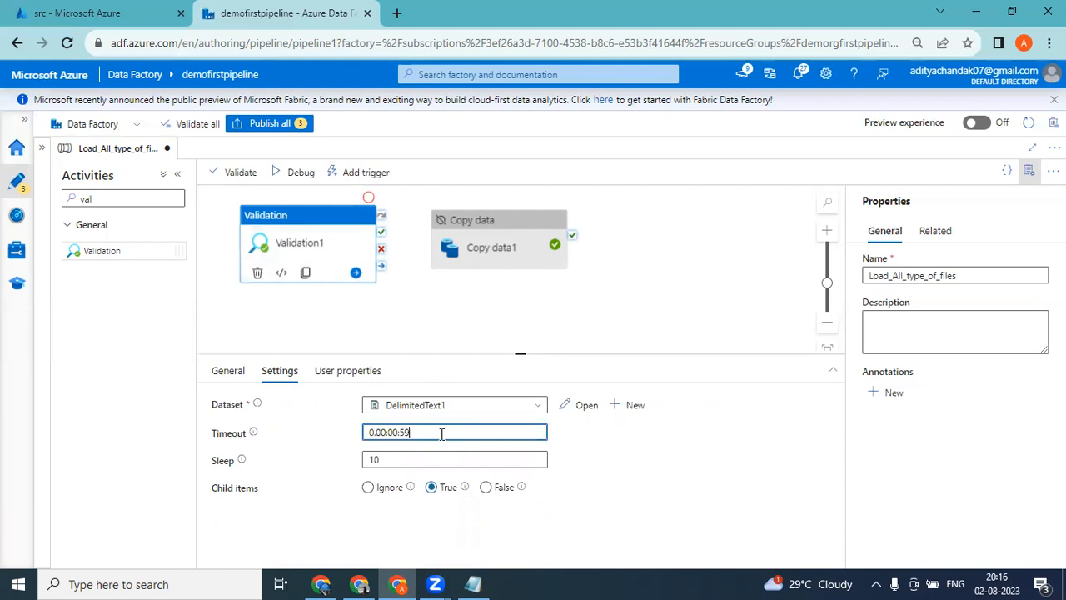
pyautogui.click(450, 314)
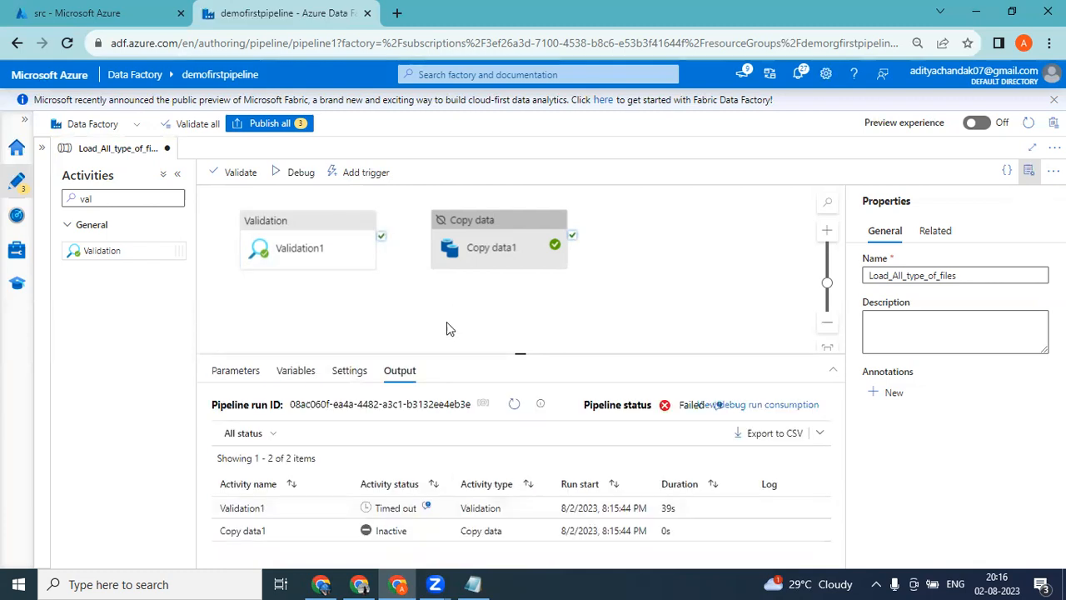
pyautogui.click(318, 224)
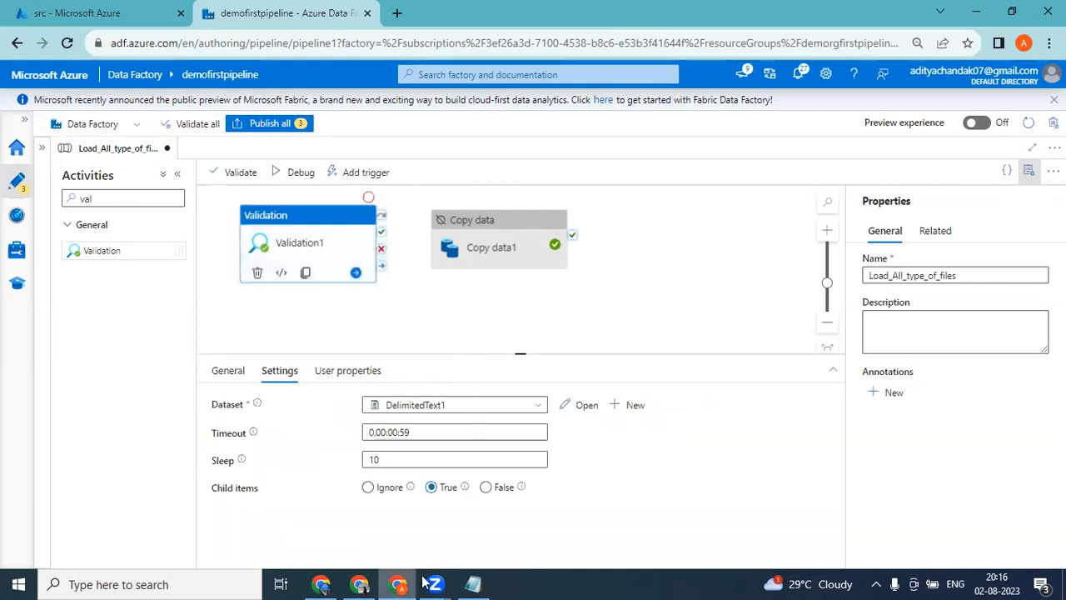
pyautogui.click(301, 173)
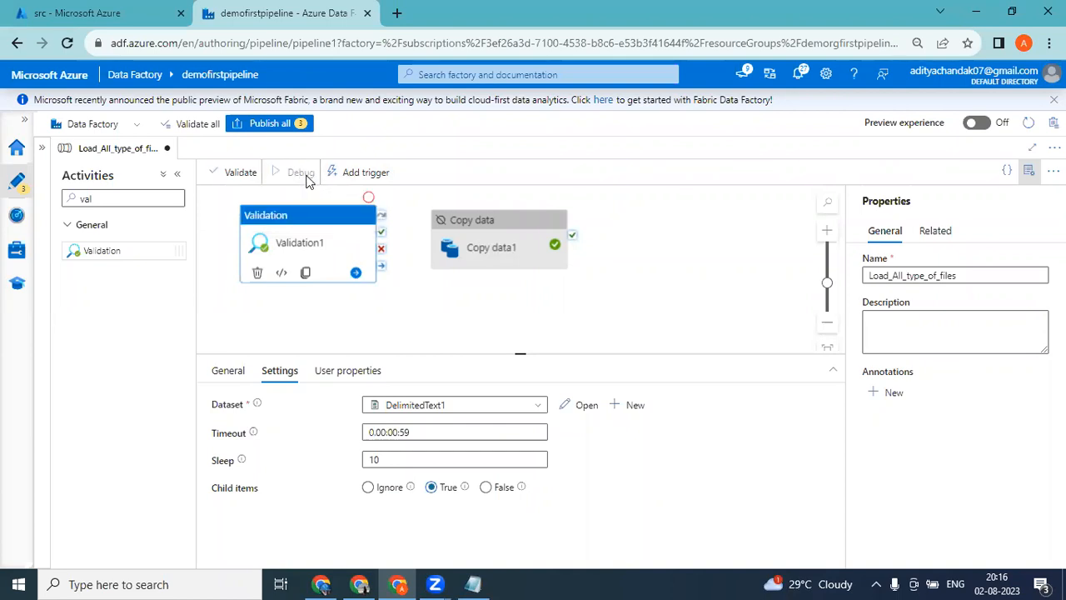
# Upload emp.txt from the Azure_Training folder to the src container while the pipeline runs.
pyautogui.click(134, 9)
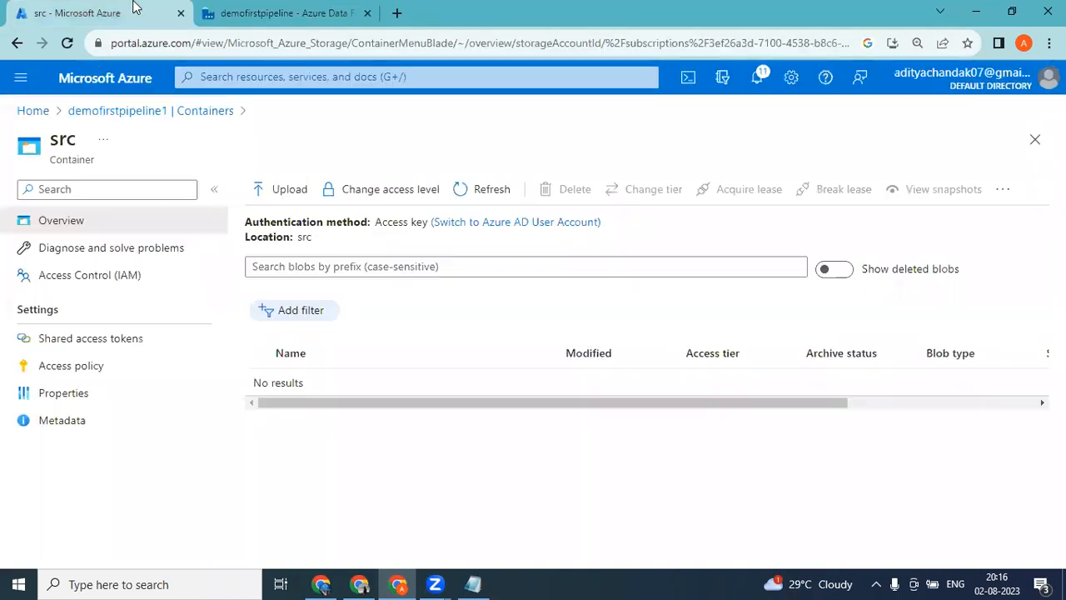
pyautogui.click(287, 192)
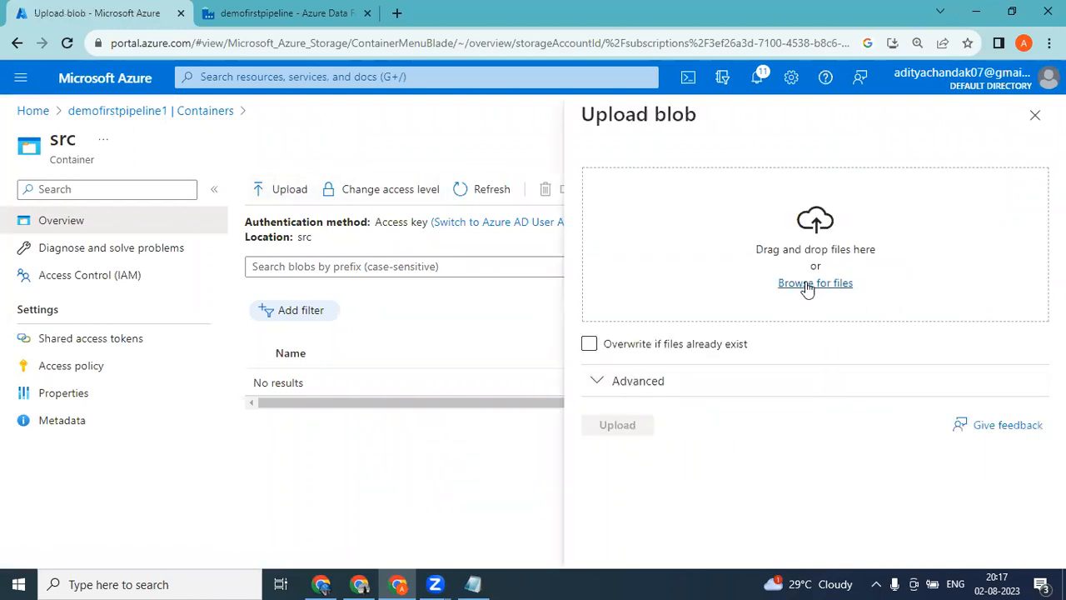
pyautogui.click(810, 284)
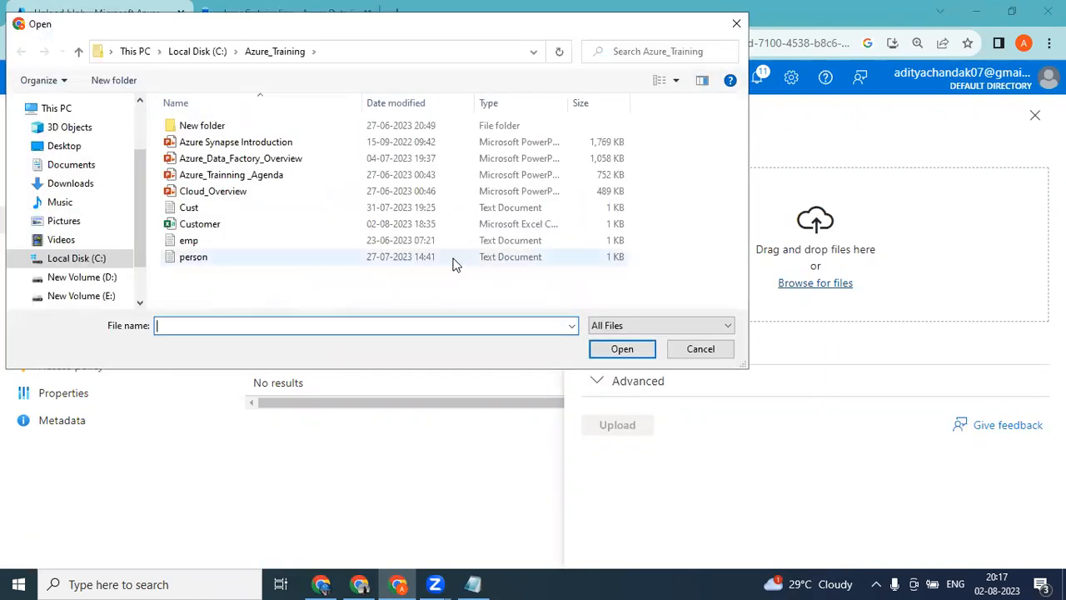
pyautogui.doubleClick(203, 240)
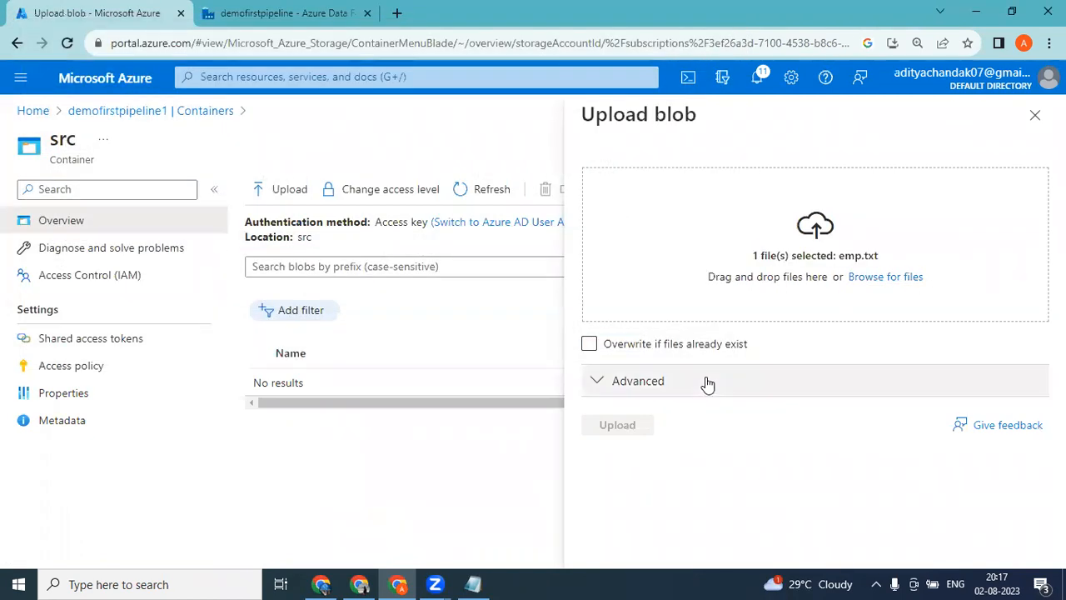
pyautogui.click(614, 433)
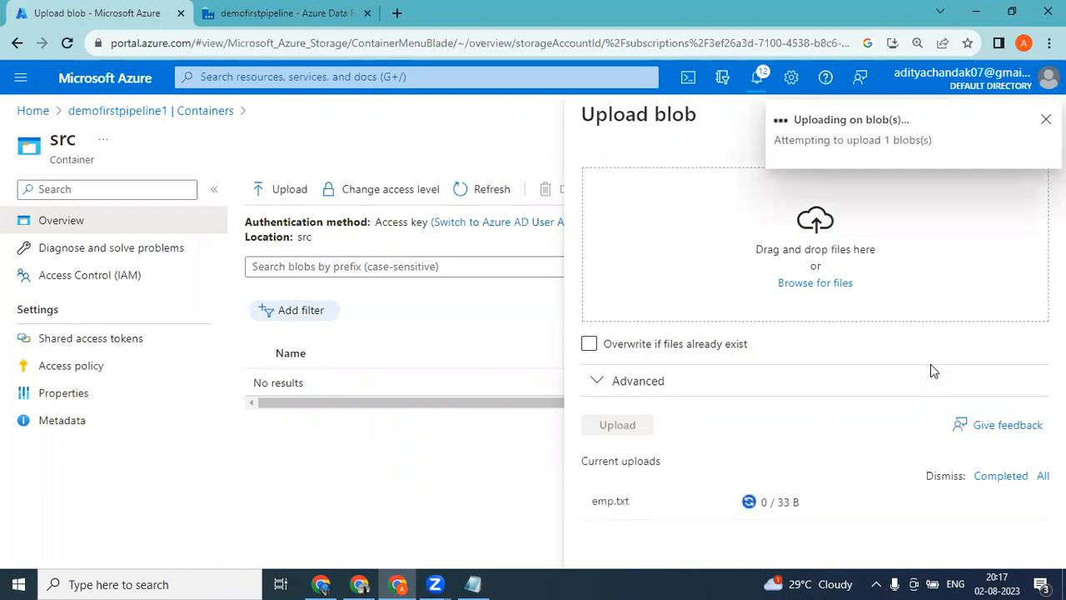
# Return to the pipeline, refresh the debug run's status and review the Validation1 settings.
pyautogui.click(218, 9)
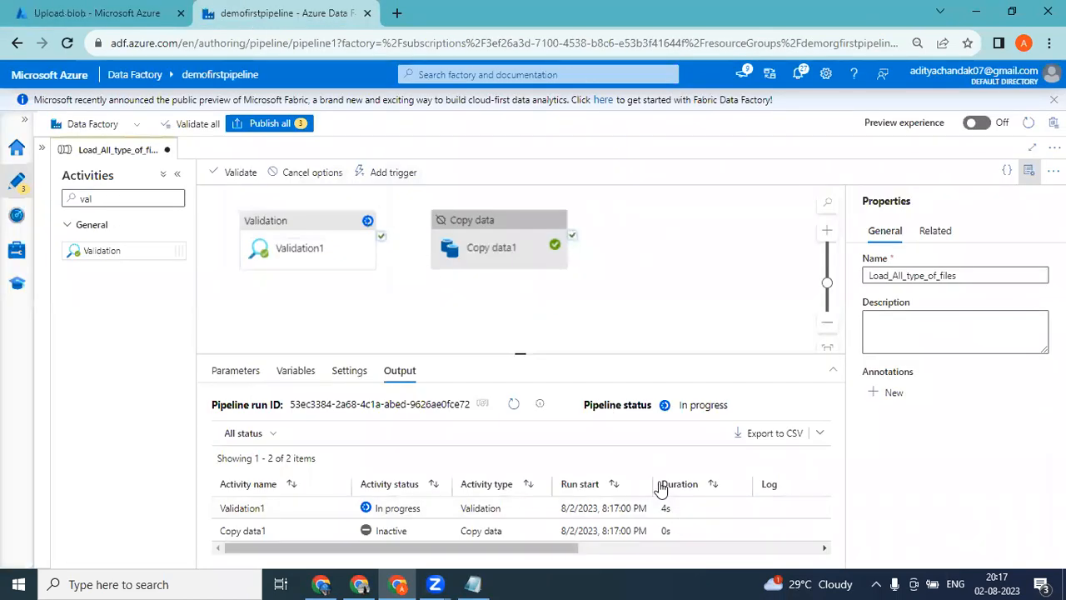
pyautogui.click(514, 405)
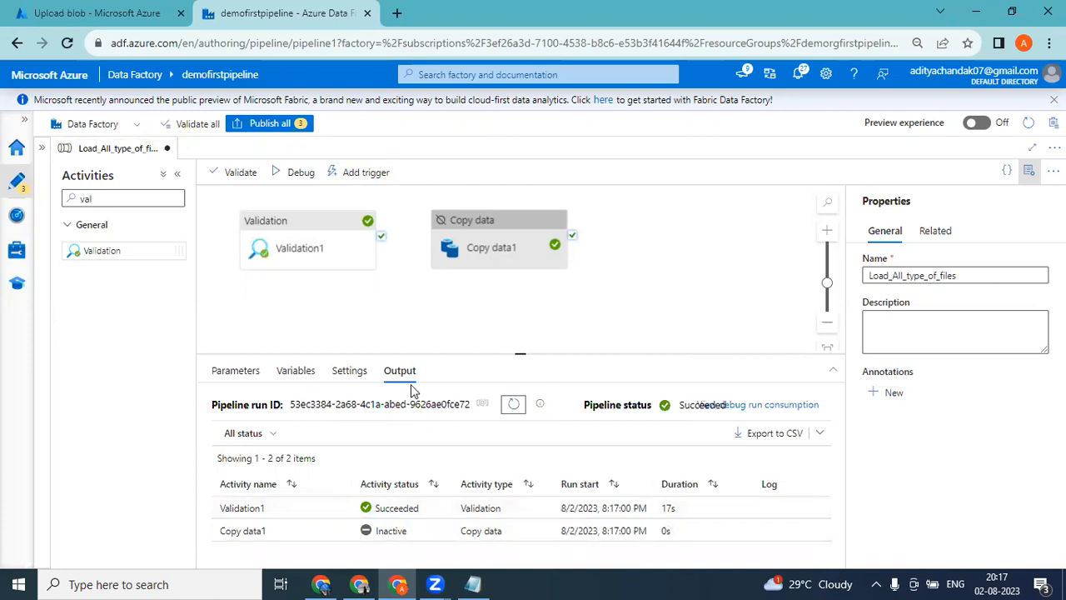
pyautogui.click(320, 221)
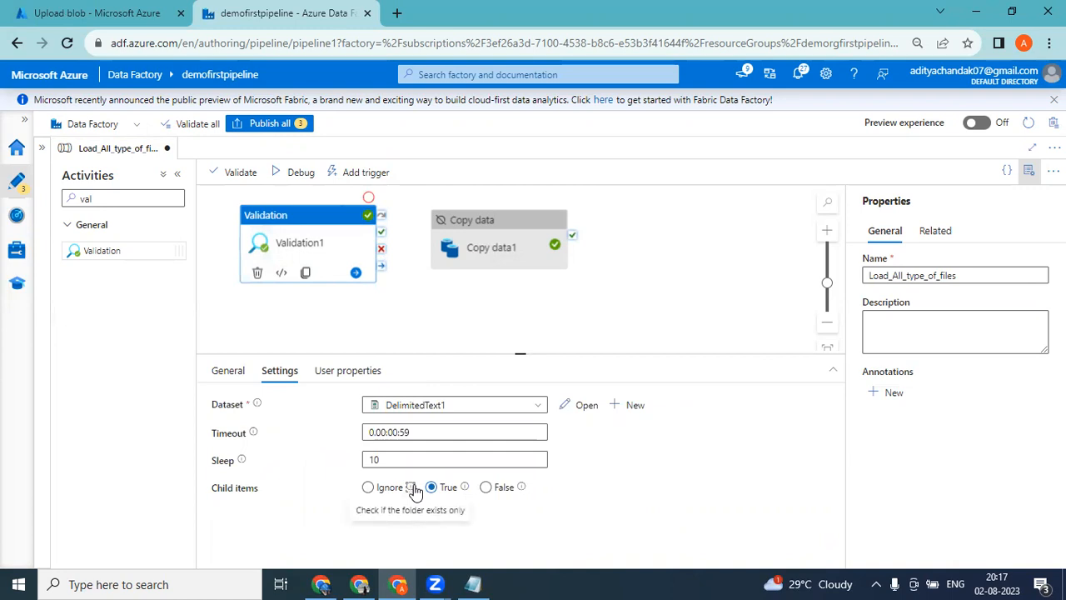
# Close the upload pane and delete the emp.txt blob from the src container.
pyautogui.click(125, 10)
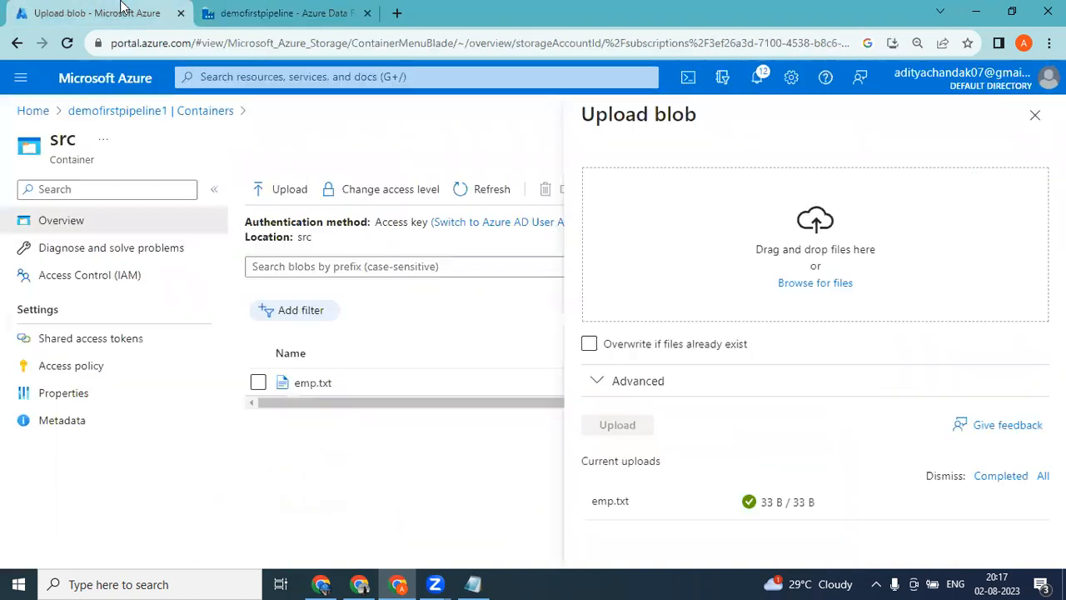
pyautogui.click(1034, 117)
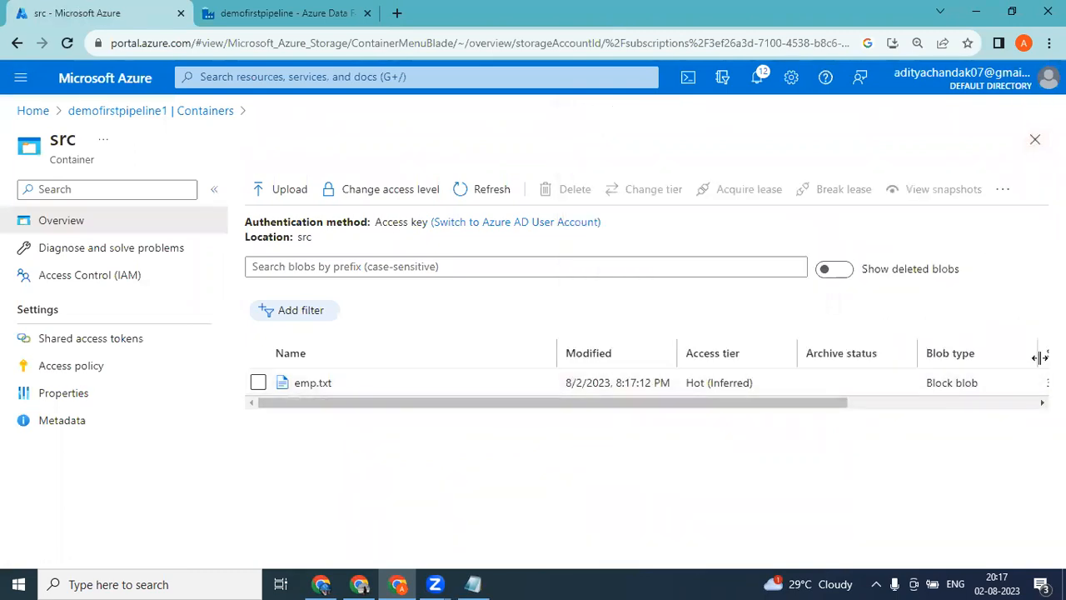
pyautogui.moveTo(828, 403); pyautogui.dragTo(1033, 393)
pyautogui.click(1034, 382)
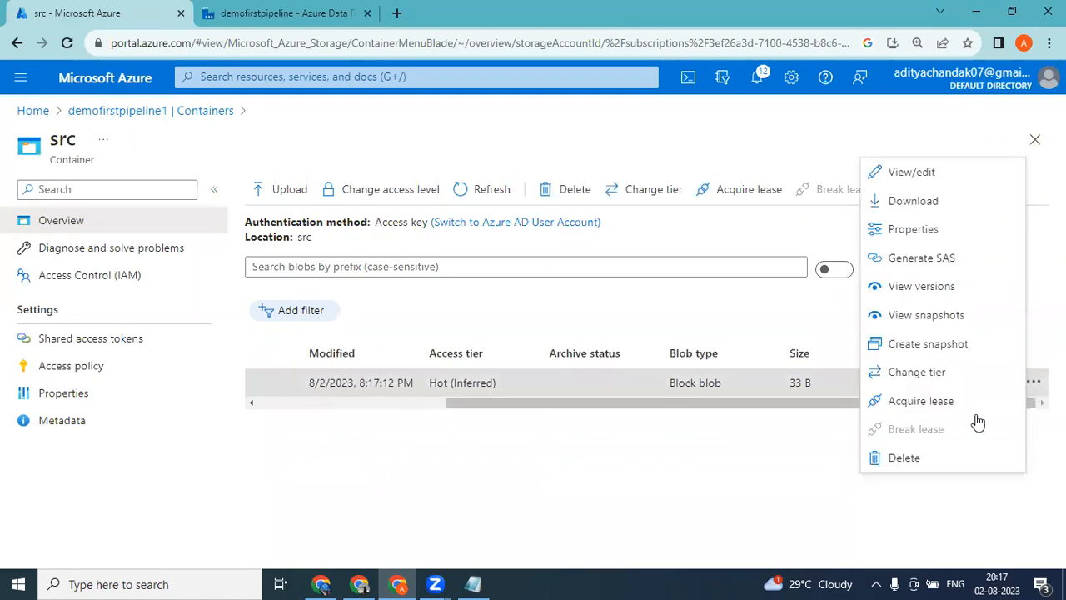
pyautogui.click(892, 464)
pyautogui.click(53, 338)
# Return to the pipeline, debug it again with src empty and refresh the run status.
pyautogui.click(212, 10)
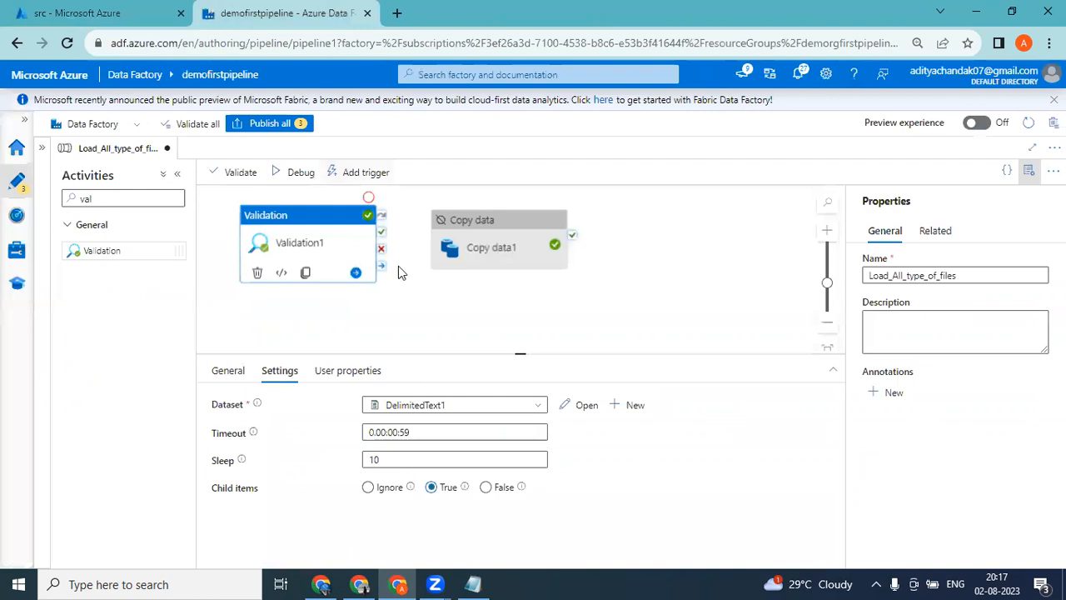
pyautogui.click(297, 172)
pyautogui.click(665, 492)
pyautogui.click(513, 404)
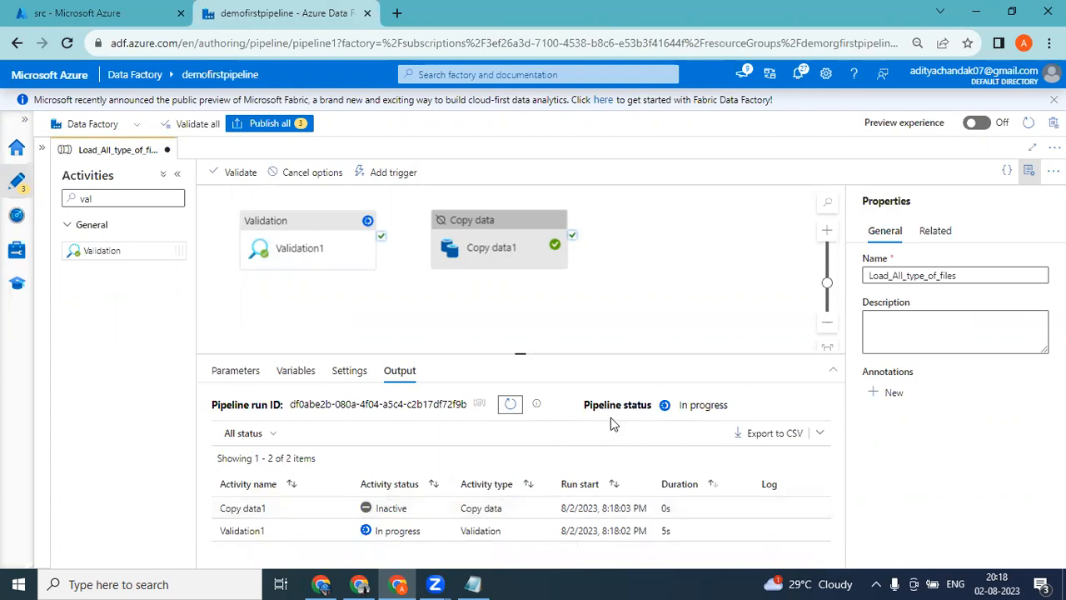
pyautogui.click(510, 405)
# Upload person.txt from the Azure_Training folder to the src container and refresh the pipeline's debug run status.
pyautogui.click(79, 12)
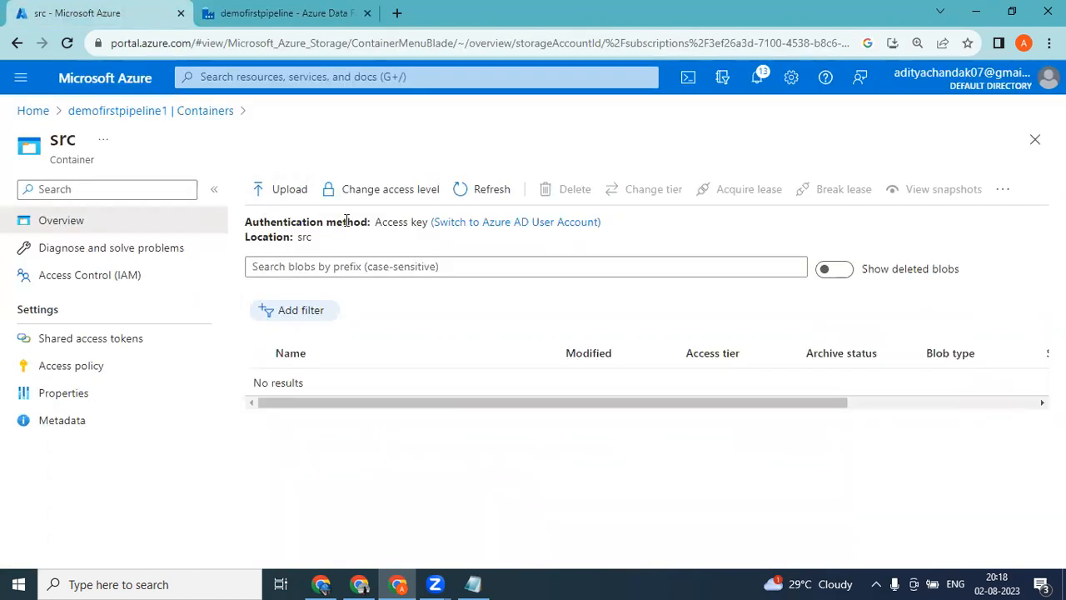
pyautogui.click(288, 193)
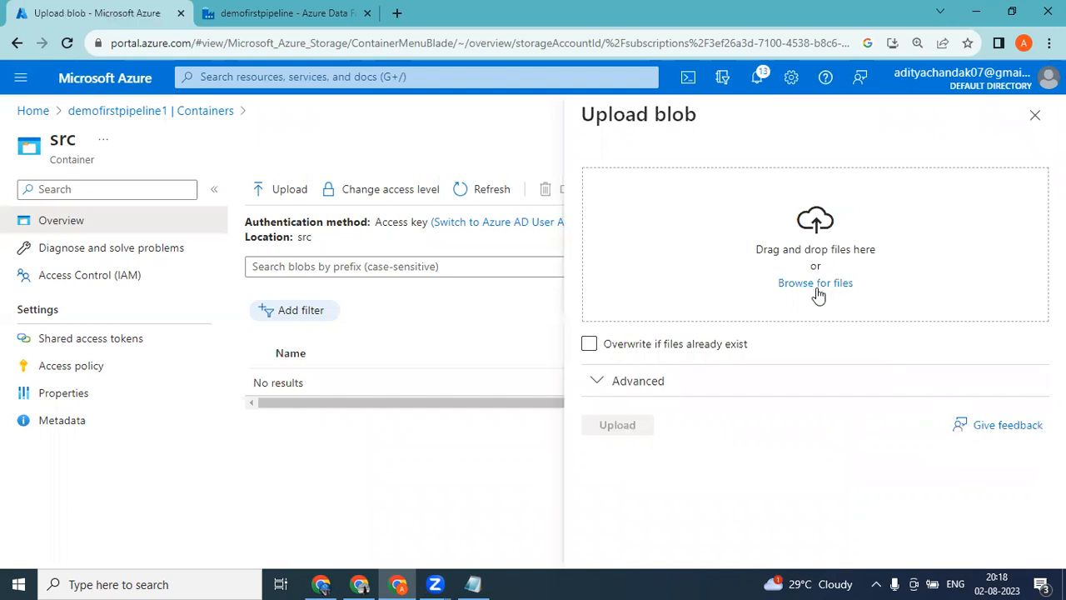
pyautogui.click(816, 285)
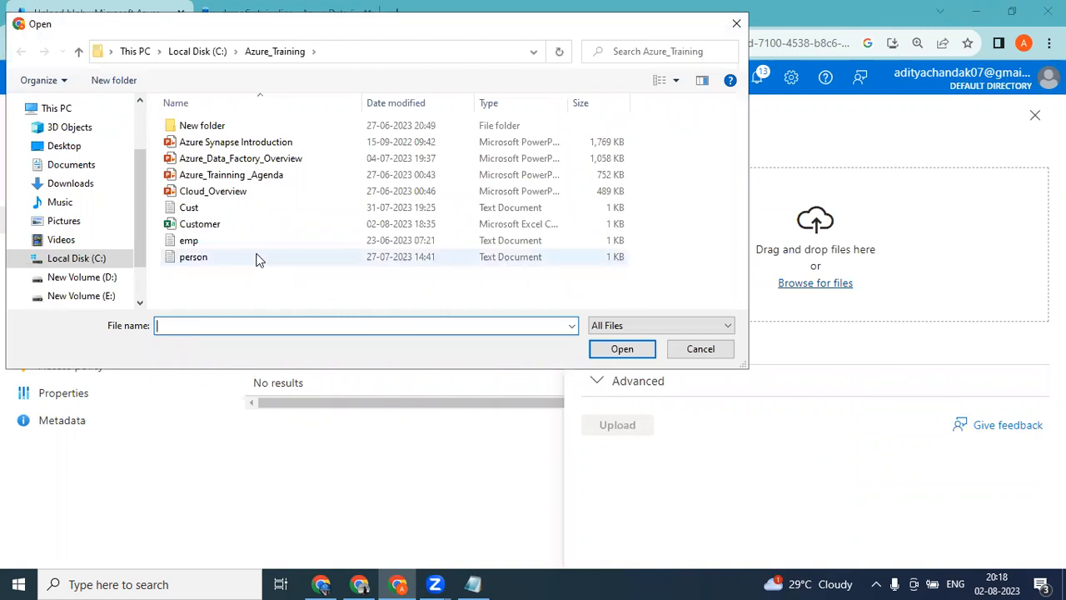
pyautogui.doubleClick(222, 263)
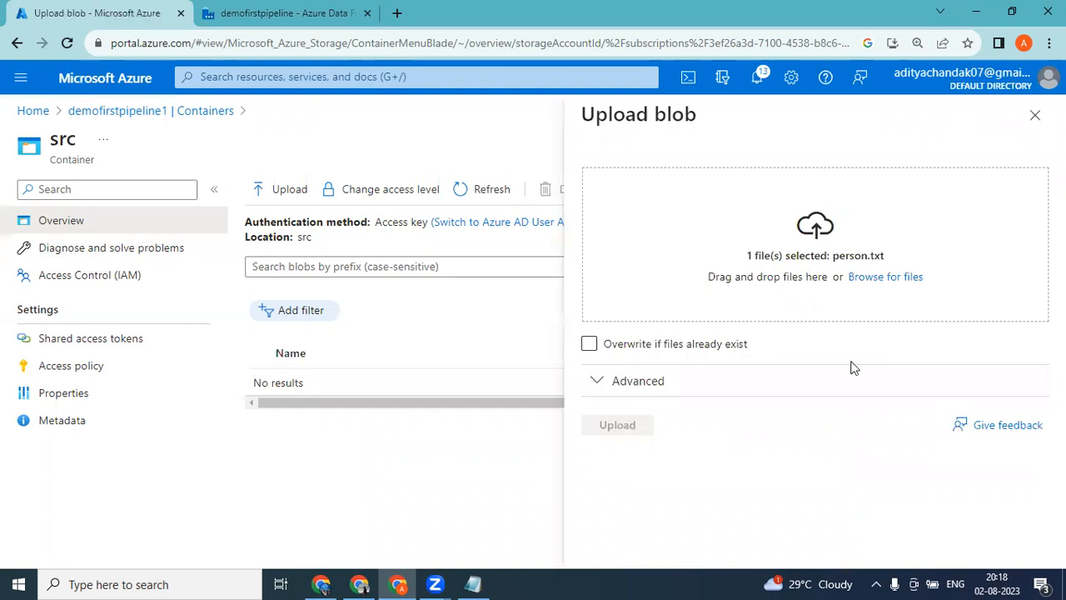
pyautogui.click(617, 427)
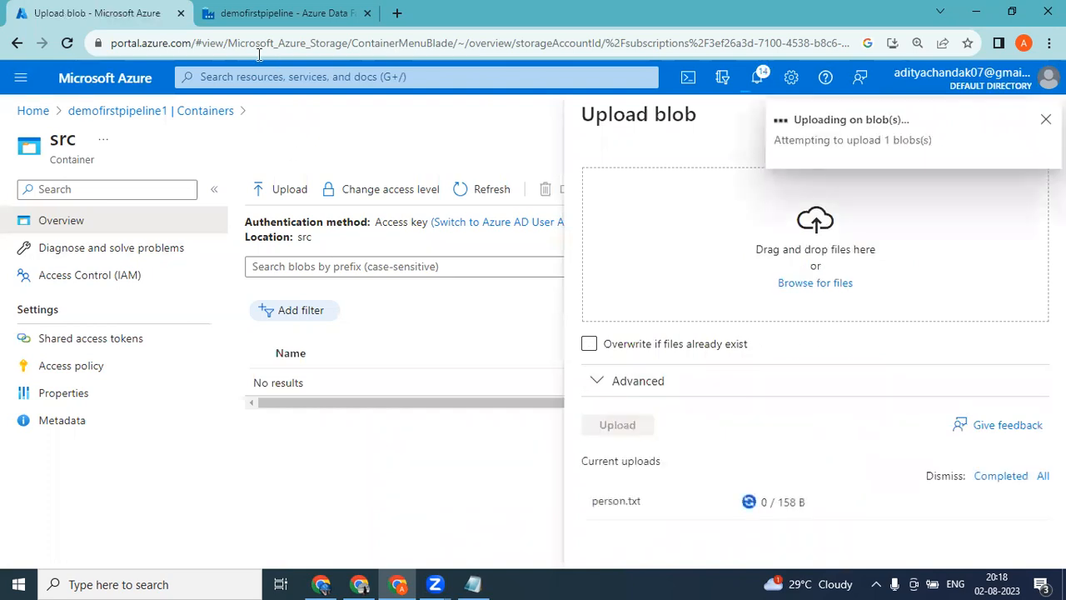
pyautogui.click(258, 13)
pyautogui.click(512, 406)
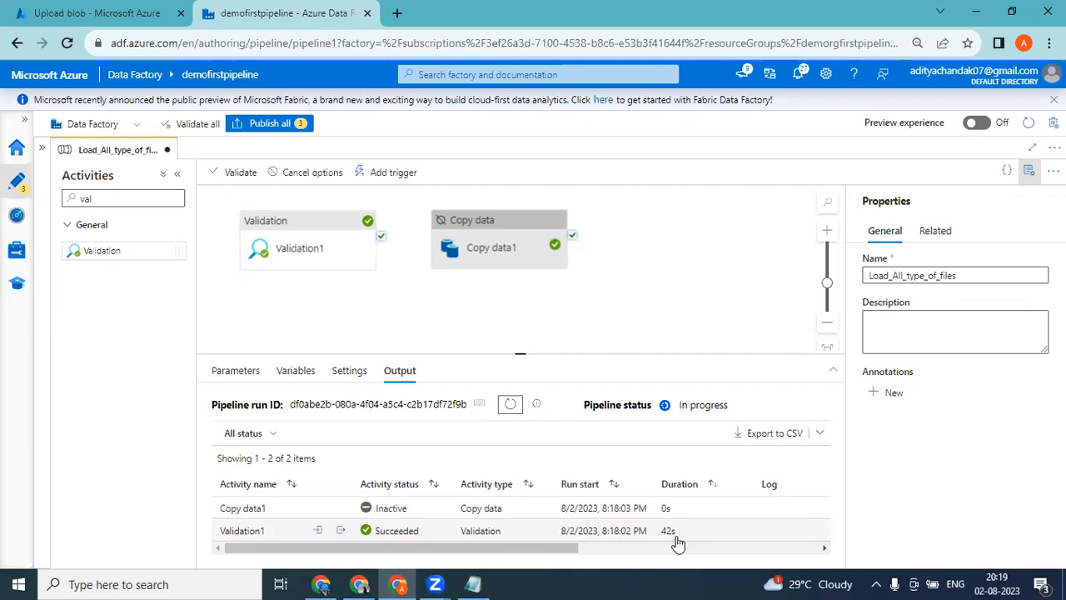
# Connect Validation1's success output to Copy data1 and activate the Copy data1 activity.
pyautogui.click(321, 224)
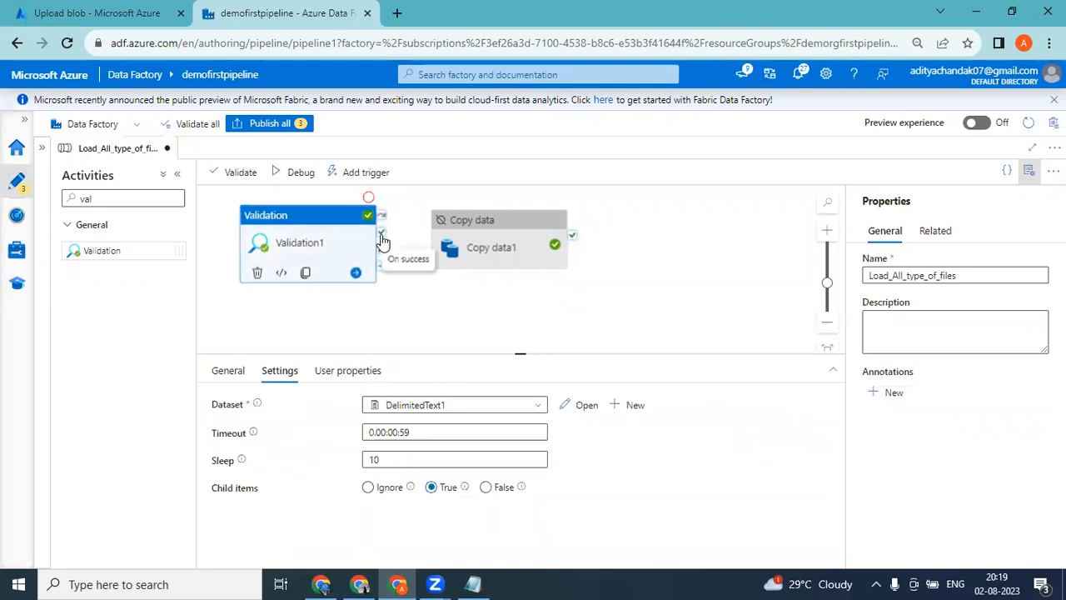
pyautogui.moveTo(381, 238); pyautogui.dragTo(456, 236)
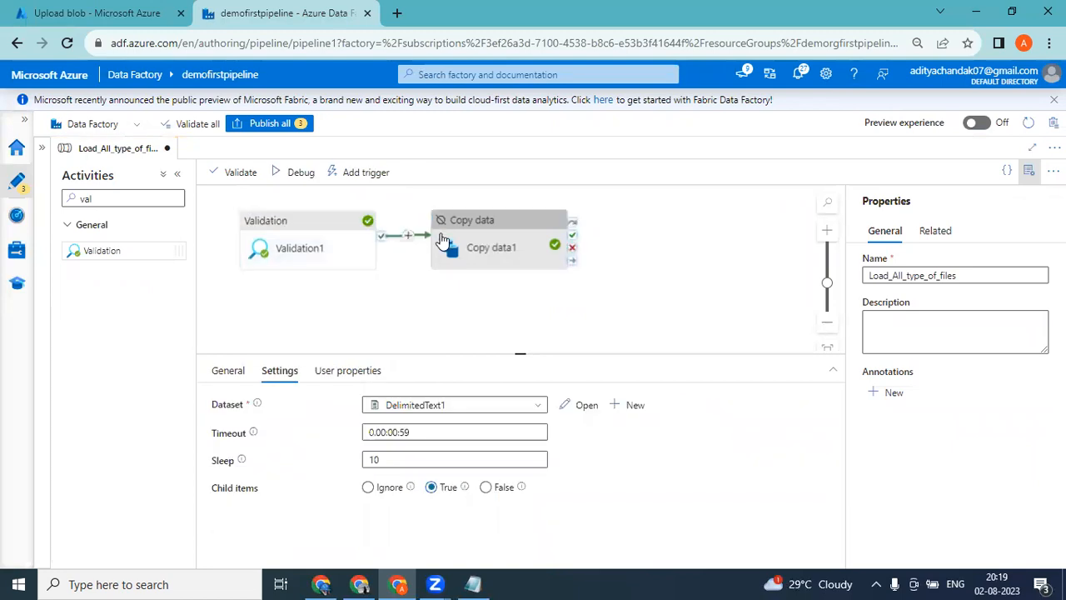
pyautogui.click(487, 229)
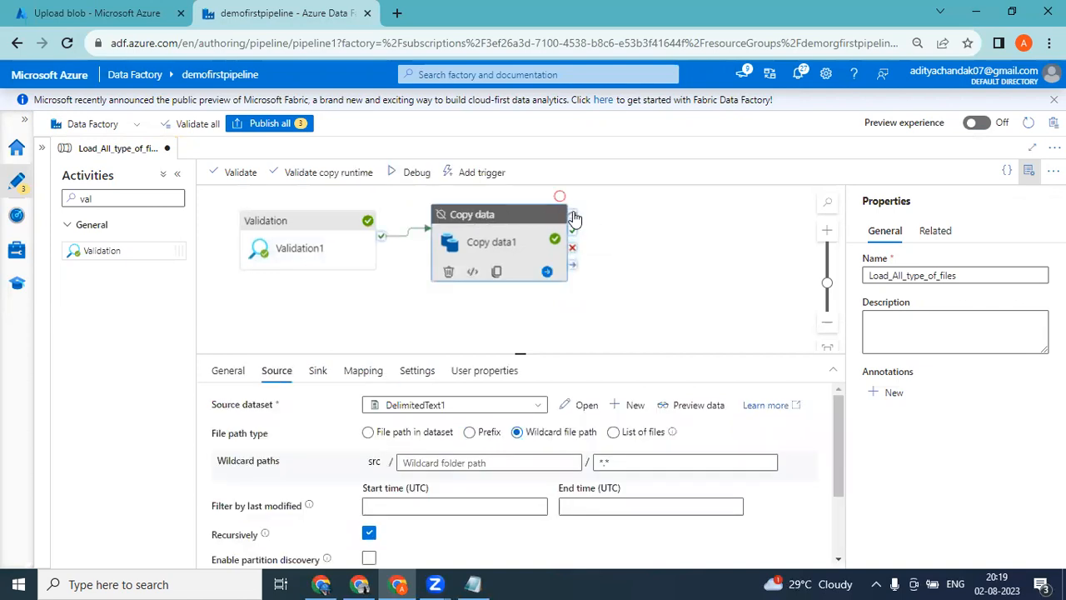
pyautogui.rightClick(525, 218)
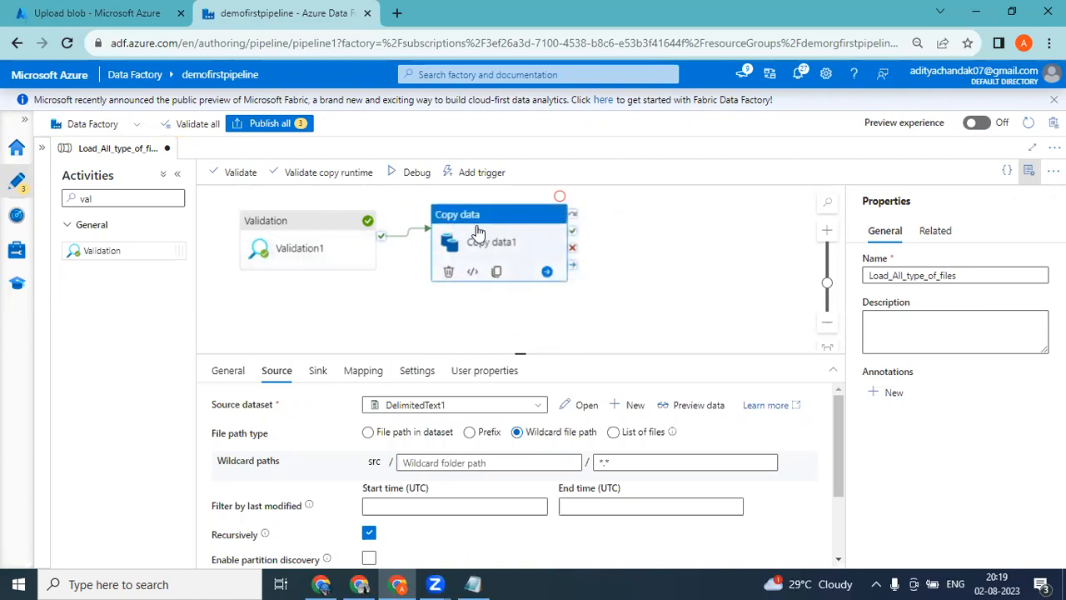
# Close the upload pane and delete the Cust.txt and Customer.csv blobs from the dest container.
pyautogui.click(100, 10)
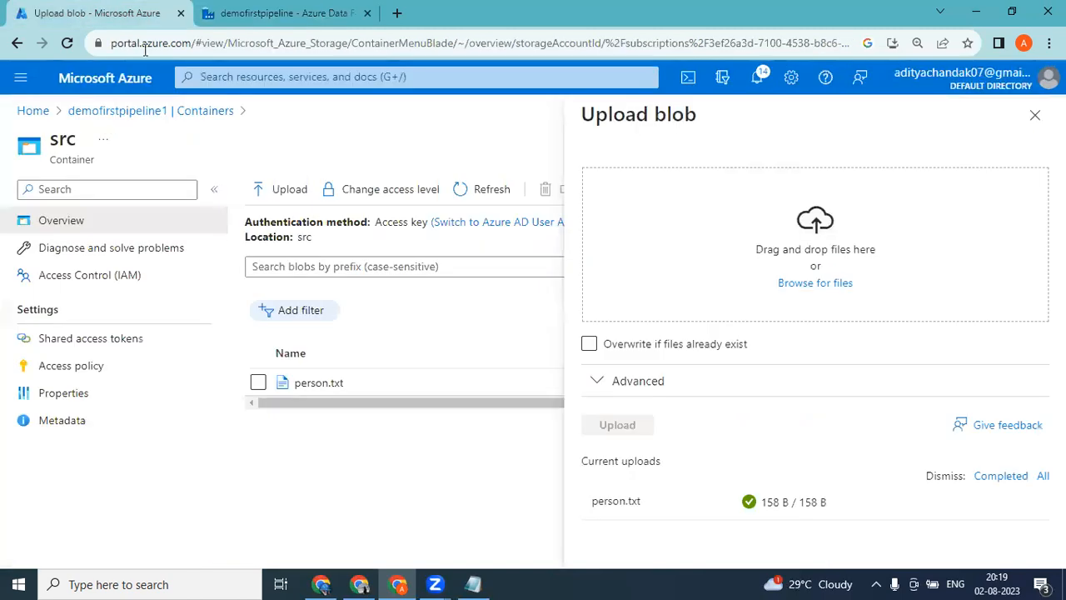
pyautogui.click(1035, 115)
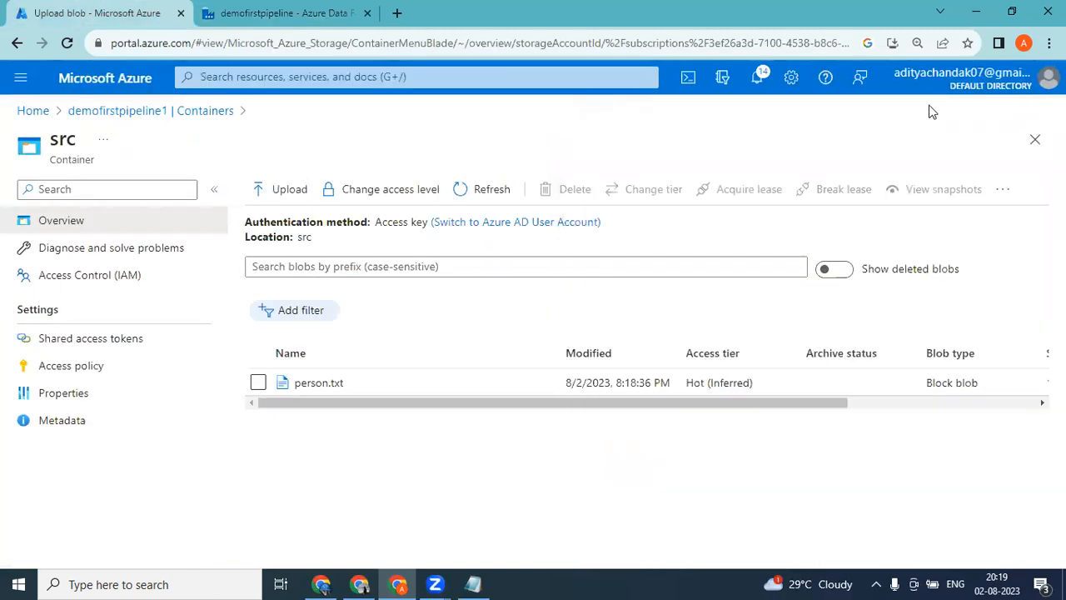
pyautogui.click(226, 117)
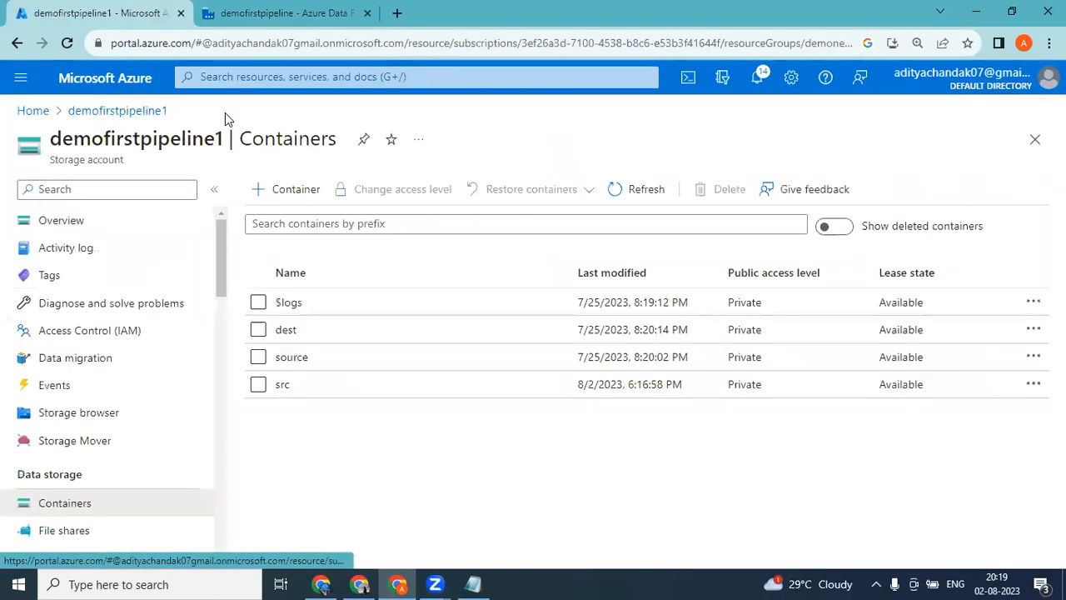
pyautogui.click(301, 334)
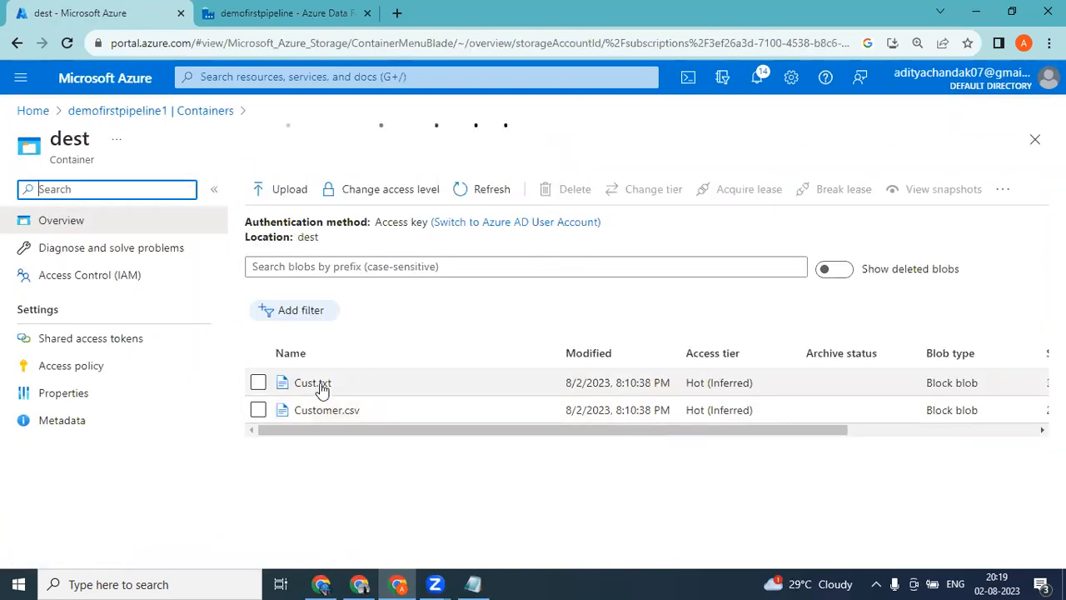
pyautogui.click(257, 382)
pyautogui.click(258, 408)
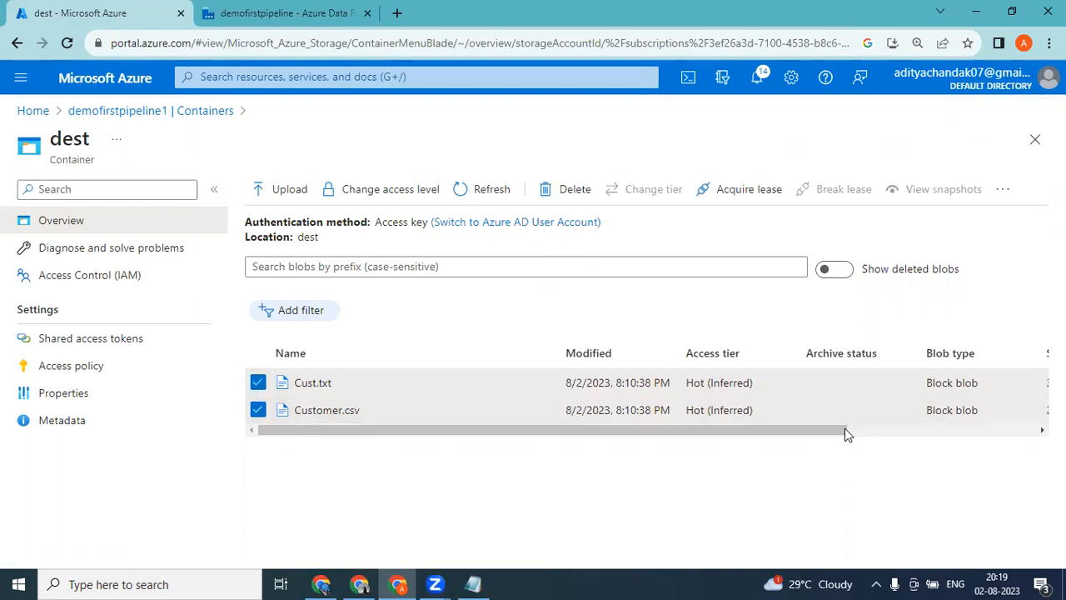
pyautogui.click(994, 430)
pyautogui.click(1032, 382)
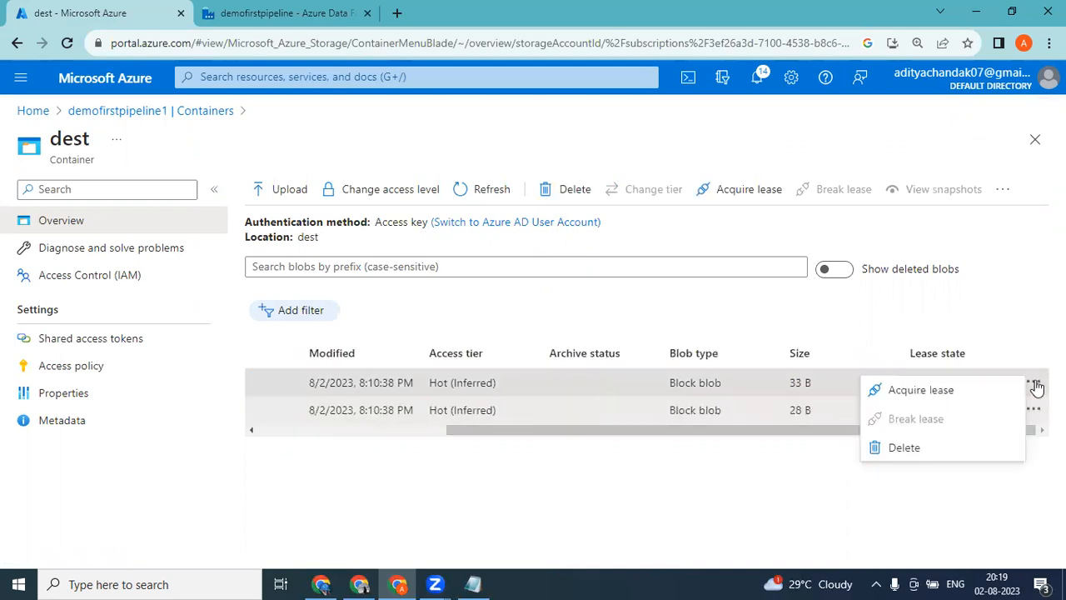
pyautogui.click(907, 462)
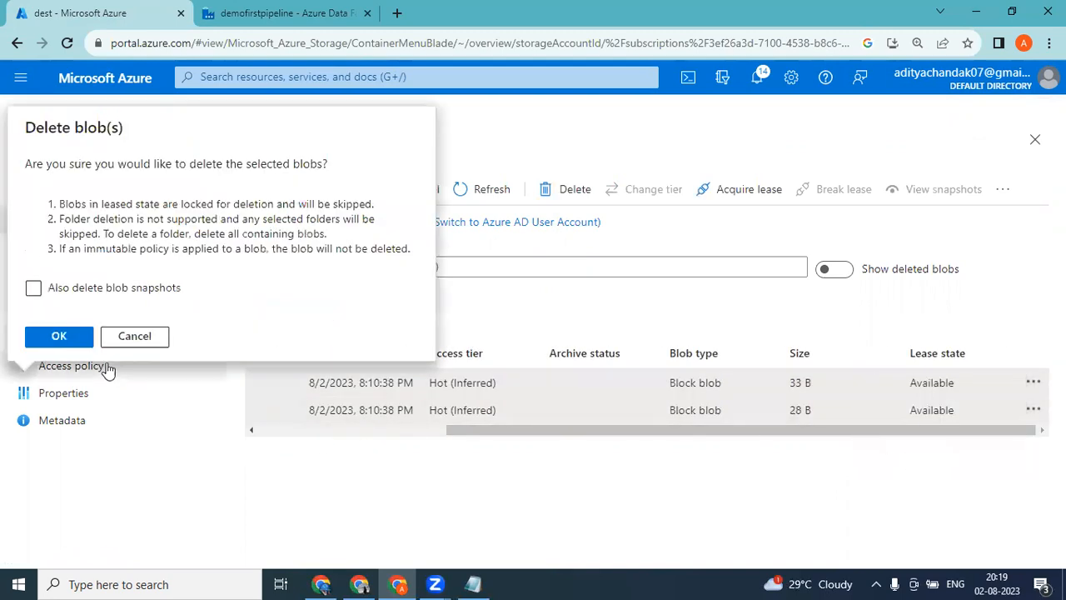
pyautogui.click(59, 336)
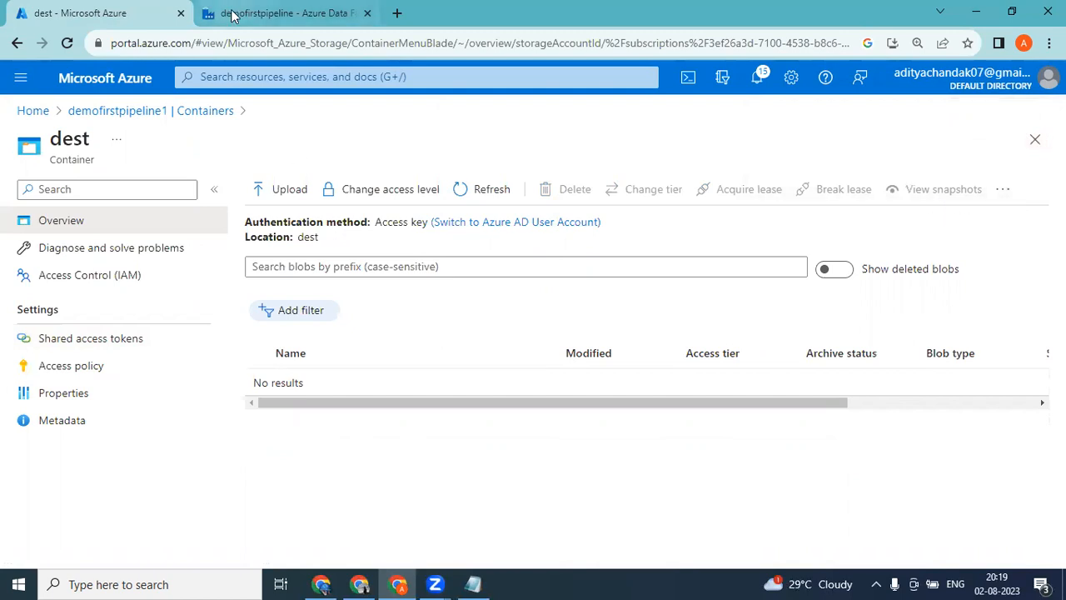
# Refresh the dest container's blob list and open the src container to check its contents.
pyautogui.click(481, 200)
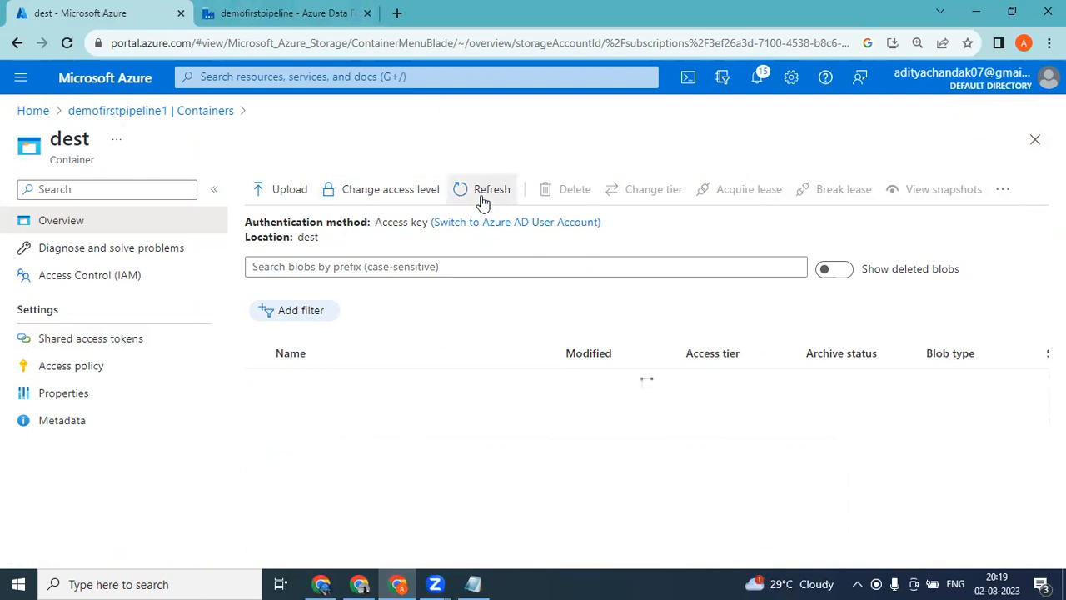
pyautogui.click(158, 115)
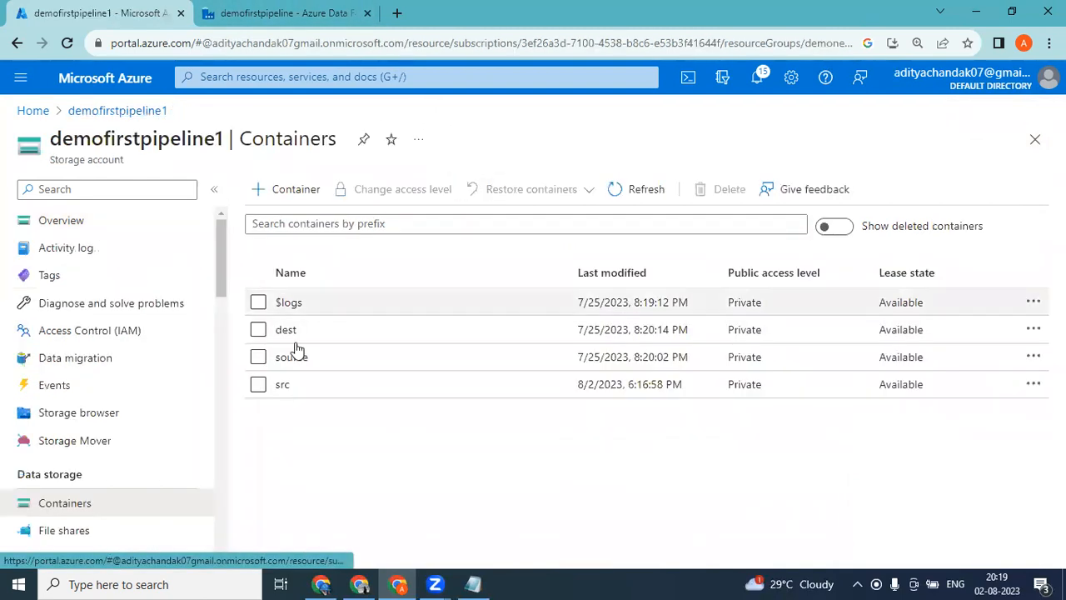
pyautogui.click(282, 387)
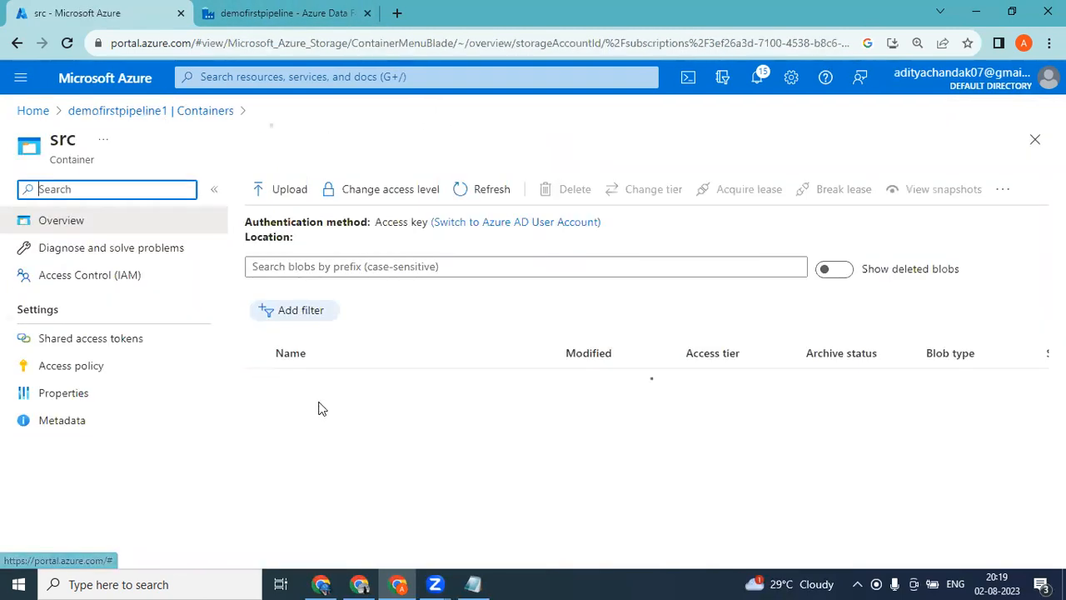
# Return to the pipeline, debug it with both activities active and refresh the run status.
pyautogui.click(283, 12)
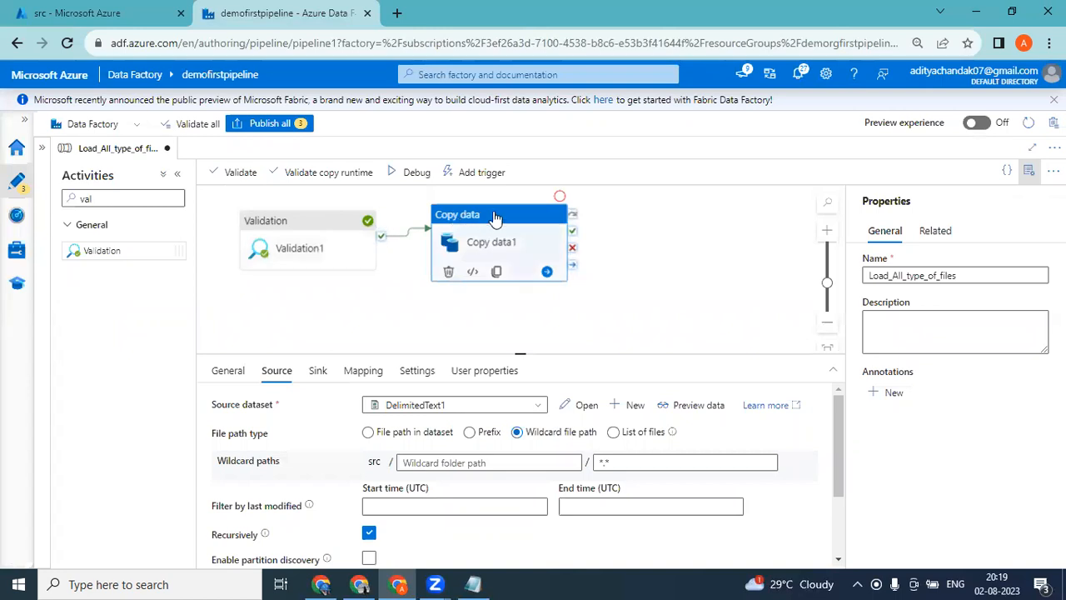
pyautogui.click(414, 175)
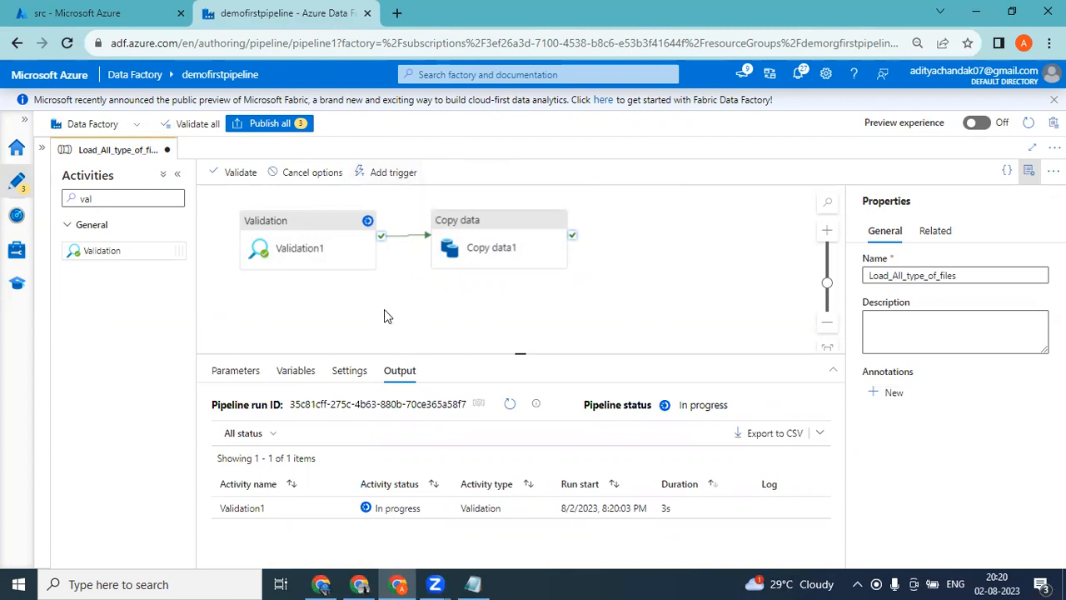
pyautogui.click(508, 408)
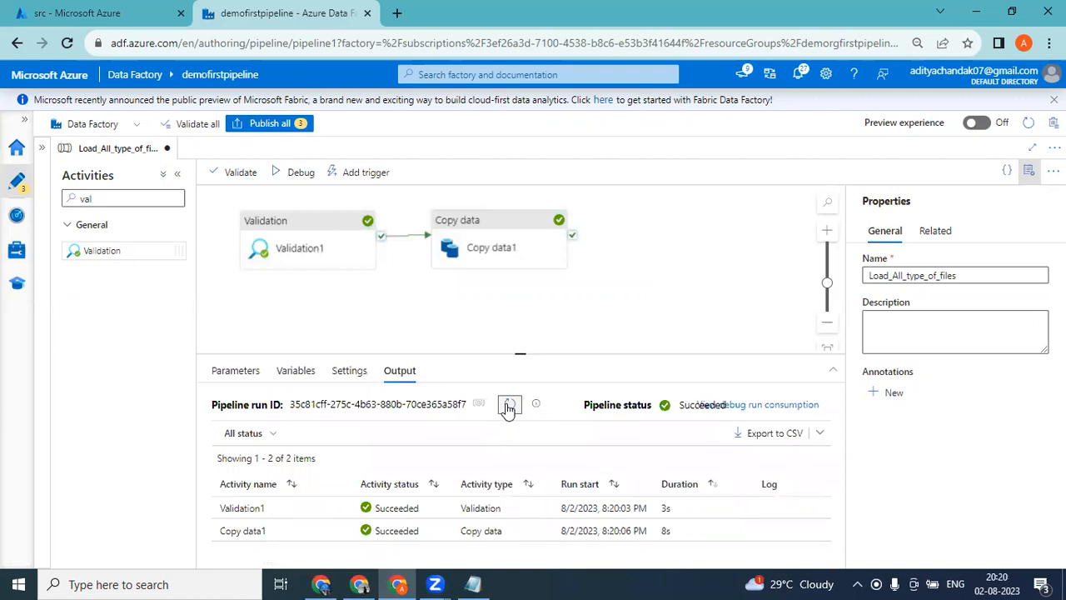
pyautogui.moveTo(362, 533)
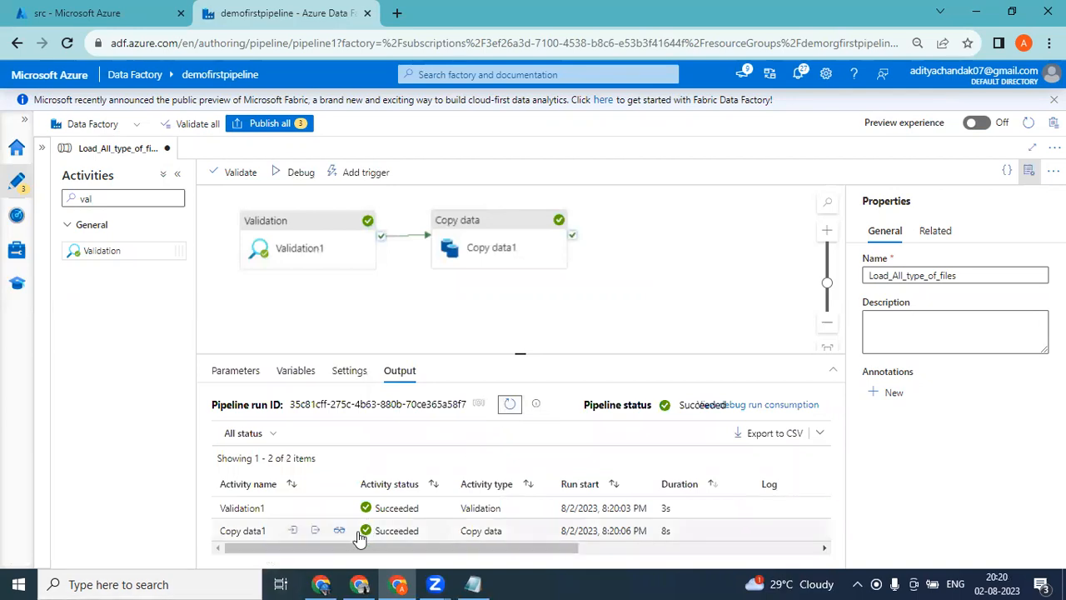
# Check the dest container for the copied file and return to the pipeline.
pyautogui.click(100, 13)
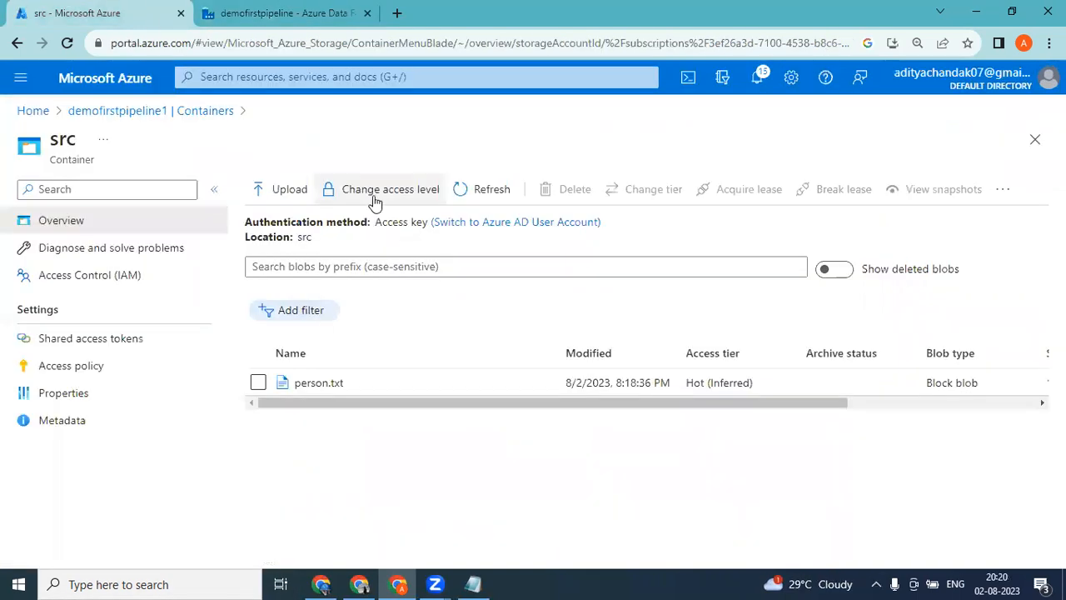
pyautogui.click(208, 111)
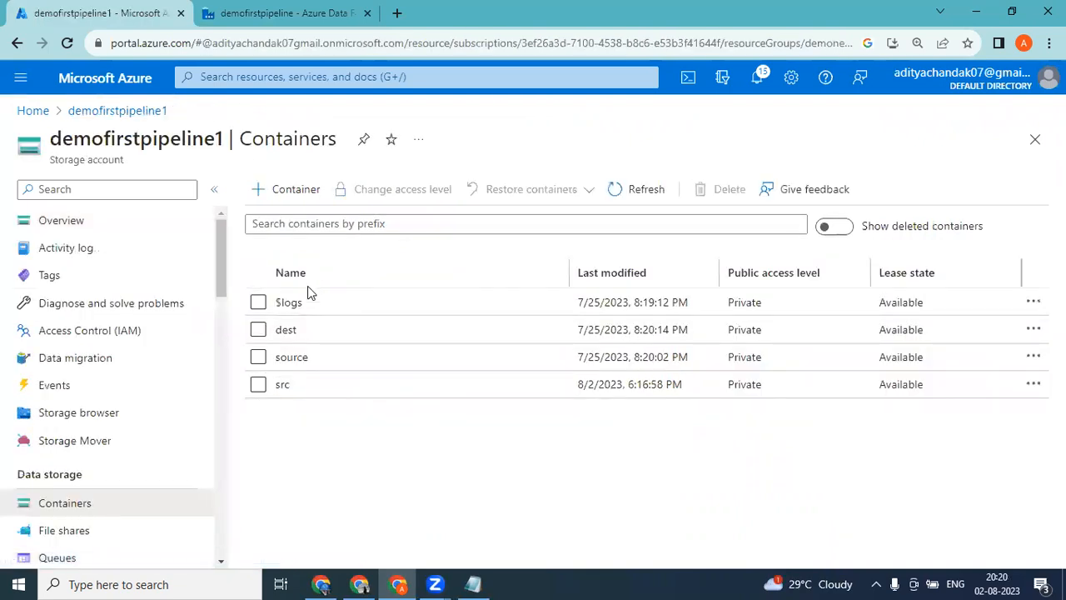
pyautogui.click(286, 331)
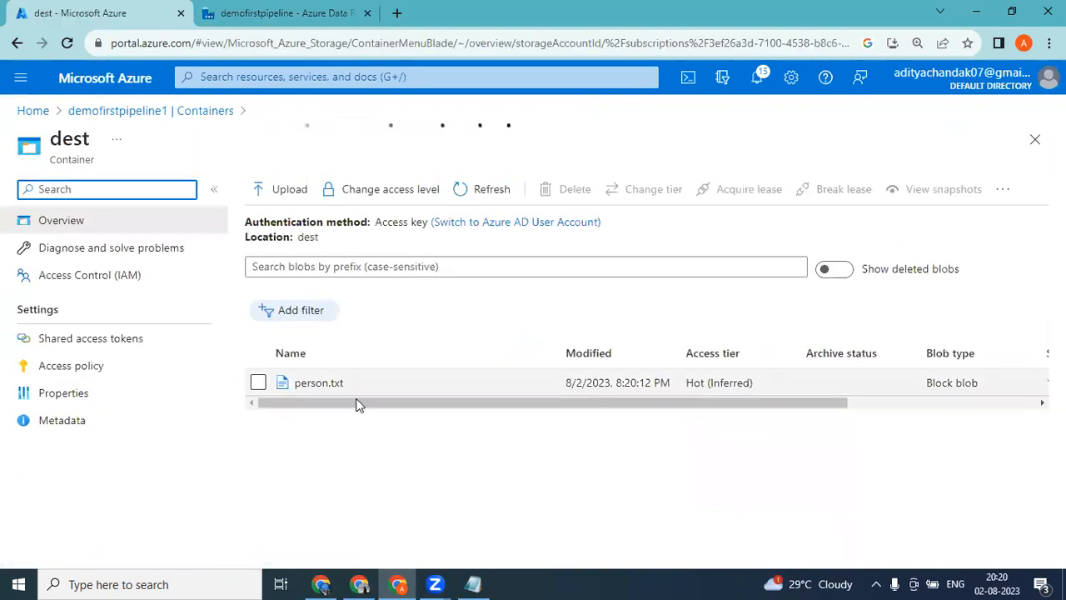
pyautogui.click(225, 12)
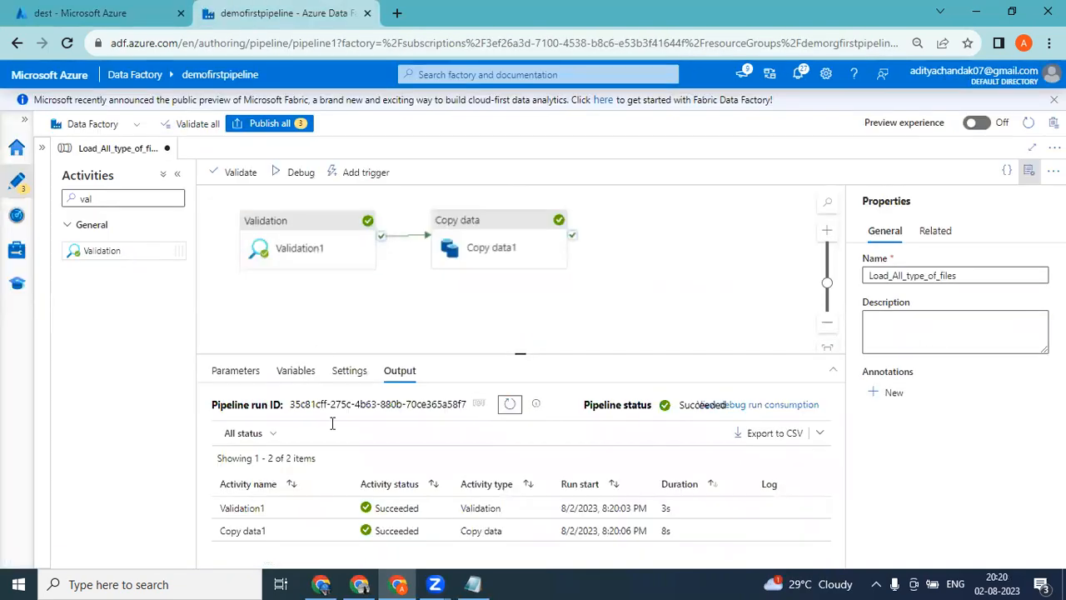
# Add a Web activity below Copy data1 and connect it to Validation1's failure output.
pyautogui.click(335, 225)
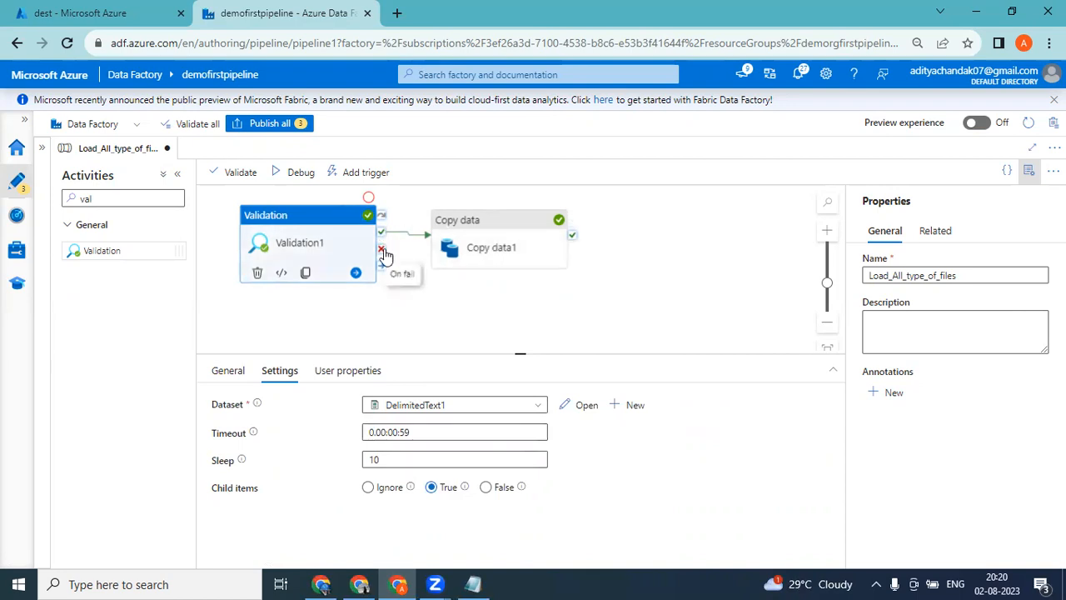
pyautogui.moveTo(384, 252)
pyautogui.mouseDown()
pyautogui.moveTo(462, 305)
pyautogui.moveTo(454, 298)
pyautogui.mouseUp()
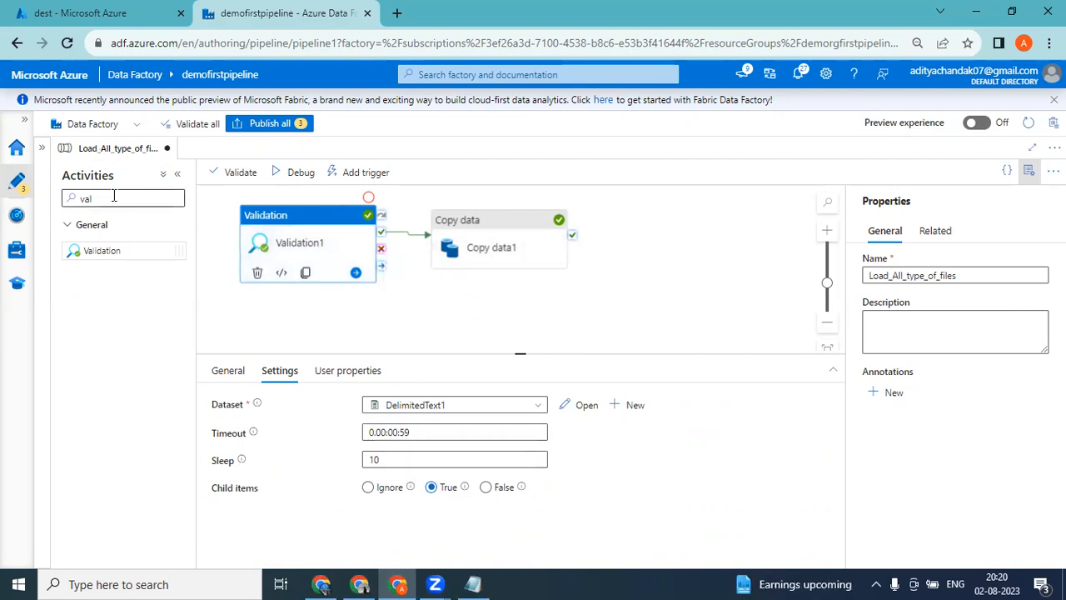
pyautogui.moveTo(115, 197); pyautogui.dragTo(43, 207)
pyautogui.write('web')
pyautogui.moveTo(115, 254); pyautogui.dragTo(512, 326)
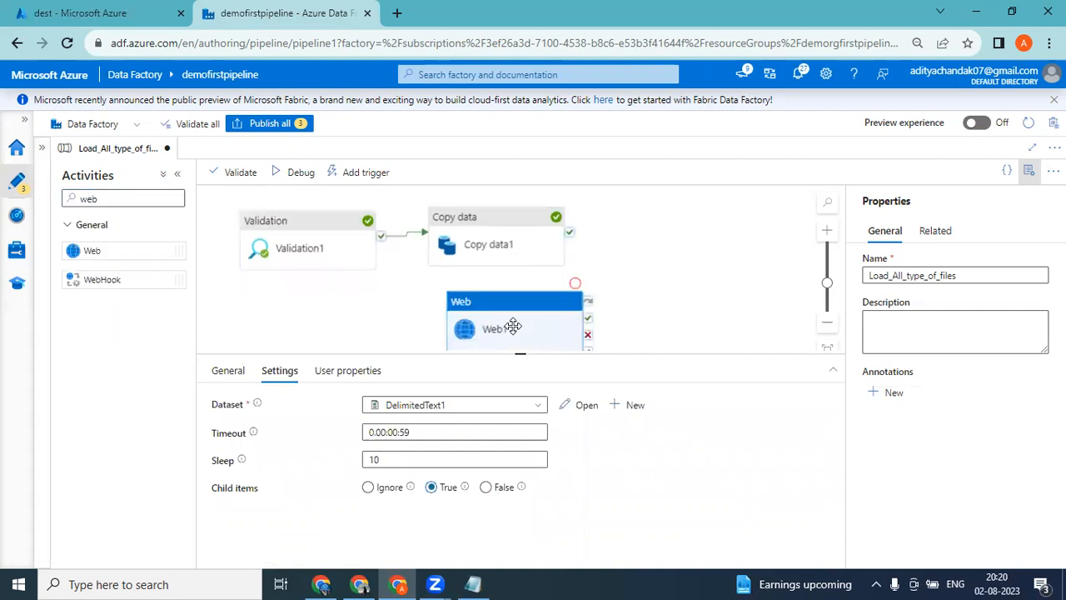
pyautogui.click(364, 266)
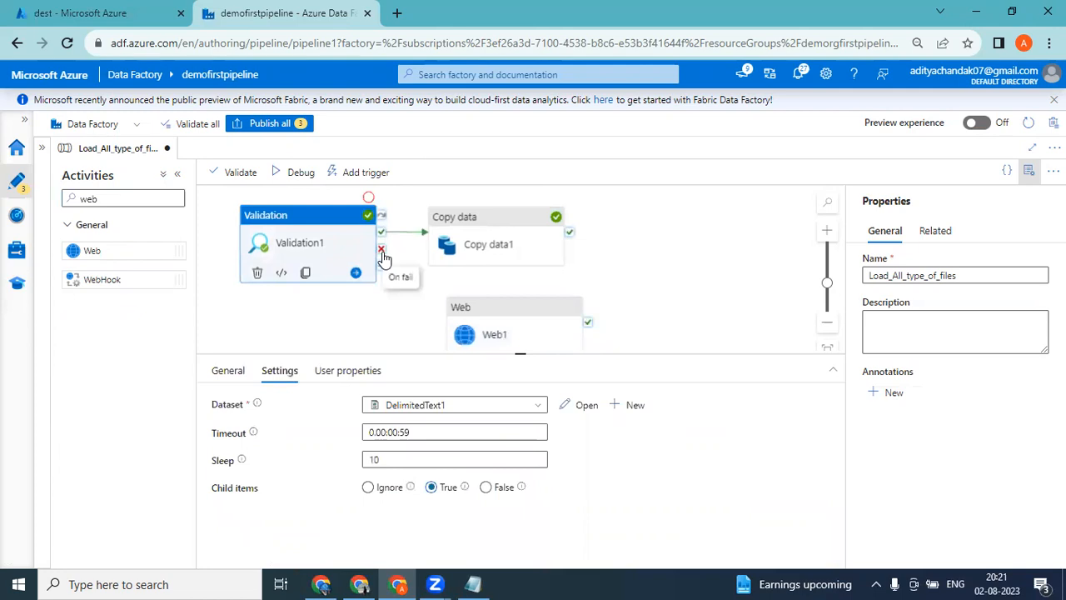
pyautogui.moveTo(382, 252); pyautogui.dragTo(450, 318)
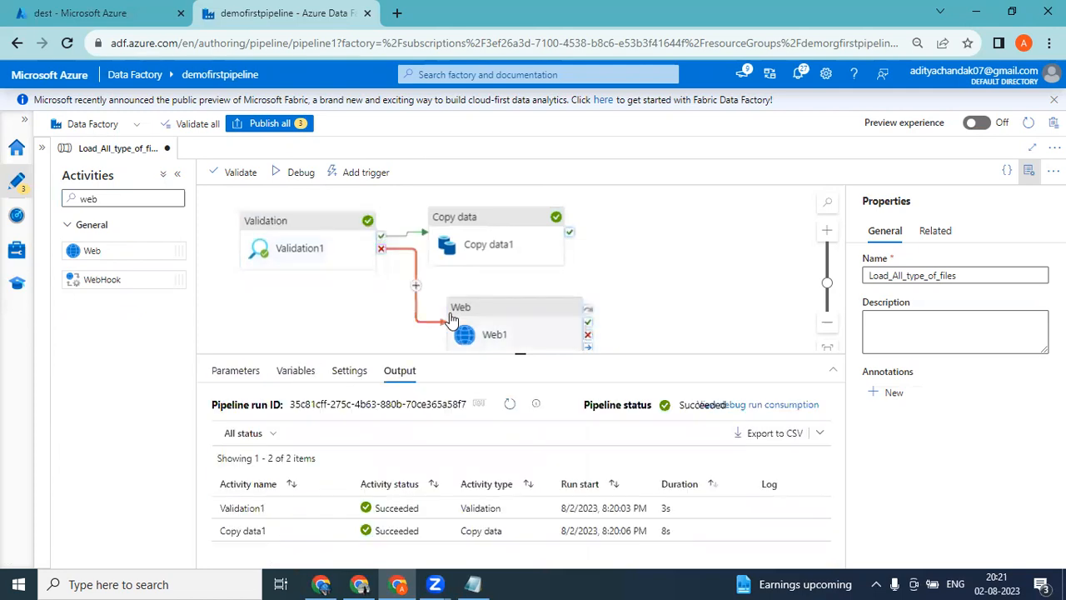
# Review the Web1 activity's URL and method settings and delete the activity from the pipeline.
pyautogui.click(500, 300)
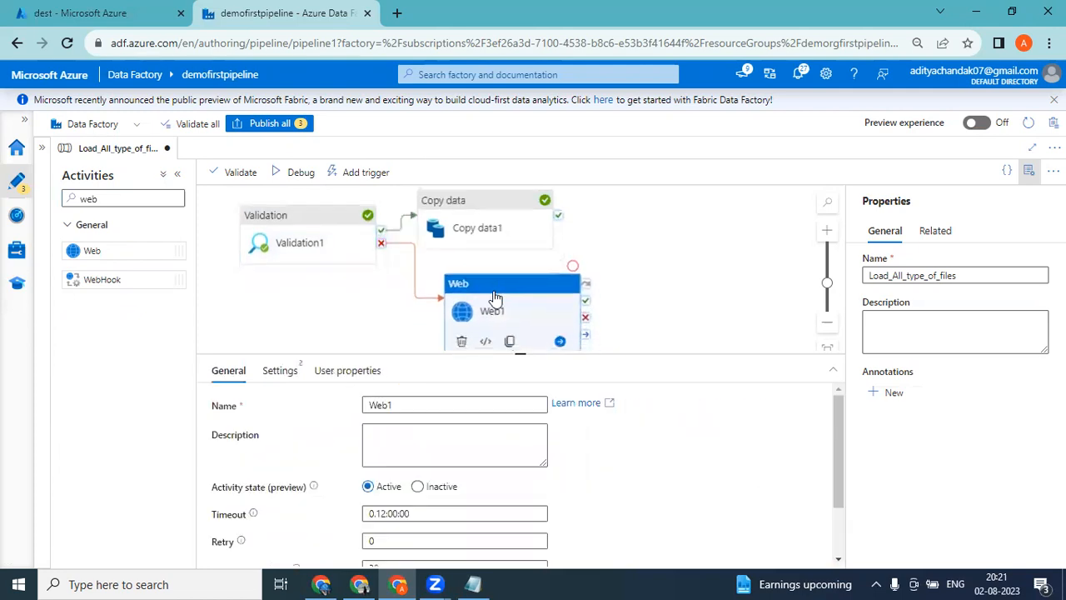
pyautogui.click(483, 206)
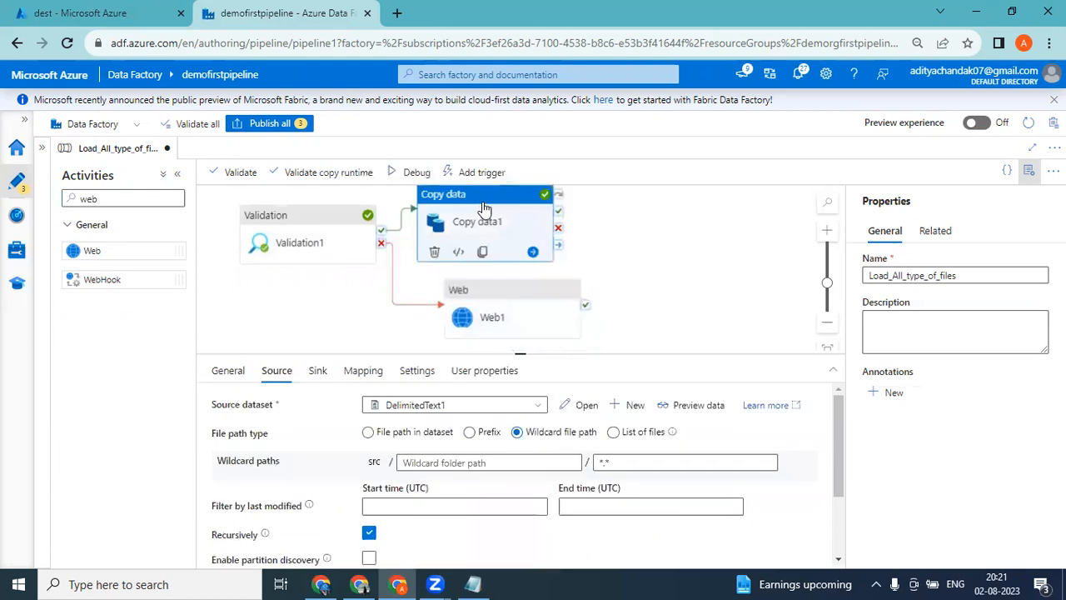
pyautogui.click(501, 290)
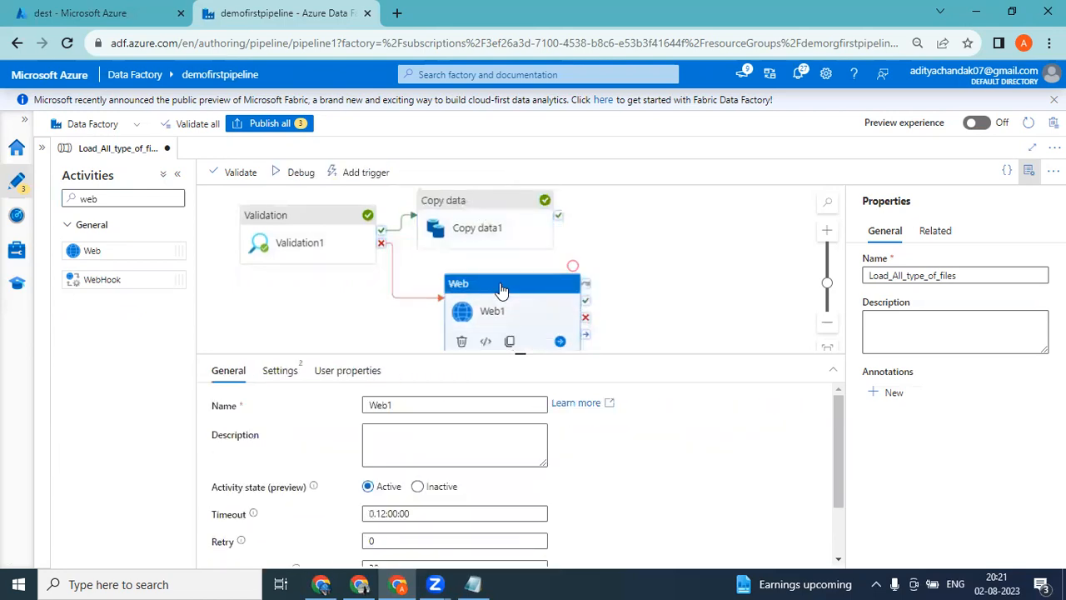
pyautogui.click(282, 373)
pyautogui.click(390, 404)
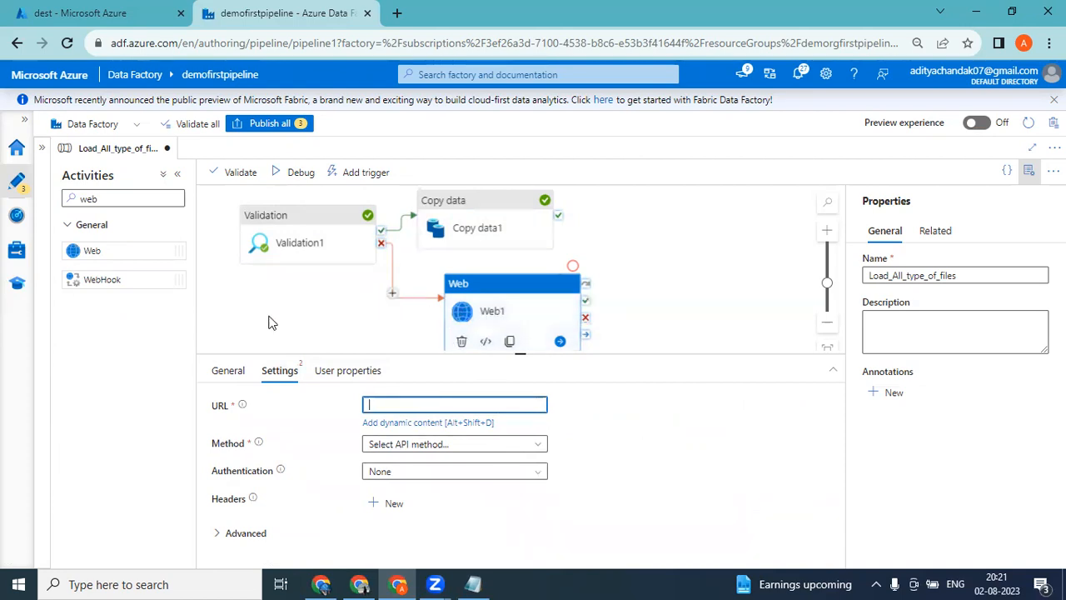
pyautogui.click(487, 293)
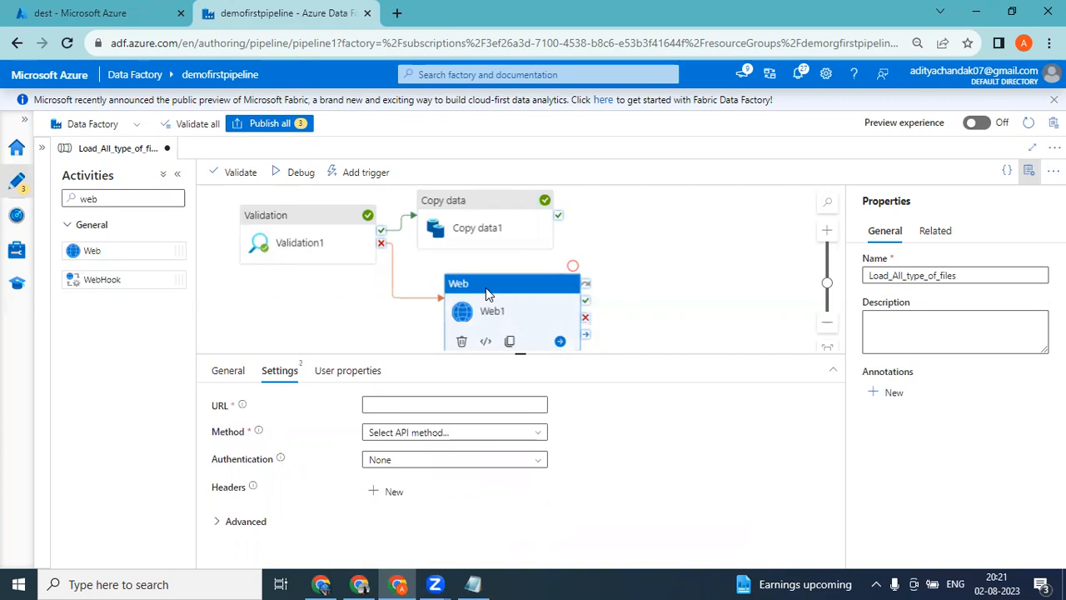
pyautogui.press('Delete')
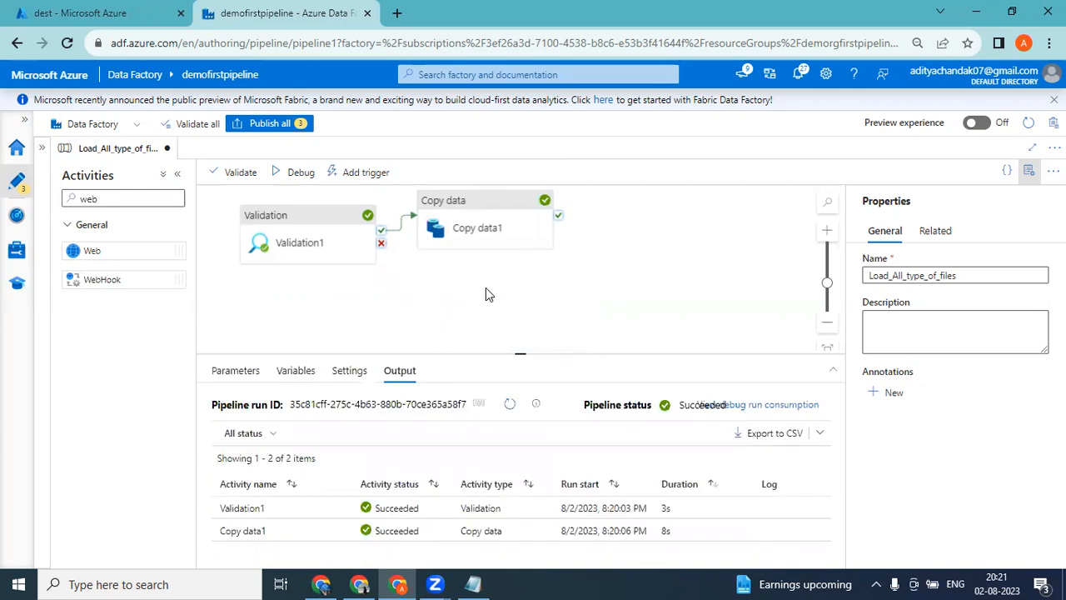
# Clear the activity search, show the factory resources and publish all pending changes to the factory.
pyautogui.click(316, 215)
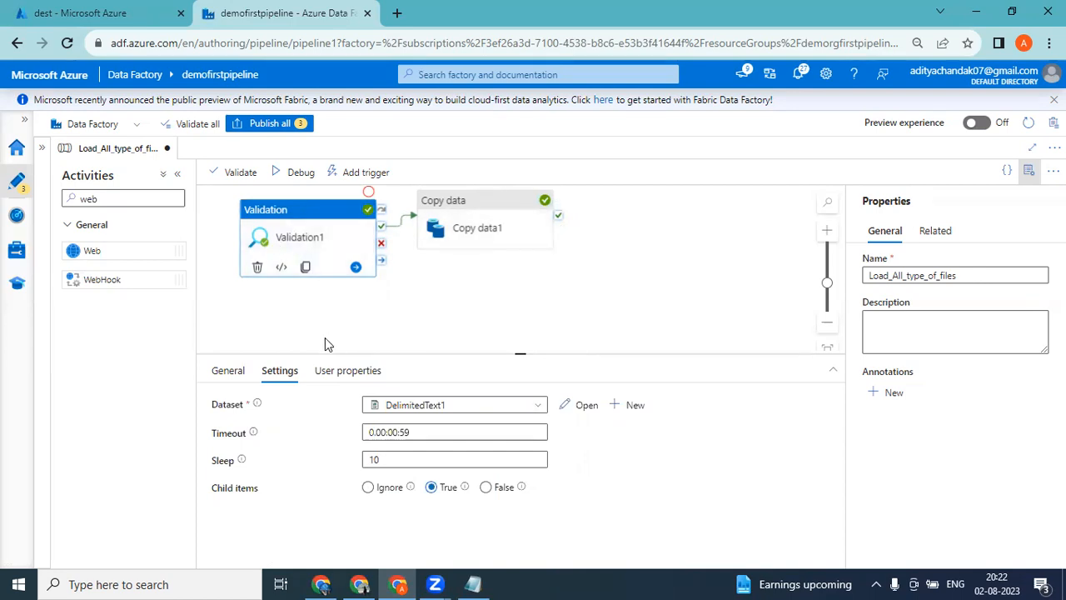
pyautogui.click(123, 199)
pyautogui.press('BackSpace')
pyautogui.press('BackSpace')
pyautogui.press('BackSpace')
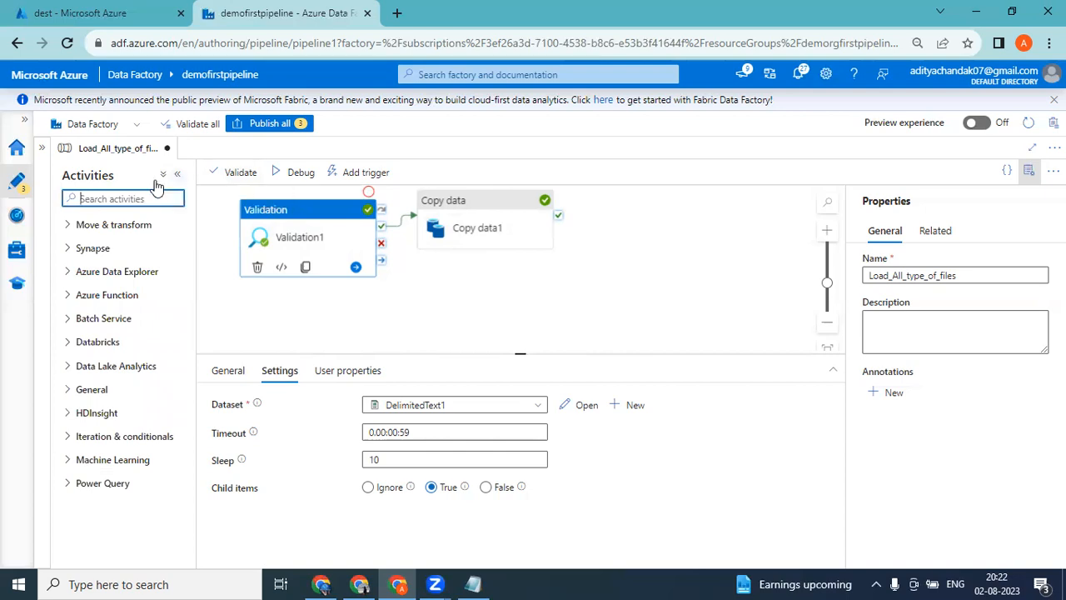
pyautogui.click(42, 147)
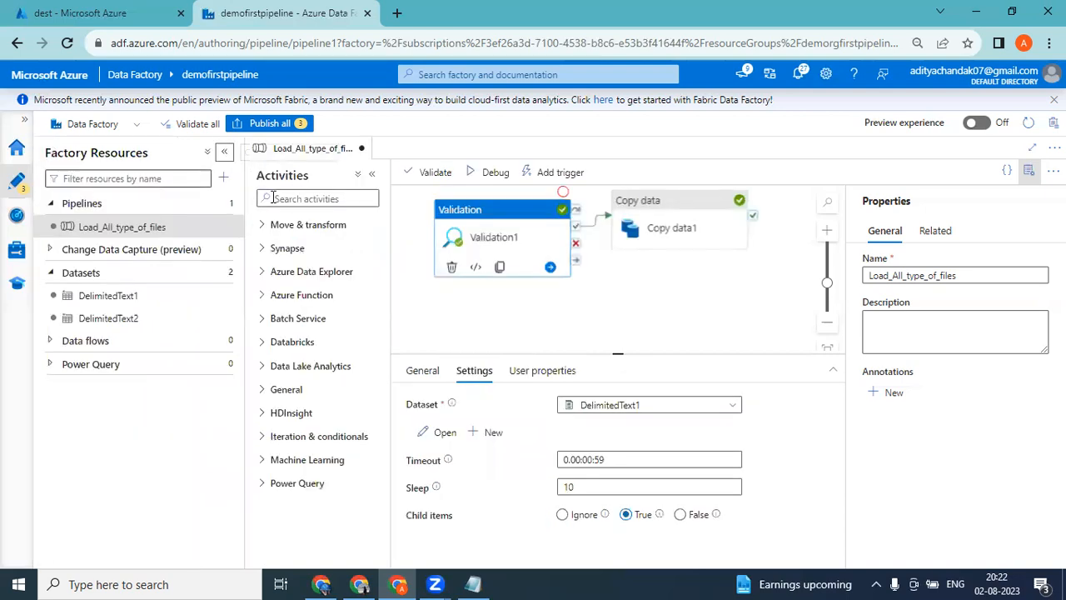
pyautogui.click(270, 124)
pyautogui.click(668, 553)
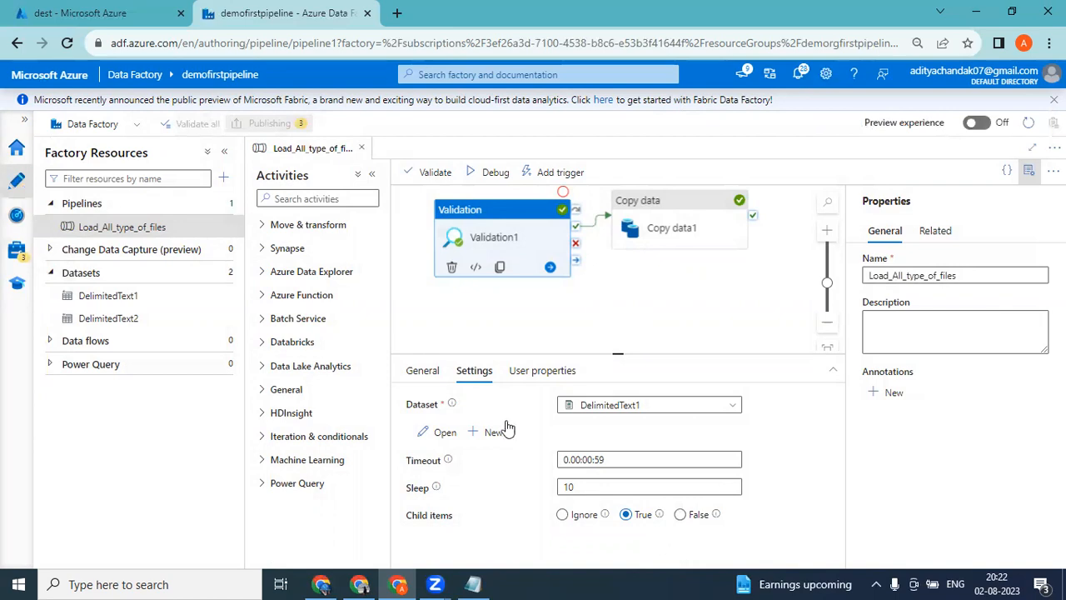
# Create a new pipeline and name it get_metadata_pipeline.
pyautogui.click(223, 205)
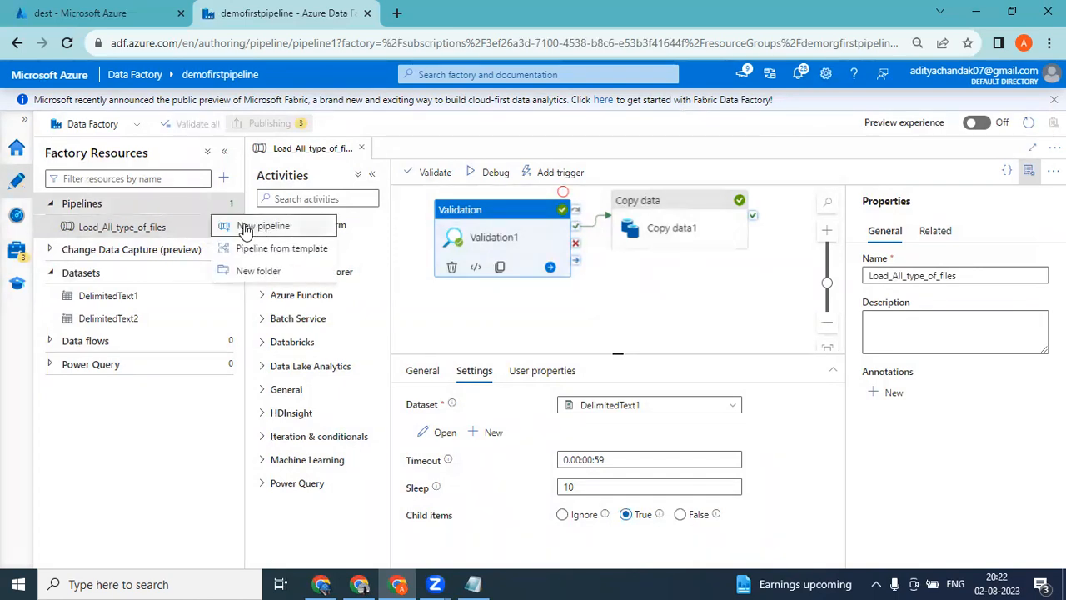
pyautogui.click(245, 227)
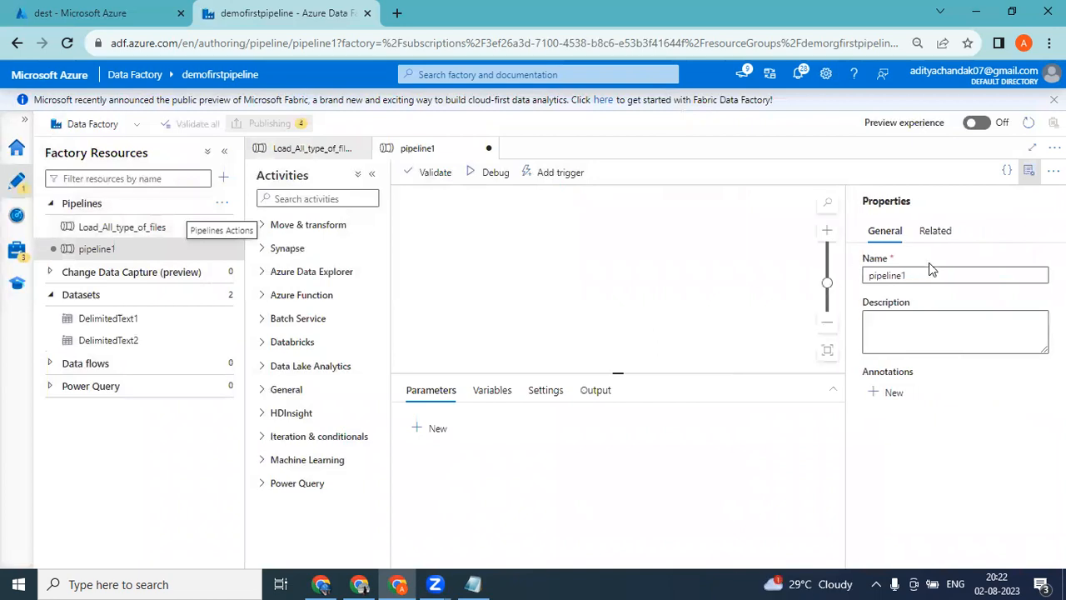
pyautogui.click(940, 273)
pyautogui.click(841, 285)
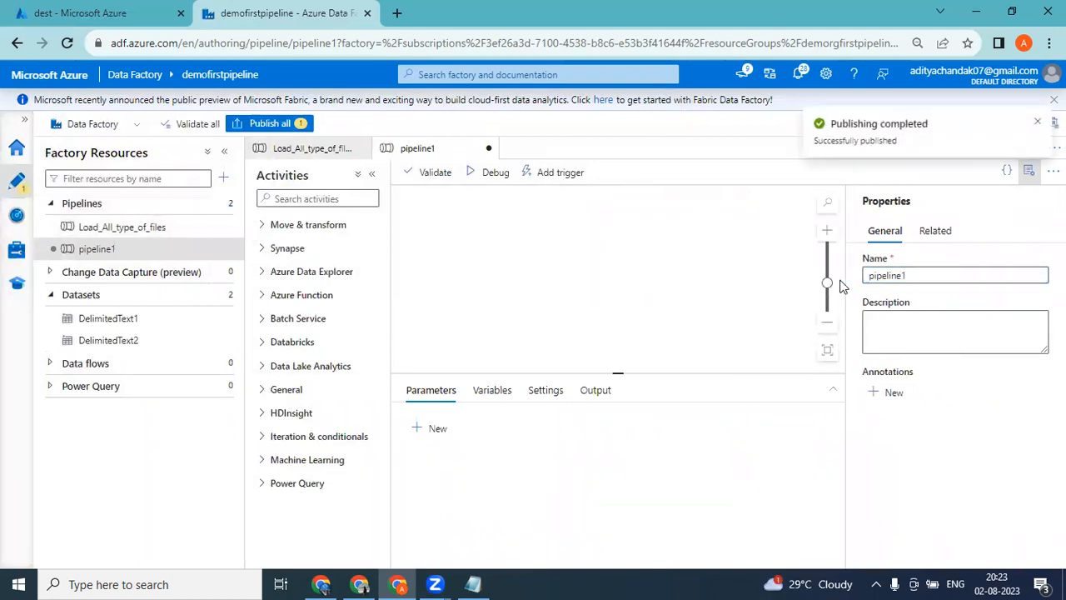
pyautogui.click(936, 269)
pyautogui.doubleClick(938, 271)
pyautogui.click(937, 271)
pyautogui.write('get')
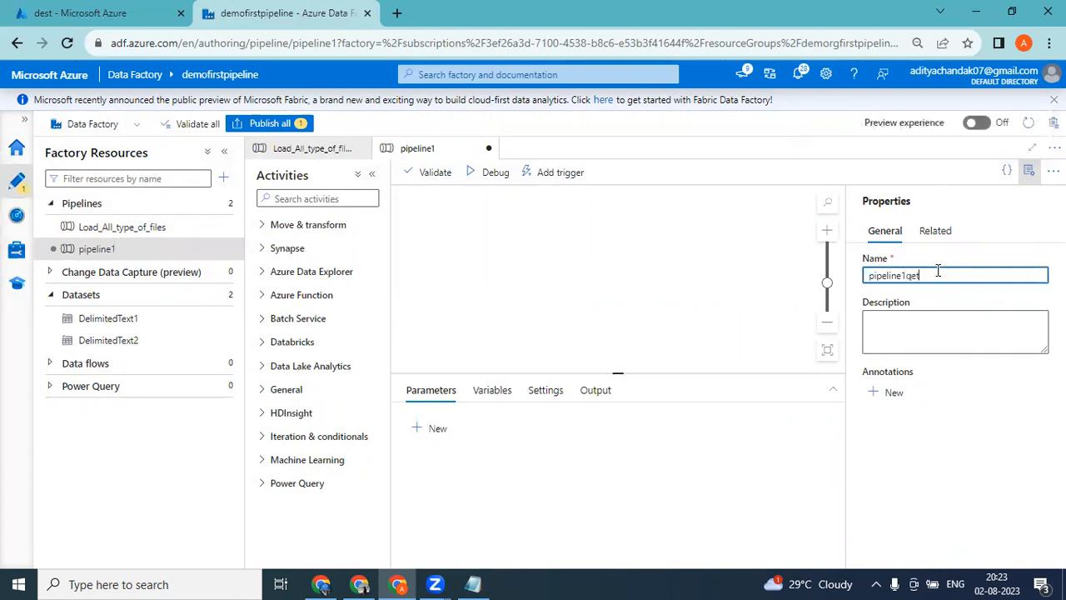
pyautogui.press('BackSpace')
pyautogui.press('BackSpace')
pyautogui.press('BackSpace')
pyautogui.press('BackSpace')
pyautogui.press('BackSpace')
pyautogui.press('BackSpace')
pyautogui.press('BackSpace')
pyautogui.write('det_')
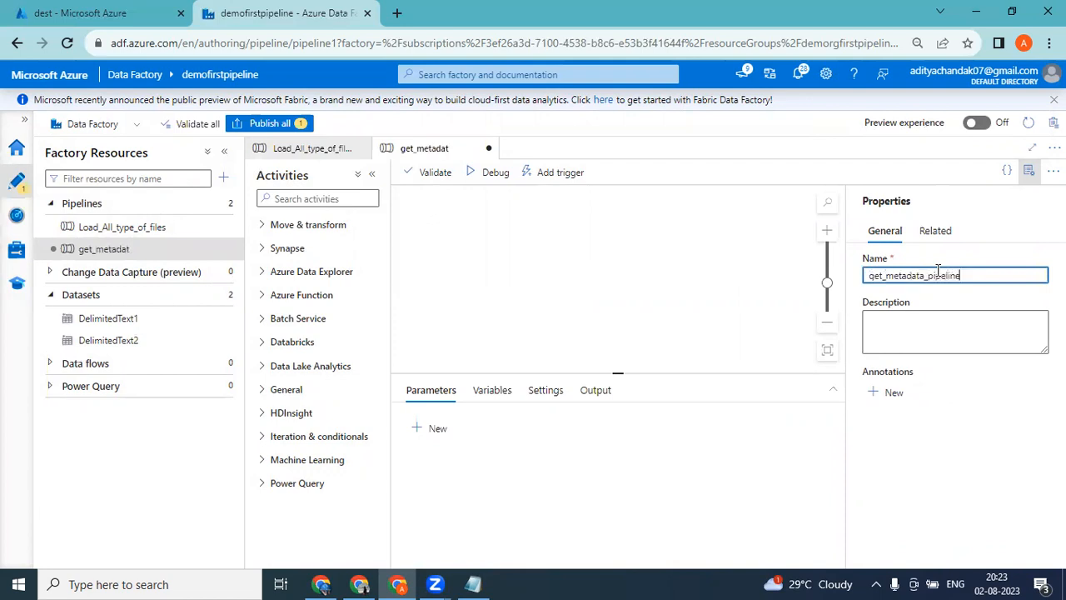
pyautogui.click(443, 300)
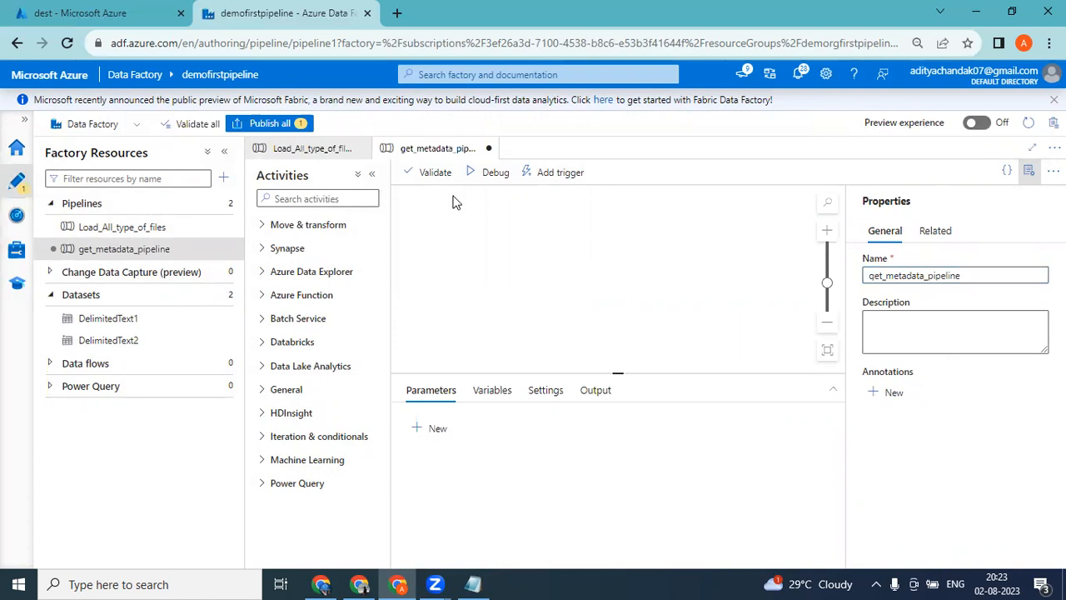
# Find the Get Metadata activity, add it to the get_metadata_pipeline canvas and clear the activity search.
pyautogui.click(316, 201)
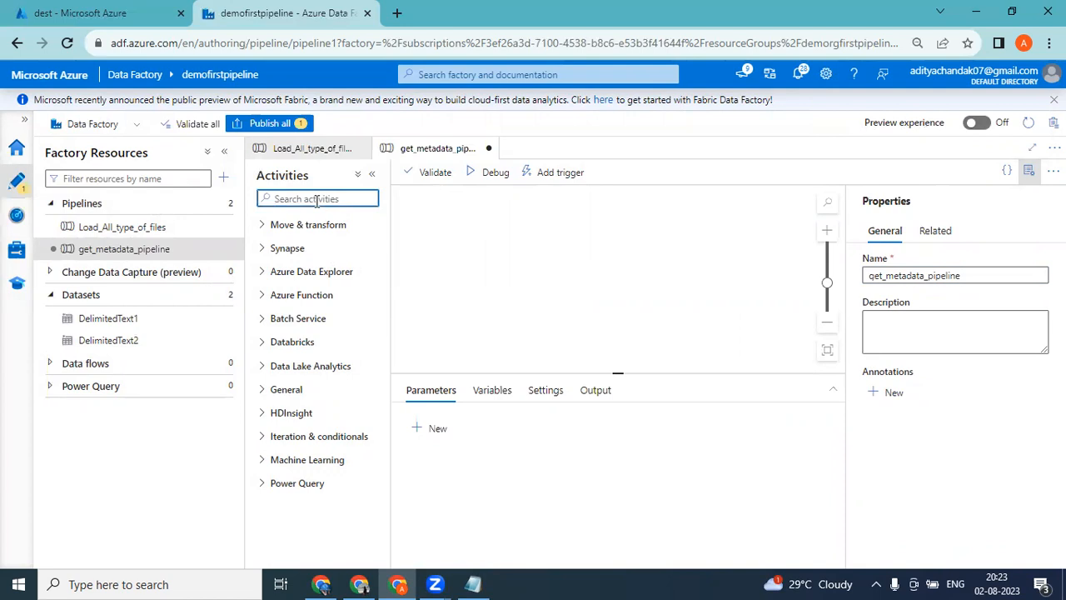
pyautogui.write('get')
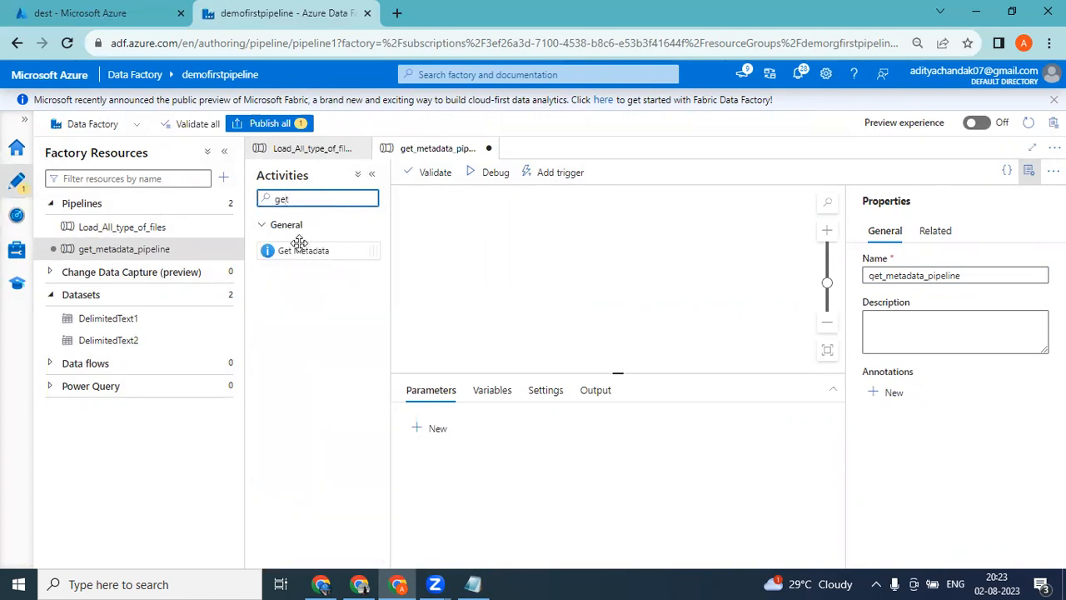
pyautogui.moveTo(306, 250); pyautogui.dragTo(567, 239)
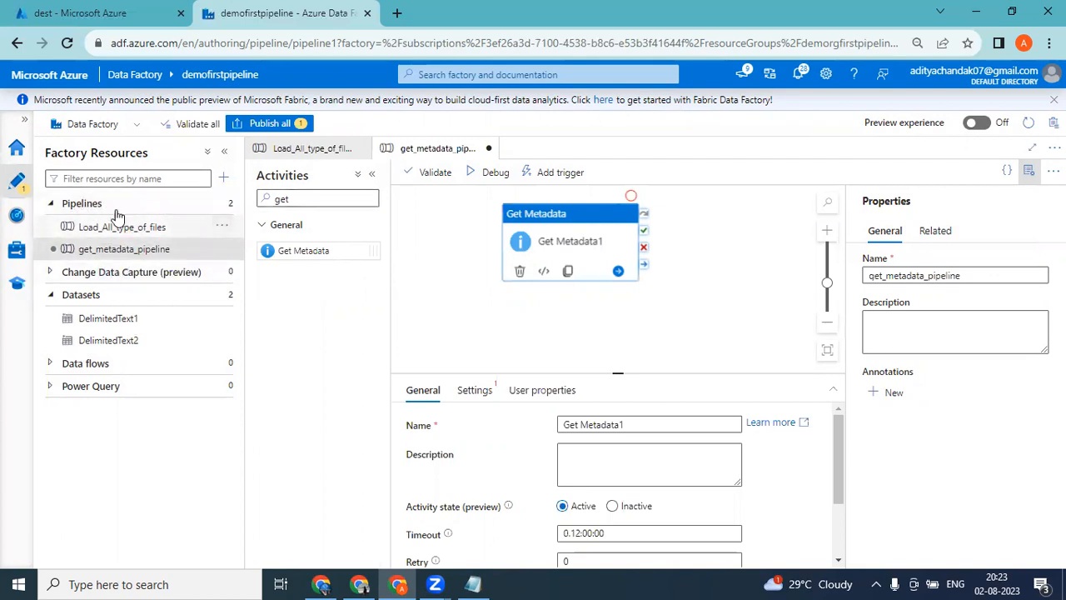
pyautogui.click(300, 200)
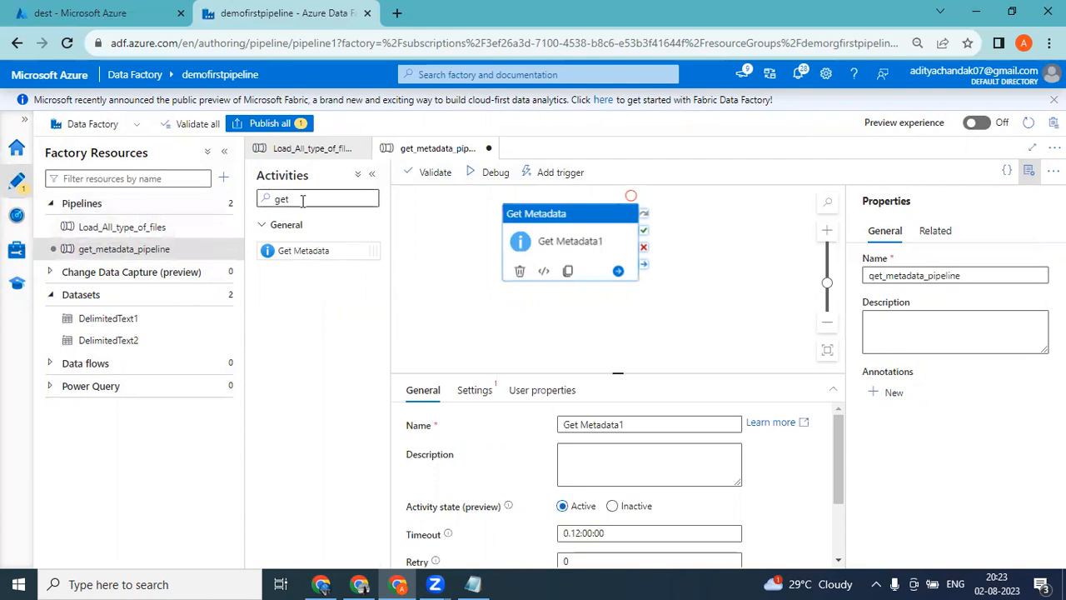
pyautogui.press('BackSpace')
pyautogui.press('BackSpace')
pyautogui.press('BackSpace')
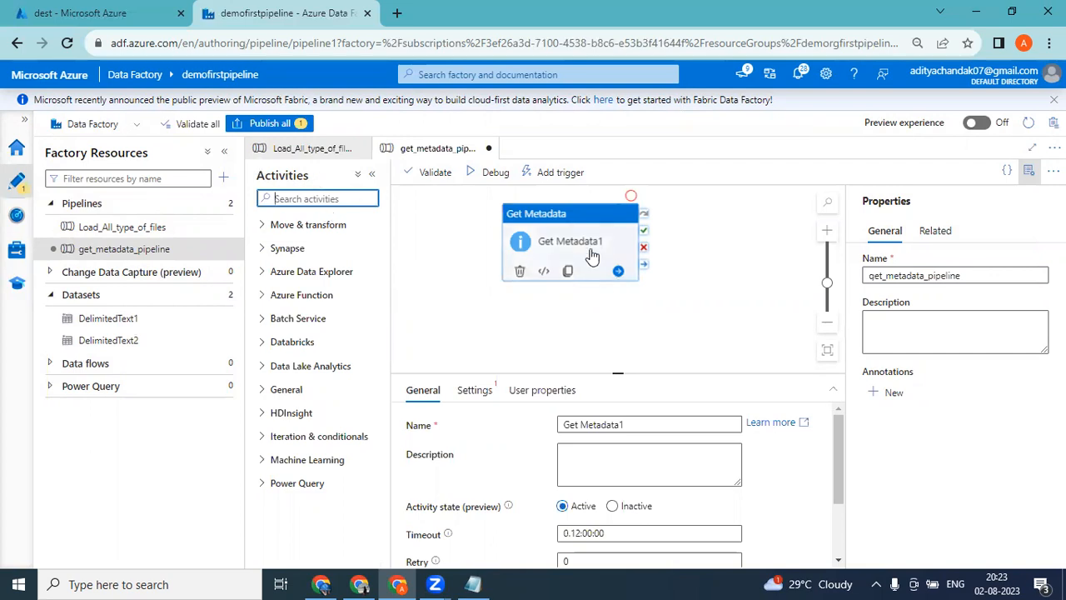
# Set the Get Metadata1 activity's dataset to DelimitedText1.
pyautogui.click(561, 219)
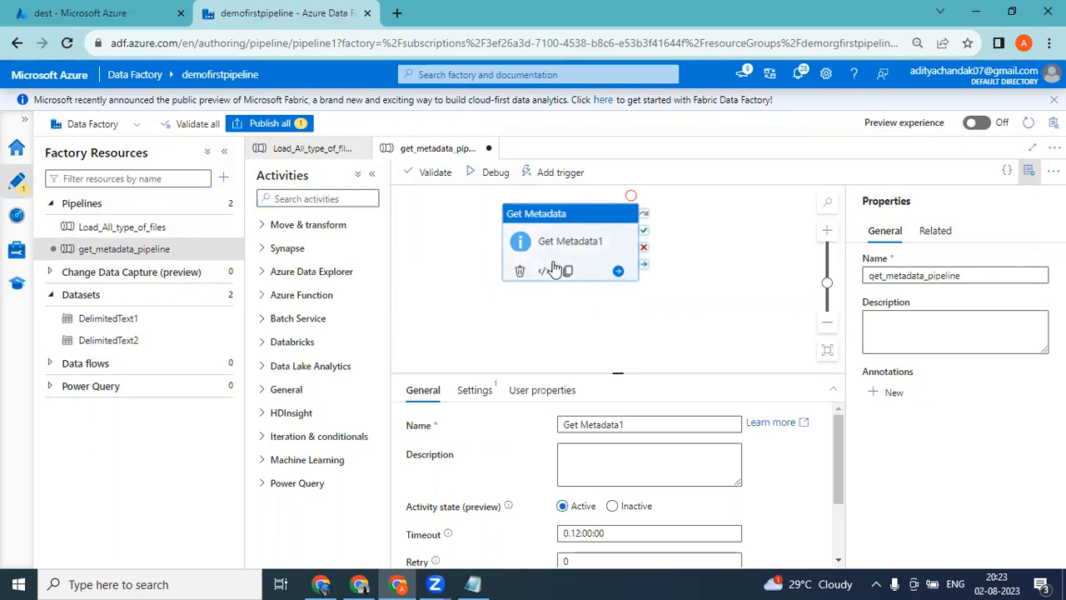
pyautogui.click(489, 391)
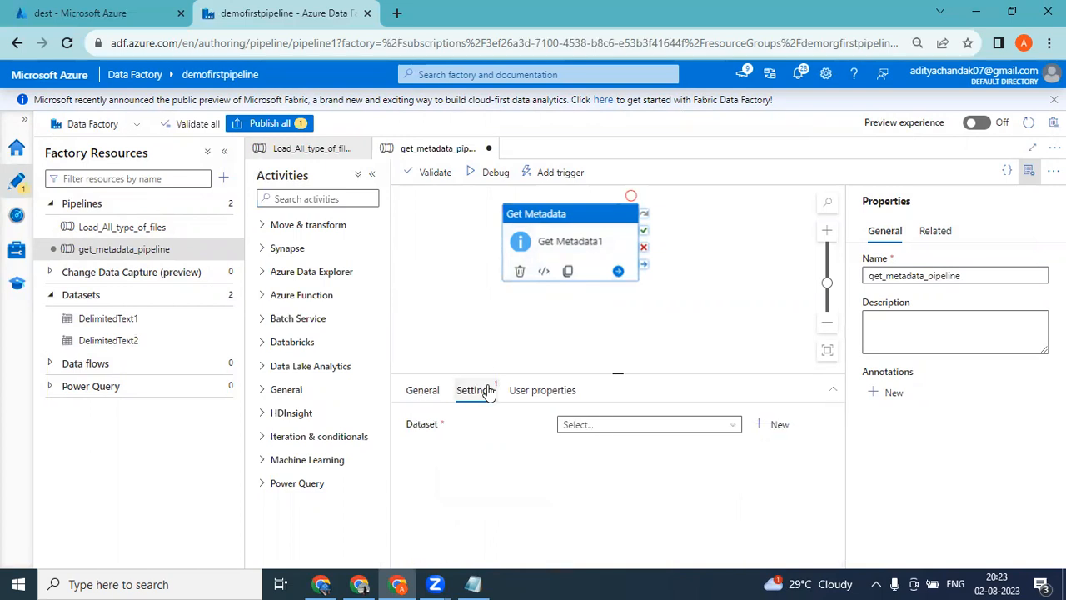
pyautogui.click(594, 429)
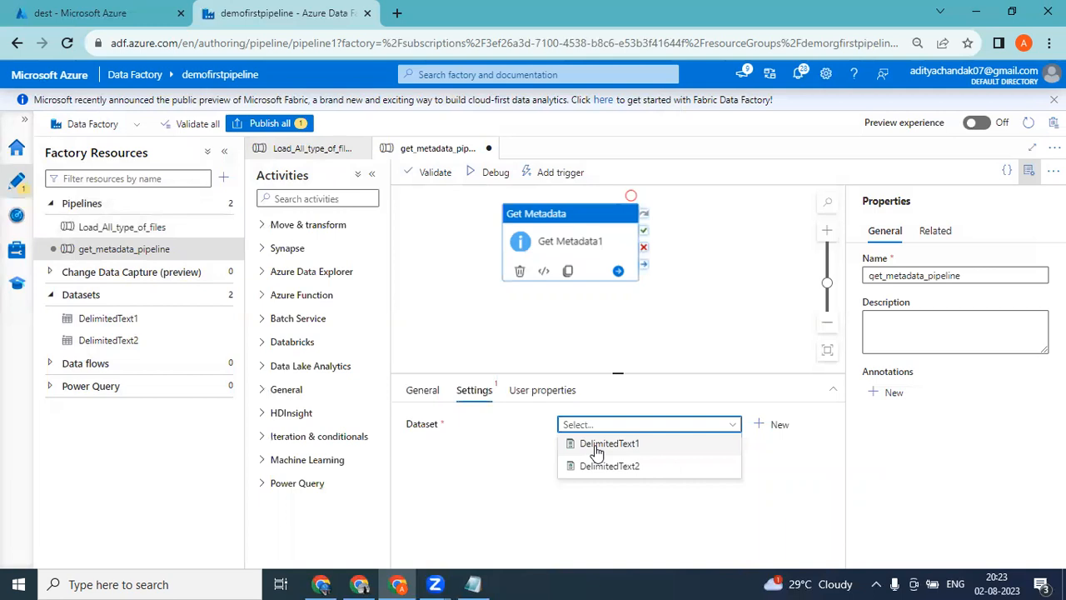
pyautogui.click(597, 446)
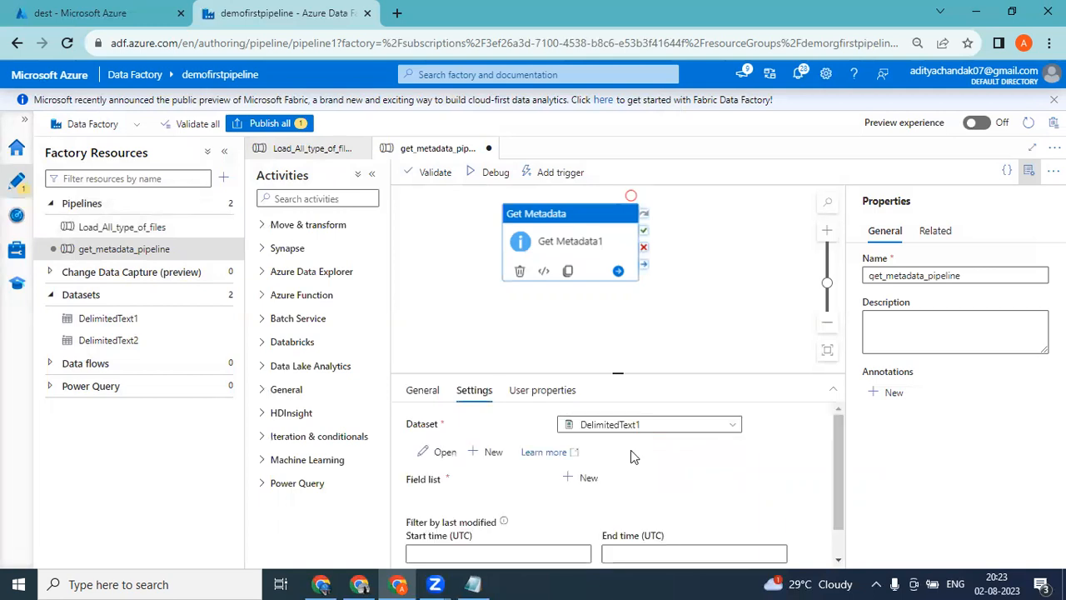
pyautogui.moveTo(836, 456); pyautogui.dragTo(844, 411)
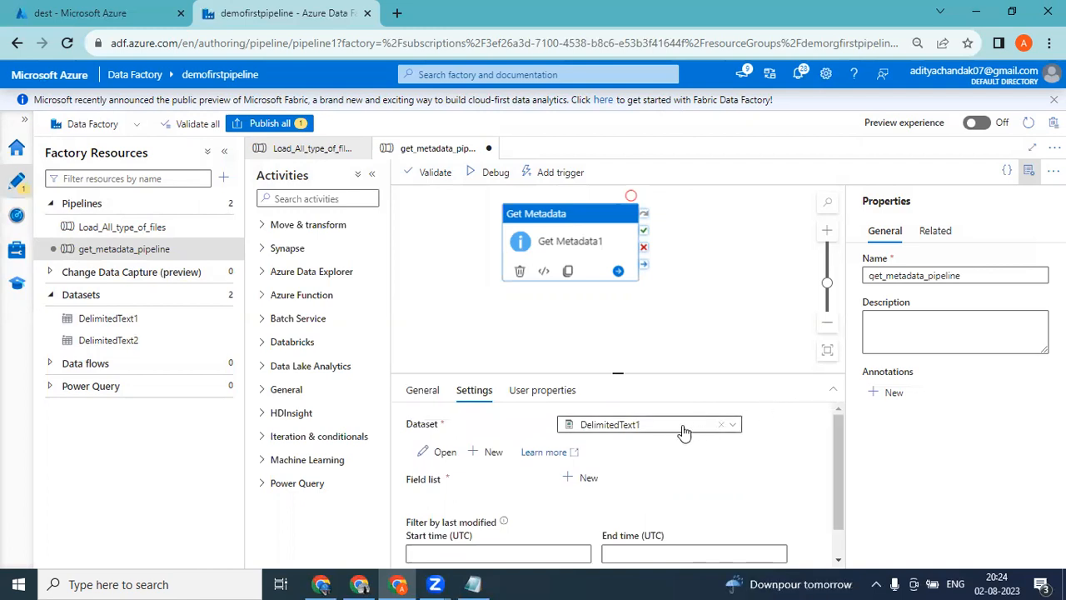
# Hide the pipeline properties, review the DelimitedText1 dataset's file path and return to get_metadata_pipeline.
pyautogui.click(1029, 175)
pyautogui.click(788, 427)
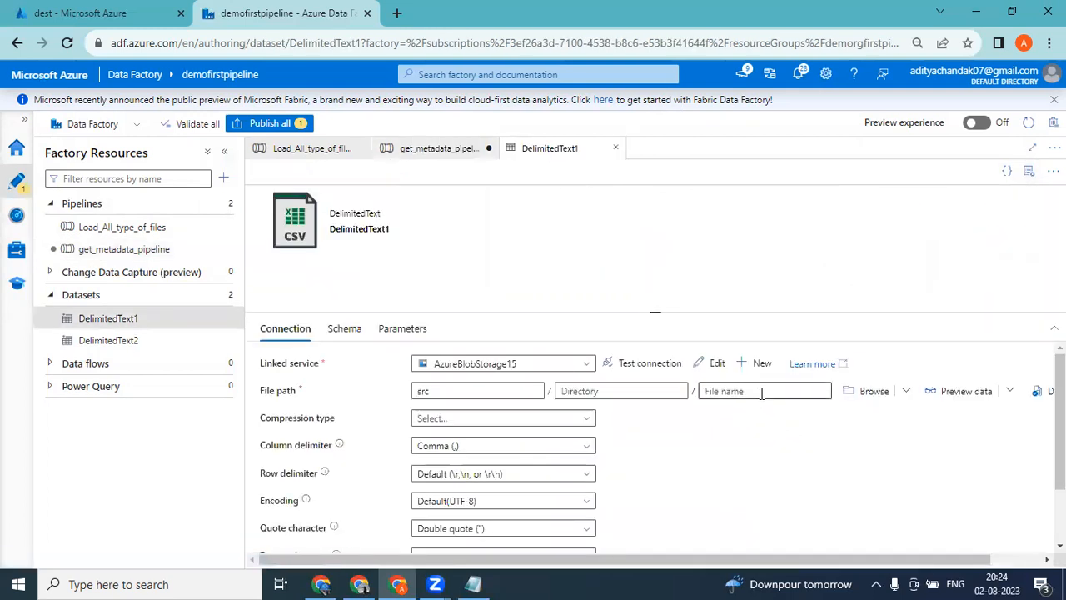
pyautogui.click(761, 391)
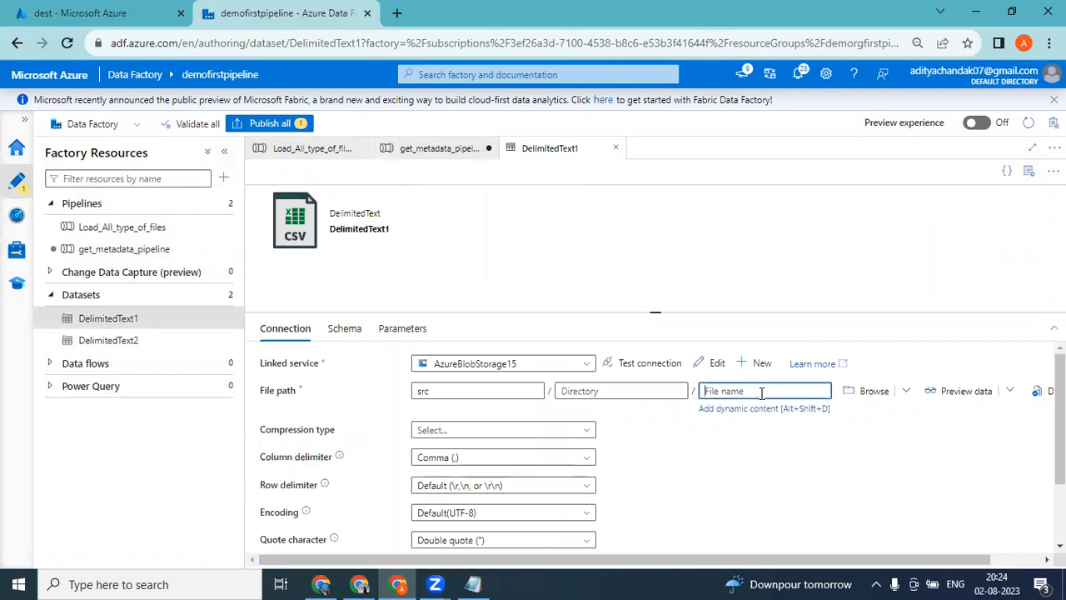
pyautogui.click(698, 472)
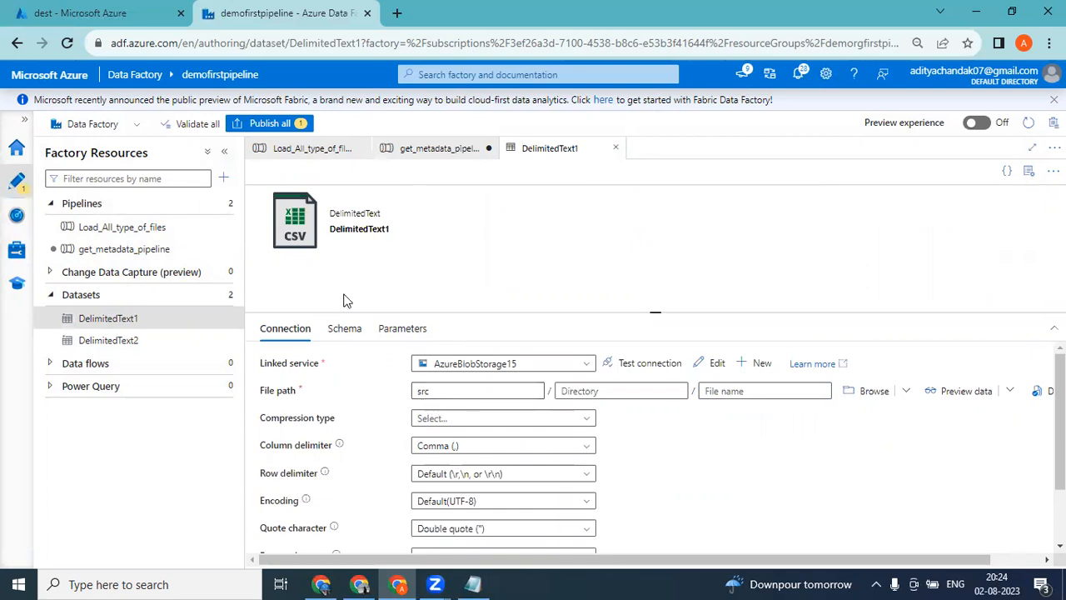
pyautogui.click(117, 11)
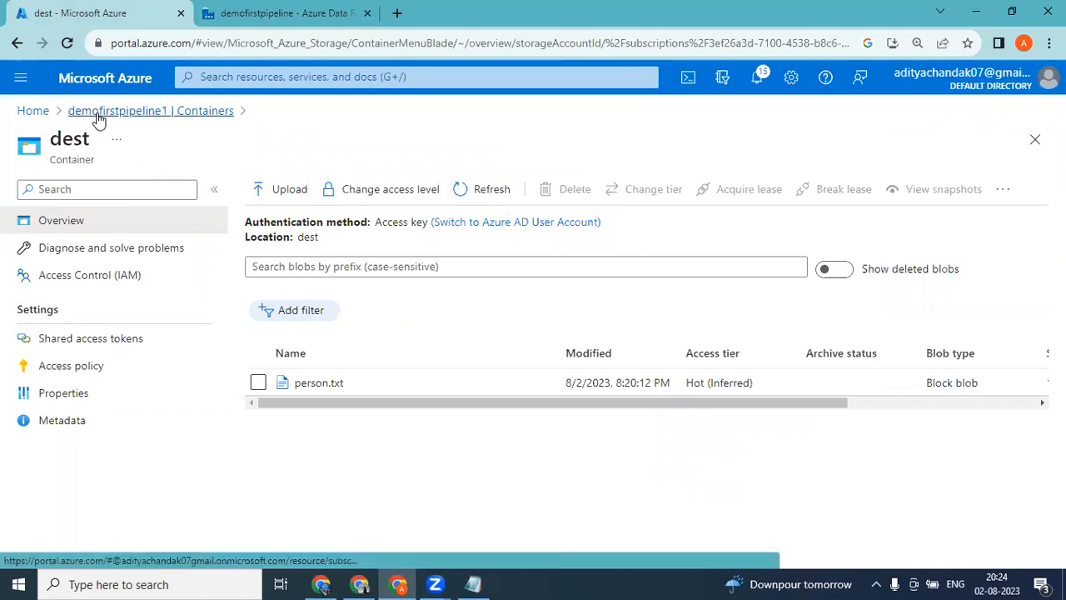
pyautogui.click(232, 10)
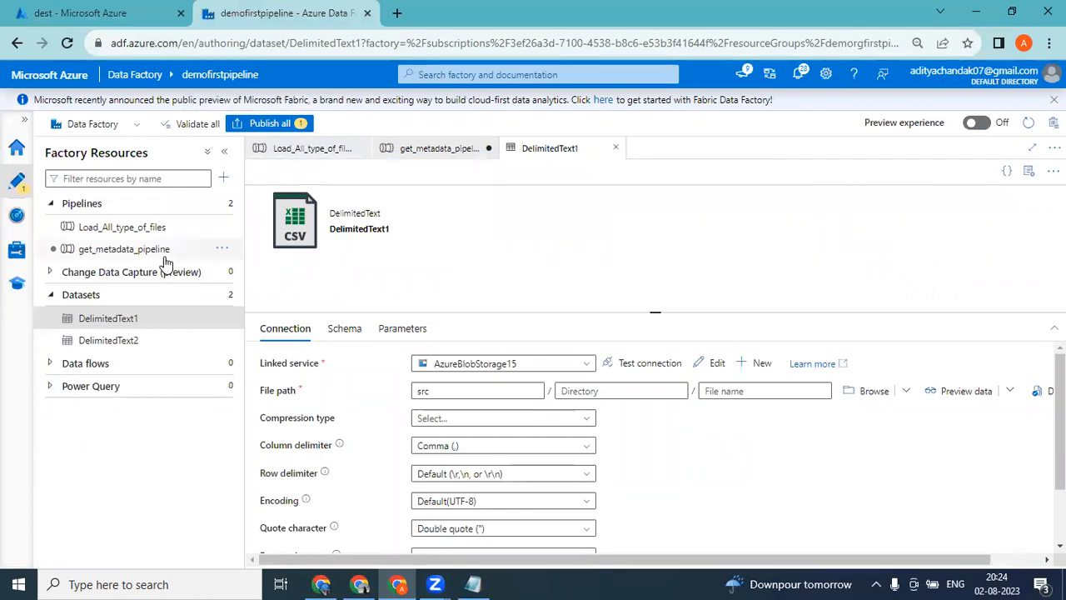
pyautogui.click(127, 251)
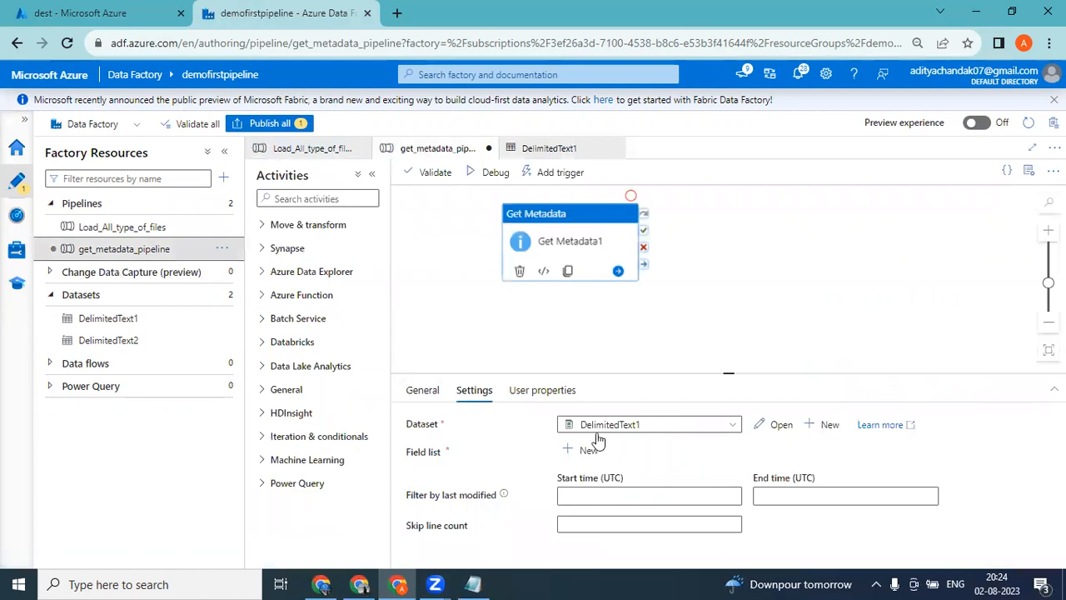
# Start a new Azure Blob Storage dataset in DelimitedText format for Get Metadata1 and name it getmeta.
pyautogui.click(226, 152)
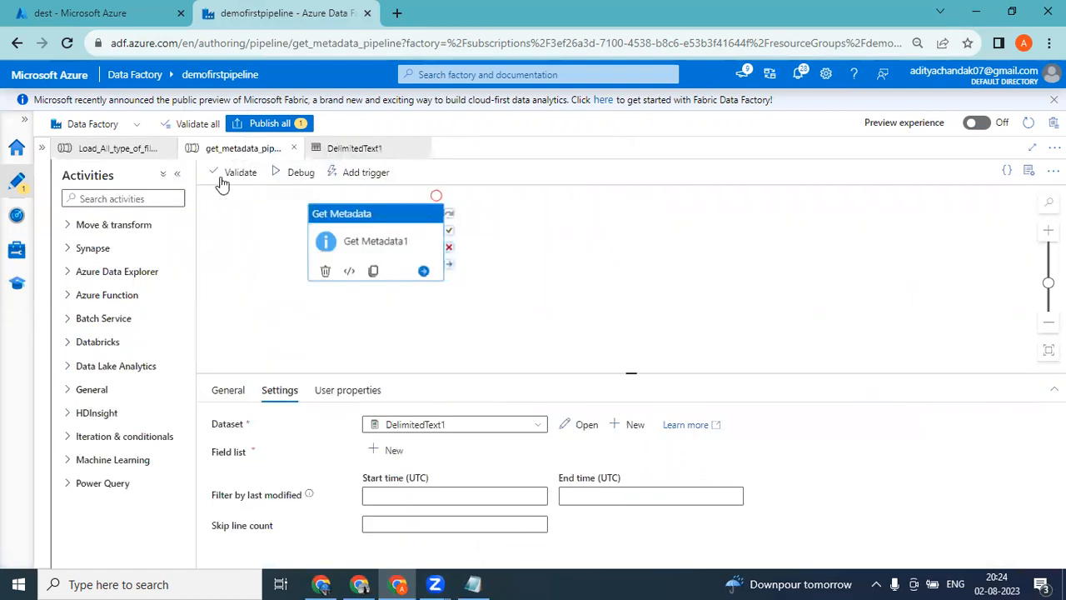
pyautogui.click(502, 431)
pyautogui.click(603, 451)
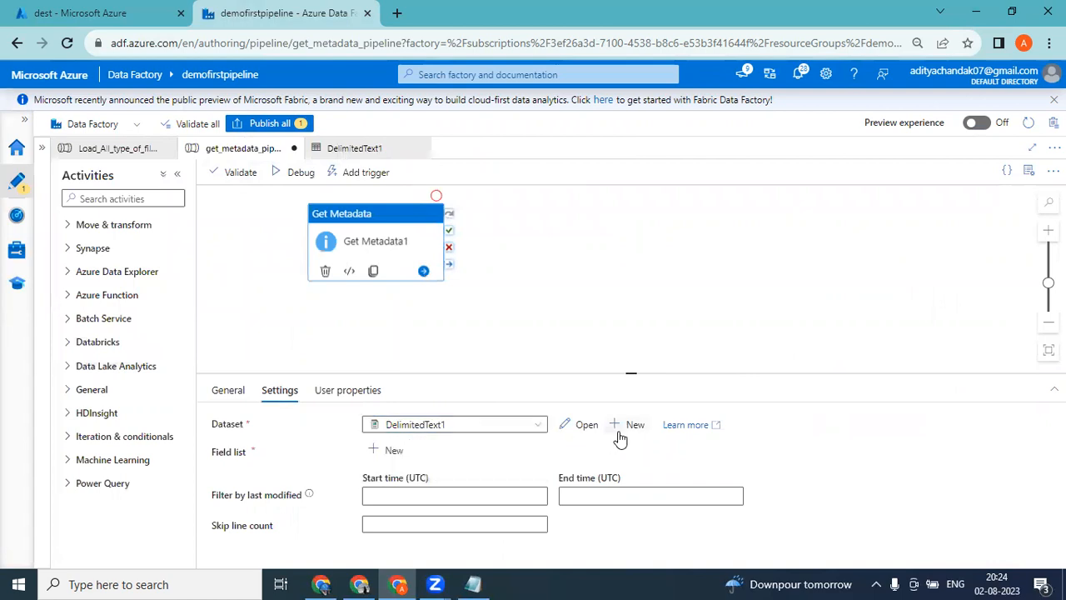
pyautogui.click(620, 427)
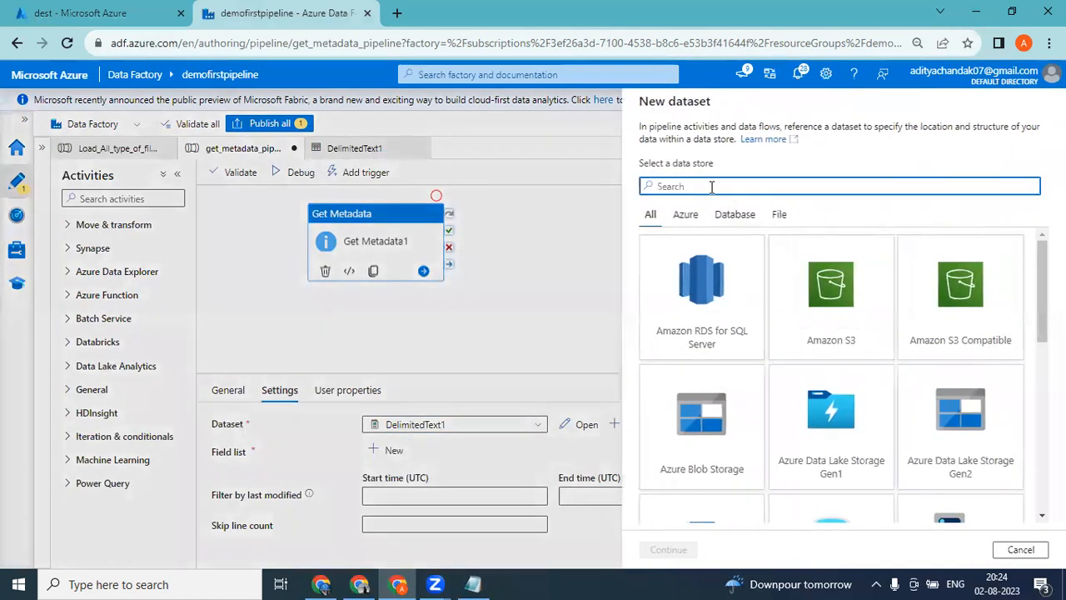
pyautogui.click(704, 461)
pyautogui.click(704, 460)
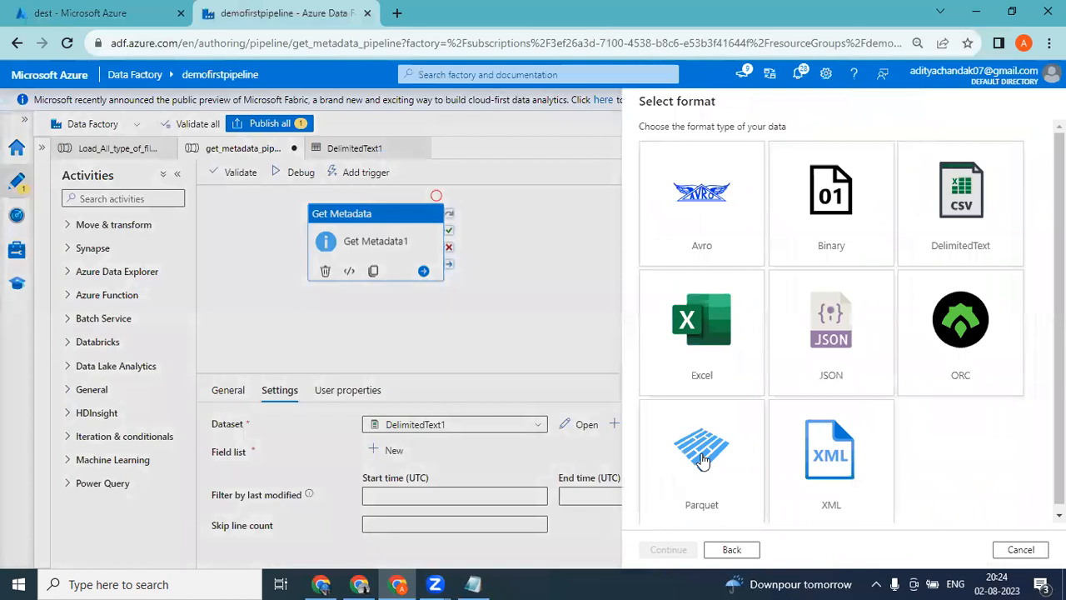
pyautogui.doubleClick(968, 199)
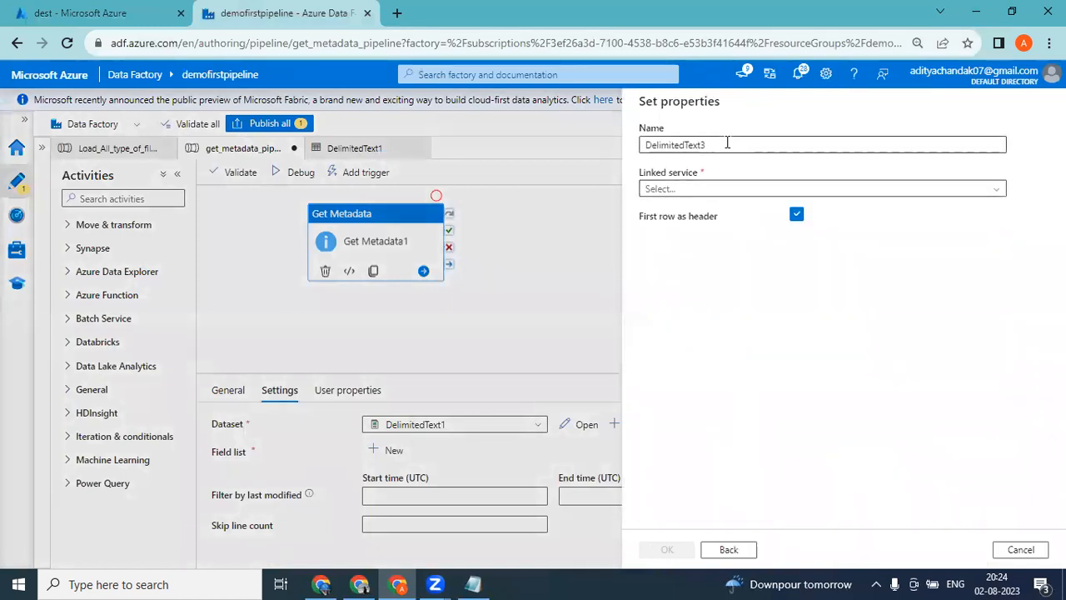
pyautogui.moveTo(727, 144); pyautogui.dragTo(521, 167)
pyautogui.write('getmeta')
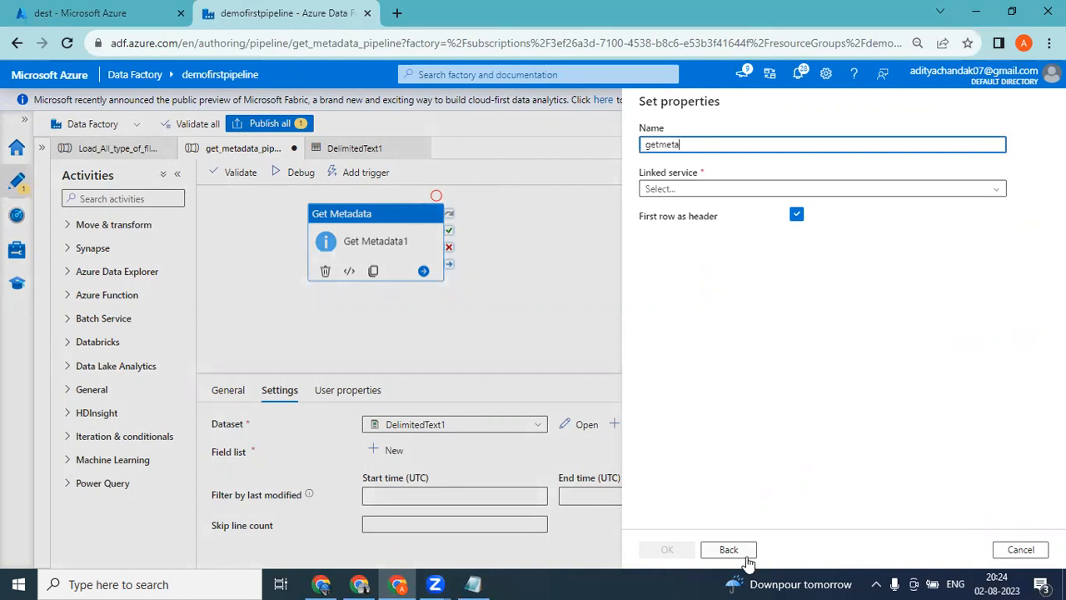
# Set up a new linked service for the getmeta dataset using the Pay-As-You-Go subscription and the demofirstpipeline1 storage account.
pyautogui.click(698, 192)
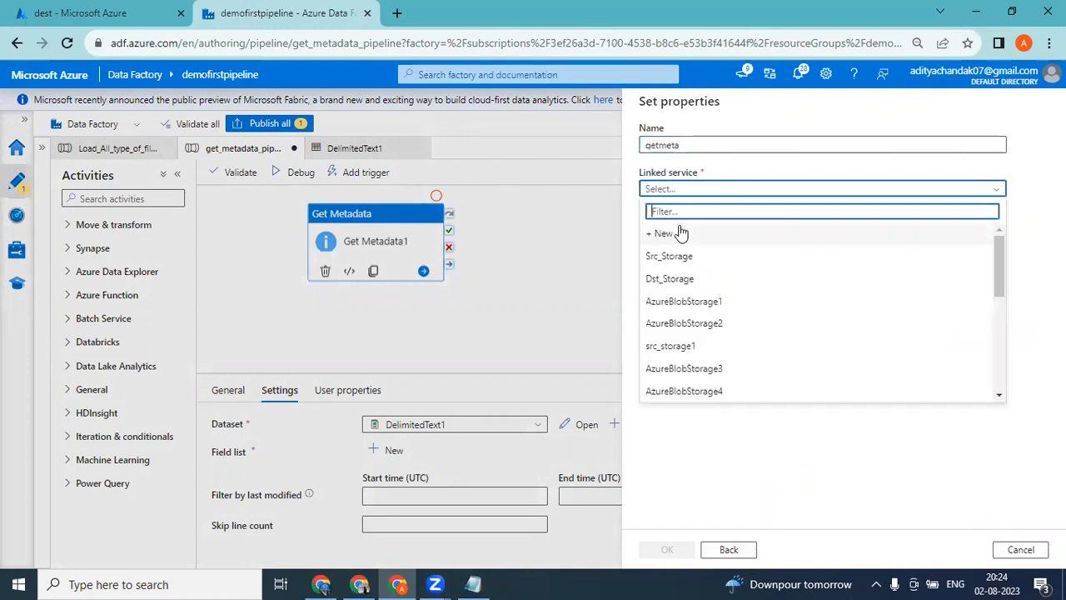
pyautogui.click(668, 233)
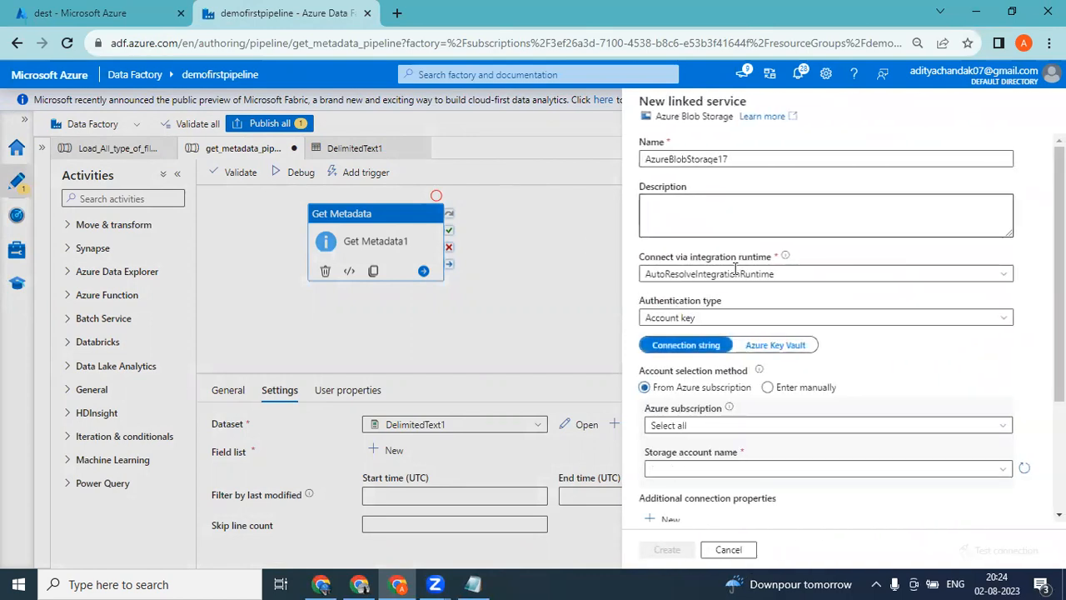
pyautogui.scroll(-2, 832, 333)
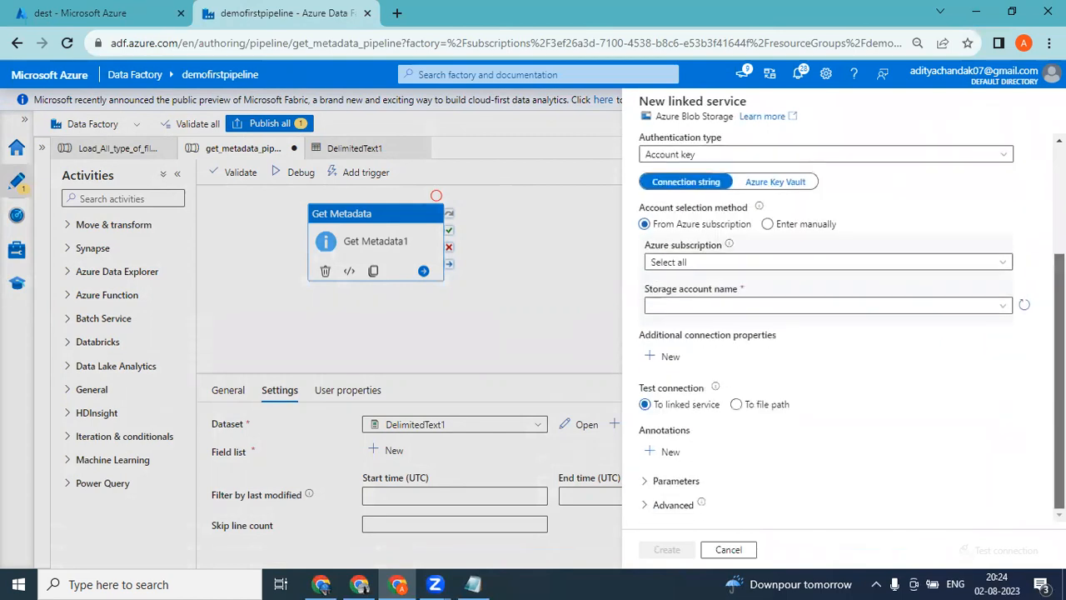
pyautogui.click(781, 262)
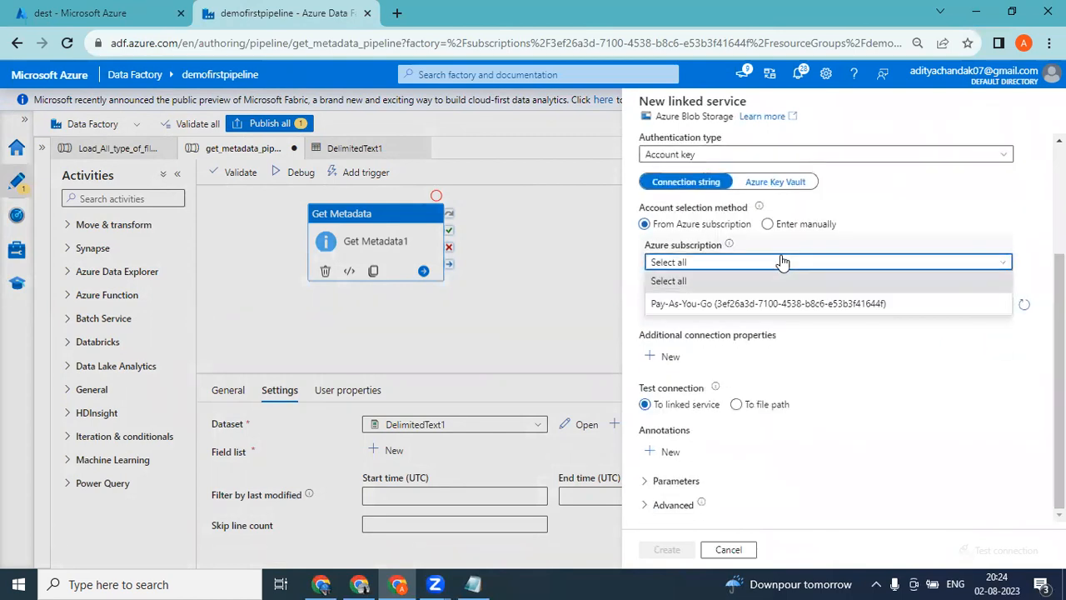
pyautogui.click(708, 304)
pyautogui.click(699, 306)
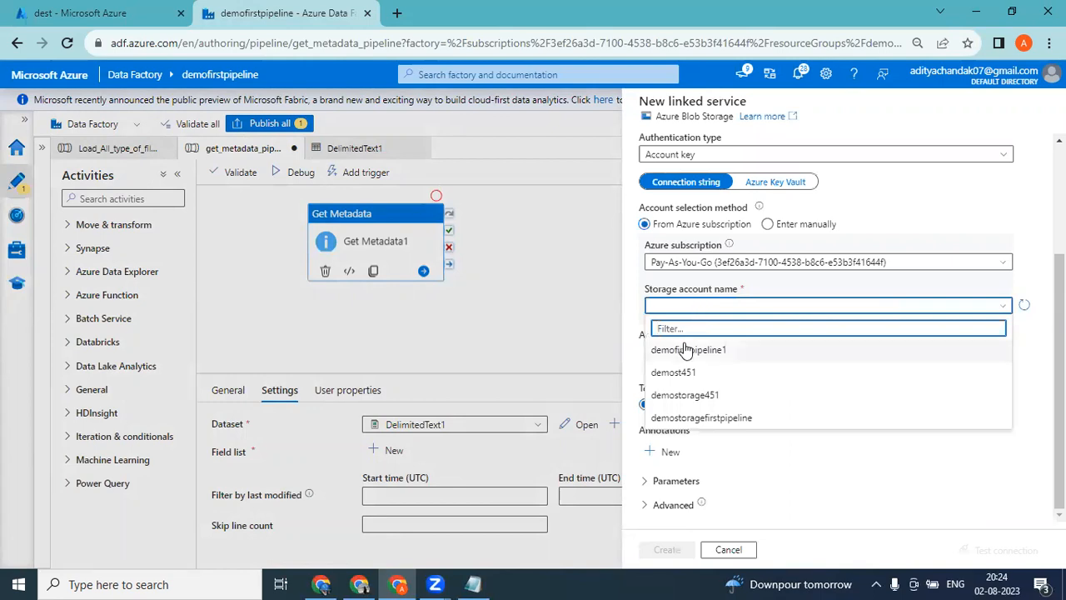
pyautogui.click(685, 348)
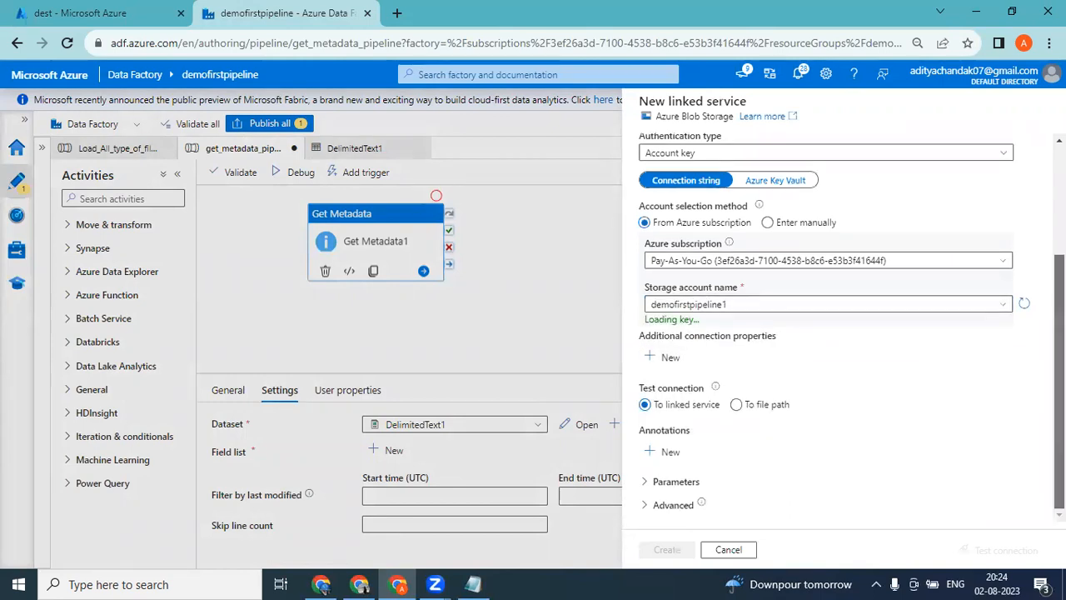
# Check the files in the demofirstpipeline1 account's source container in the Azure portal and return to the linked service setup.
pyautogui.click(71, 8)
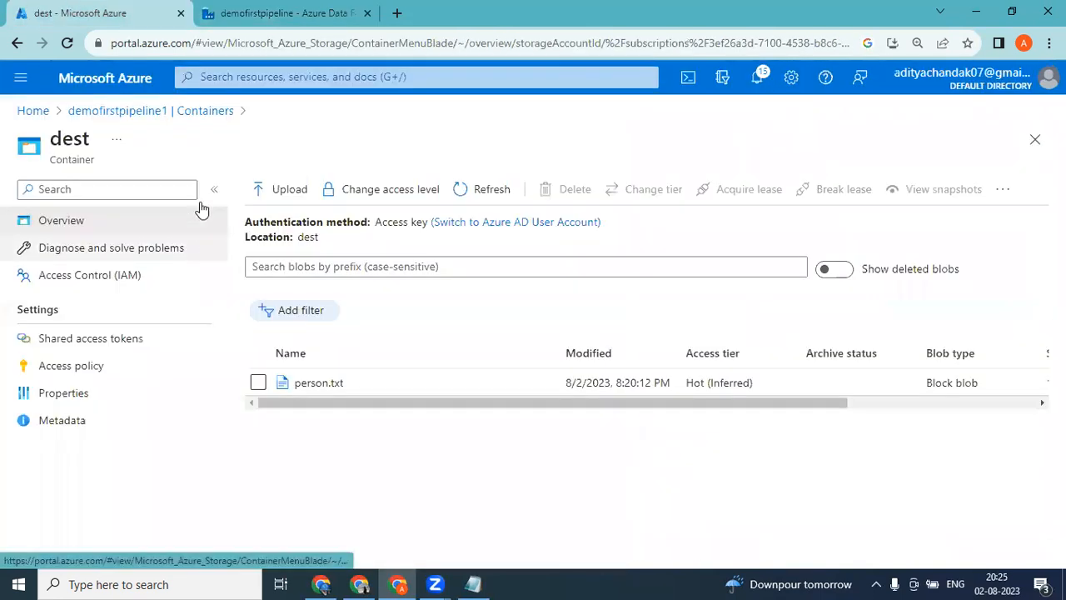
pyautogui.click(146, 111)
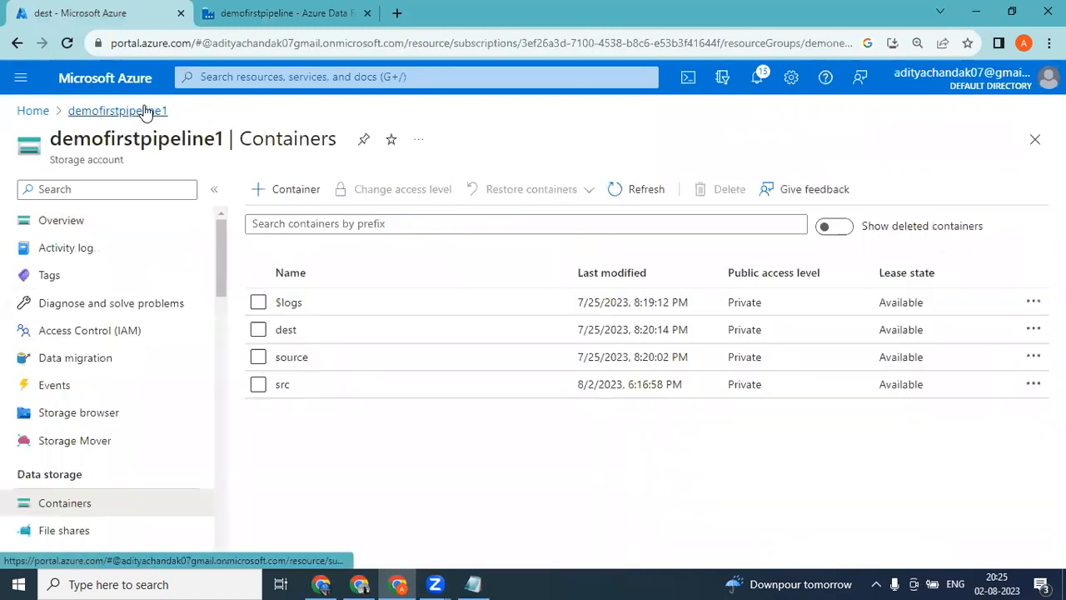
pyautogui.click(293, 358)
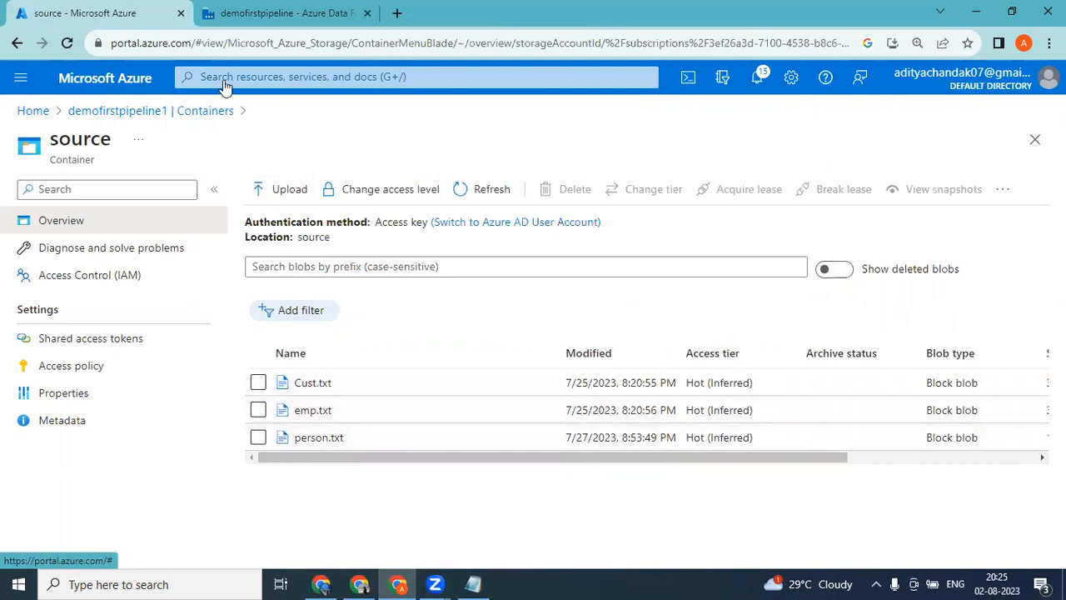
pyautogui.click(283, 12)
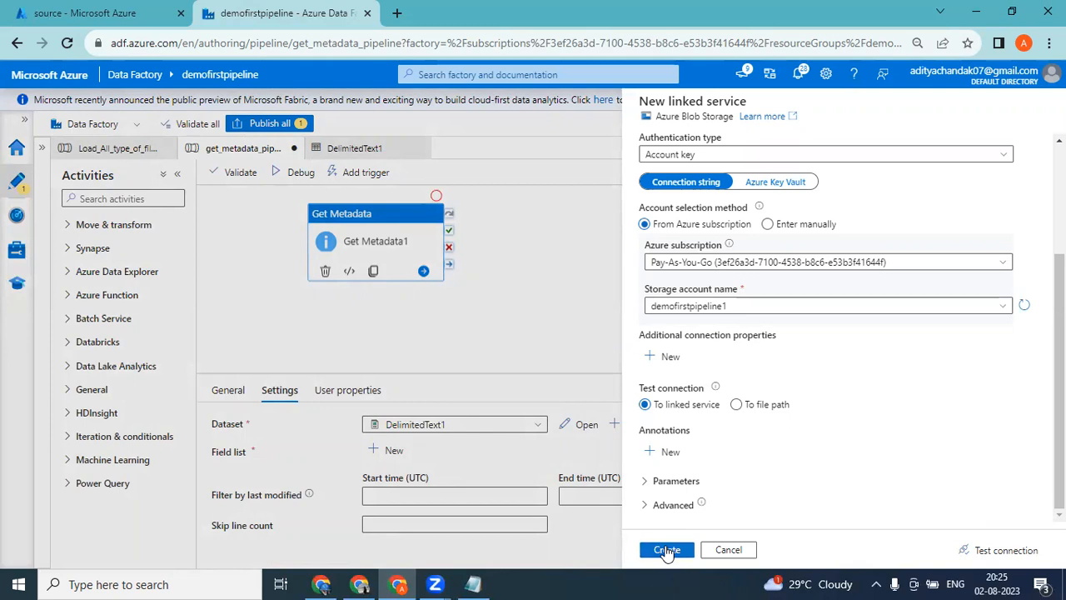
# Create the linked service and finish the getmeta dataset with the source container as its file path.
pyautogui.click(666, 549)
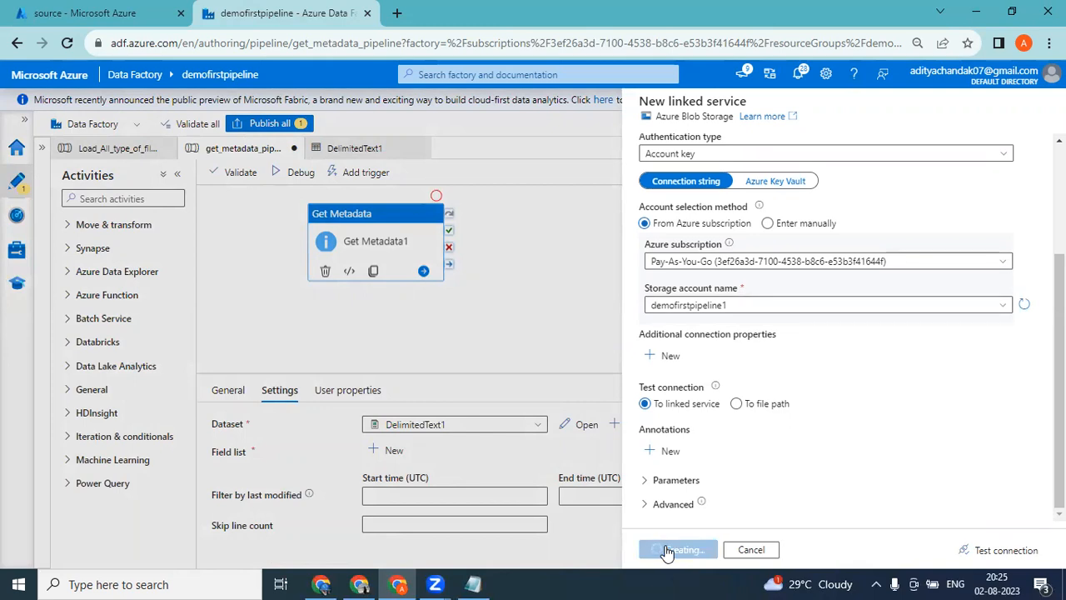
pyautogui.click(695, 231)
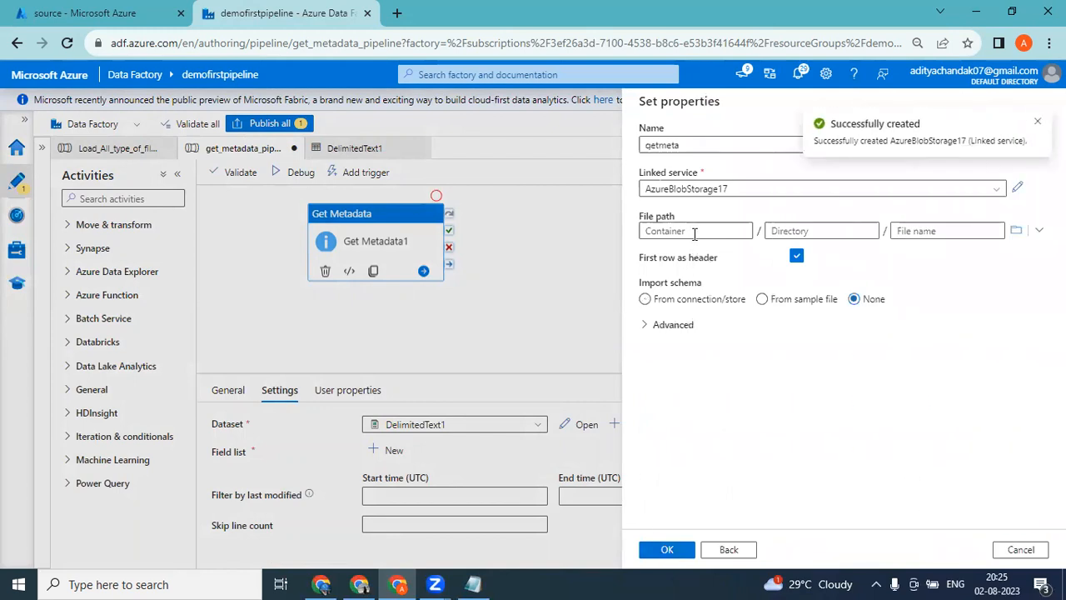
pyautogui.click(1016, 232)
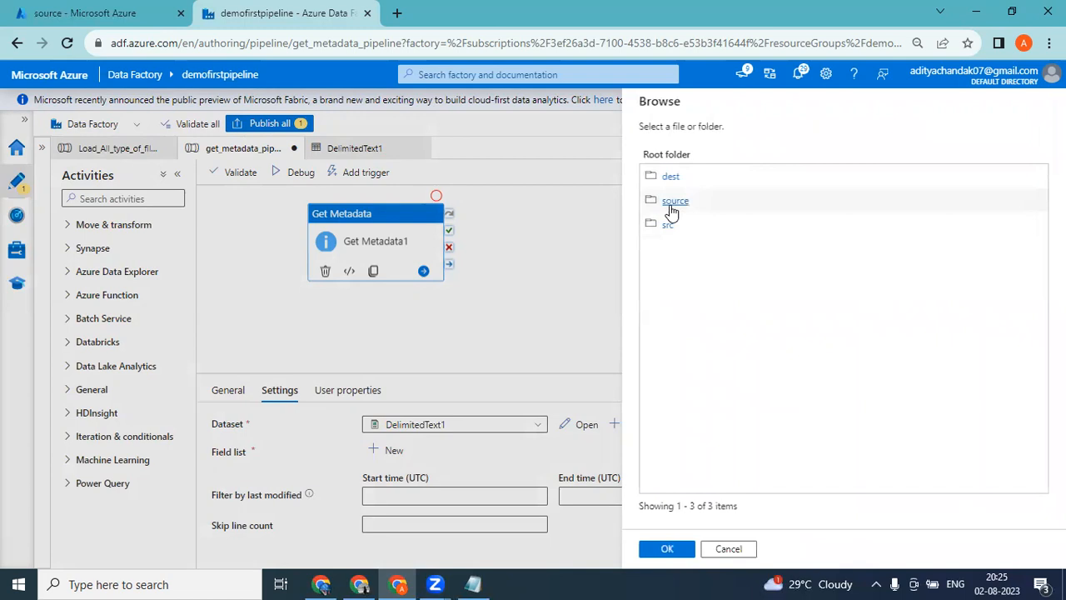
pyautogui.click(673, 203)
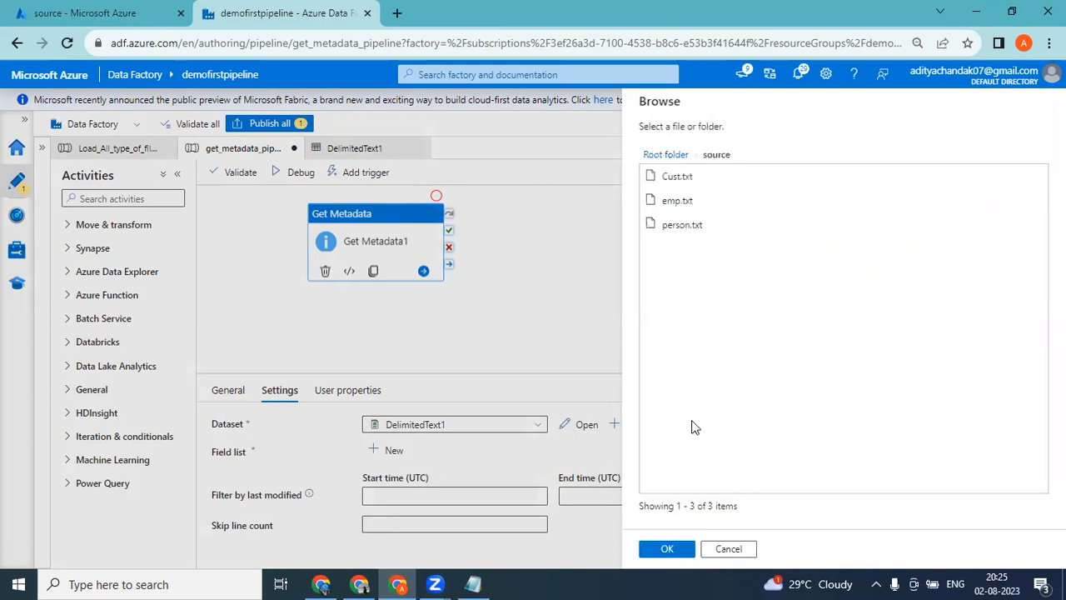
pyautogui.click(667, 549)
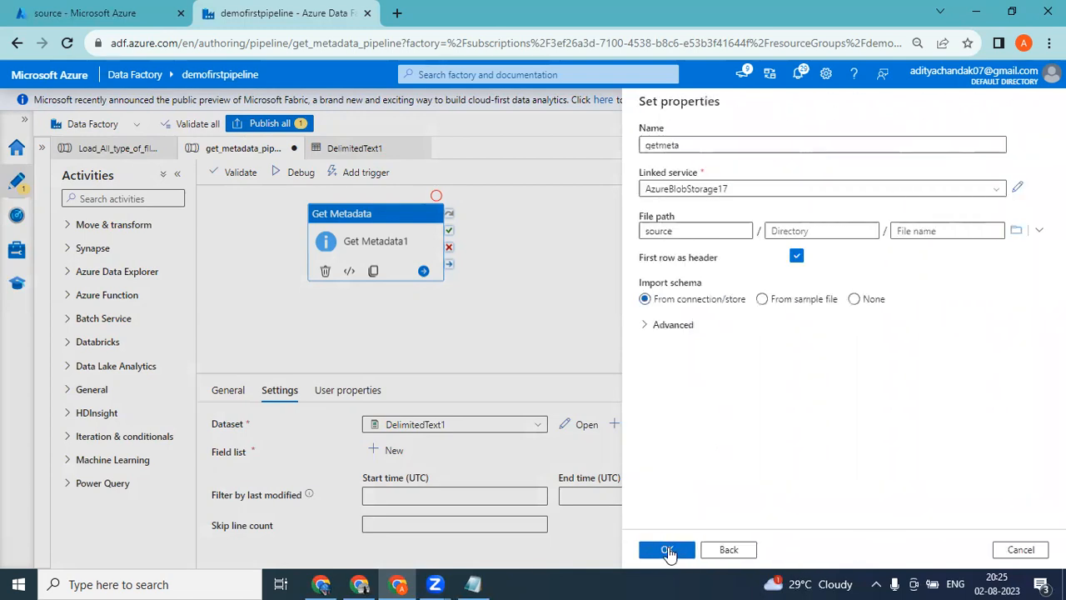
pyautogui.click(668, 551)
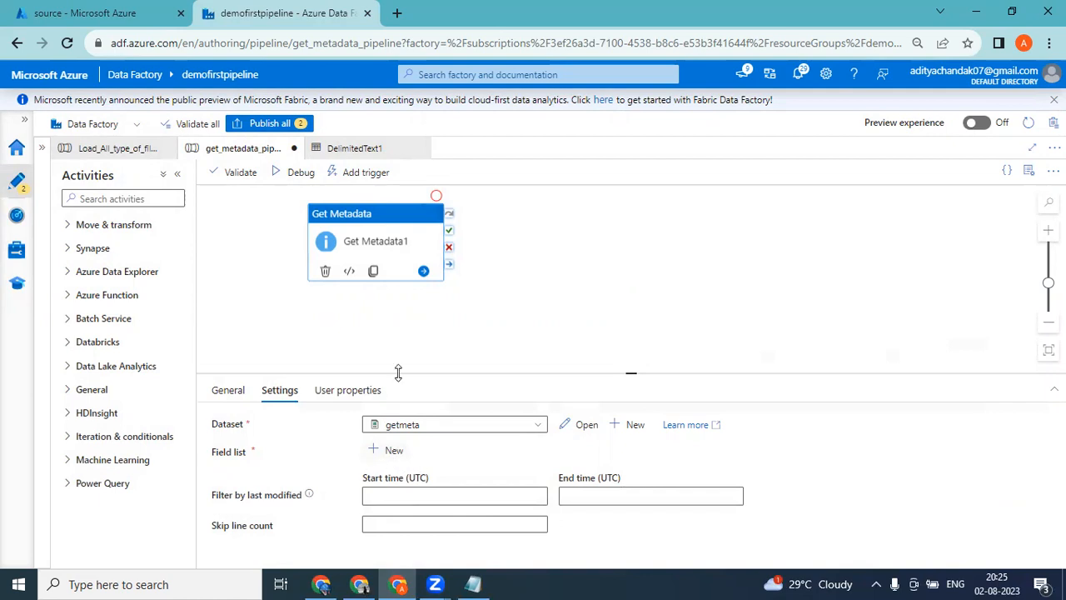
# Add a Child items argument to Get Metadata1's field list and check the source container's files in the Azure portal.
pyautogui.click(383, 456)
pyautogui.click(556, 499)
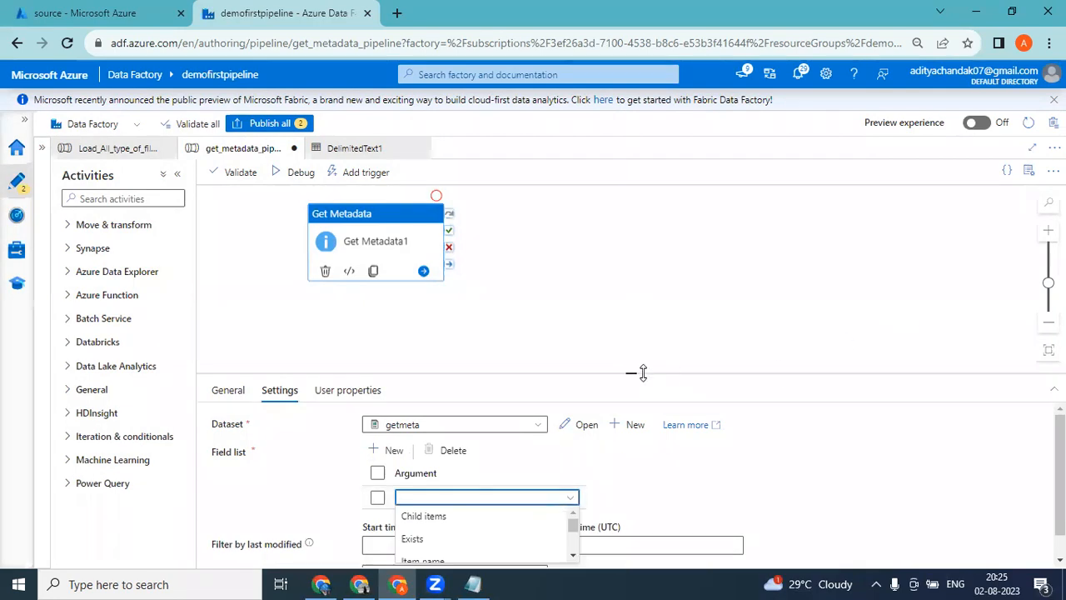
pyautogui.moveTo(634, 371); pyautogui.dragTo(642, 278)
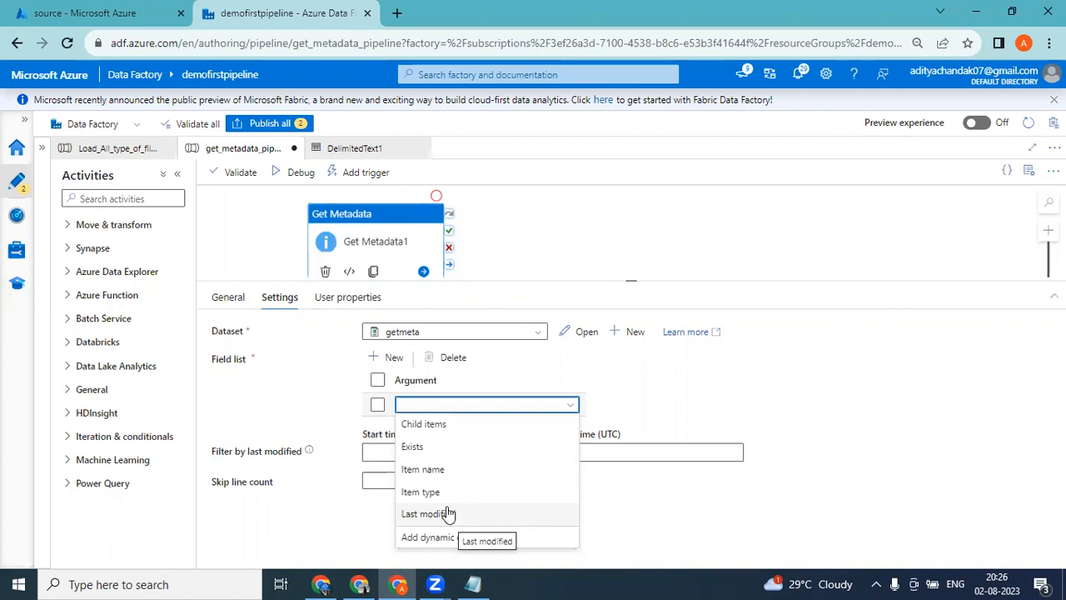
pyautogui.click(448, 425)
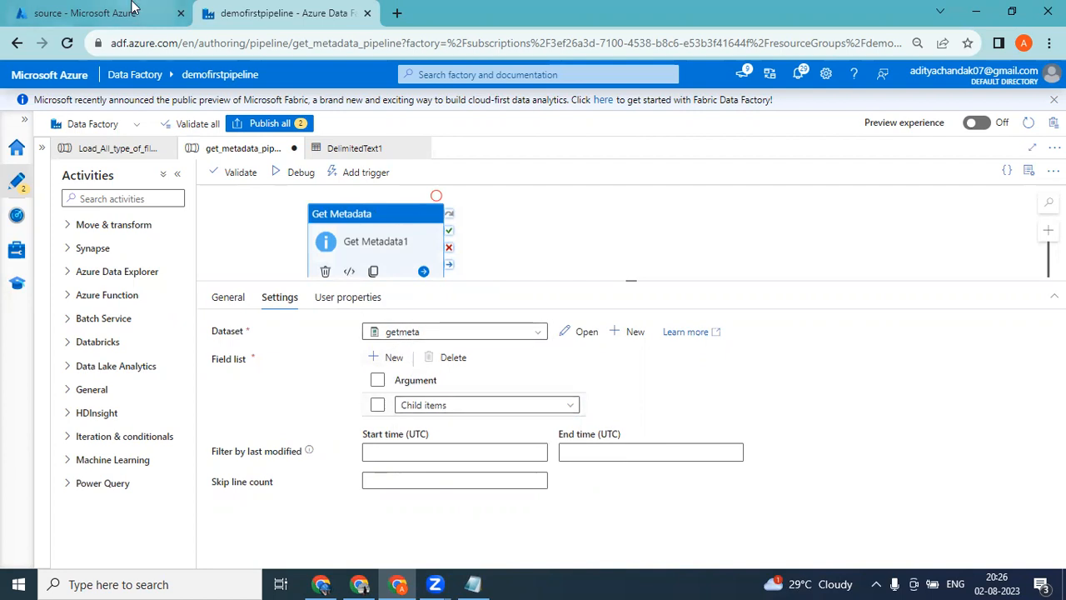
pyautogui.click(109, 12)
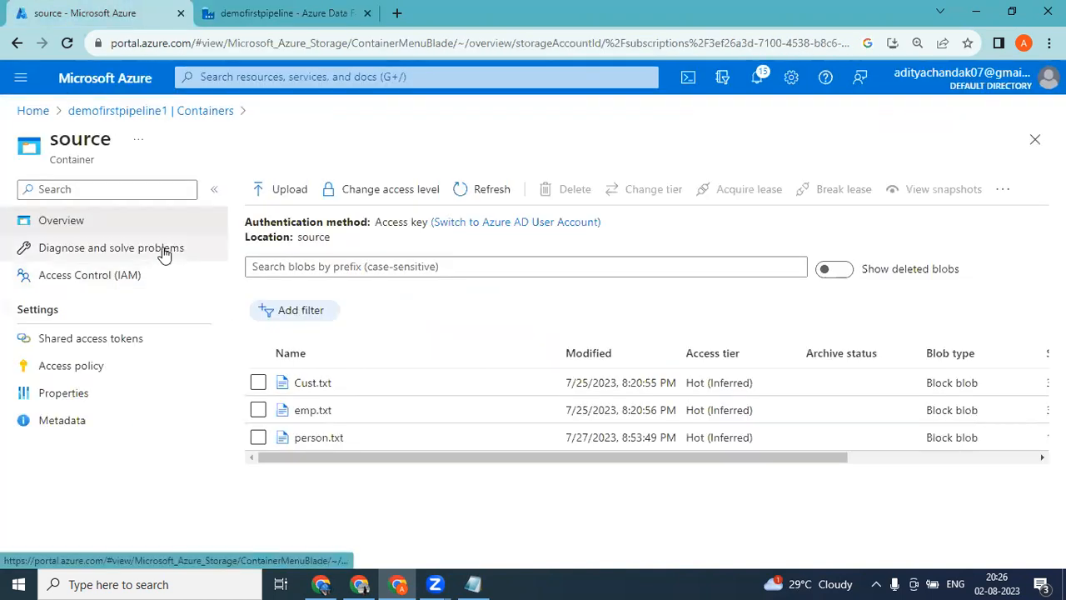
pyautogui.click(235, 10)
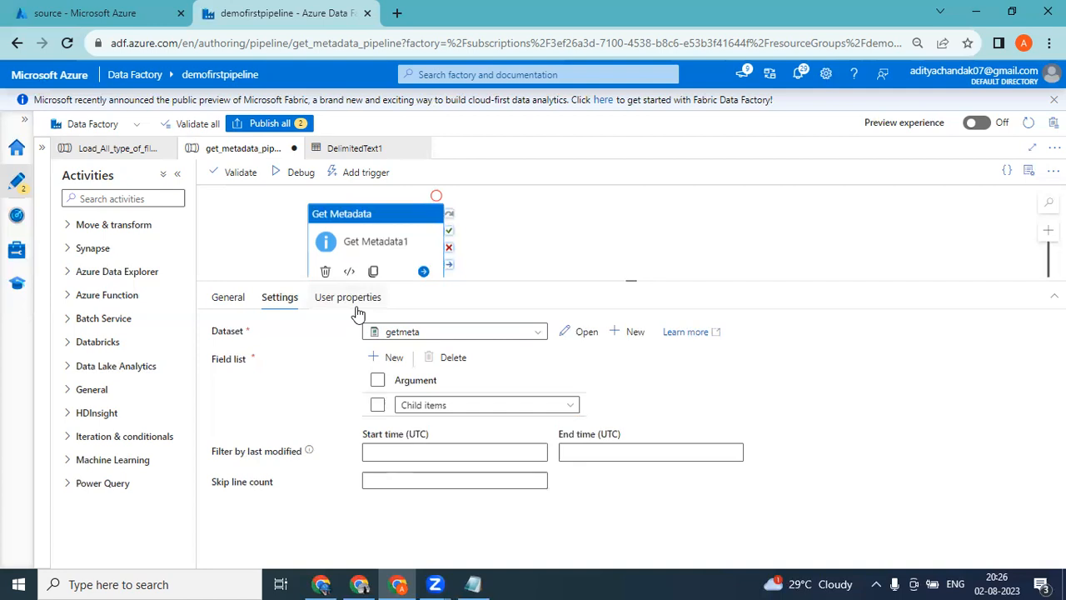
# Debug get_metadata_pipeline and open the Get Metadata1 run output maximized.
pyautogui.click(296, 177)
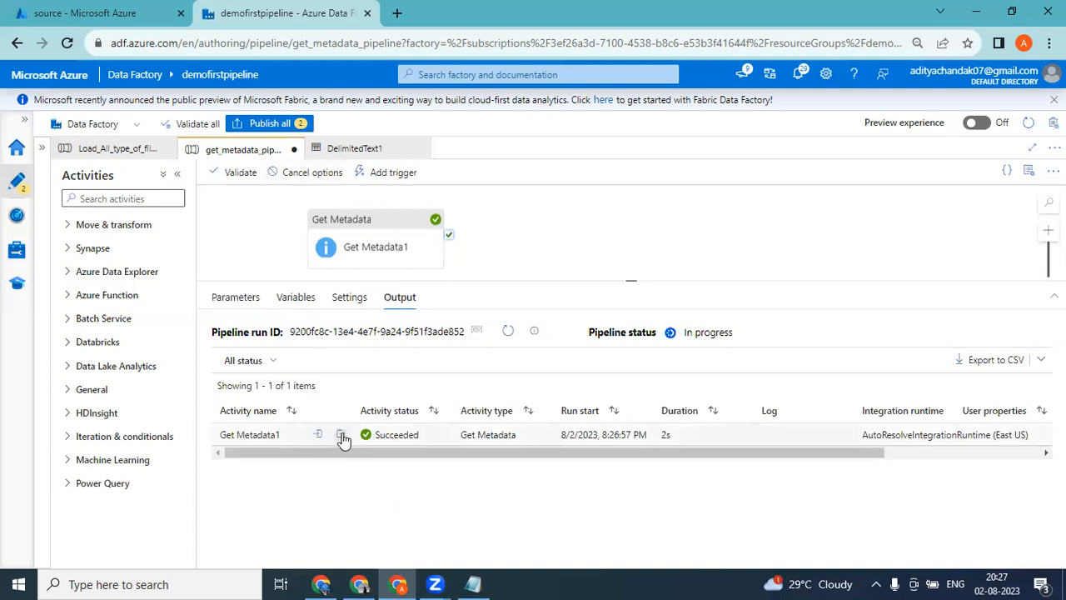
pyautogui.click(341, 436)
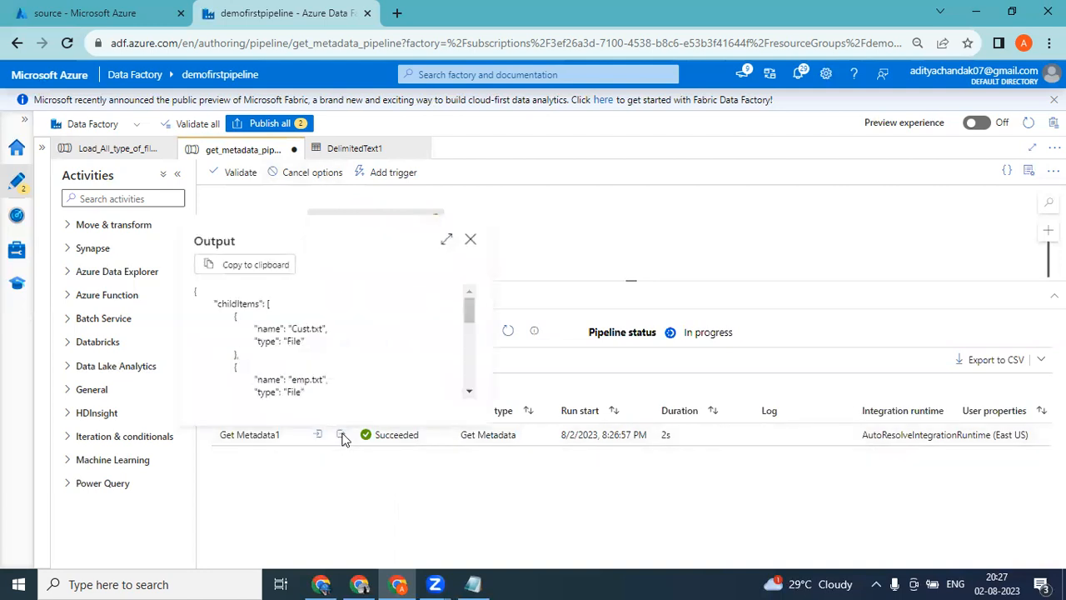
pyautogui.click(443, 242)
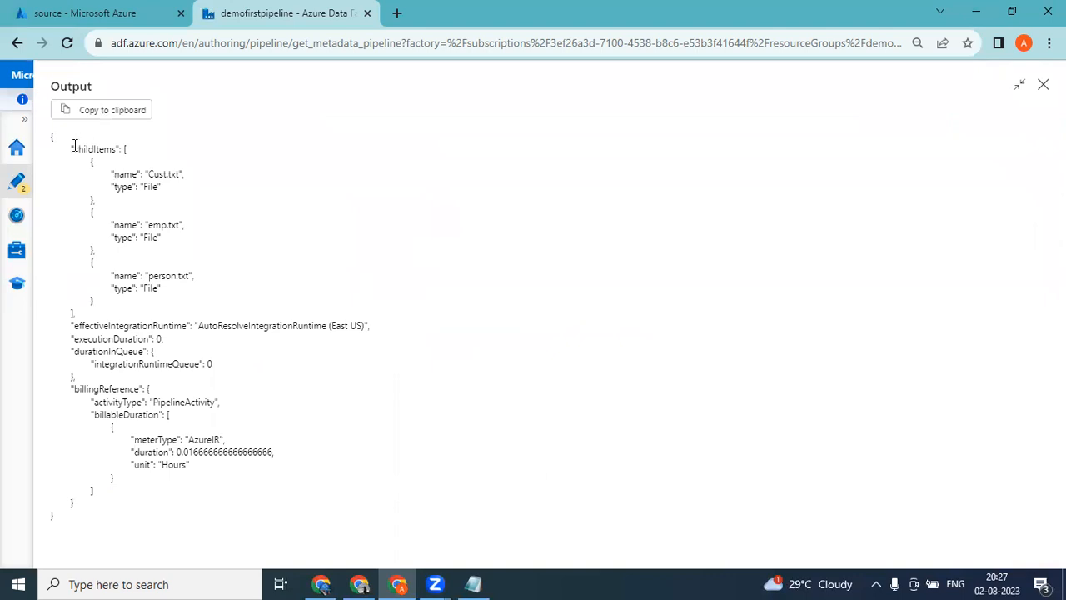
# Examine the childItems entries in the Get Metadata1 output and compare them with the files in the source container.
pyautogui.moveTo(74, 148); pyautogui.dragTo(125, 178)
pyautogui.click(187, 190)
pyautogui.moveTo(72, 148); pyautogui.dragTo(213, 313)
pyautogui.click(208, 227)
pyautogui.moveTo(167, 188); pyautogui.dragTo(87, 173)
pyautogui.click(106, 206)
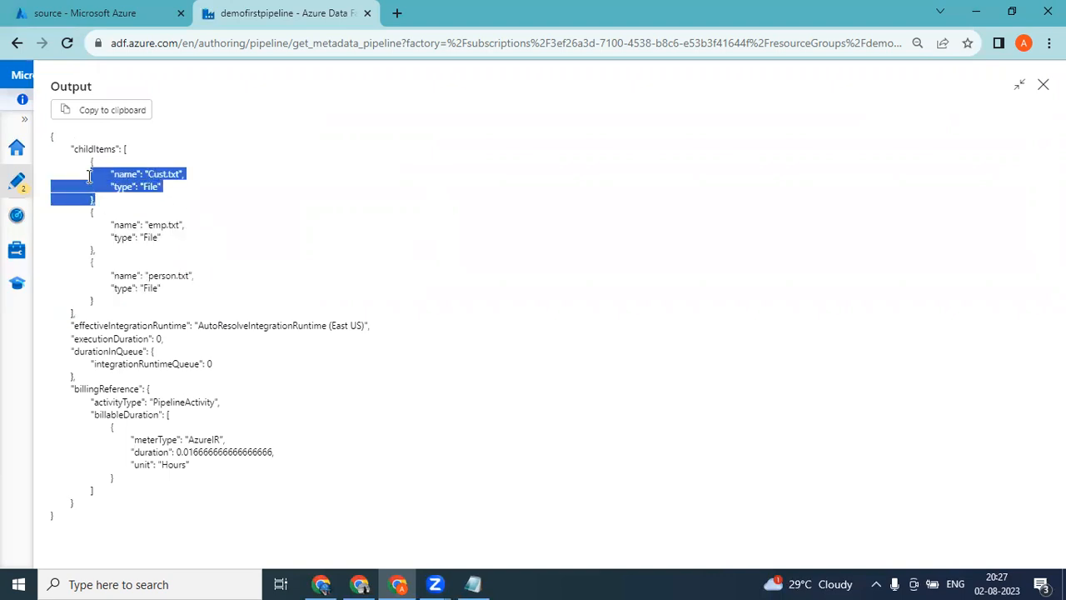
pyautogui.click(197, 200)
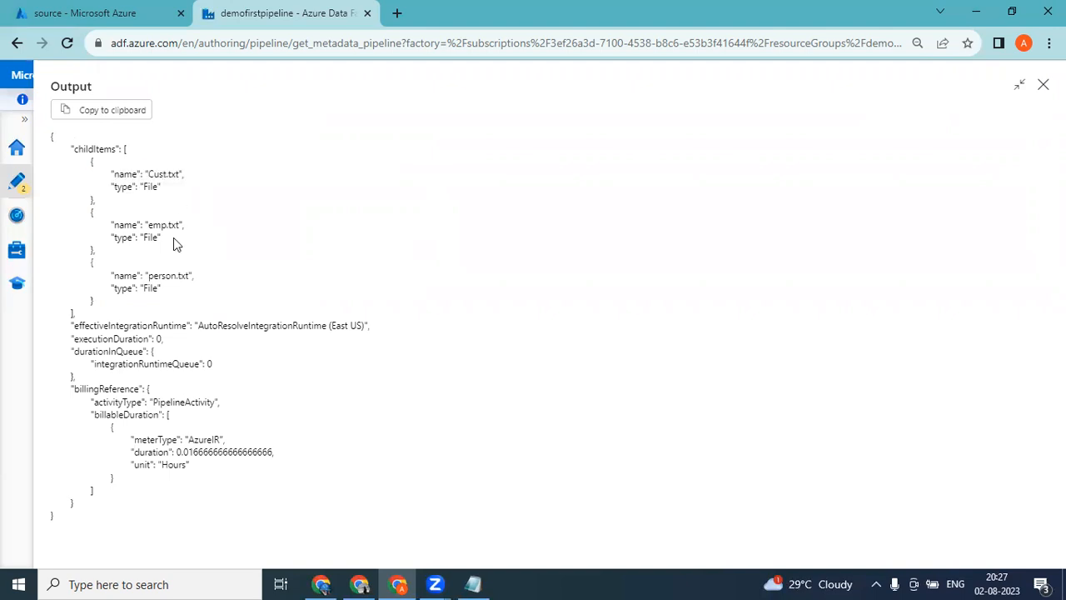
pyautogui.click(123, 6)
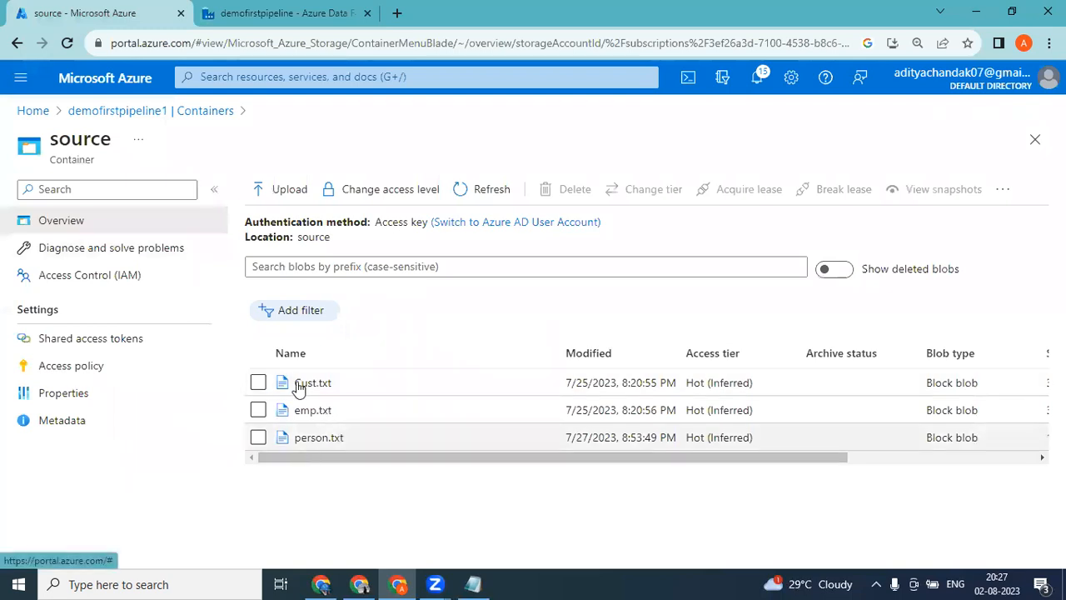
pyautogui.click(248, 6)
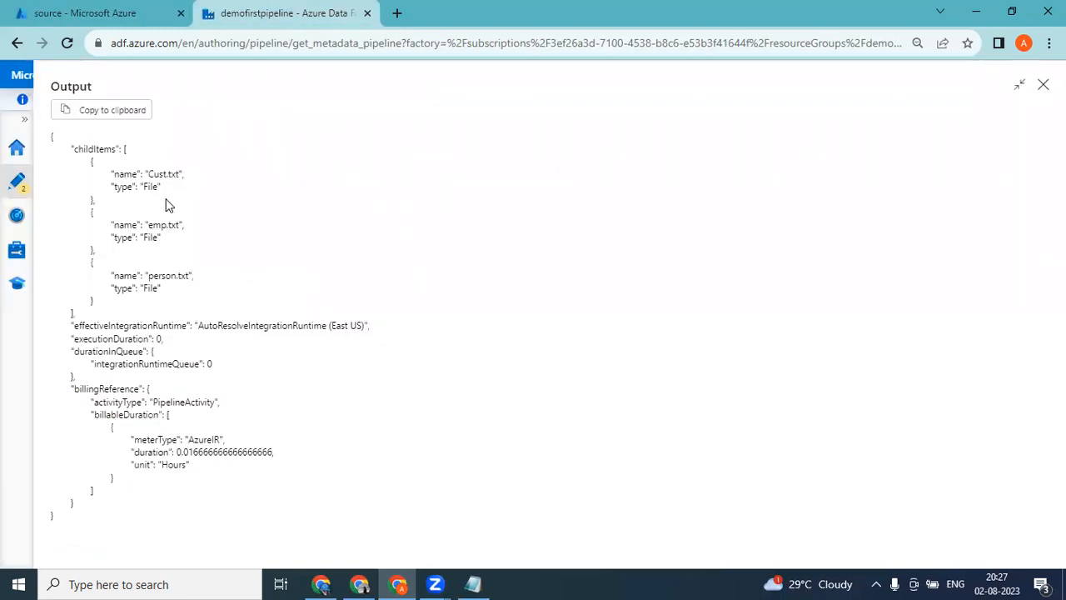
pyautogui.click(131, 8)
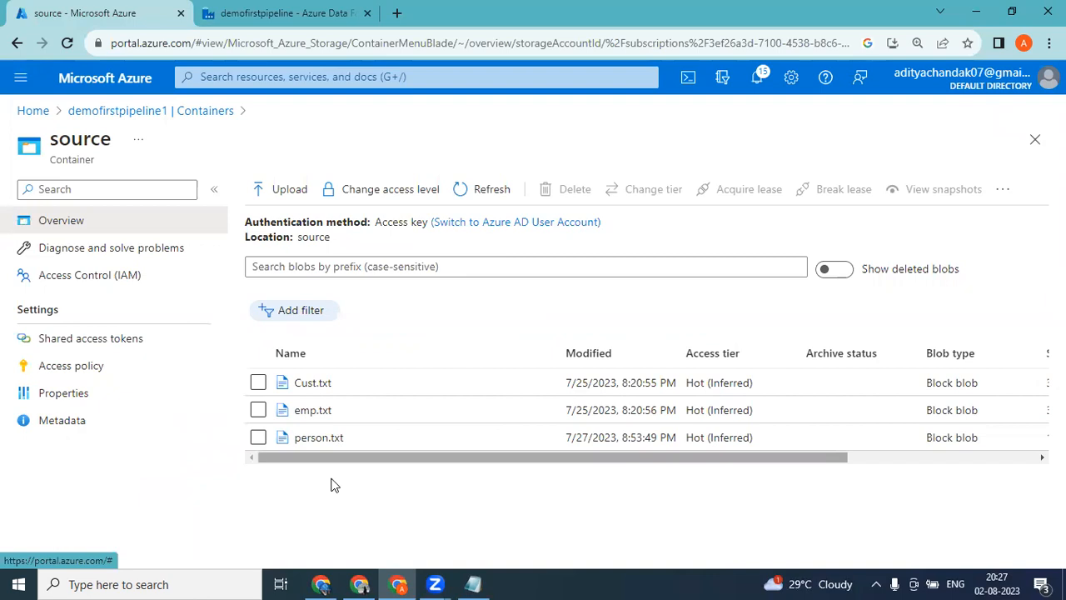
pyautogui.click(215, 22)
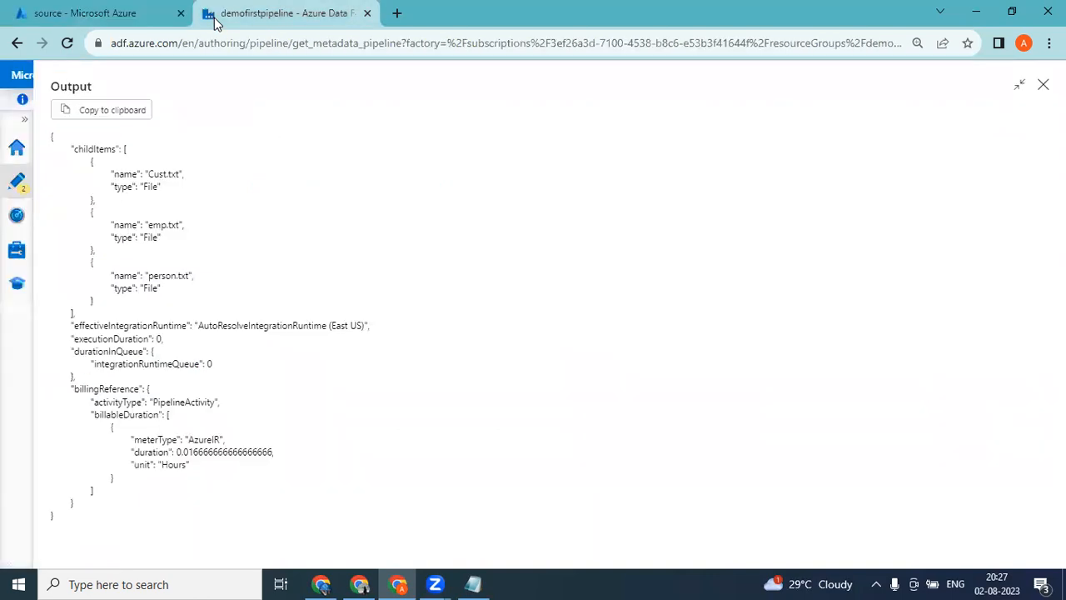
# Upload Customer.csv from the Azure_Training folder to the source container in the Azure portal.
pyautogui.click(107, 6)
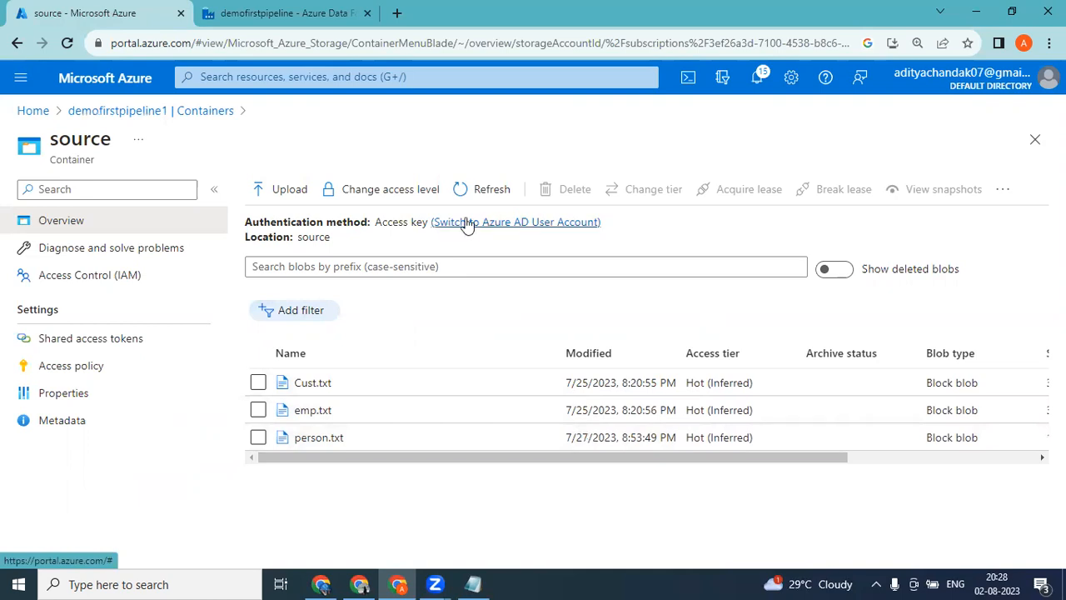
pyautogui.click(291, 190)
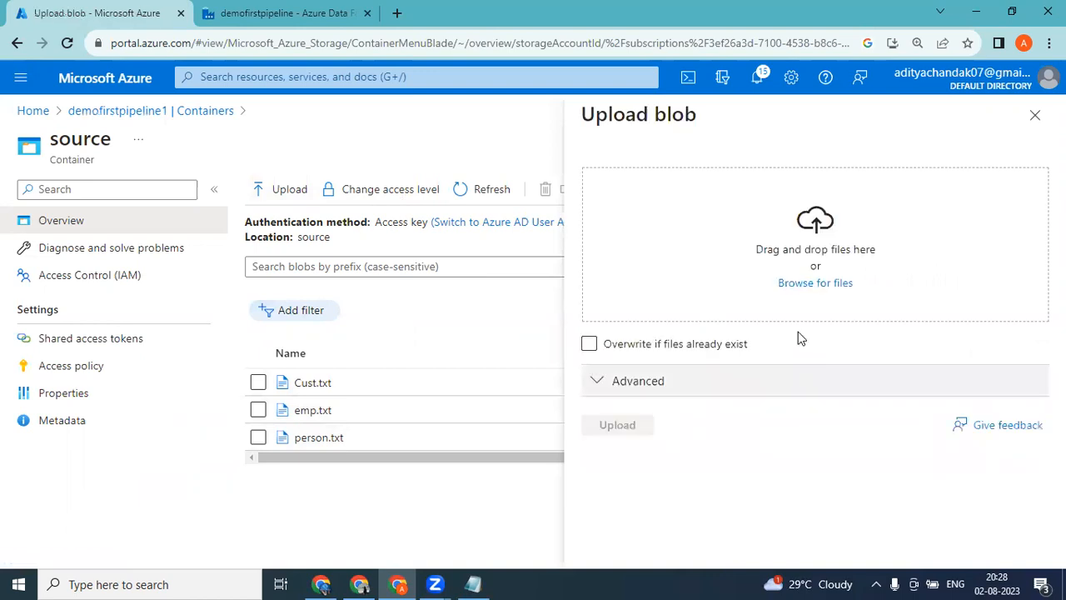
pyautogui.click(817, 285)
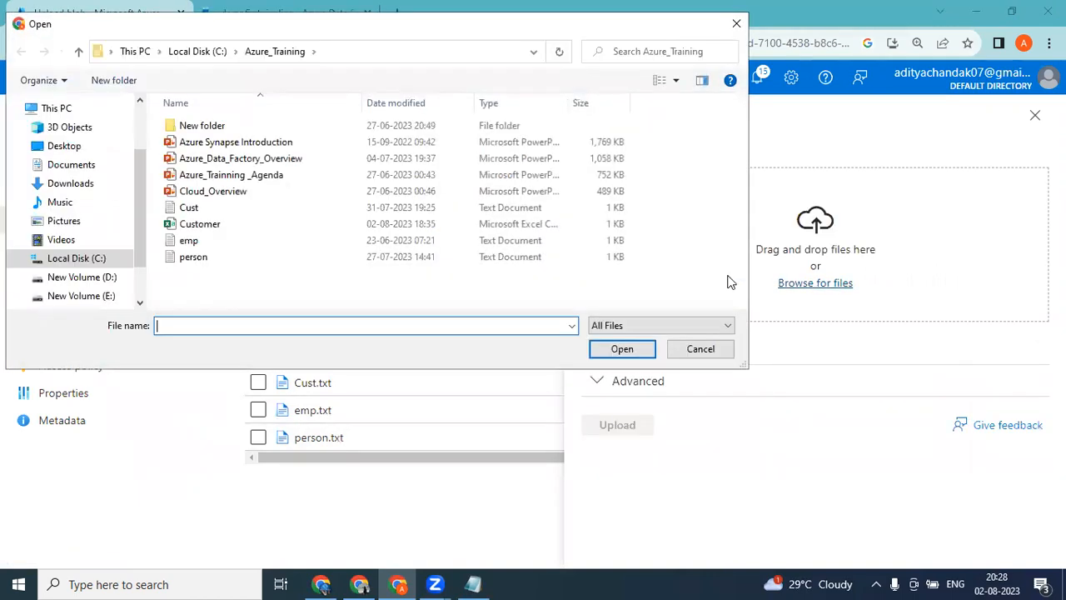
pyautogui.doubleClick(213, 224)
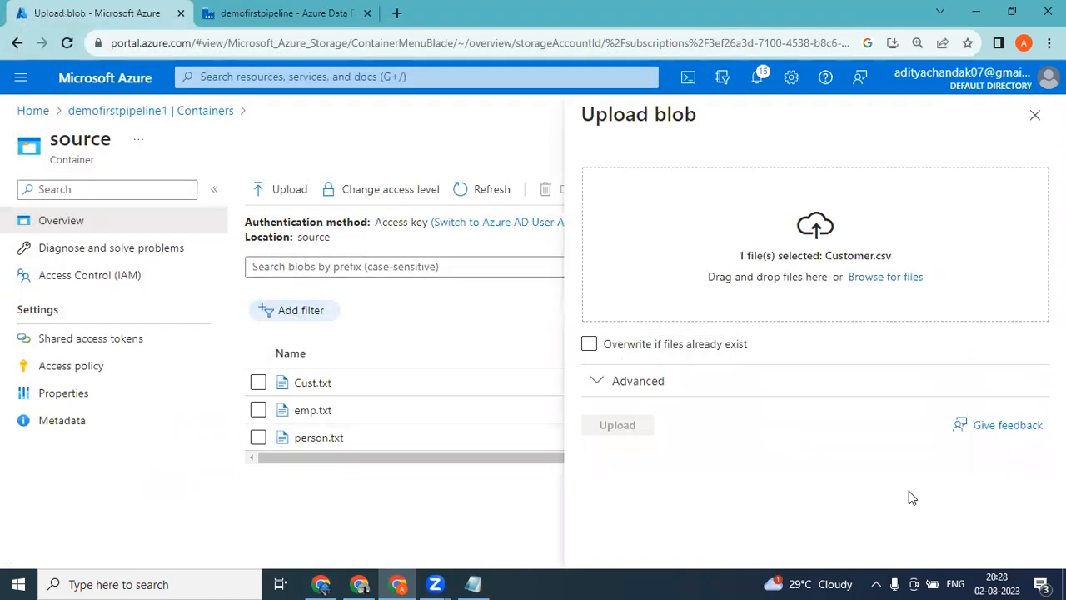
pyautogui.click(620, 426)
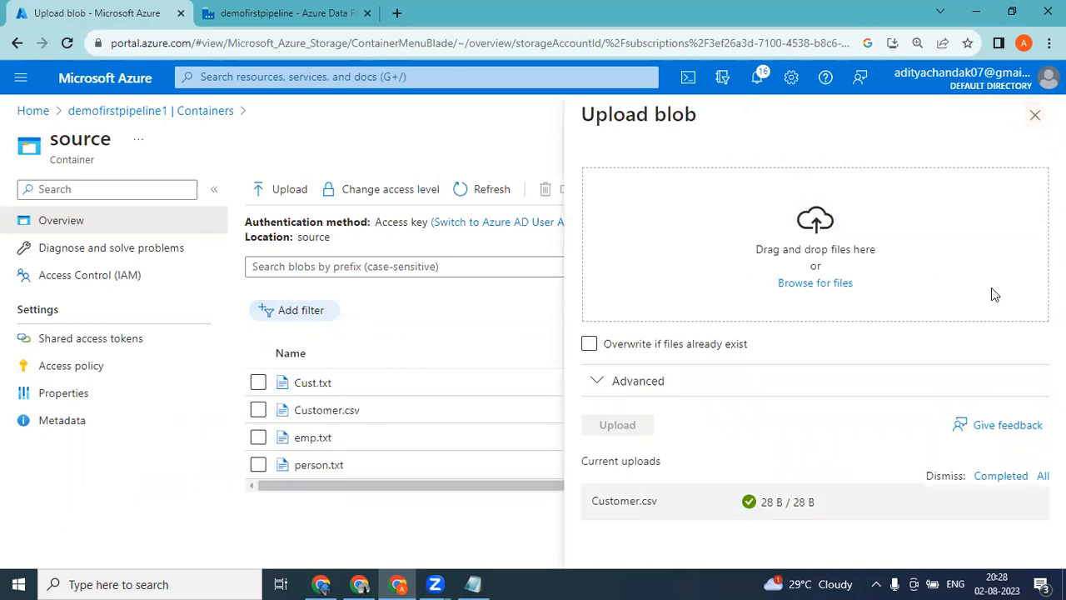
# Debug get_metadata_pipeline again in Azure Data Factory and open the new Get Metadata1 run output maximized.
pyautogui.click(1035, 115)
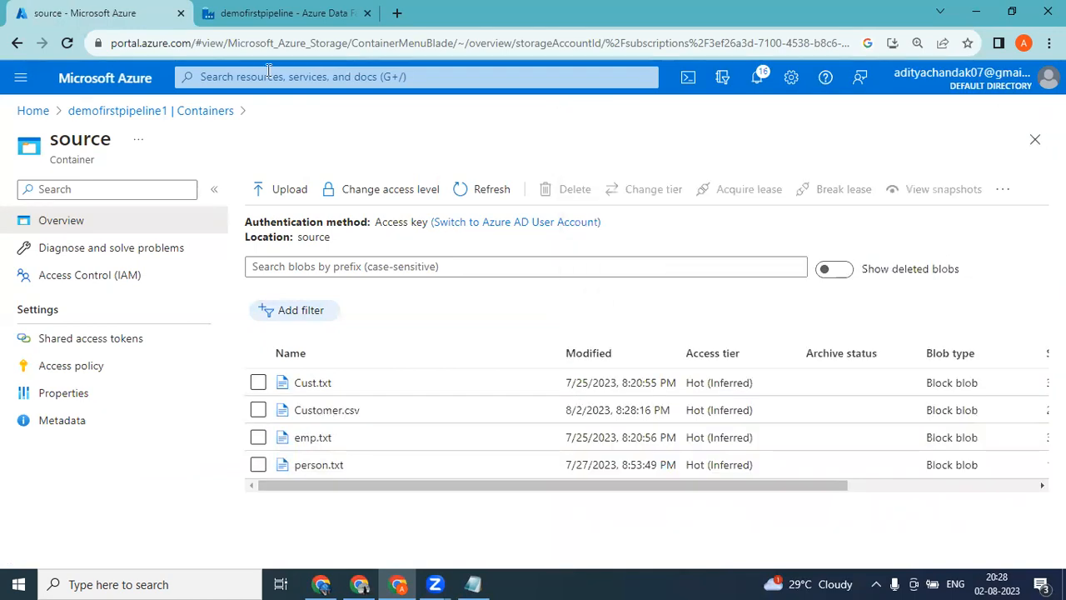
pyautogui.click(244, 10)
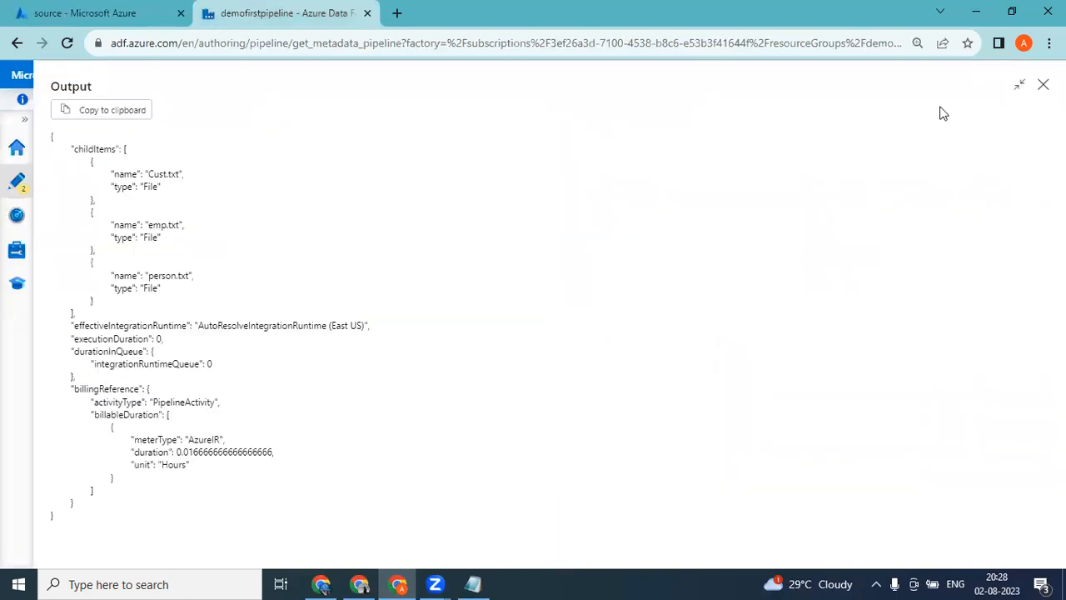
pyautogui.click(1043, 85)
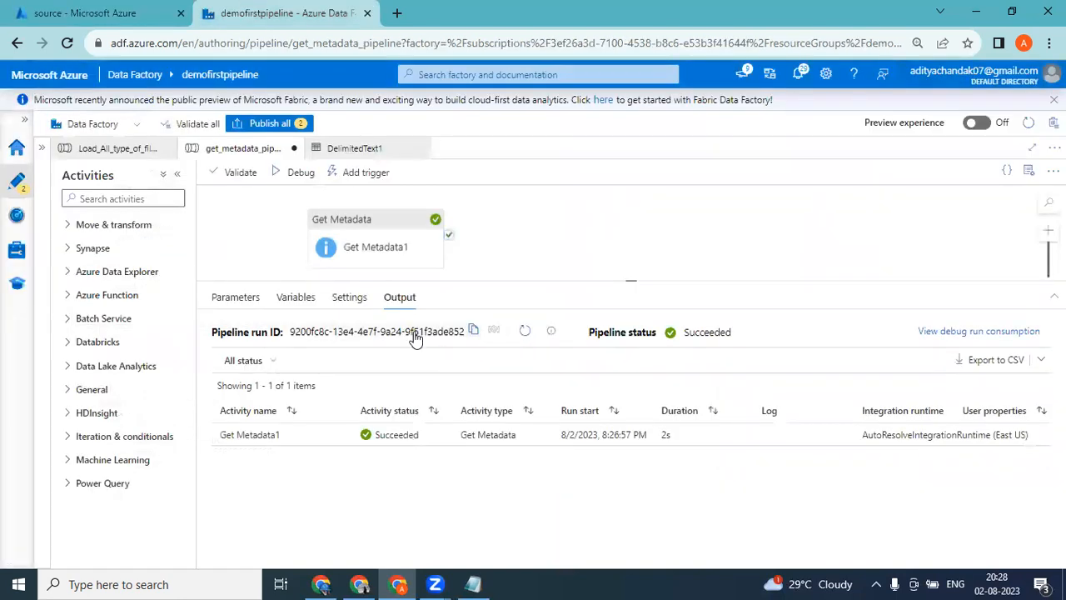
pyautogui.click(381, 227)
pyautogui.click(299, 176)
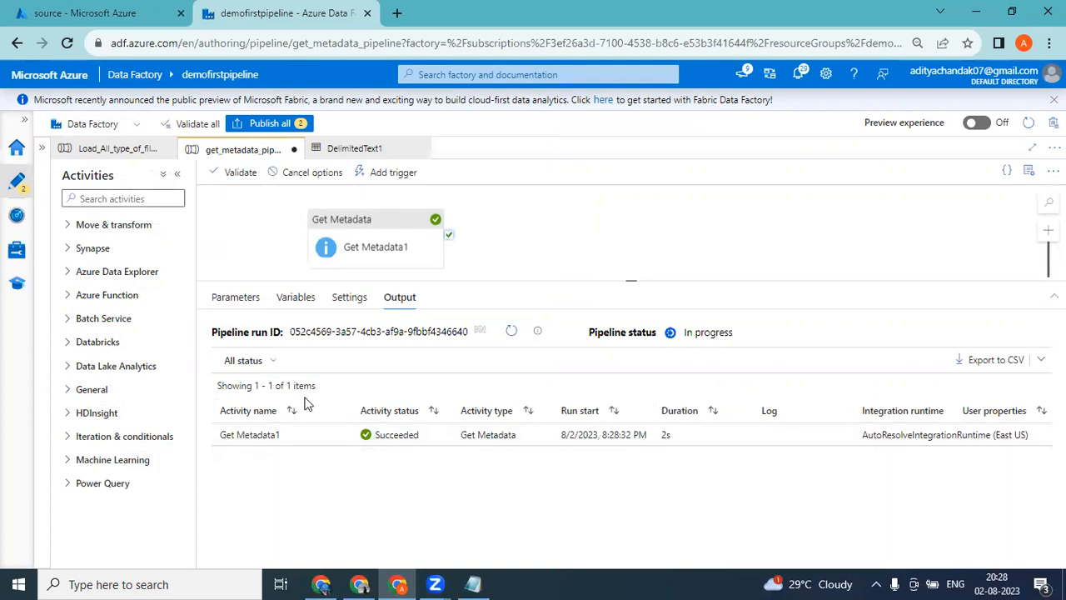
pyautogui.click(340, 436)
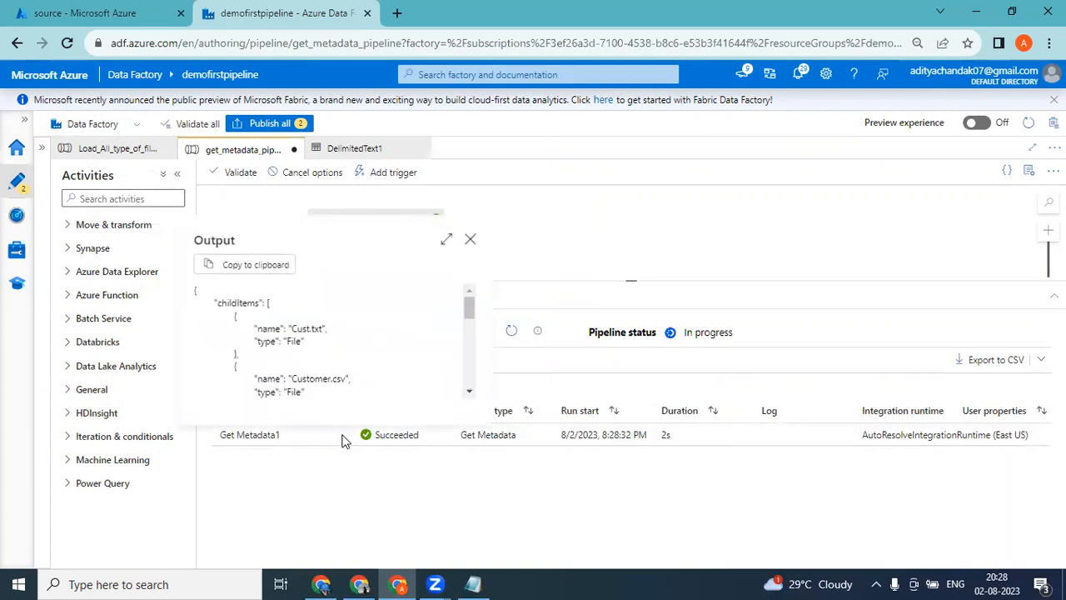
pyautogui.click(446, 243)
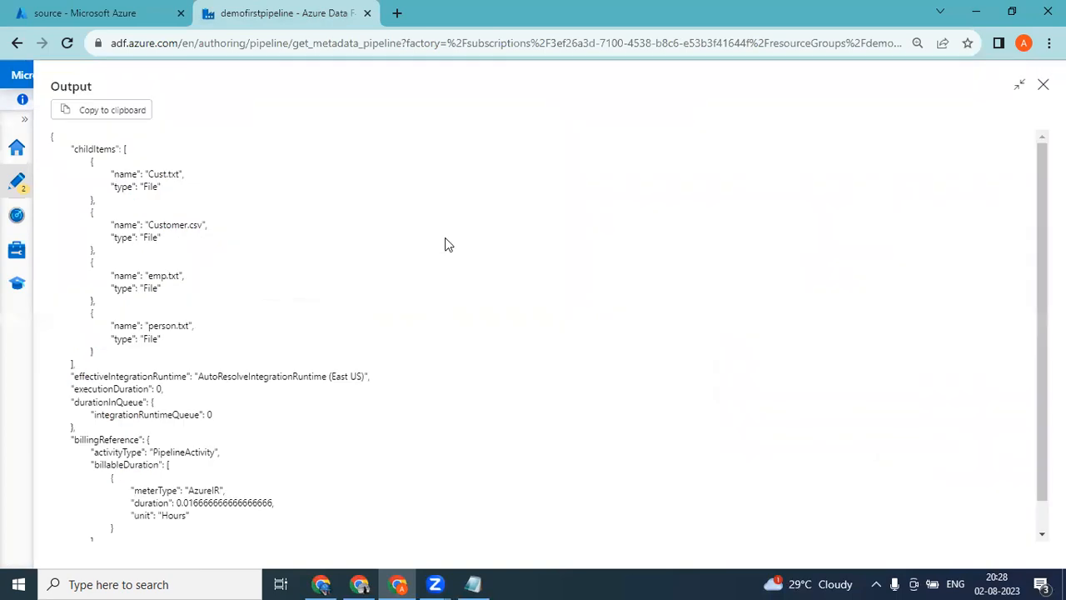
# Examine the childItems entries in the new Get Metadata1 output, checking for Customer.csv among the source container's files.
pyautogui.moveTo(137, 174); pyautogui.dragTo(207, 181)
pyautogui.moveTo(146, 224); pyautogui.dragTo(236, 240)
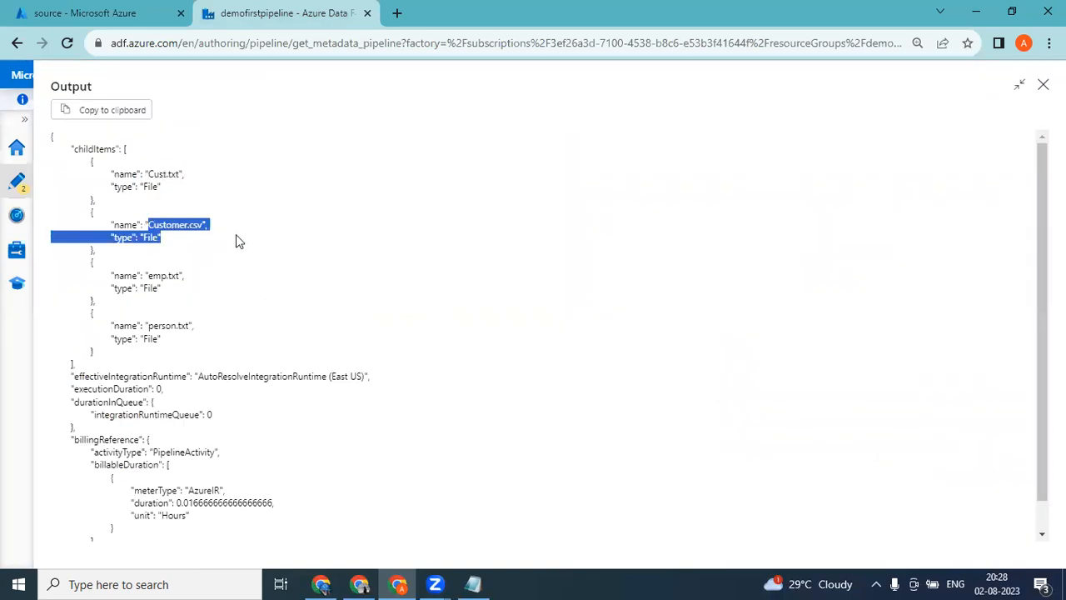
pyautogui.moveTo(140, 287); pyautogui.dragTo(209, 286)
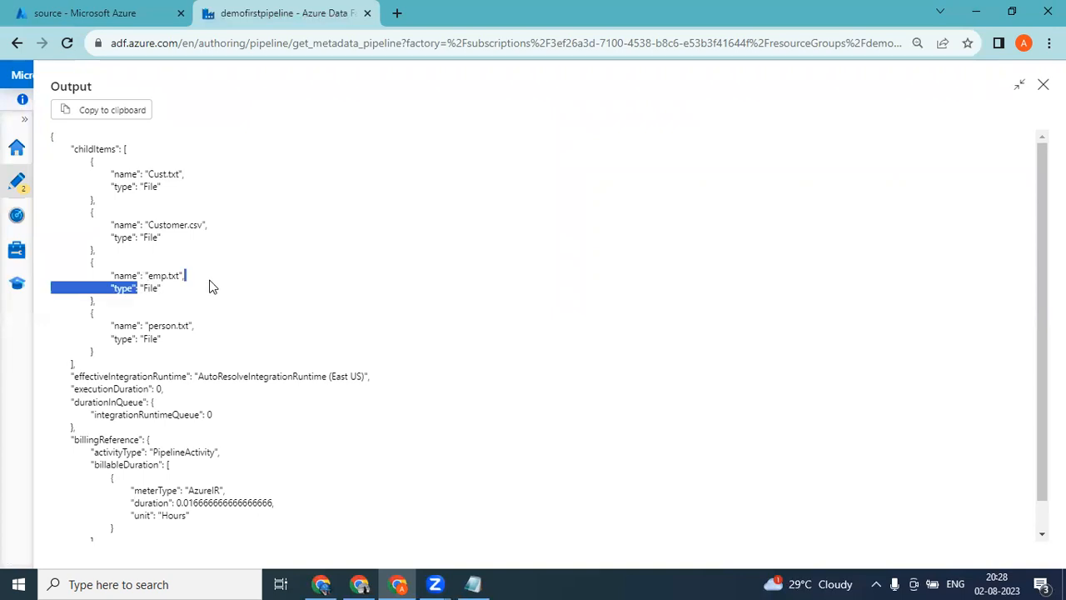
pyautogui.click(150, 323)
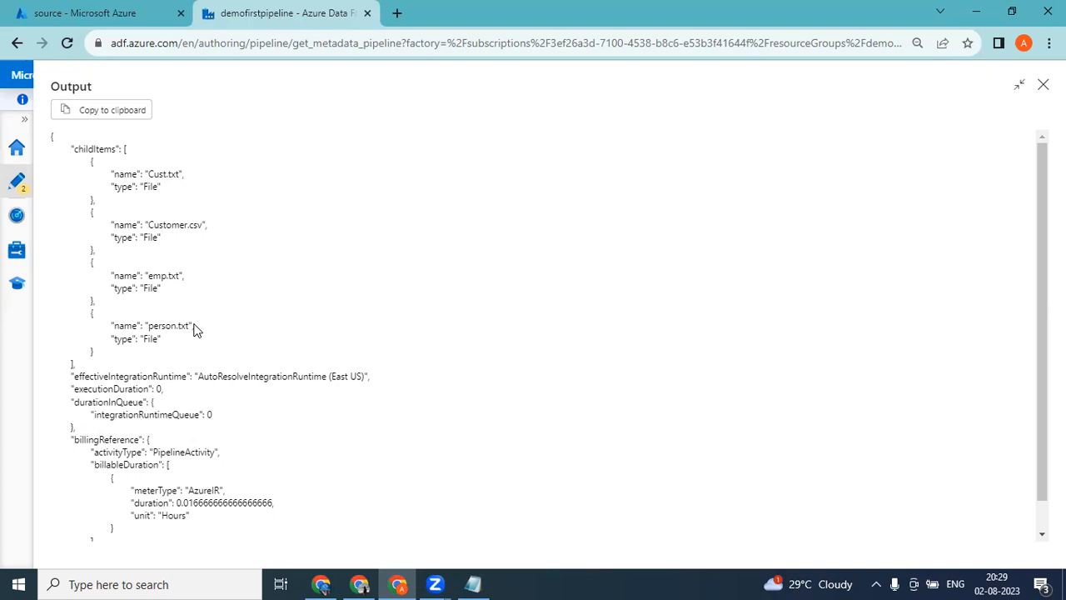
# Delete Customer.csv from the source container in the Azure portal, without also deleting blob snapshots.
pyautogui.click(79, 13)
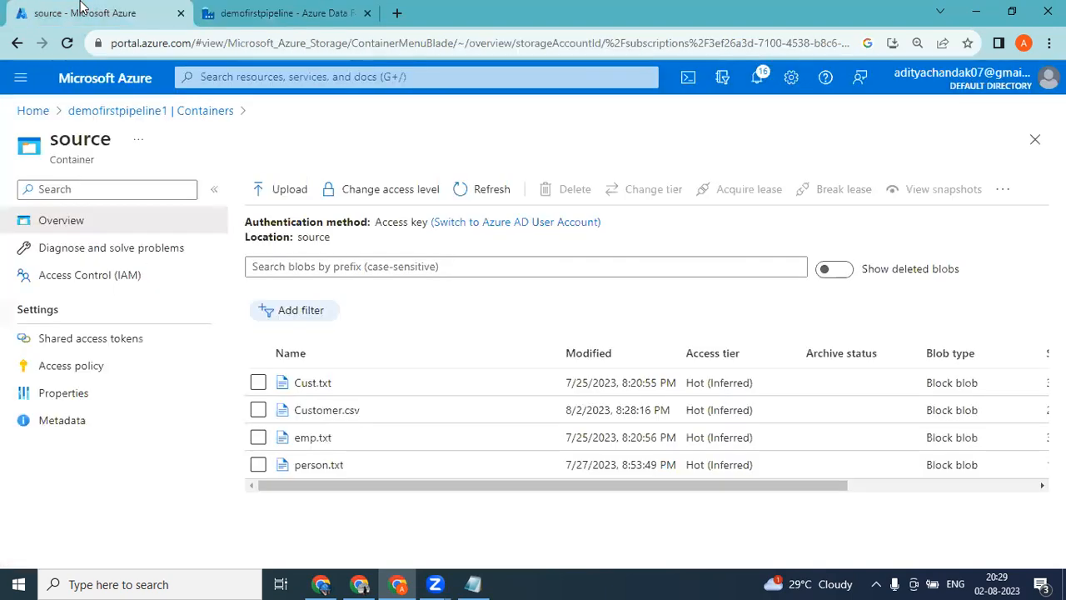
pyautogui.moveTo(766, 487); pyautogui.dragTo(614, 506)
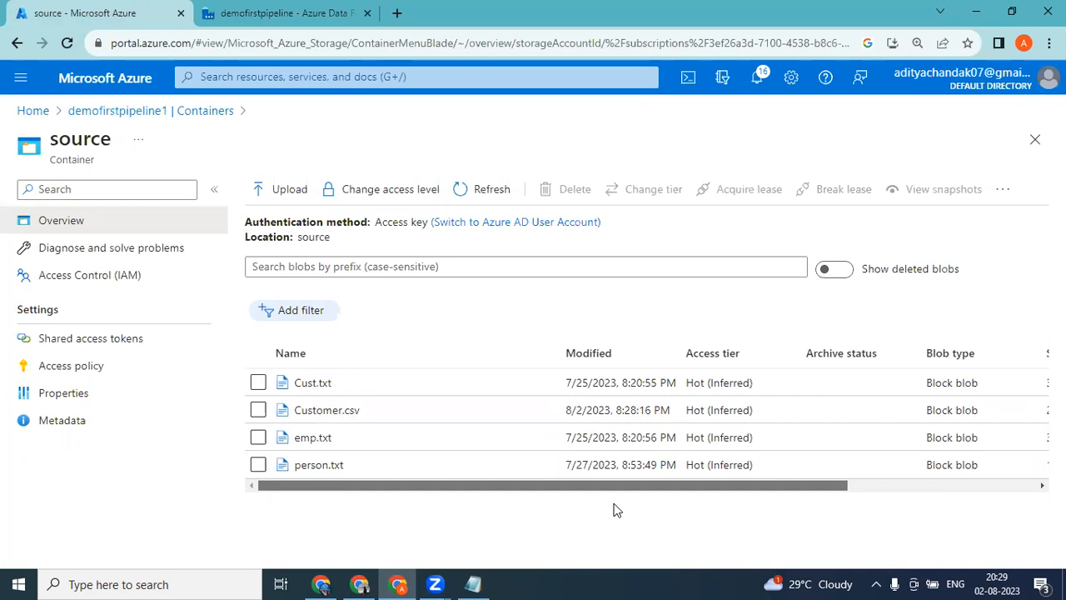
pyautogui.hscroll(5, 855, 507)
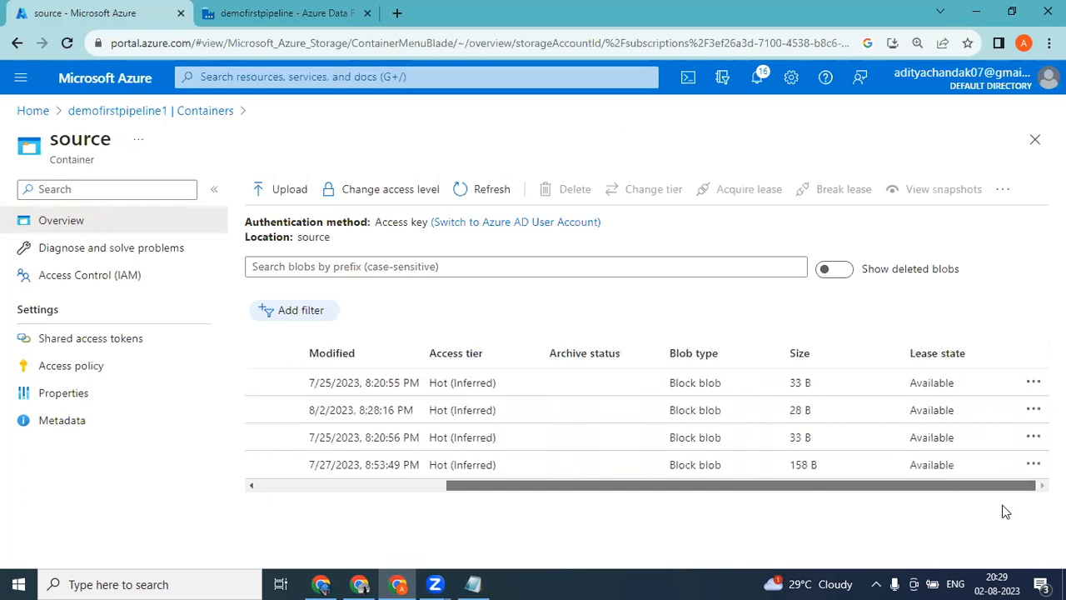
pyautogui.click(1033, 409)
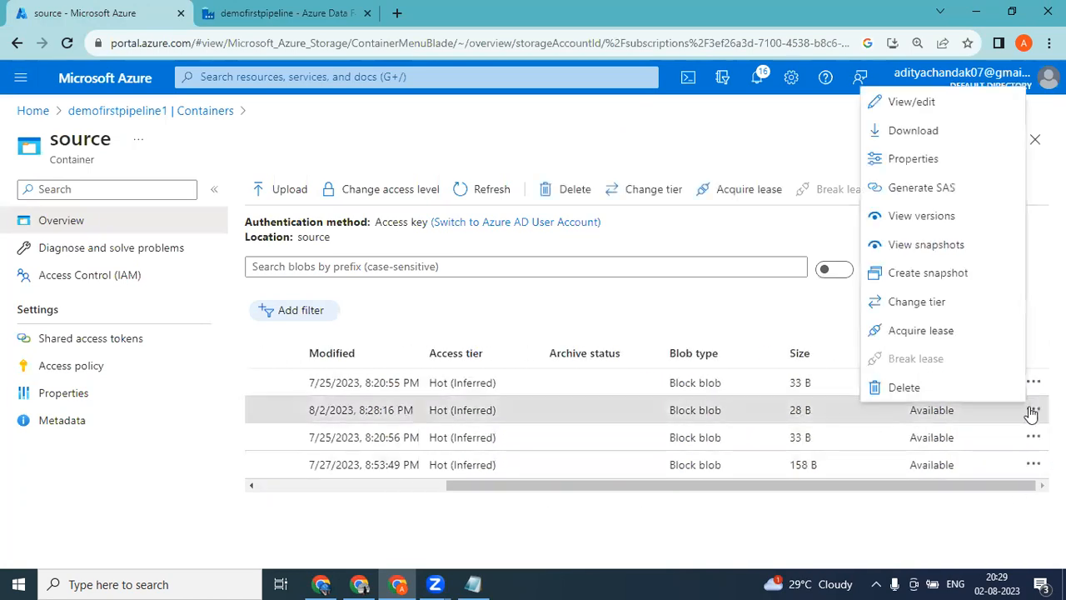
pyautogui.click(903, 387)
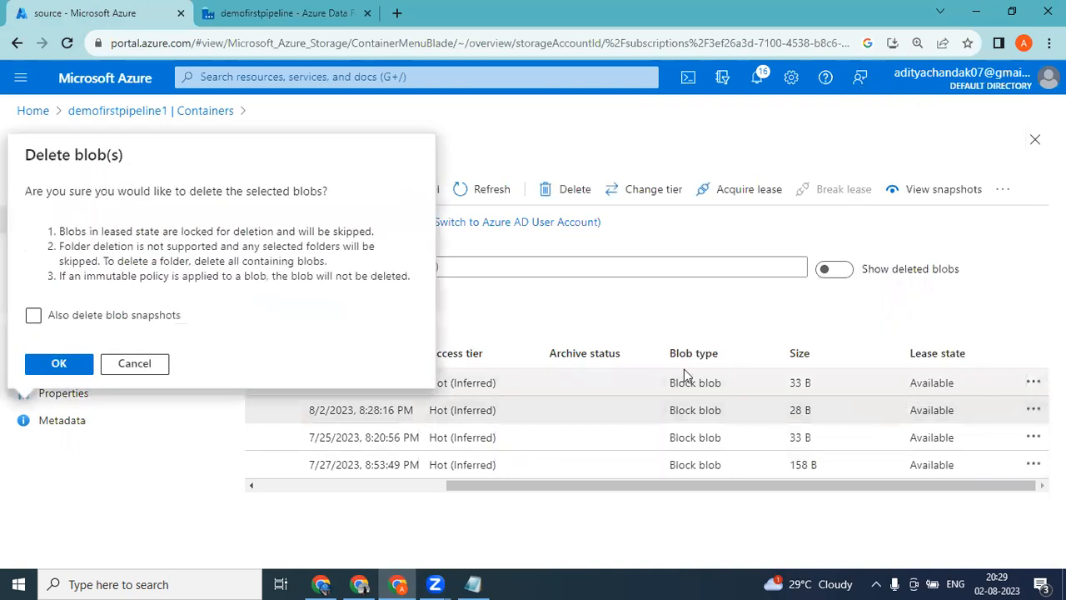
pyautogui.click(58, 363)
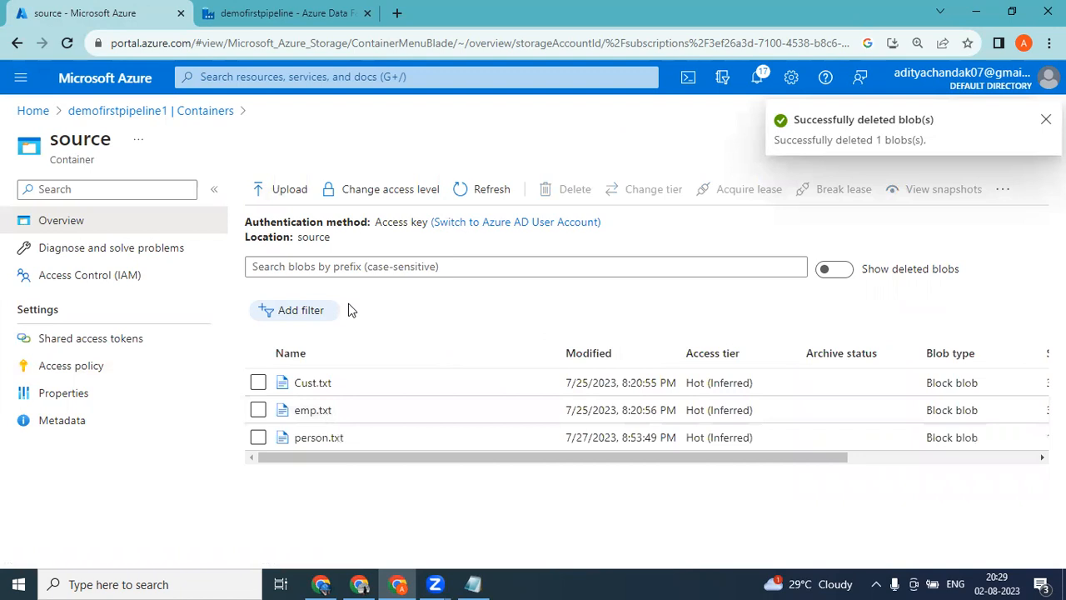
# Switch to the Notepad notes and insert two blank lines between "Getmetadata" and "For each loop".
pyautogui.click(473, 584)
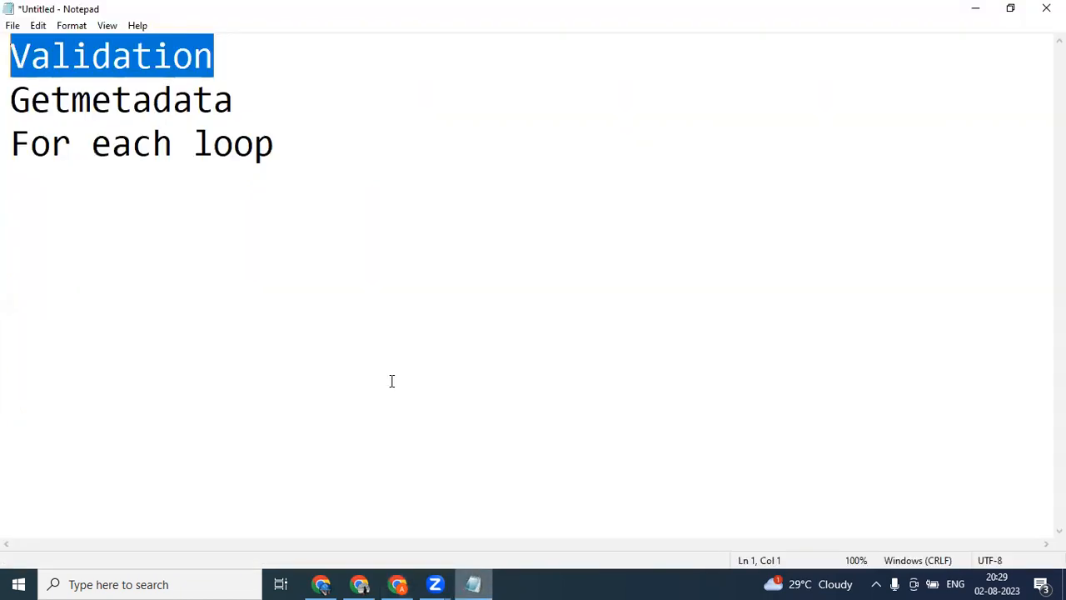
pyautogui.click(312, 179)
pyautogui.click(255, 98)
pyautogui.press('Return')
pyautogui.press('Return')
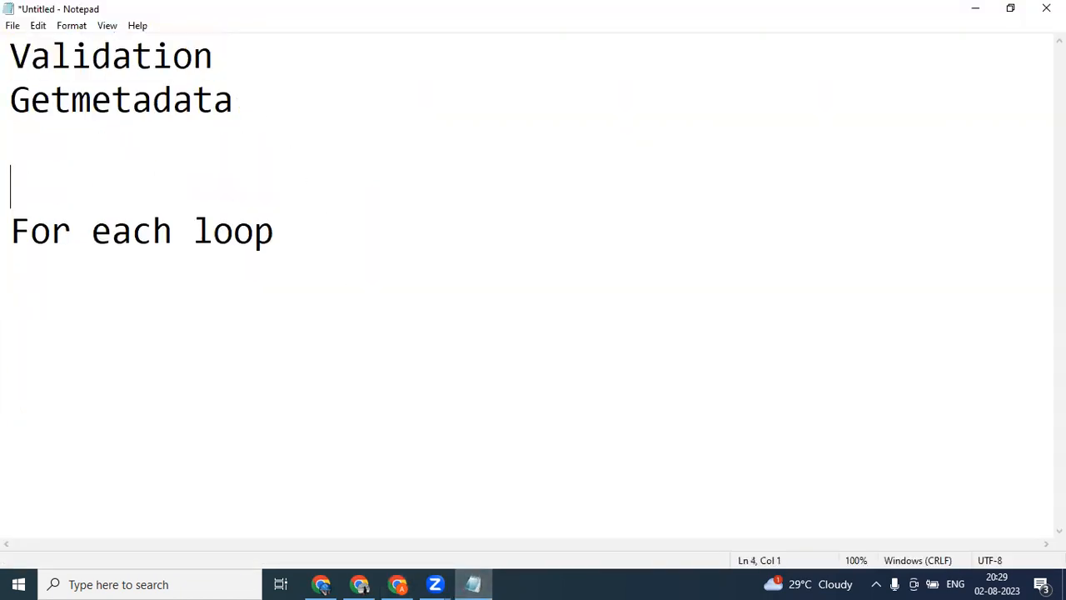
# Append "- Folder - 3/4/5" to the "For each loop" line in the notes.
pyautogui.click(336, 246)
pyautogui.write('- Folder - ')
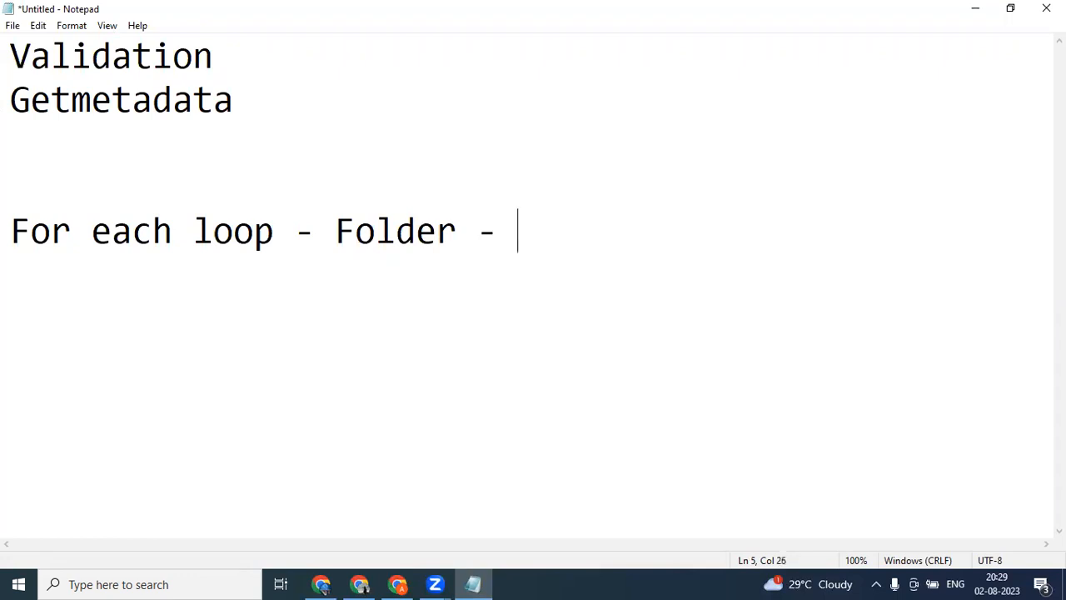
pyautogui.write('3/4/5')
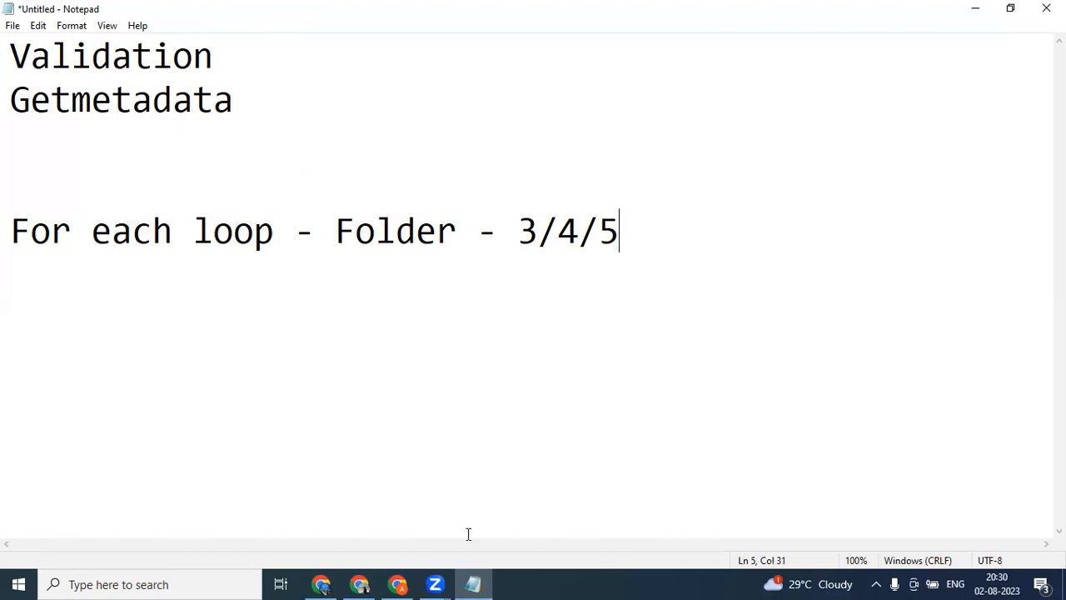
# Switch to the Data Factory pipeline, close the Get Metadata1 output and show that activity's settings.
pyautogui.click(323, 583)
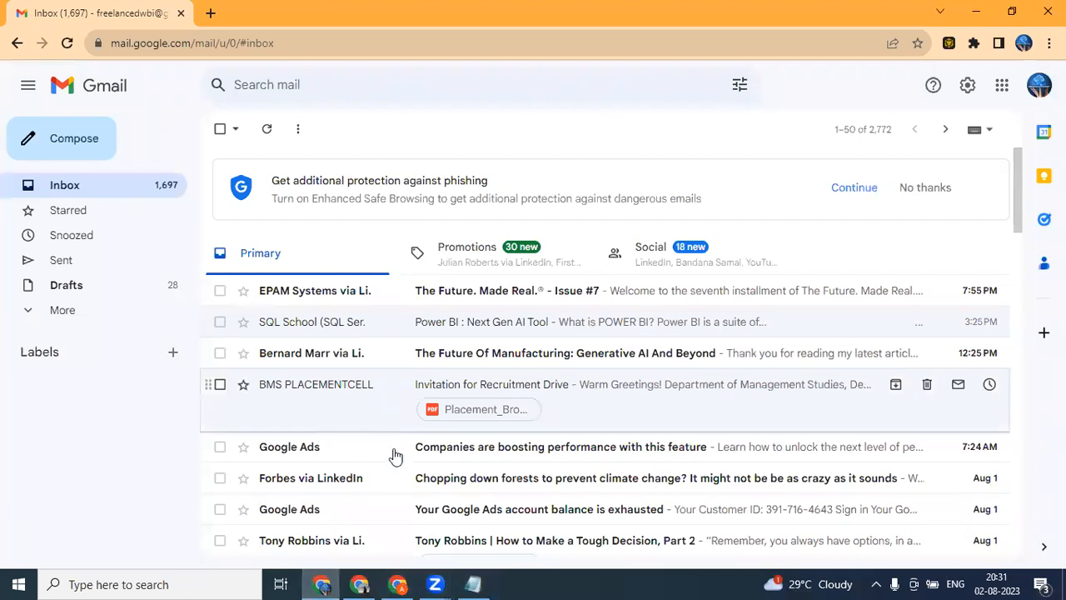
pyautogui.hotkey('alt', 'Tab')
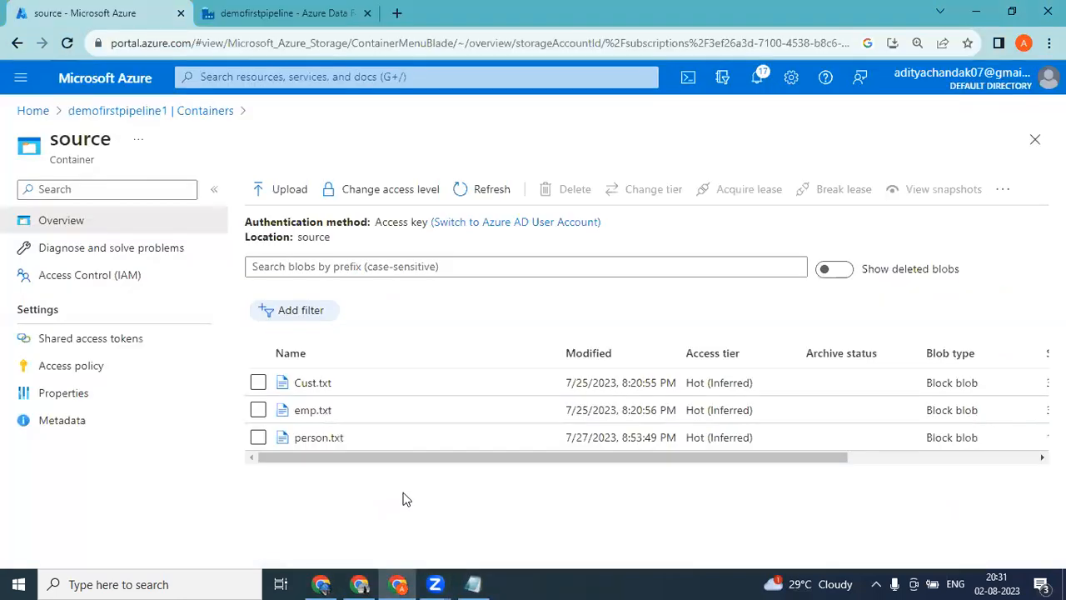
pyautogui.click(274, 10)
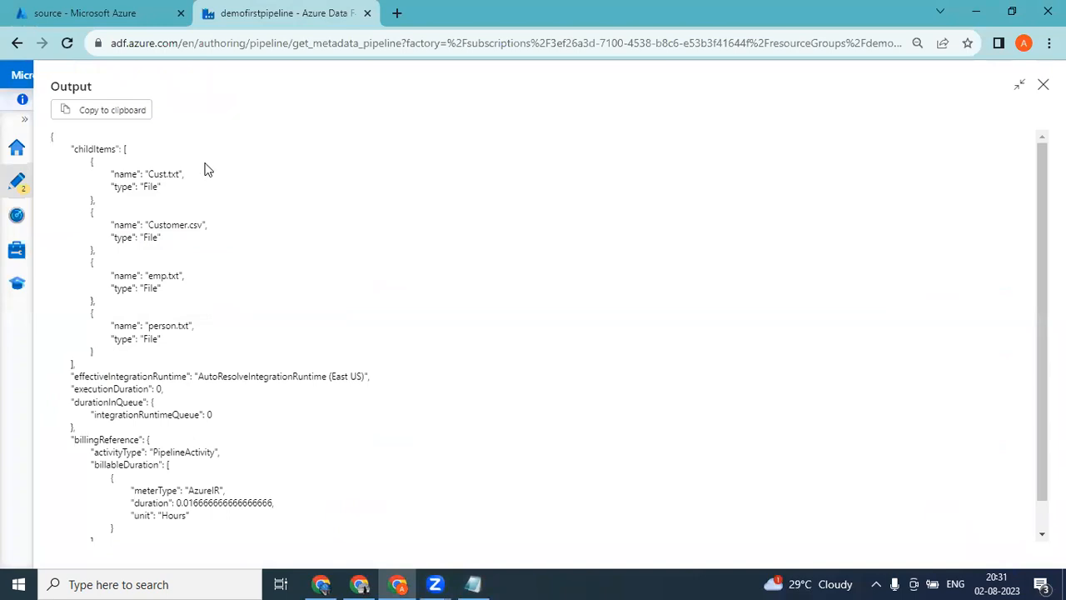
pyautogui.click(1043, 84)
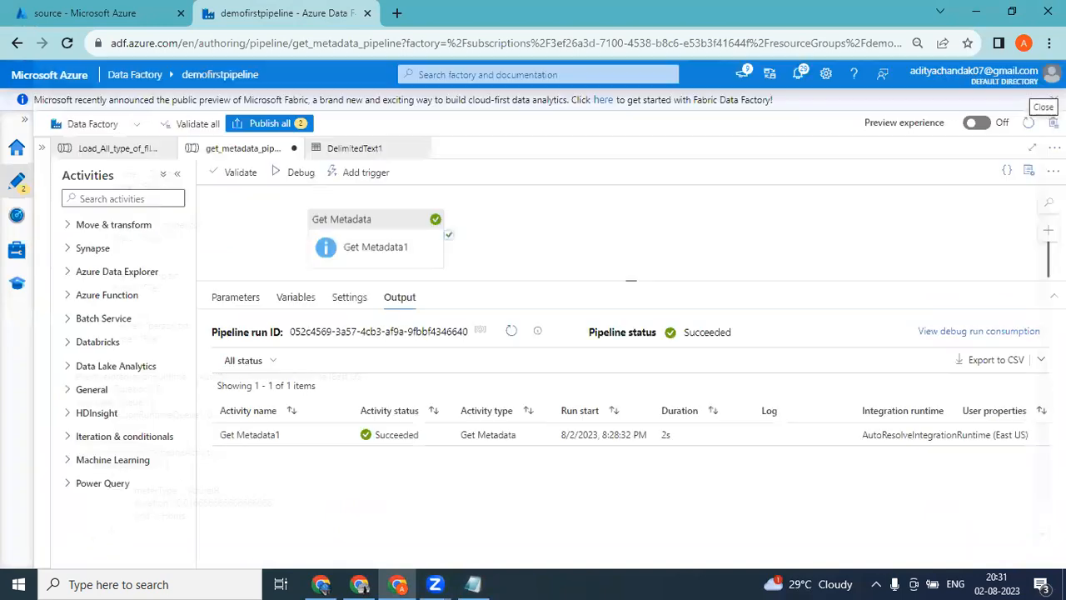
pyautogui.click(388, 229)
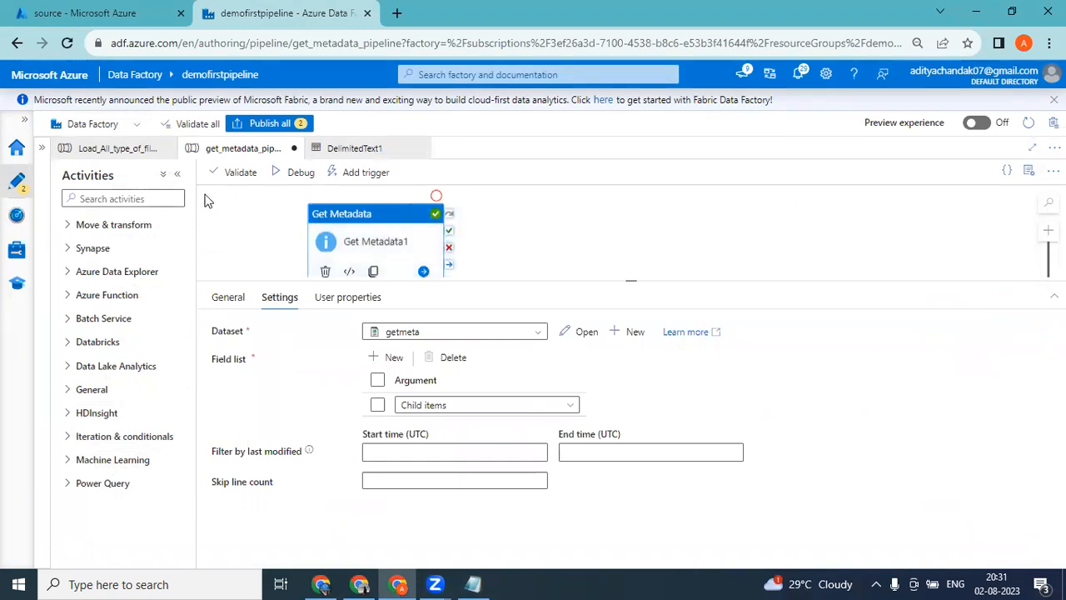
# Search the activities for "for" and add a ForEach activity to the canvas beside Get Metadata1.
pyautogui.click(142, 198)
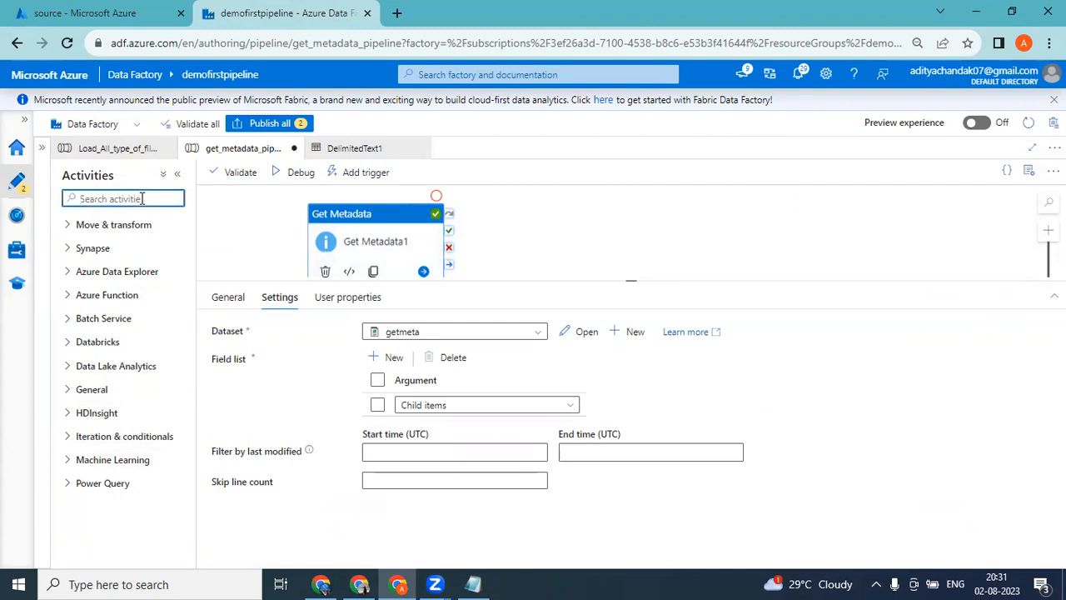
pyautogui.write('for')
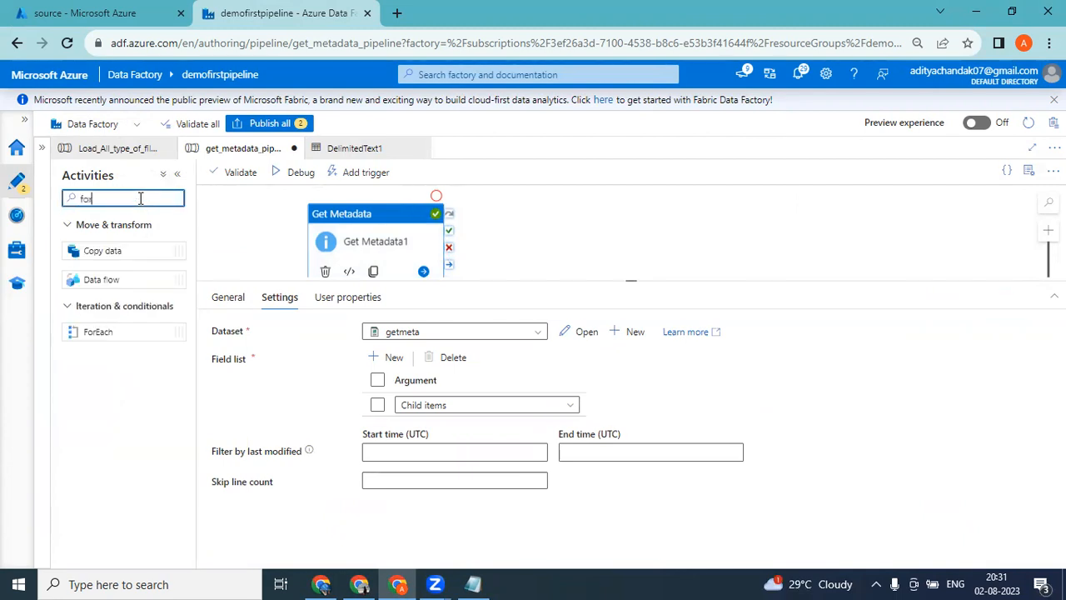
pyautogui.write(' ea')
pyautogui.press('BackSpace')
pyautogui.press('BackSpace')
pyautogui.press('BackSpace')
pyautogui.press('BackSpace')
pyautogui.press('BackSpace')
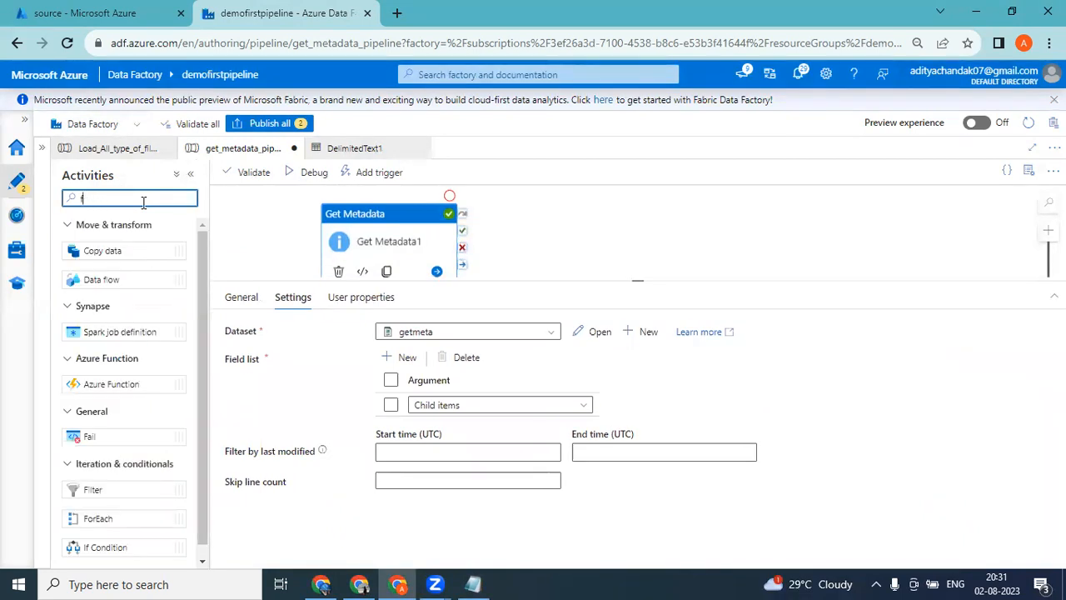
pyautogui.press('BackSpace')
pyautogui.write('for')
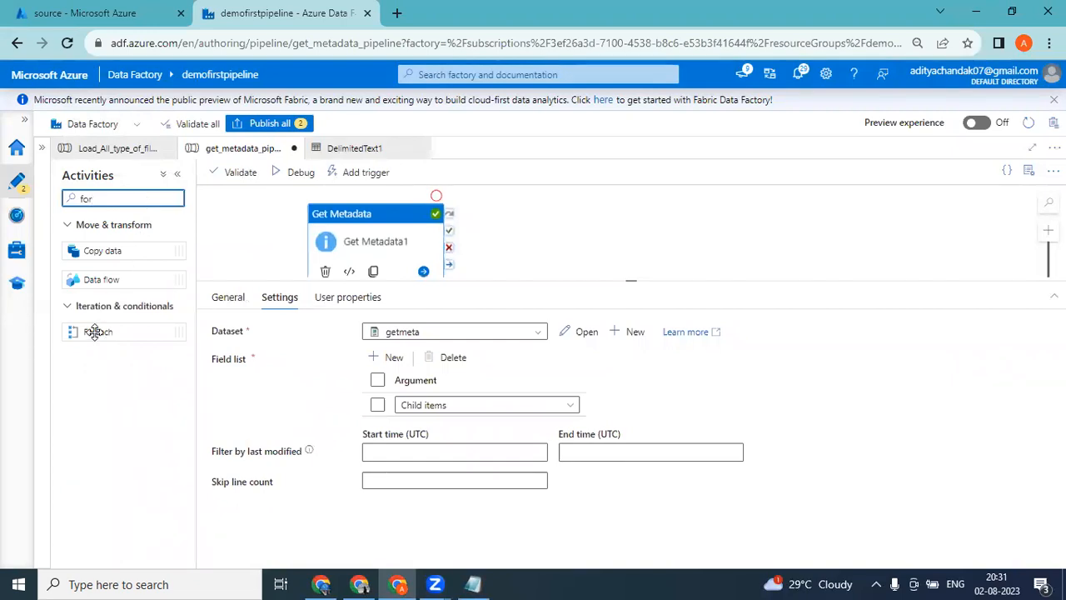
pyautogui.moveTo(95, 332); pyautogui.dragTo(569, 219)
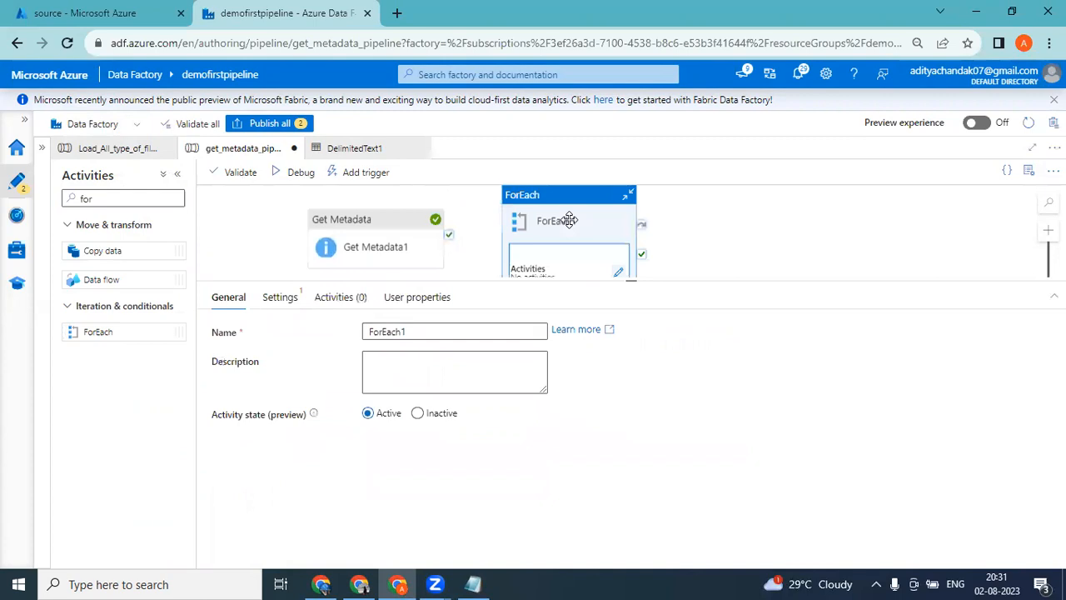
# Enlarge the pipeline canvas and connect Get Metadata1's on-success output to ForEach1.
pyautogui.moveTo(634, 283); pyautogui.dragTo(642, 363)
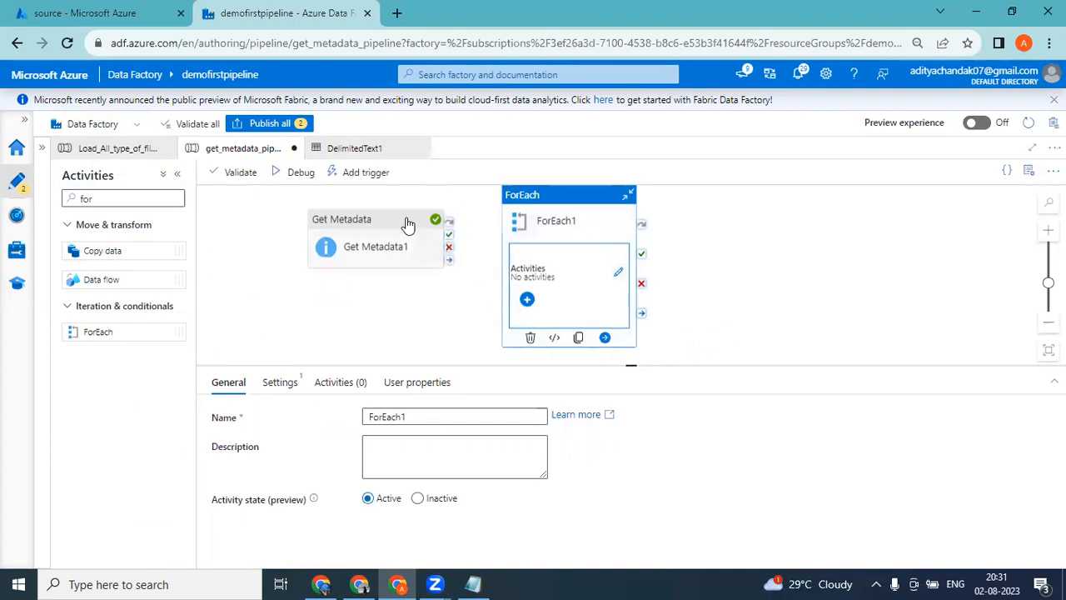
pyautogui.click(408, 225)
pyautogui.moveTo(449, 231); pyautogui.dragTo(510, 233)
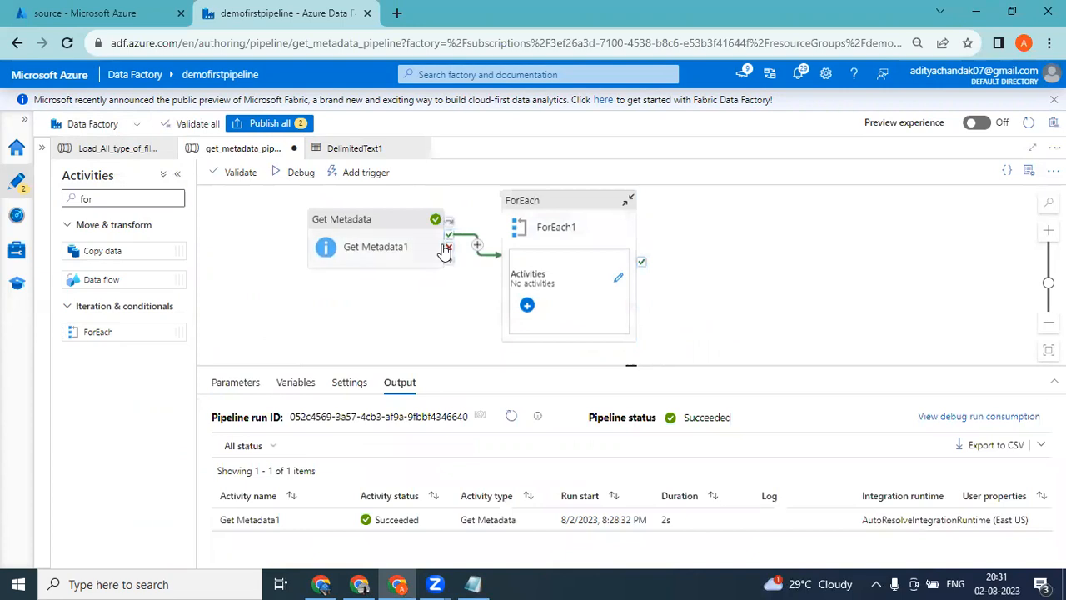
pyautogui.click(598, 204)
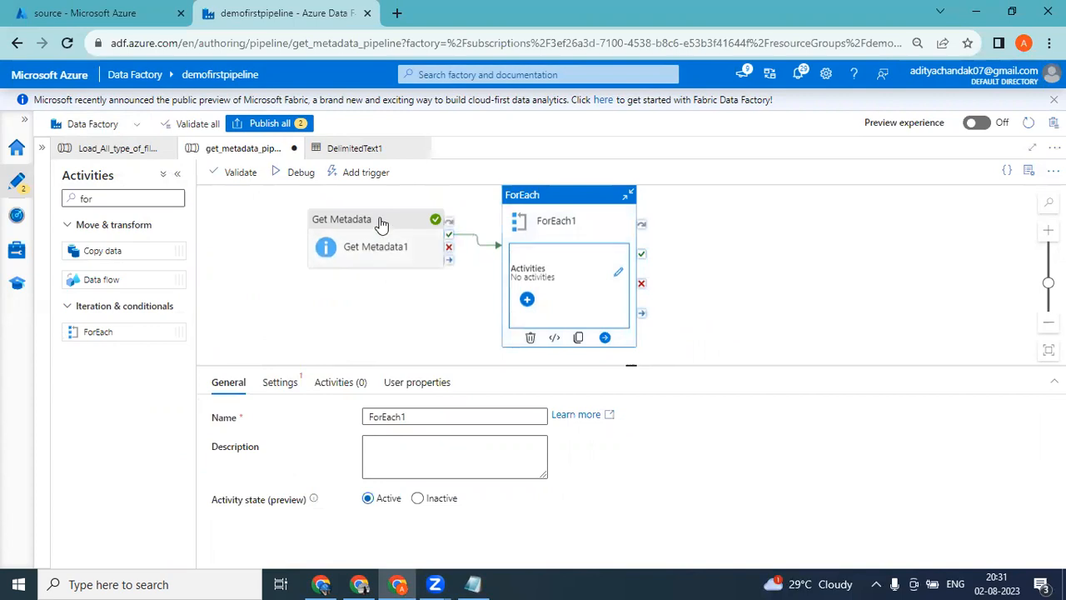
pyautogui.click(381, 225)
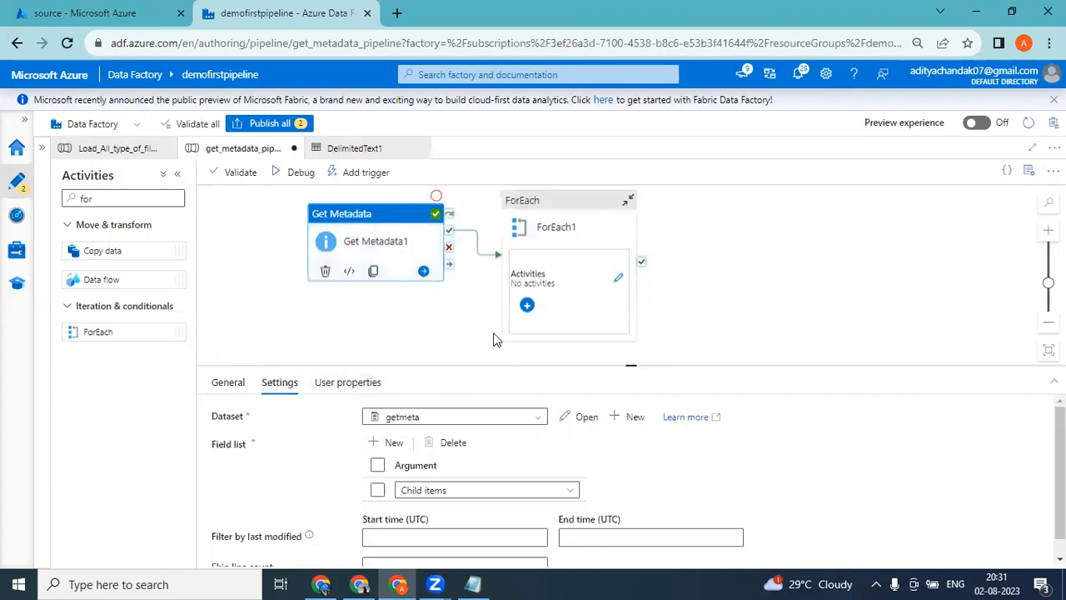
# Deactivate ForEach1, run the pipeline in debug mode and refresh the run status.
pyautogui.click(572, 203)
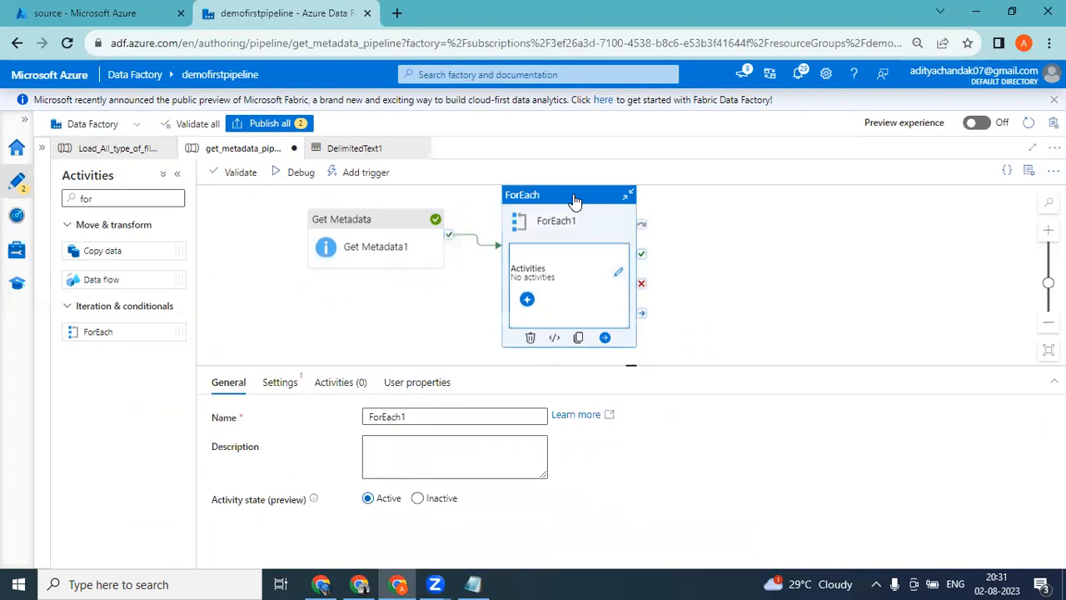
pyautogui.rightClick(575, 200)
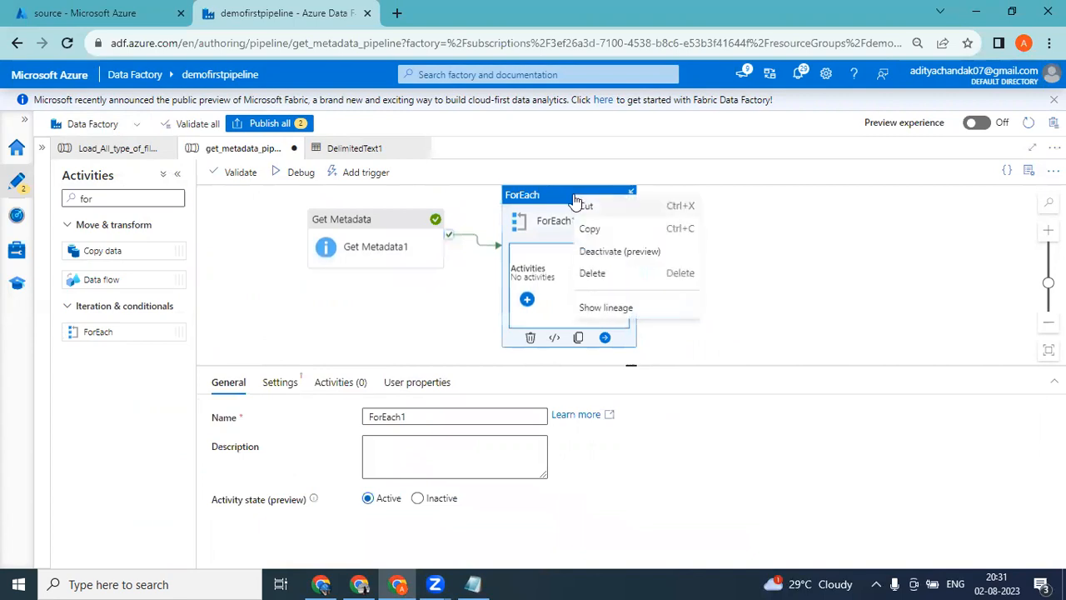
pyautogui.click(615, 253)
pyautogui.click(310, 184)
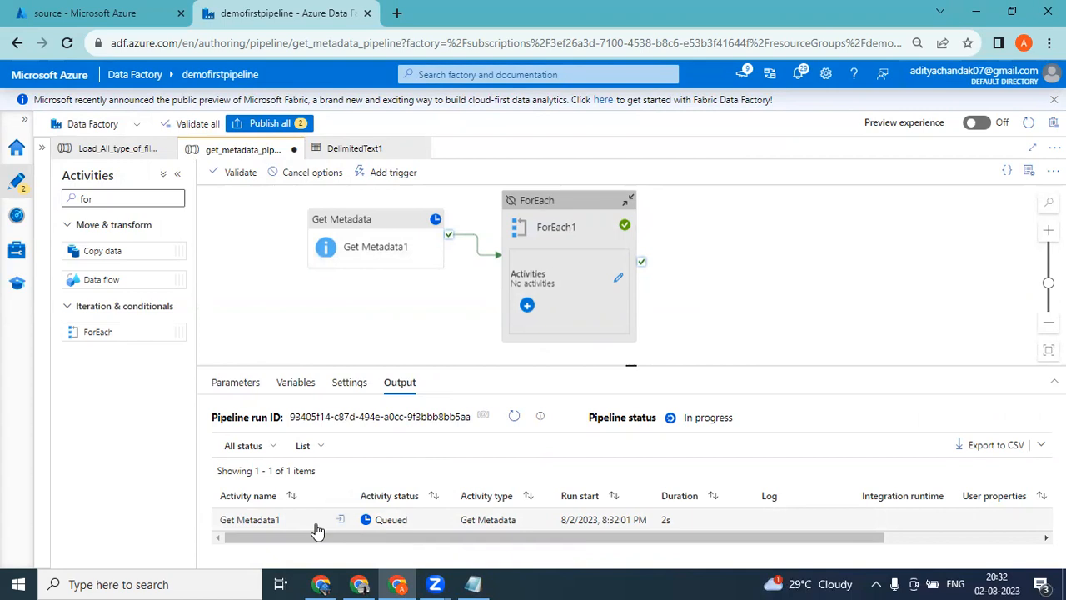
pyautogui.click(512, 417)
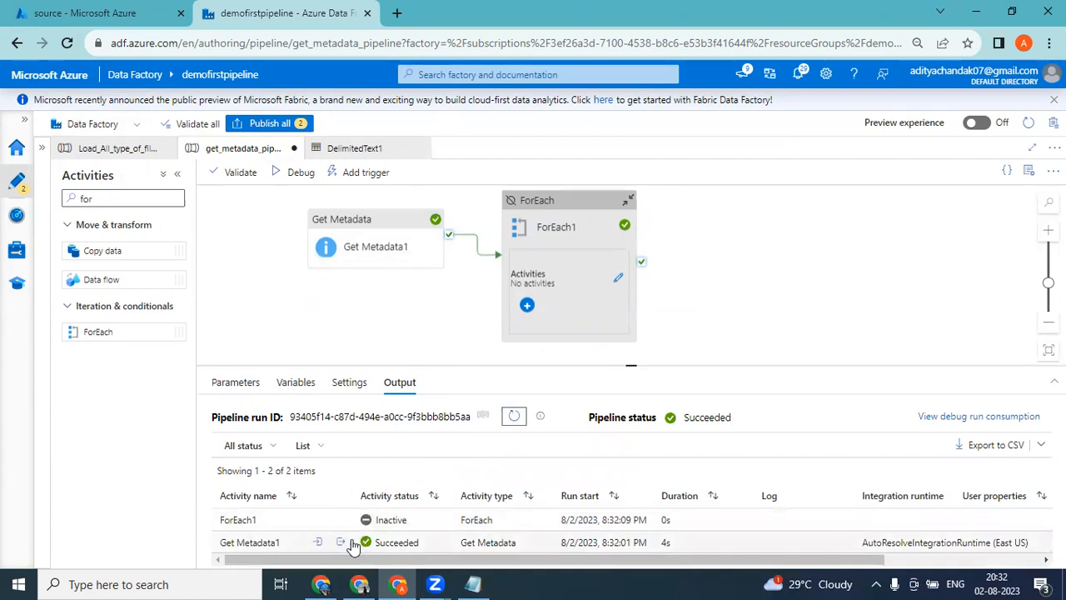
# Copy the full output of the new Get Metadata1 run into a new Notepad file.
pyautogui.click(343, 543)
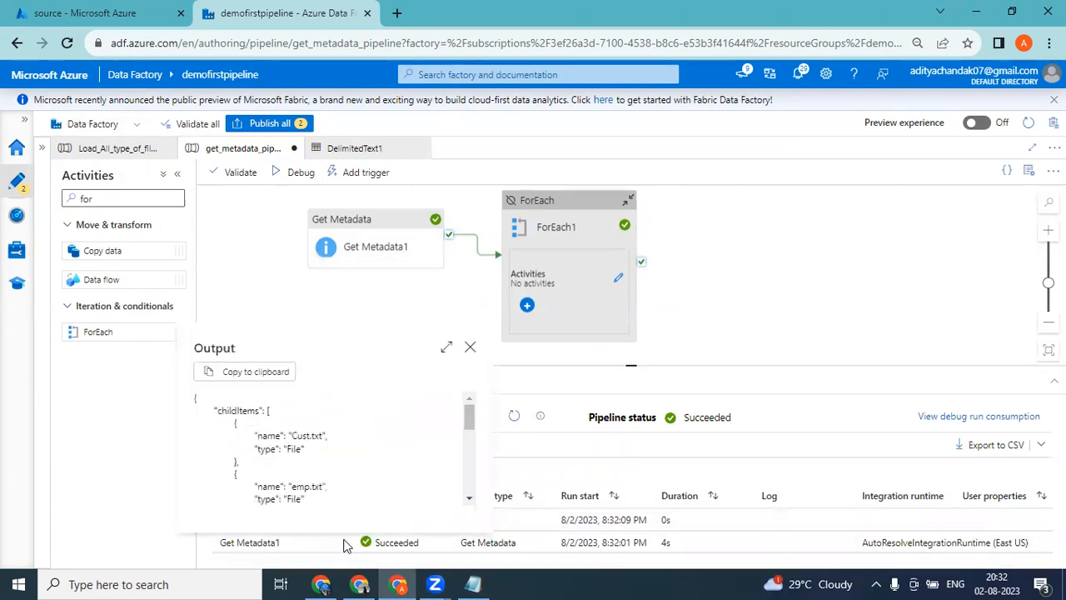
pyautogui.click(446, 349)
pyautogui.moveTo(53, 143); pyautogui.dragTo(49, 133)
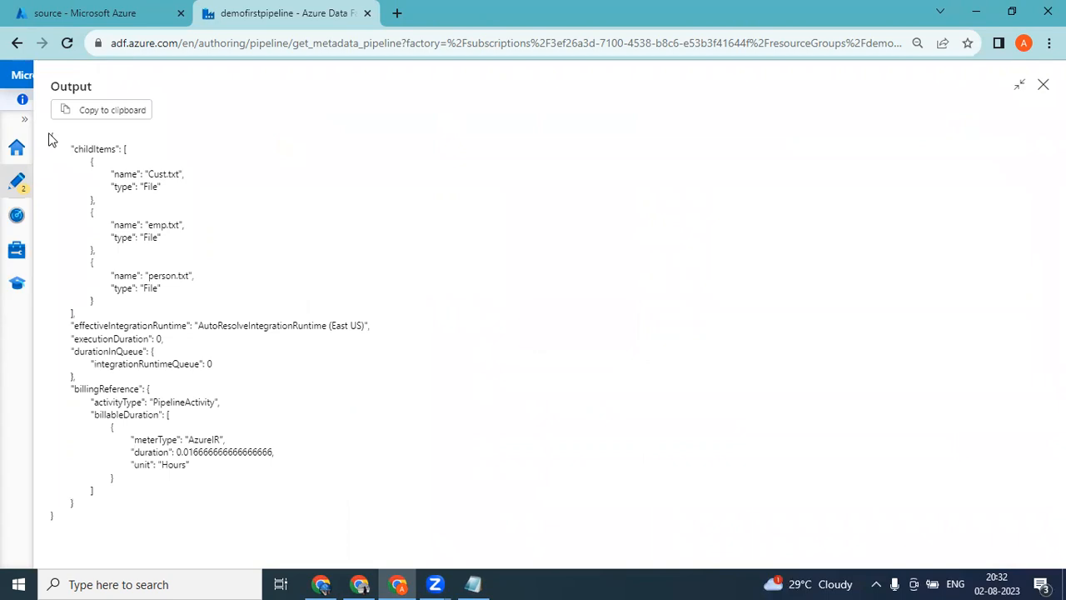
pyautogui.moveTo(127, 181); pyautogui.dragTo(327, 549)
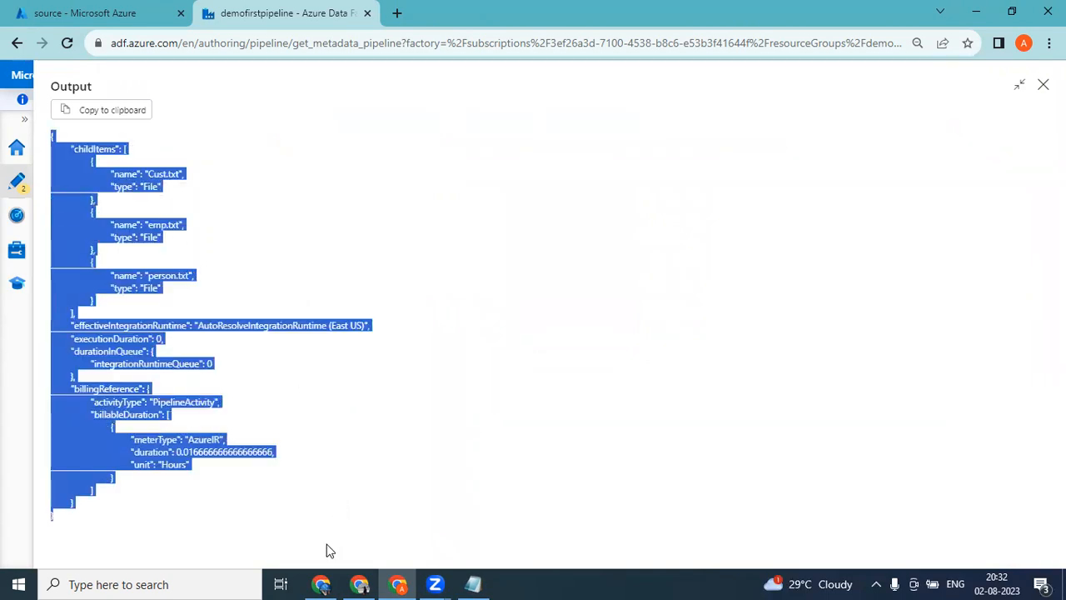
pyautogui.press('super+r')
pyautogui.press('Return')
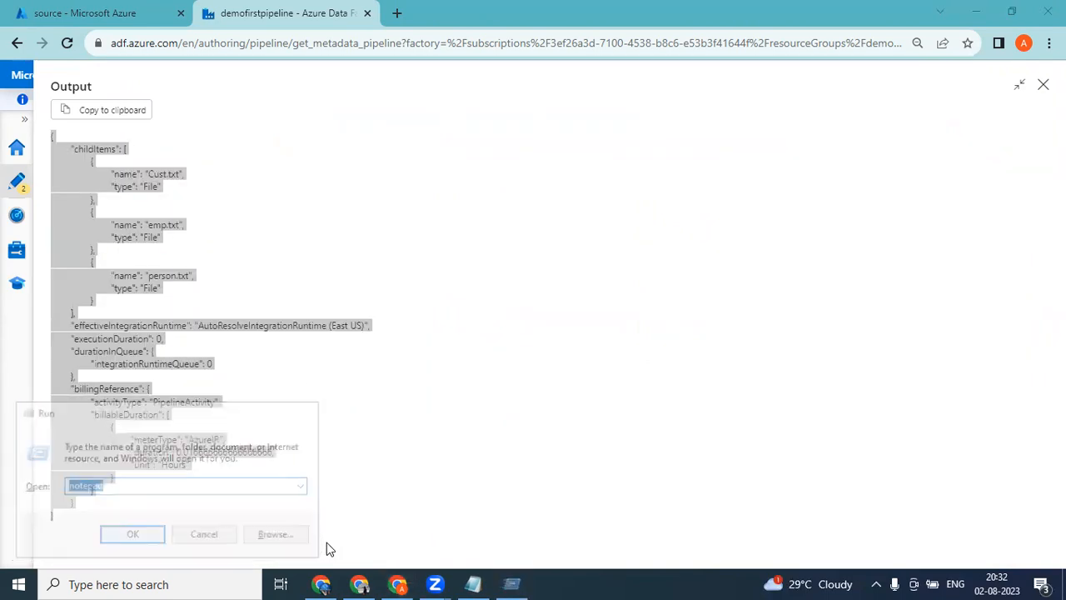
pyautogui.hotkey('ctrl', 'v')
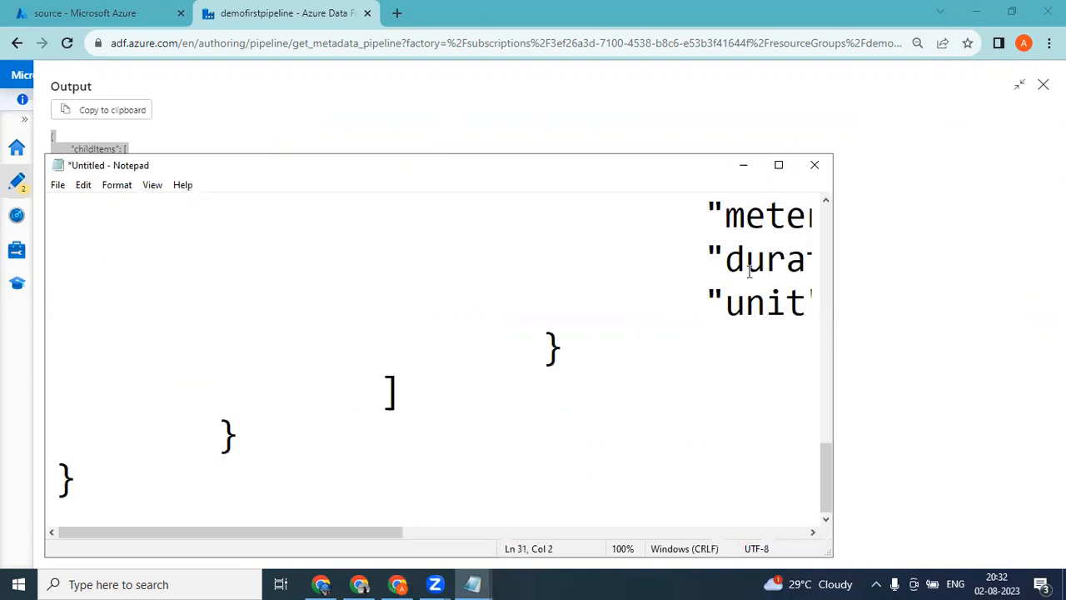
# Examine the childItems array and its name entries in the pasted output, with the Notepad window maximized.
pyautogui.moveTo(1059, 408); pyautogui.dragTo(1059, 97)
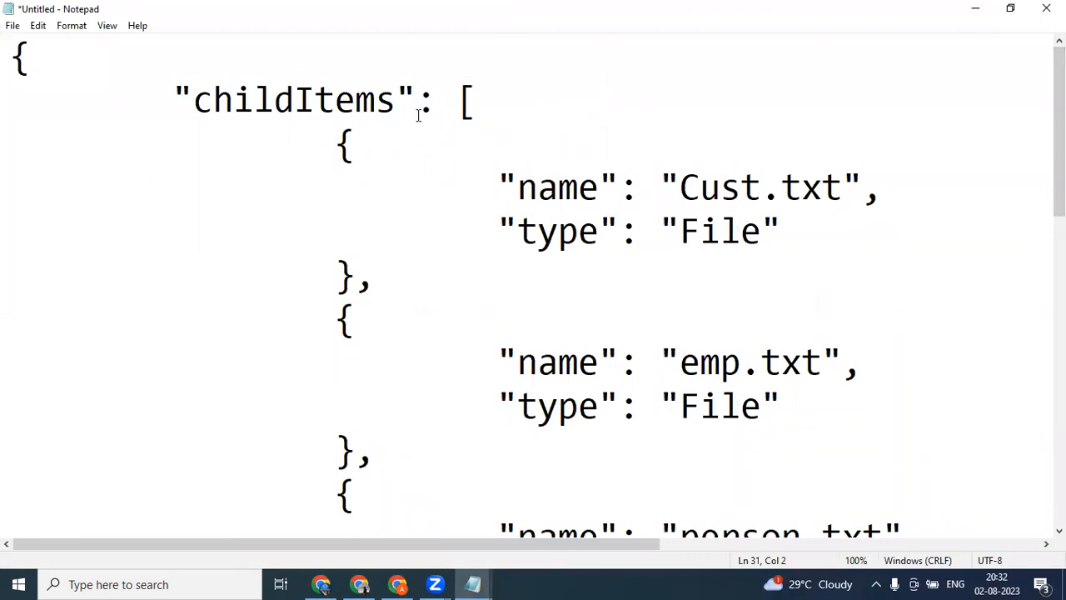
pyautogui.moveTo(395, 108); pyautogui.dragTo(200, 106)
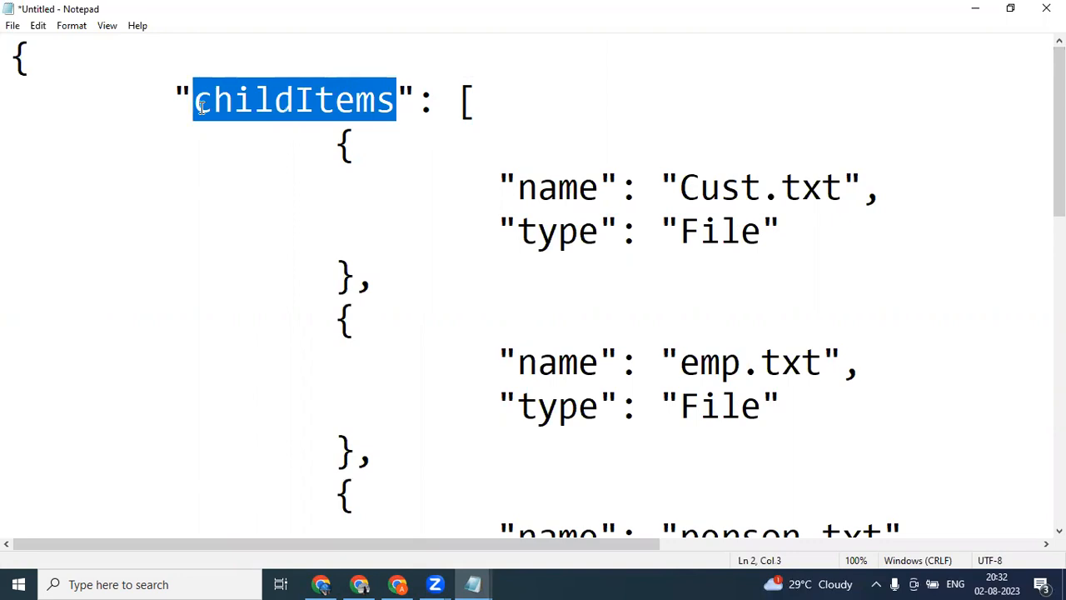
pyautogui.click(543, 197)
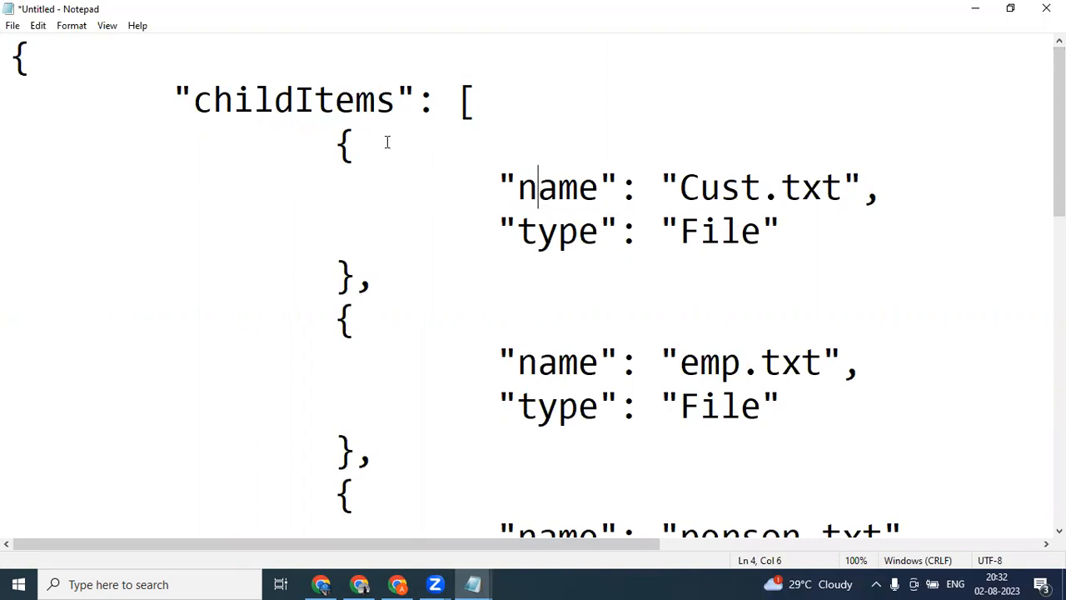
pyautogui.moveTo(398, 98); pyautogui.dragTo(202, 94)
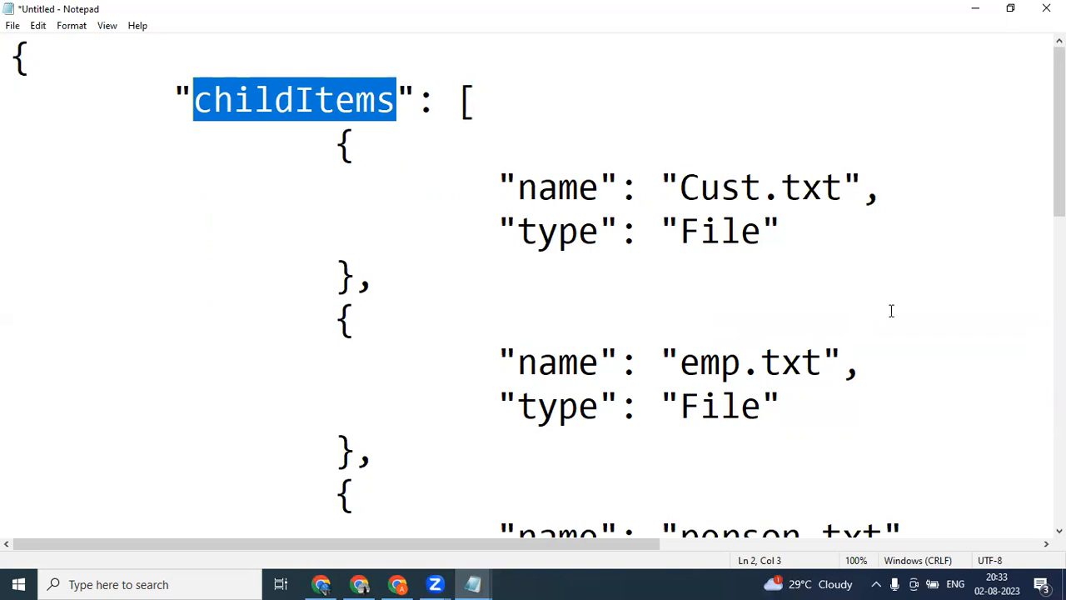
# Return to Data Factory, close the Get Metadata1 output and reactivate ForEach1.
pyautogui.click(397, 583)
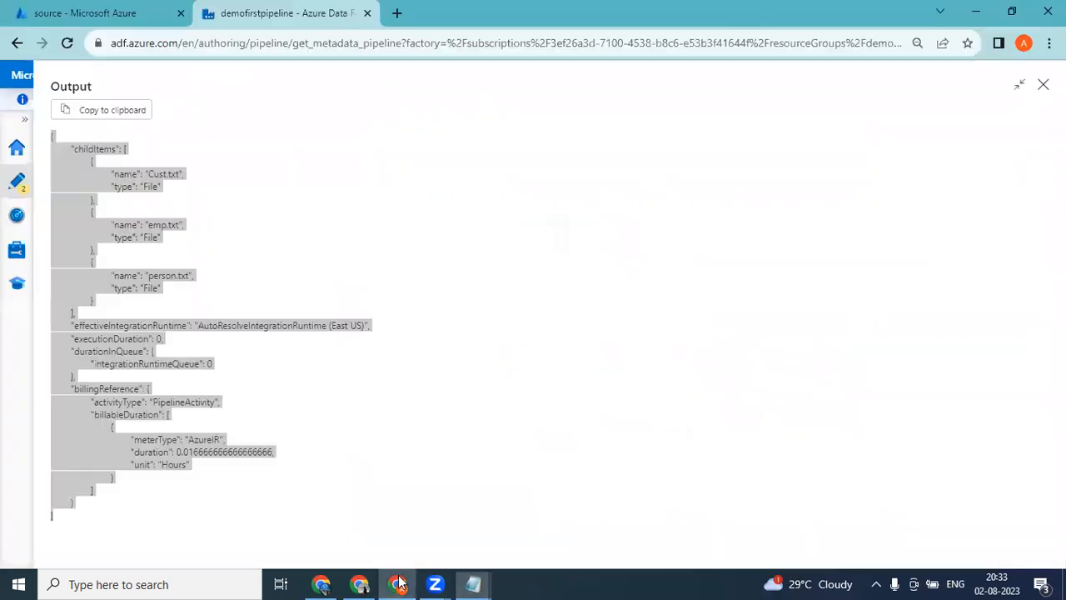
pyautogui.click(1040, 89)
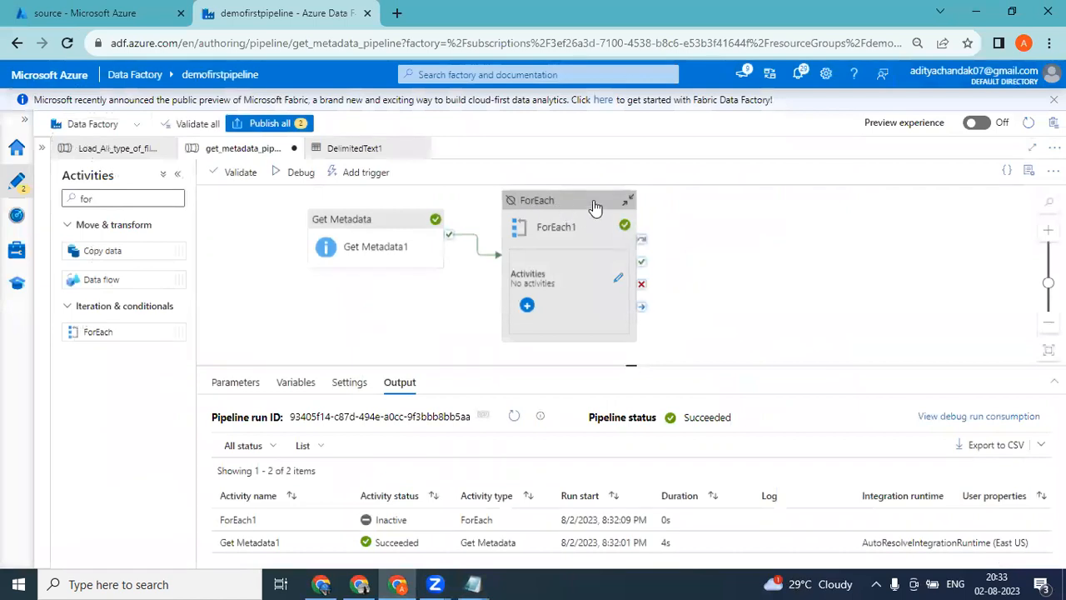
pyautogui.rightClick(595, 207)
pyautogui.click(630, 262)
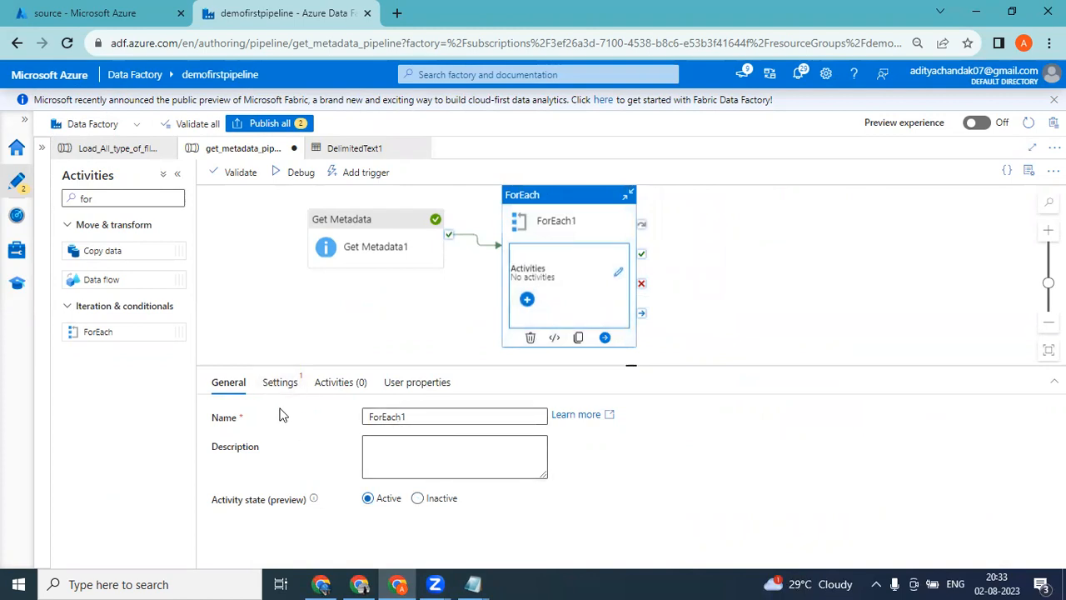
# Enable Sequential in ForEach1's settings and open its inner activities for editing.
pyautogui.click(282, 385)
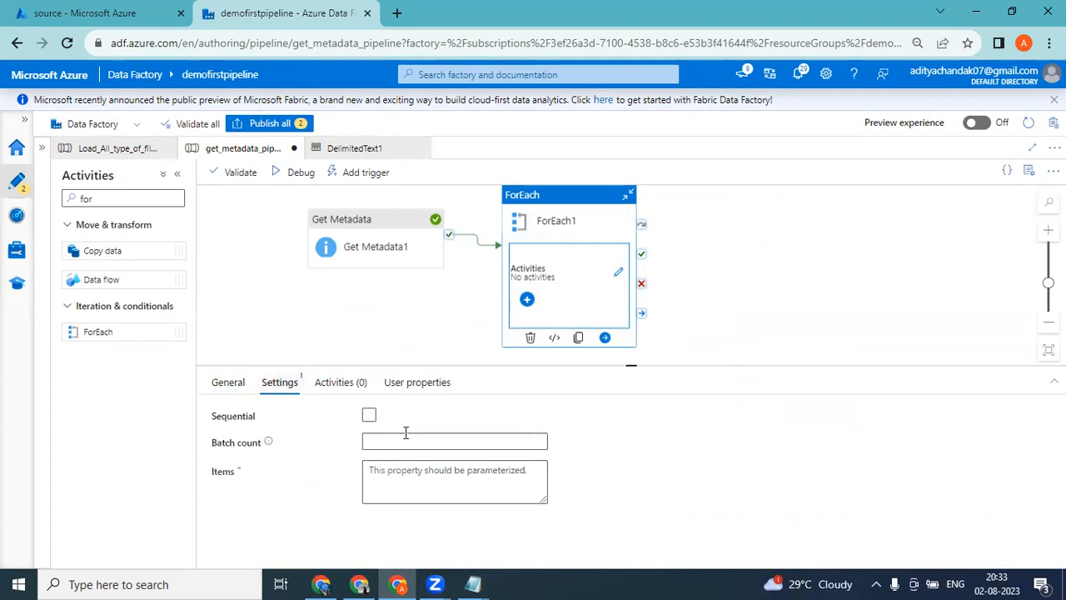
pyautogui.click(369, 417)
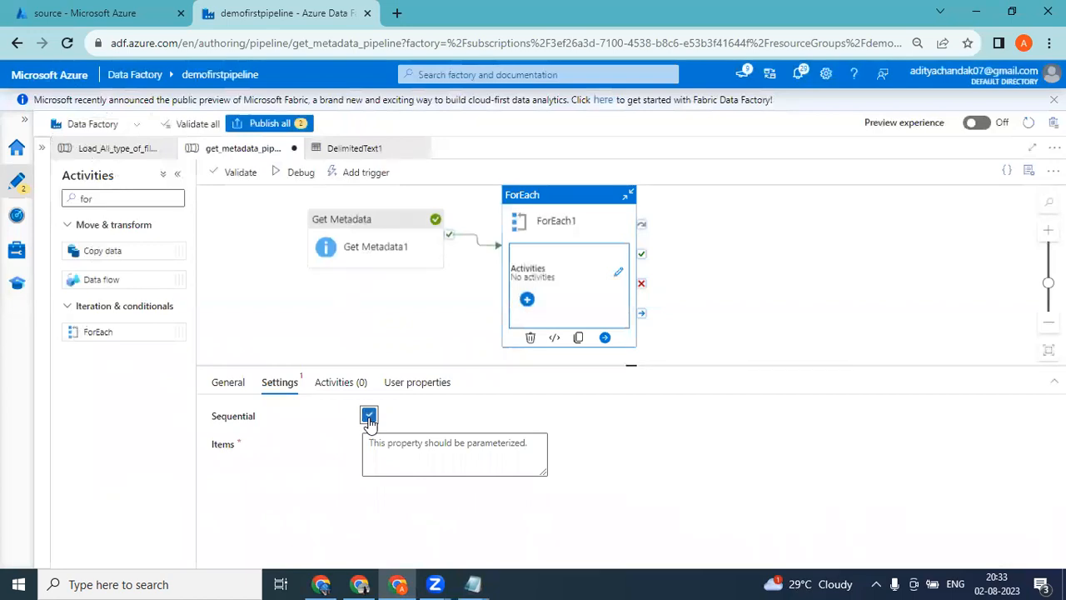
pyautogui.click(368, 417)
pyautogui.click(369, 416)
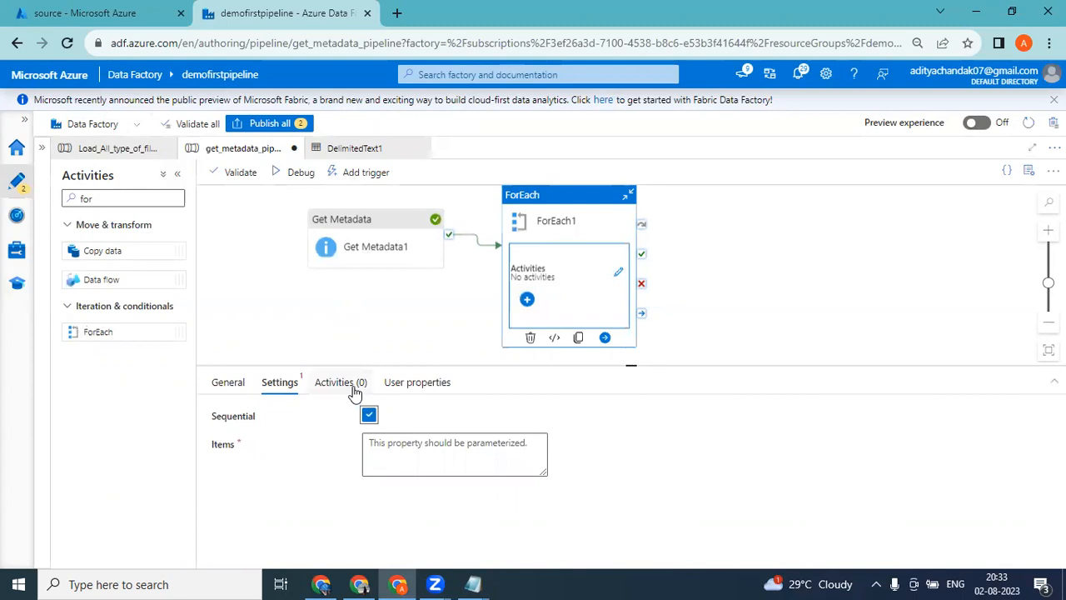
pyautogui.click(355, 391)
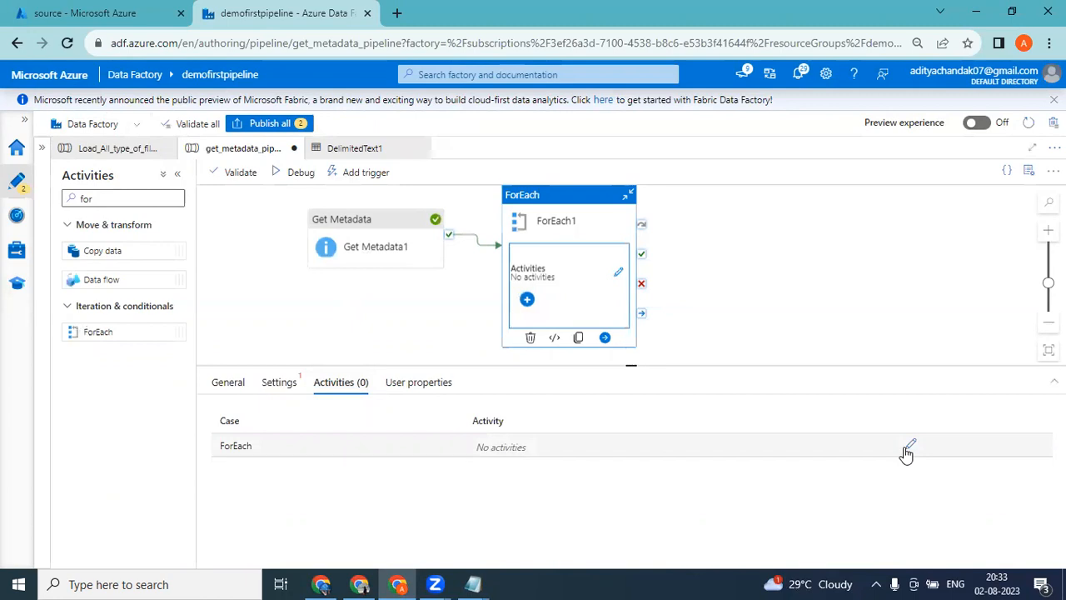
pyautogui.click(908, 448)
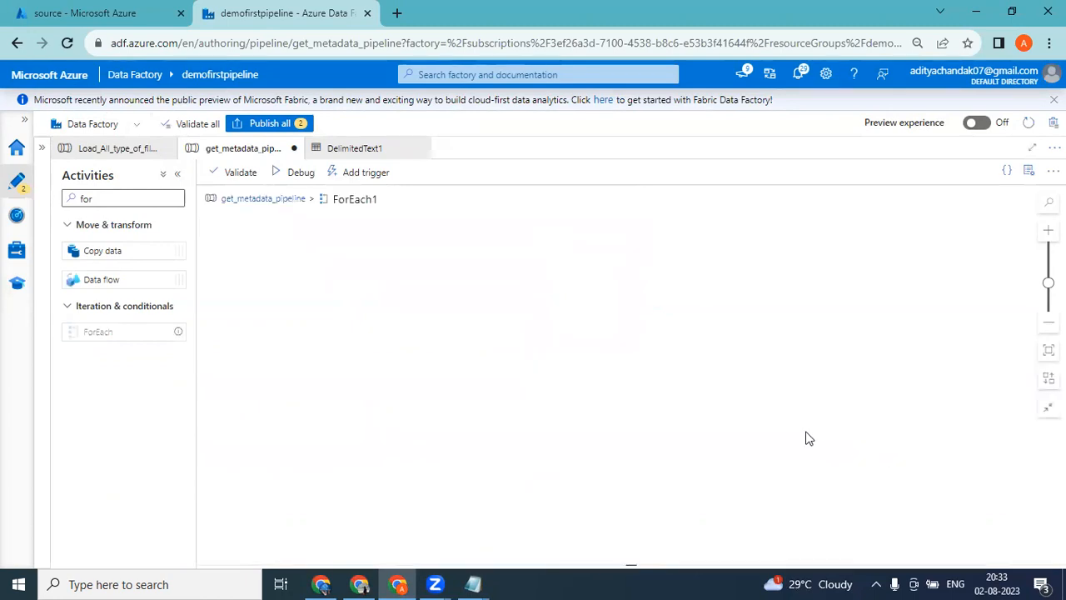
# Return to the get_metadata_pipeline canvas and open the expression builder for the Items setting of ForEach1.
pyautogui.click(275, 199)
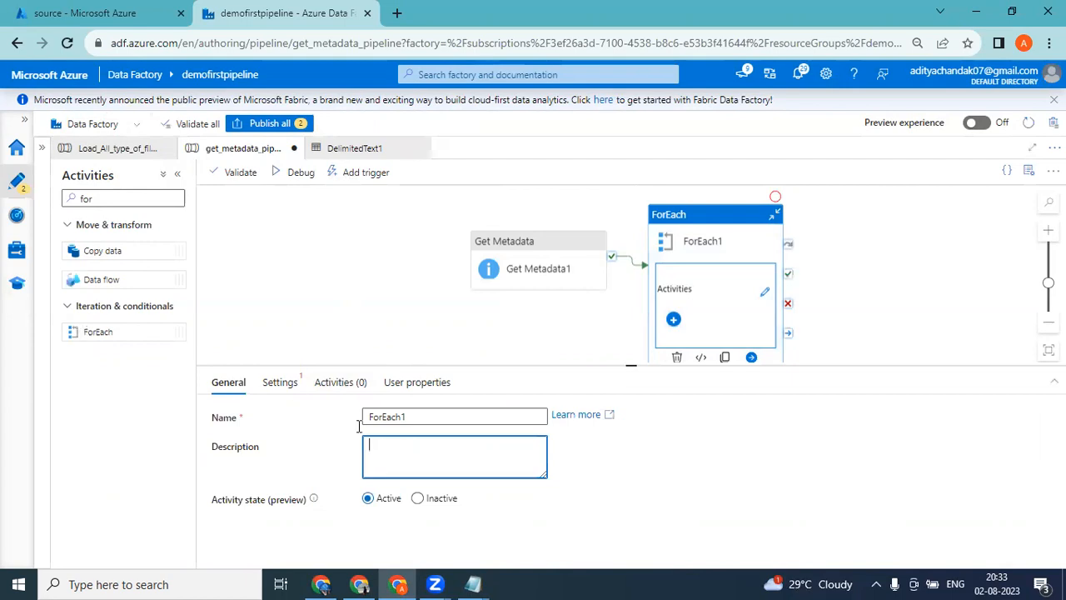
pyautogui.click(290, 384)
pyautogui.click(400, 456)
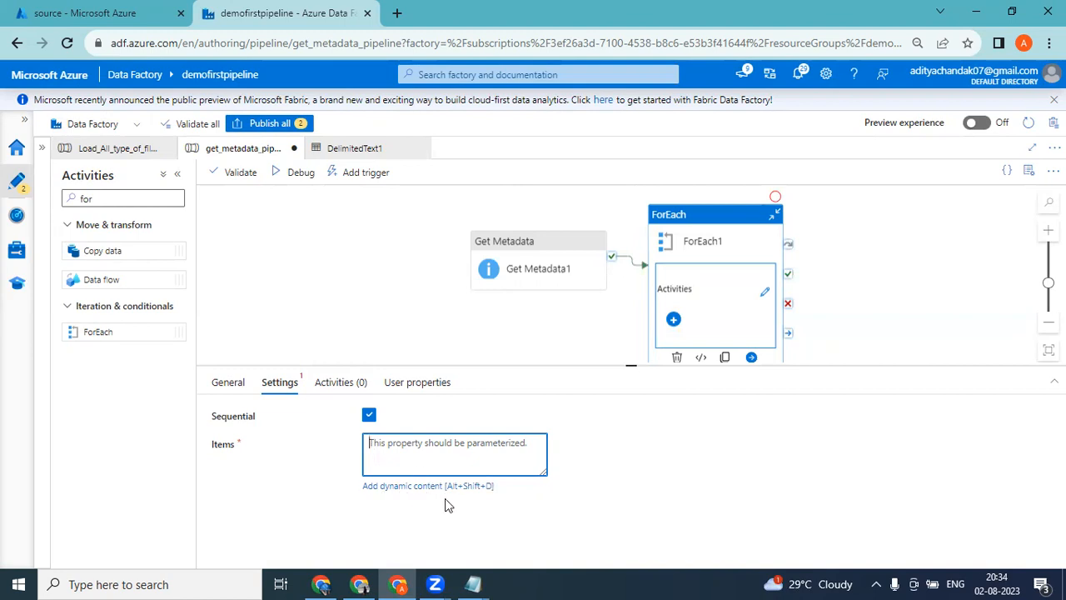
pyautogui.click(232, 385)
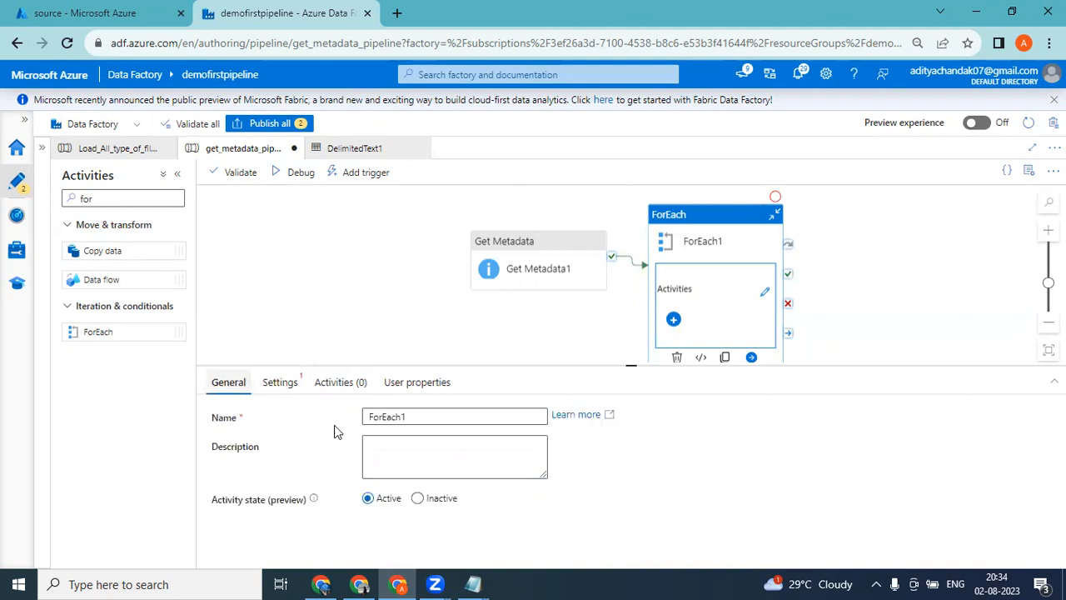
pyautogui.click(281, 385)
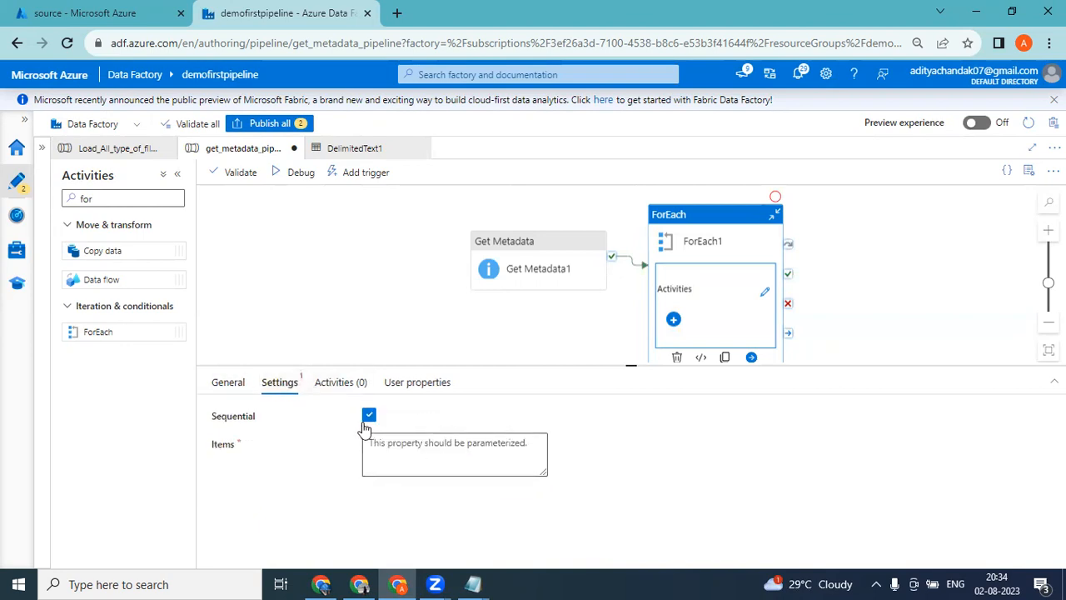
pyautogui.click(397, 470)
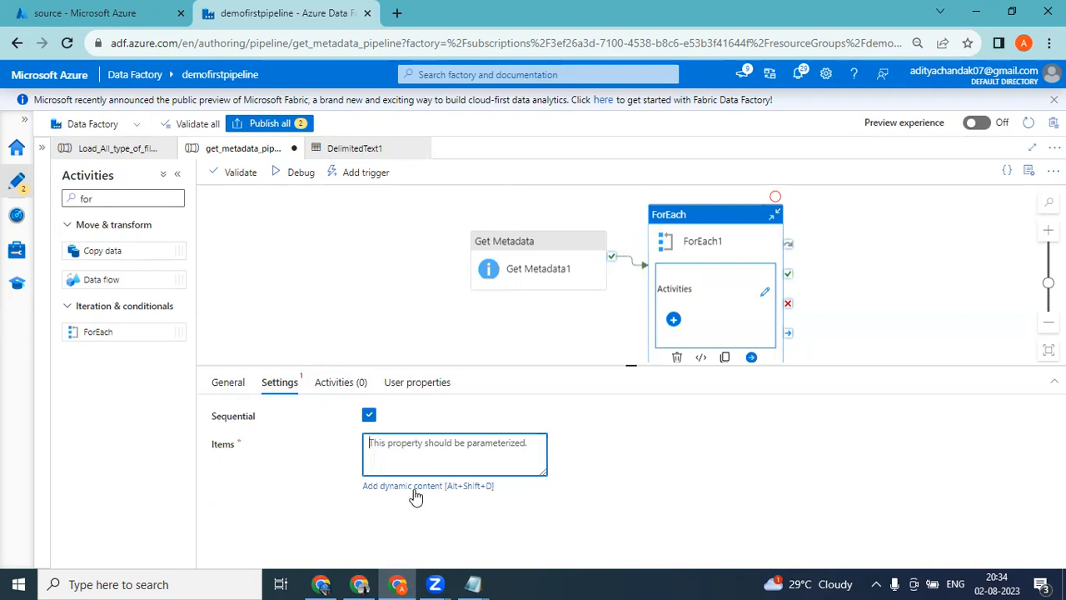
pyautogui.click(425, 488)
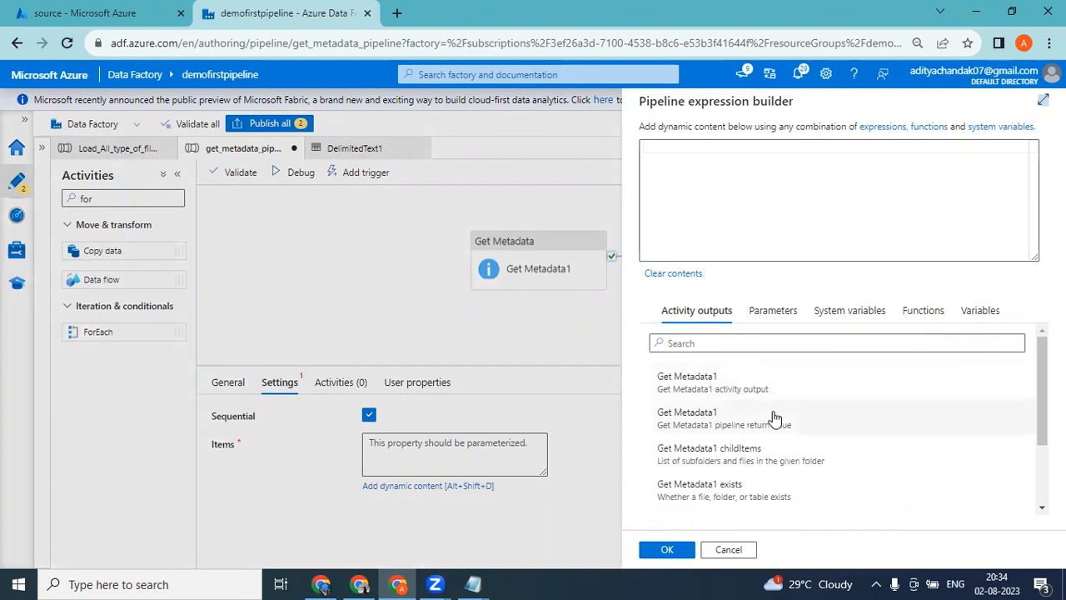
pyautogui.click(707, 384)
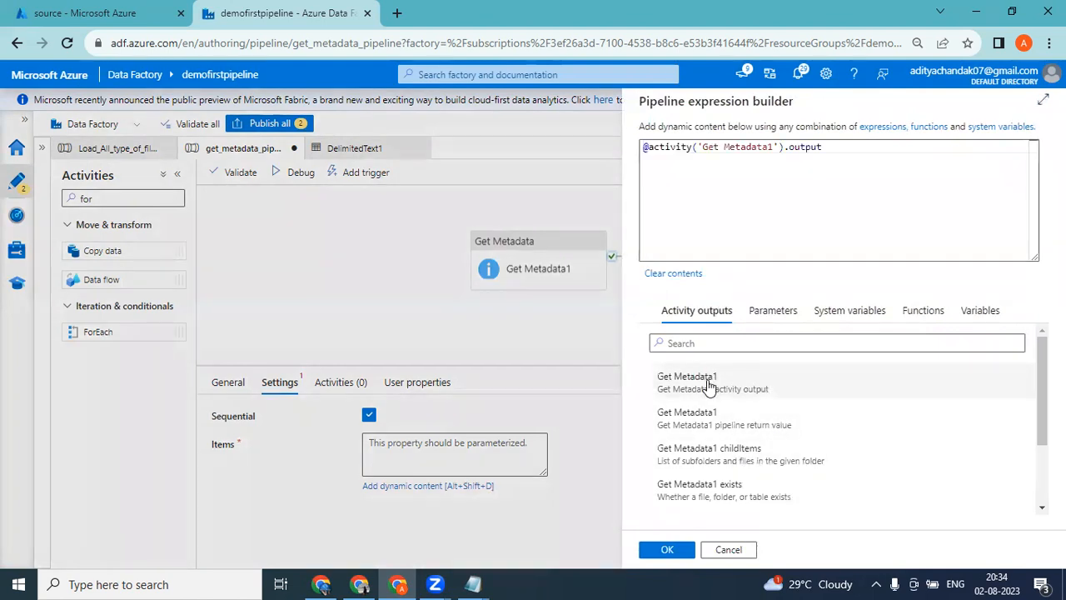
pyautogui.moveTo(840, 146); pyautogui.dragTo(631, 140)
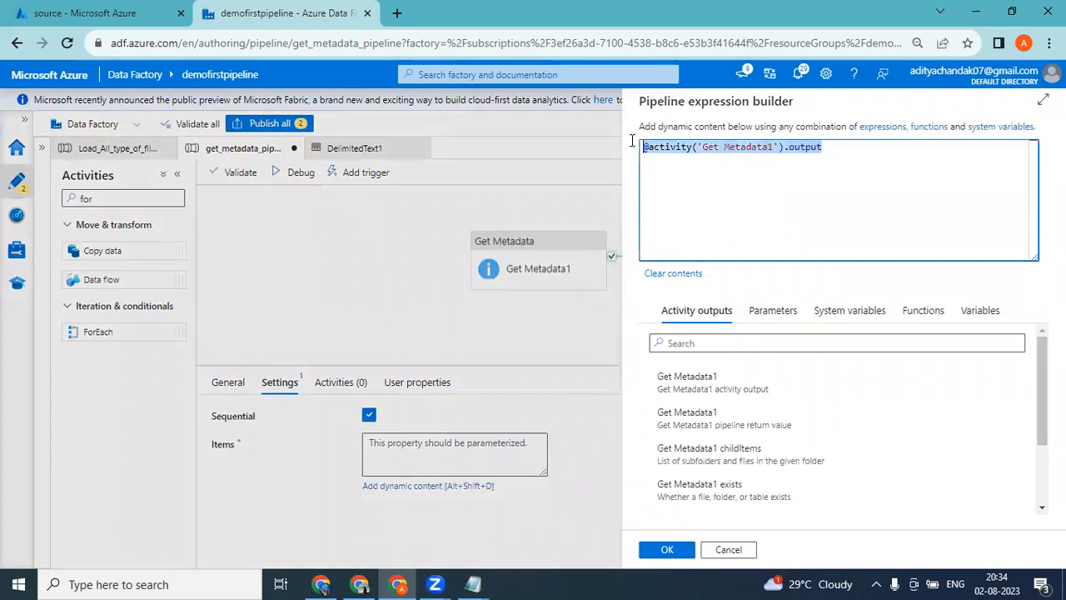
pyautogui.click(839, 152)
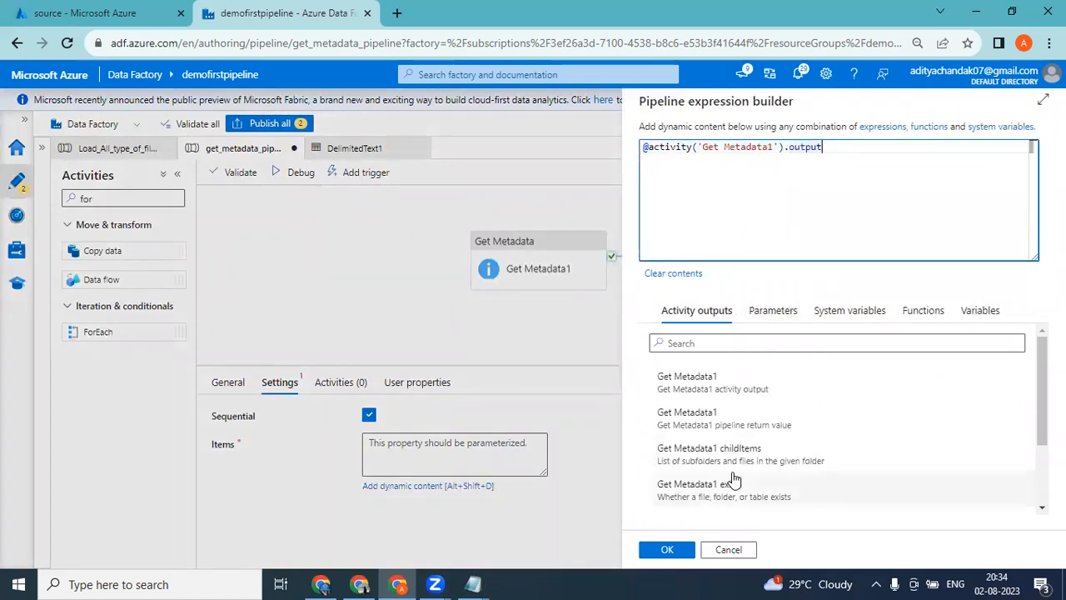
pyautogui.write('.')
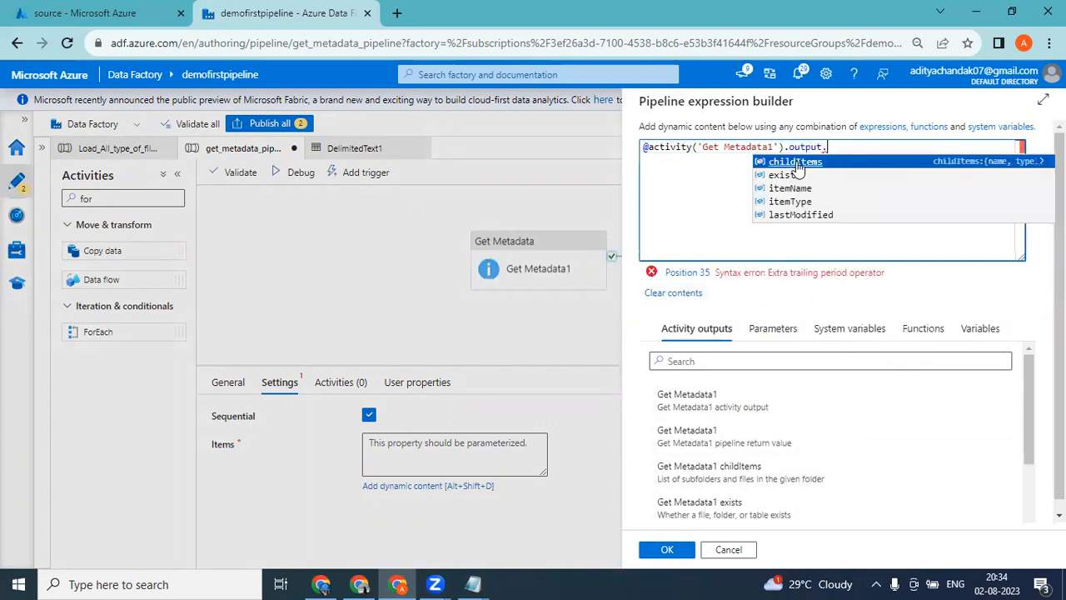
pyautogui.click(795, 162)
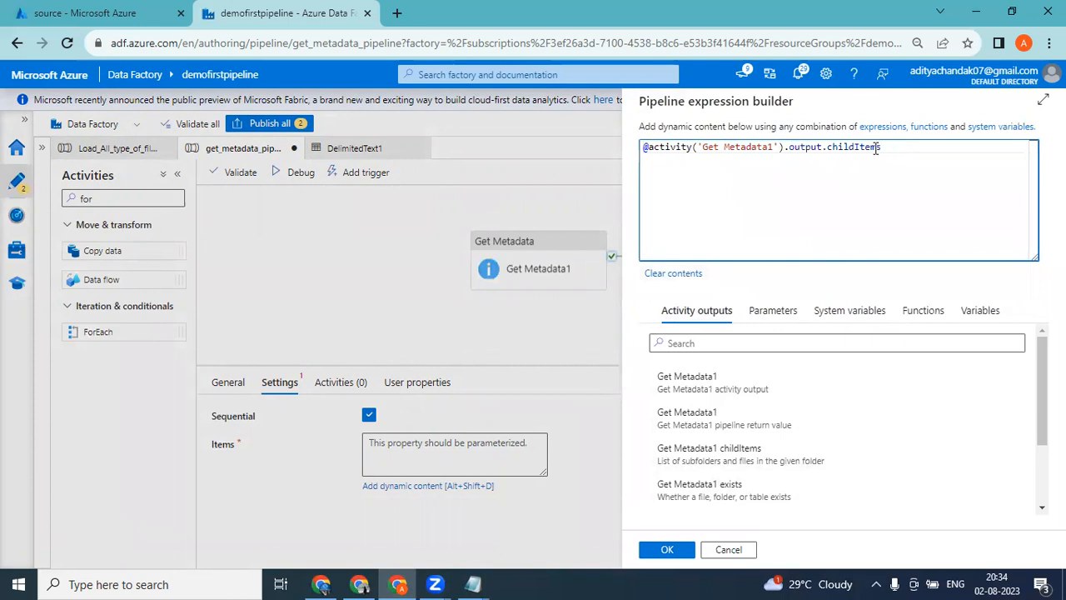
# Check the childItems name entries in the Notepad output, and return to Data Factory to accept the Items expression.
pyautogui.moveTo(876, 147); pyautogui.dragTo(604, 146)
pyautogui.click(473, 584)
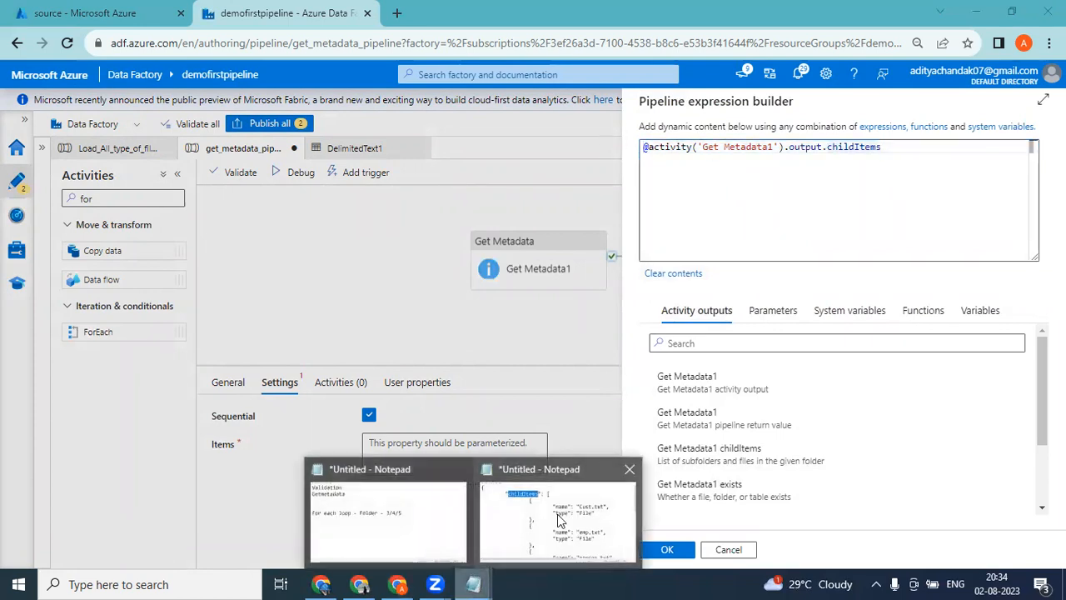
pyautogui.click(508, 550)
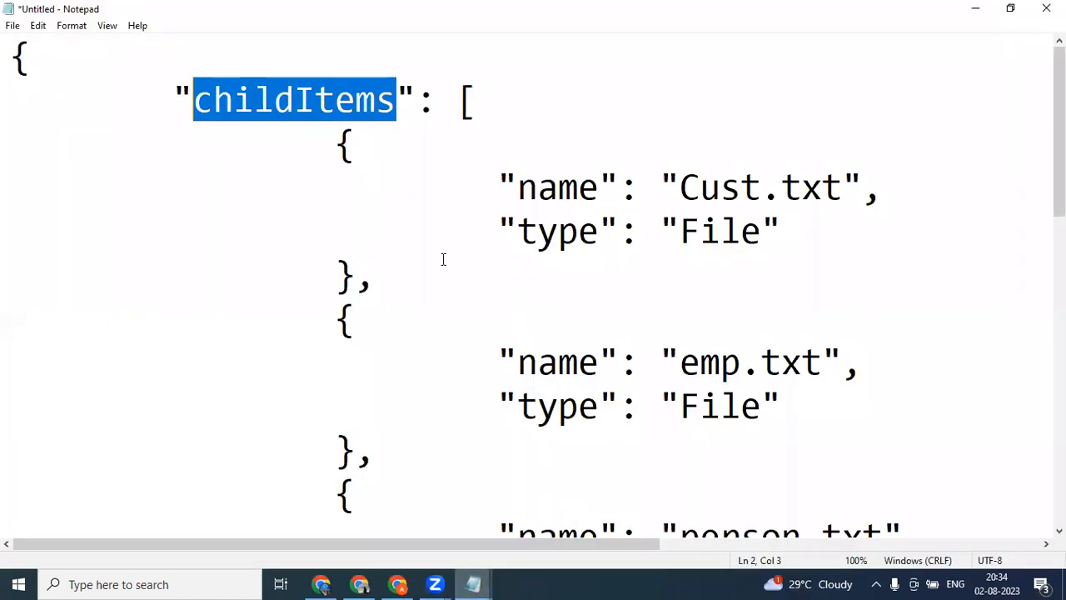
pyautogui.click(558, 188)
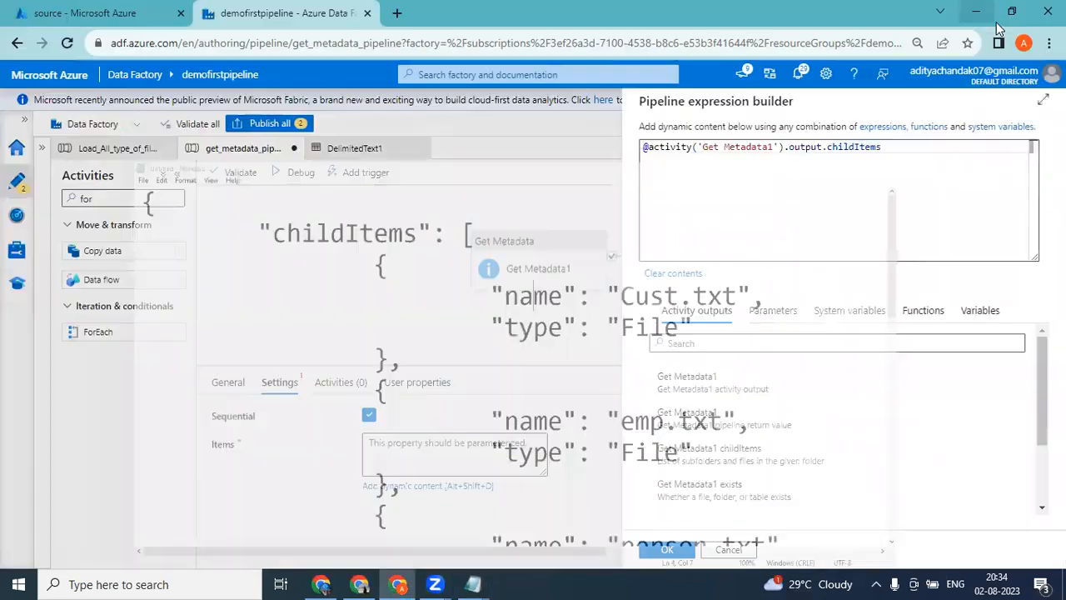
pyautogui.click(975, 8)
pyautogui.click(976, 10)
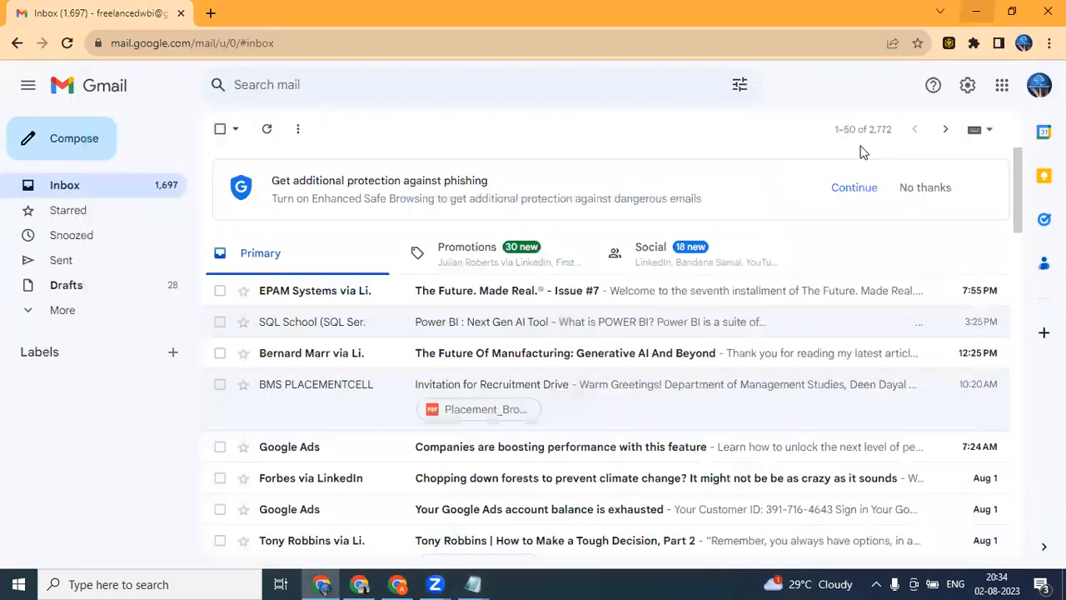
pyautogui.click(398, 583)
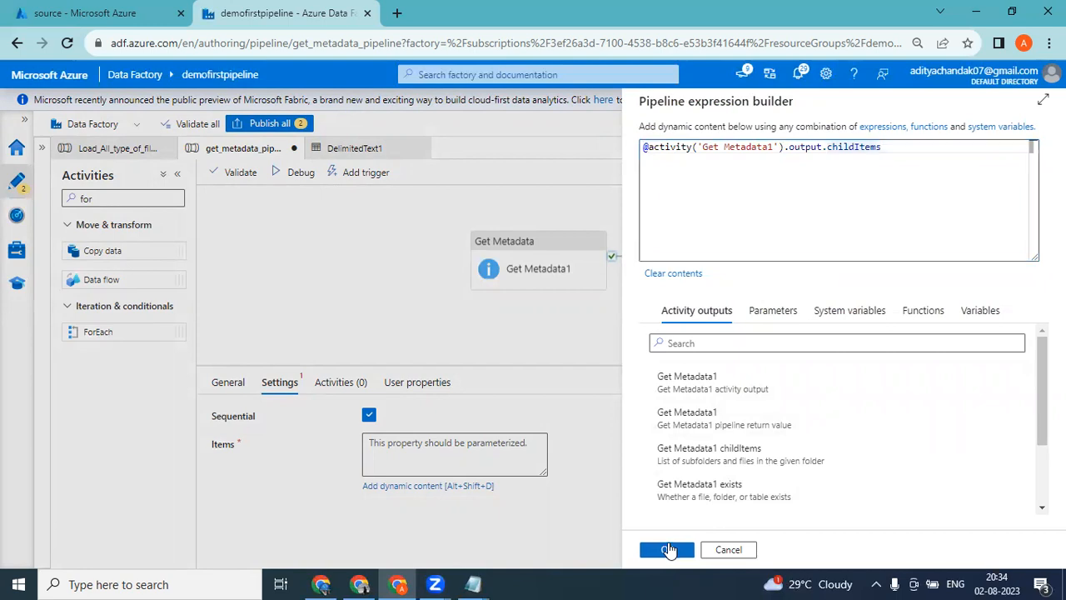
pyautogui.click(668, 550)
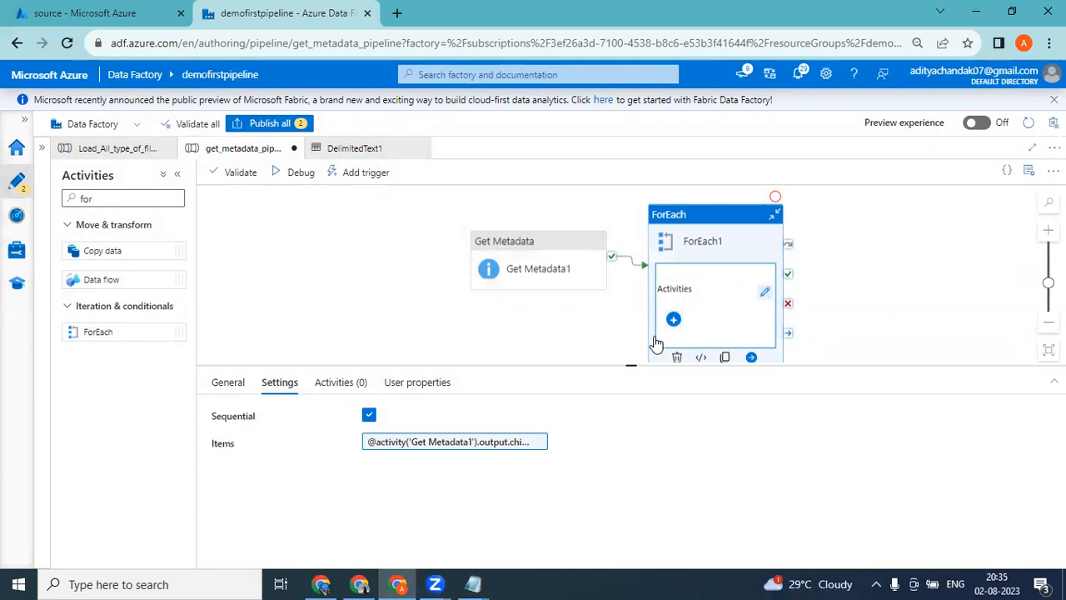
# Open ForEach1's inner activities for editing and add a Copy data activity inside the loop.
pyautogui.click(355, 381)
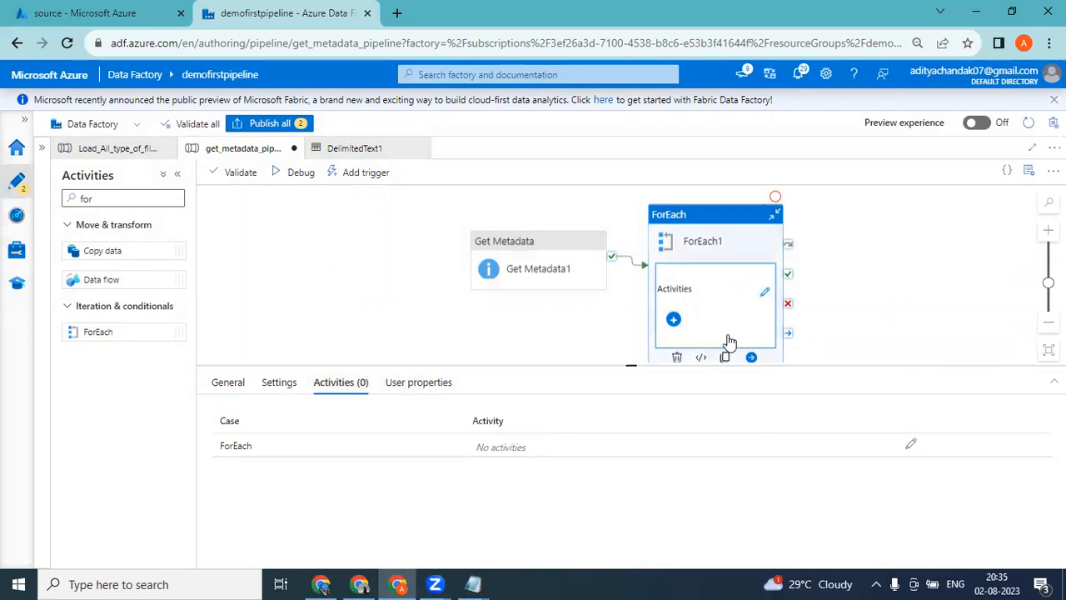
pyautogui.click(765, 294)
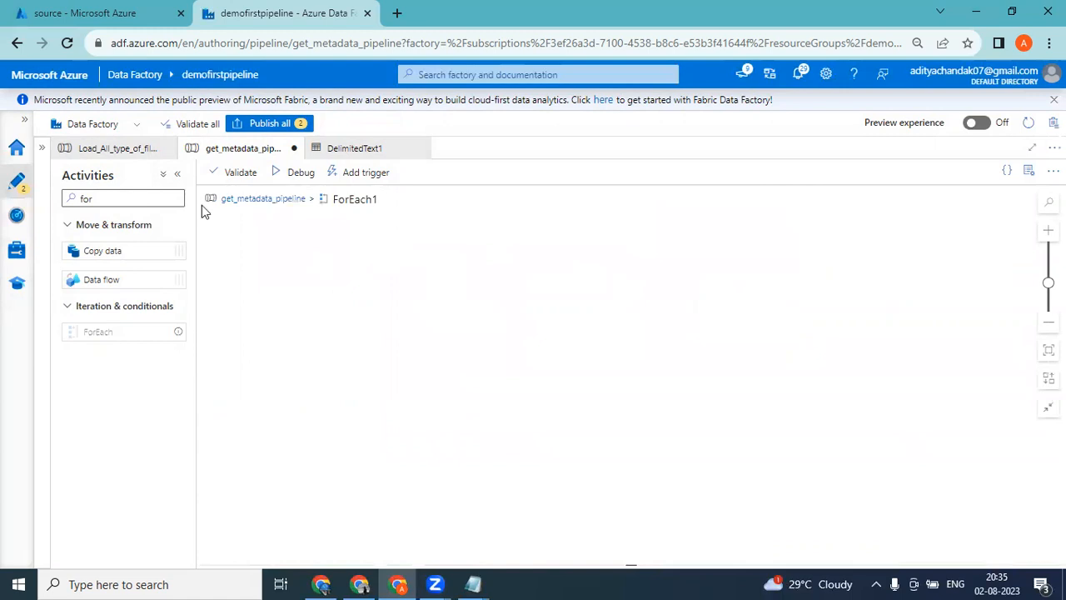
pyautogui.click(122, 197)
pyautogui.hotkey('ctrl', 'a')
pyautogui.write('cop')
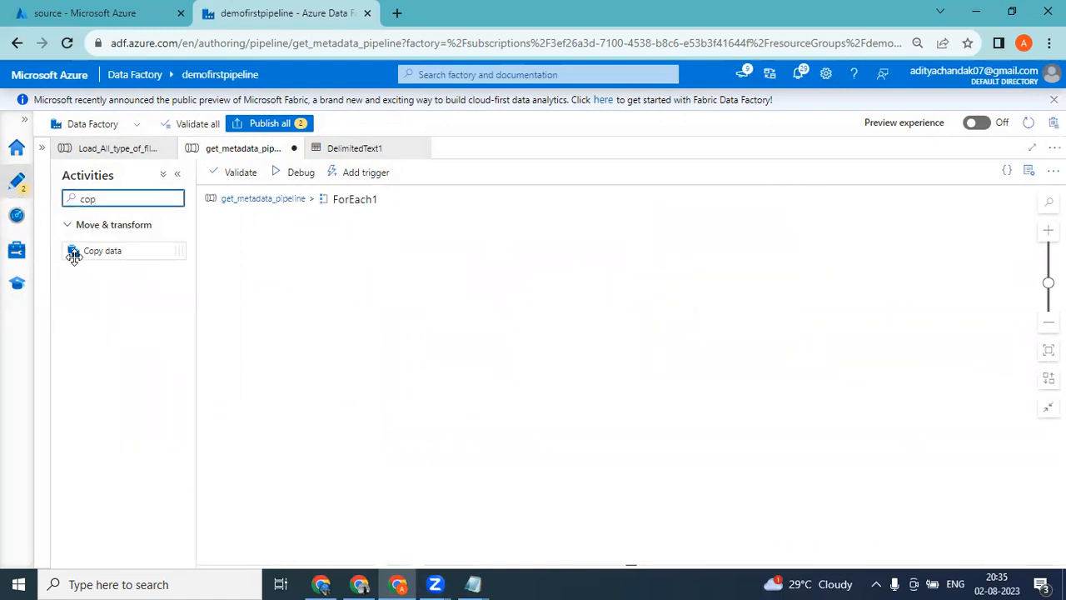
pyautogui.moveTo(72, 252); pyautogui.dragTo(521, 254)
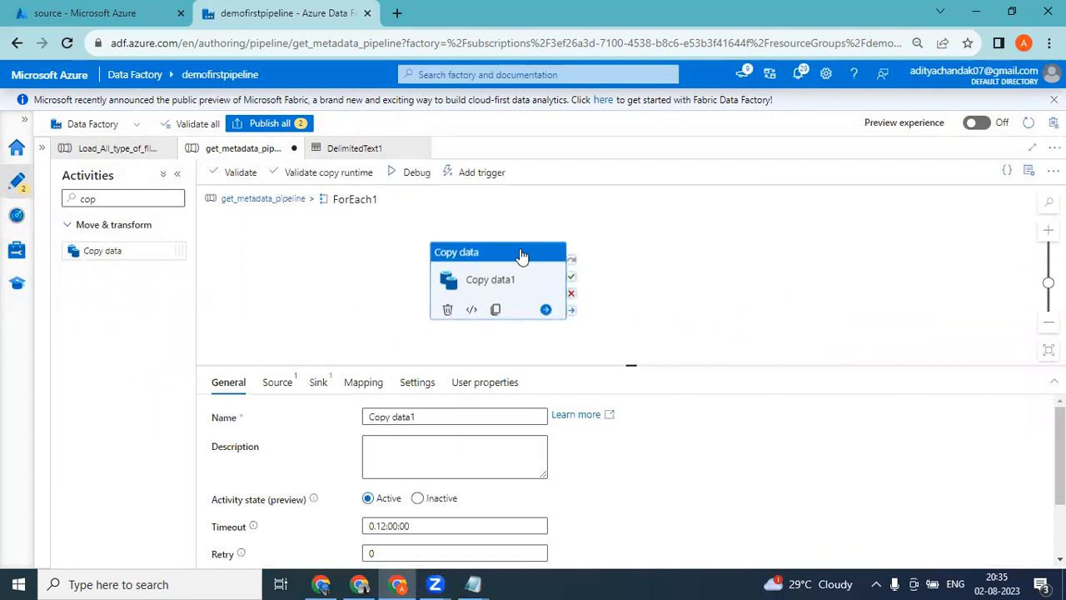
# Review Get Metadata1 and ForEach1 on the main pipeline canvas alongside the childItems output in Notepad.
pyautogui.click(257, 198)
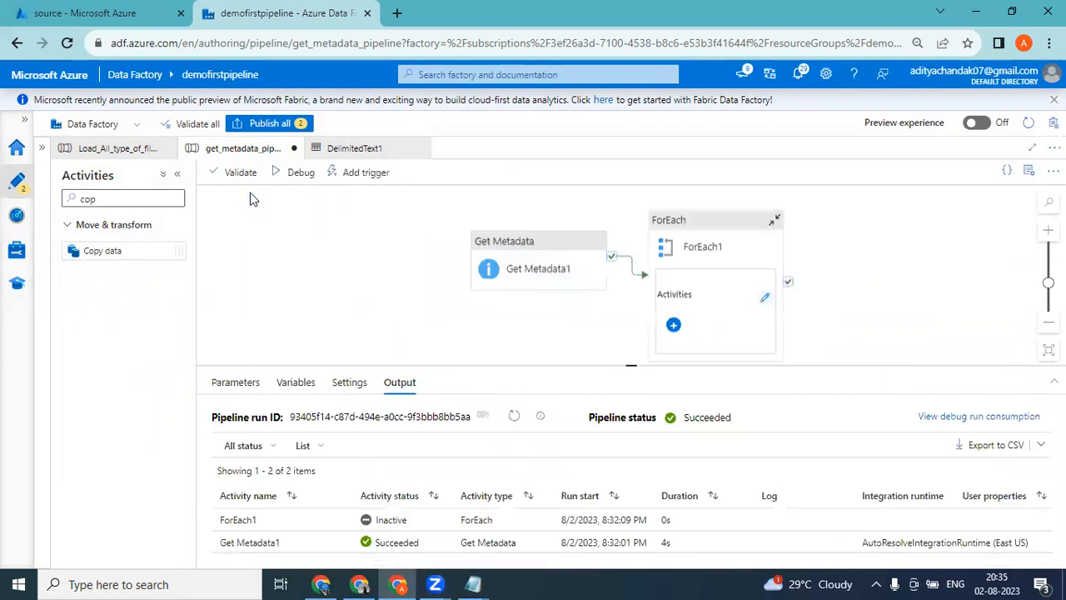
pyautogui.click(515, 248)
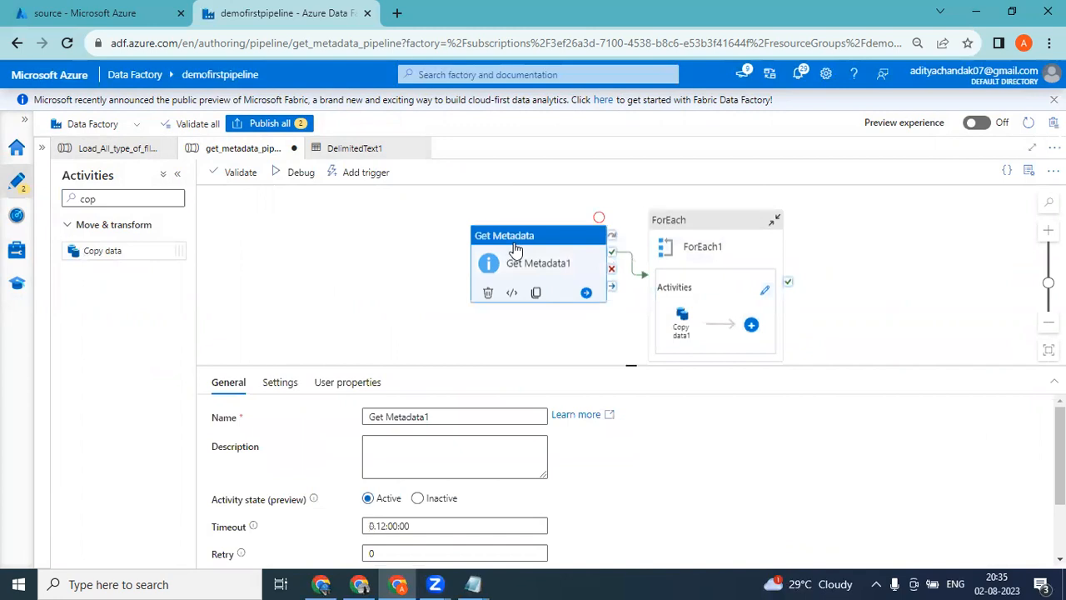
pyautogui.click(709, 223)
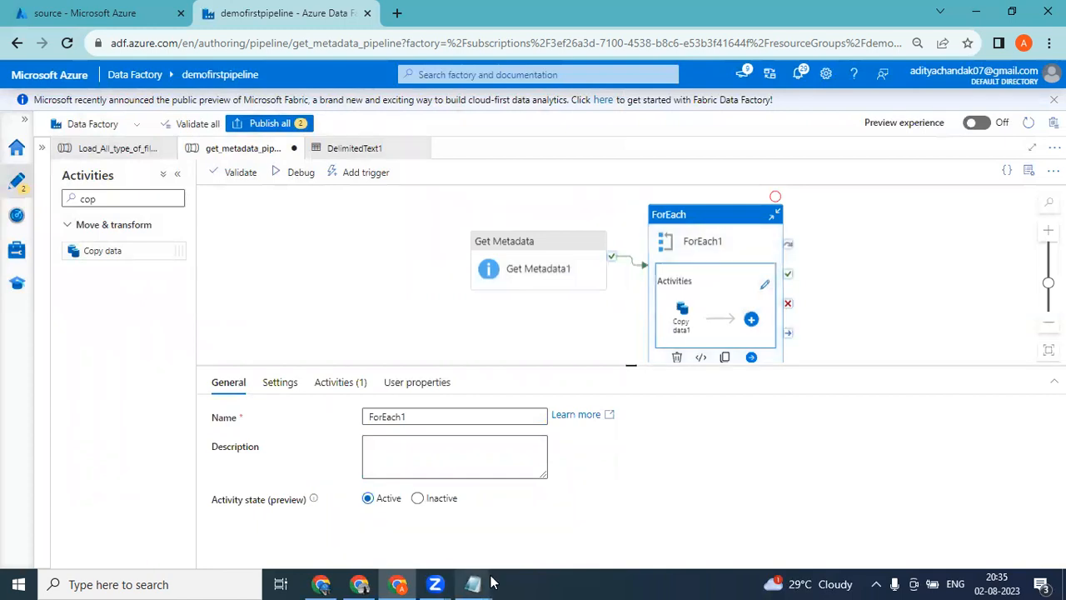
pyautogui.moveTo(473, 584)
pyautogui.click(560, 542)
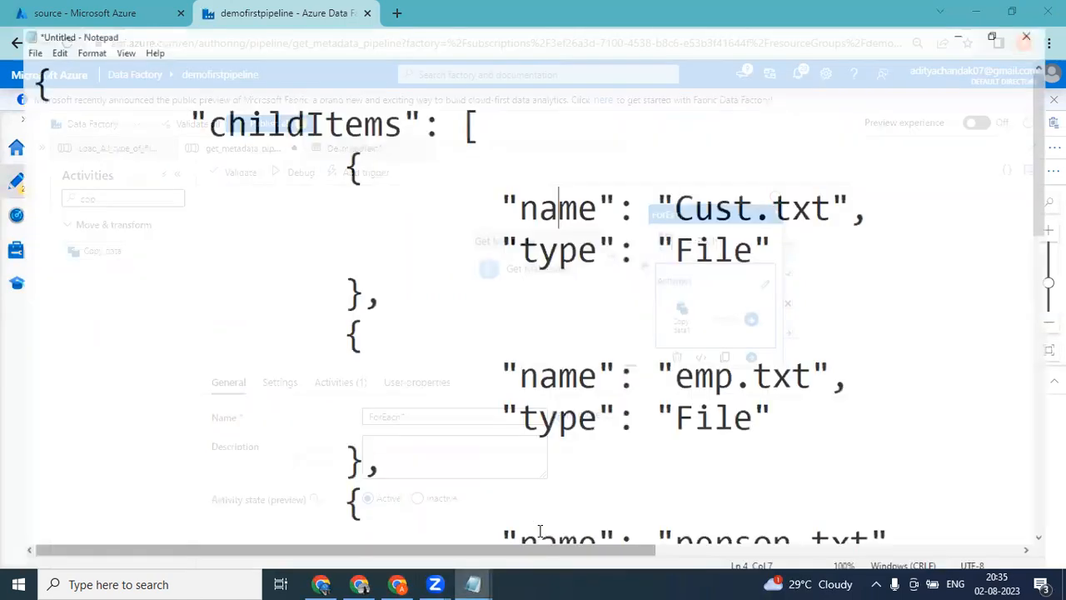
pyautogui.hotkey('alt', 'Tab')
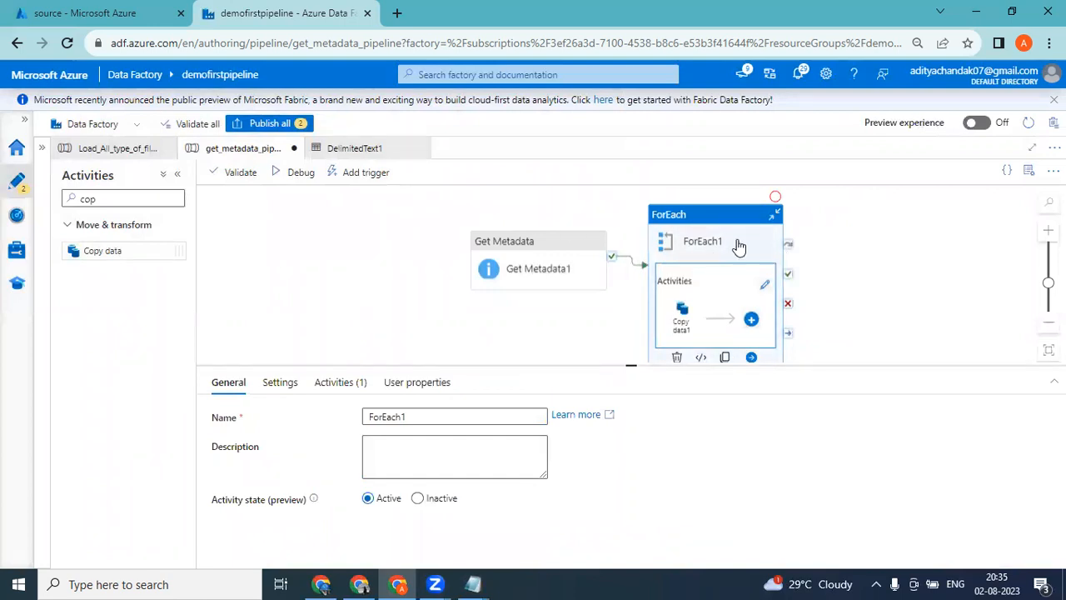
# Reopen ForEach1's inner activities and start creating a new source dataset for Copy data1.
pyautogui.click(764, 284)
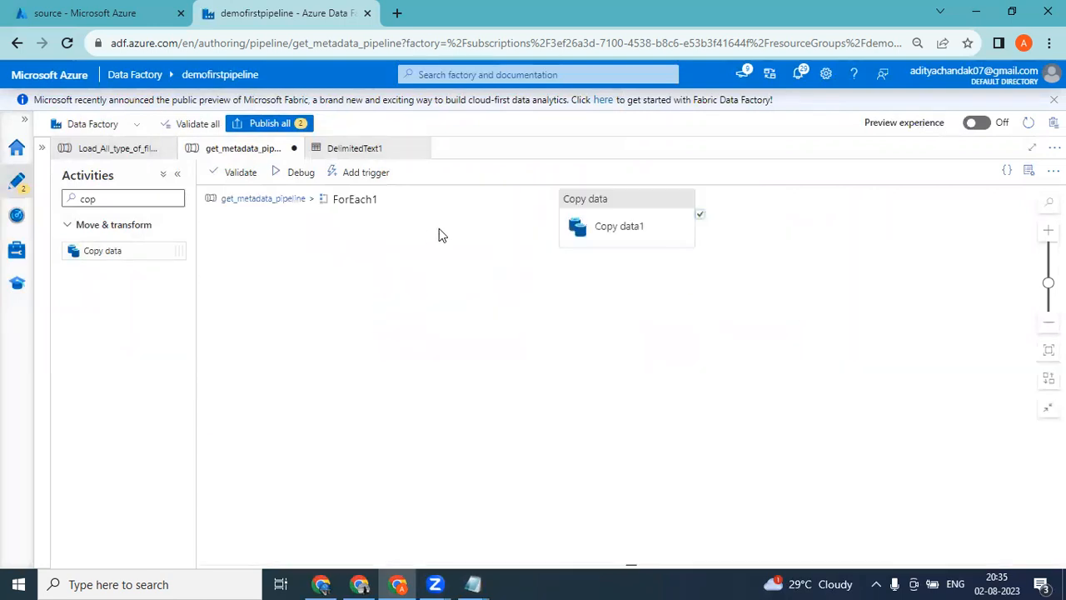
pyautogui.click(580, 210)
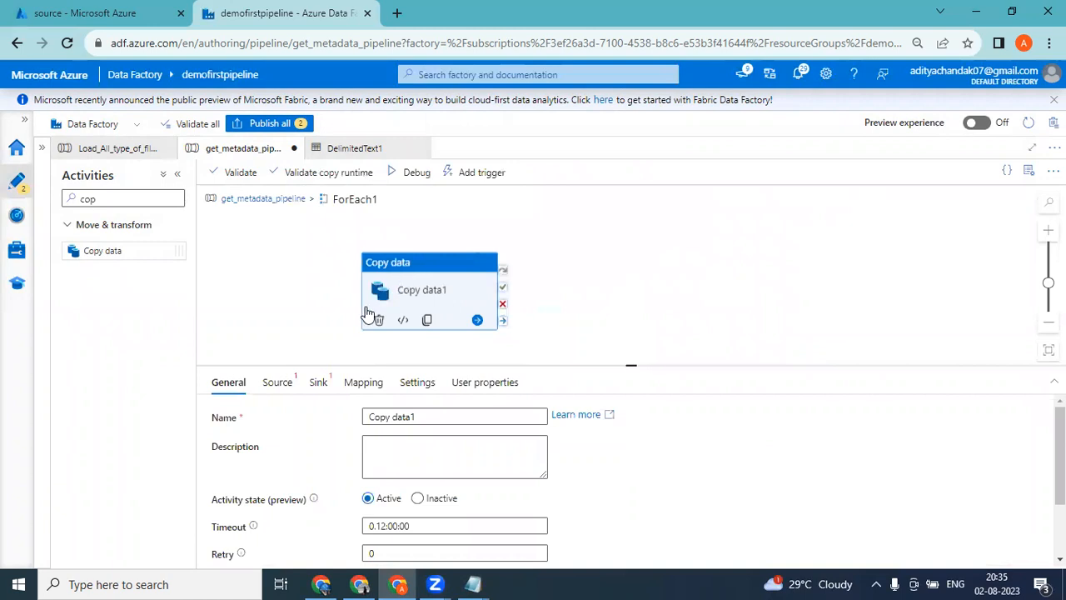
pyautogui.click(276, 385)
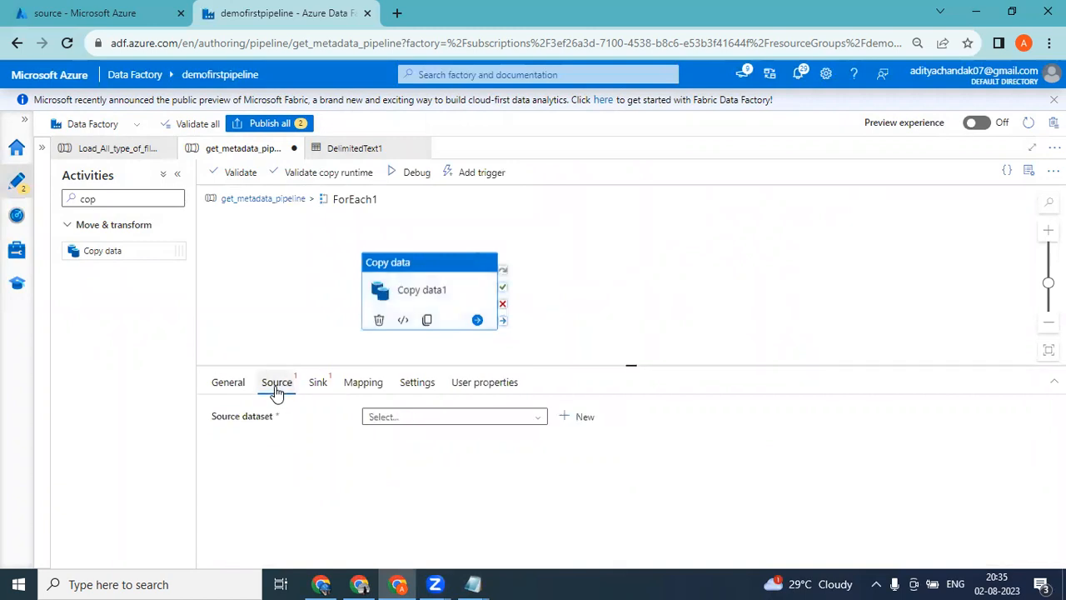
pyautogui.click(403, 421)
pyautogui.click(404, 420)
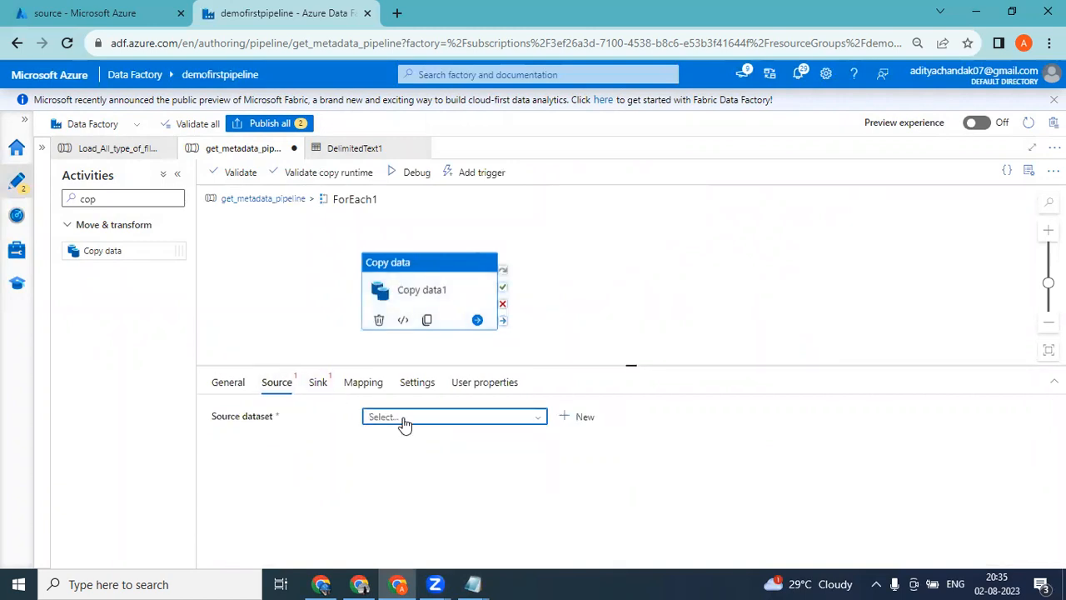
pyautogui.click(582, 418)
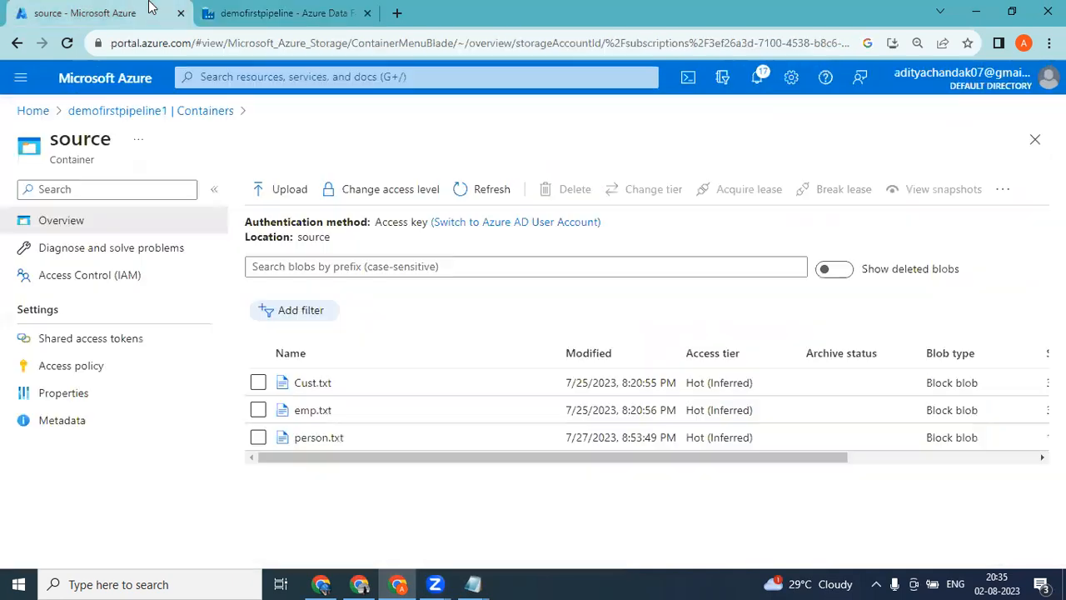
# Switch to the storage account in the Azure portal and delete person.txt from the dest container.
pyautogui.click(152, 7)
pyautogui.click(175, 113)
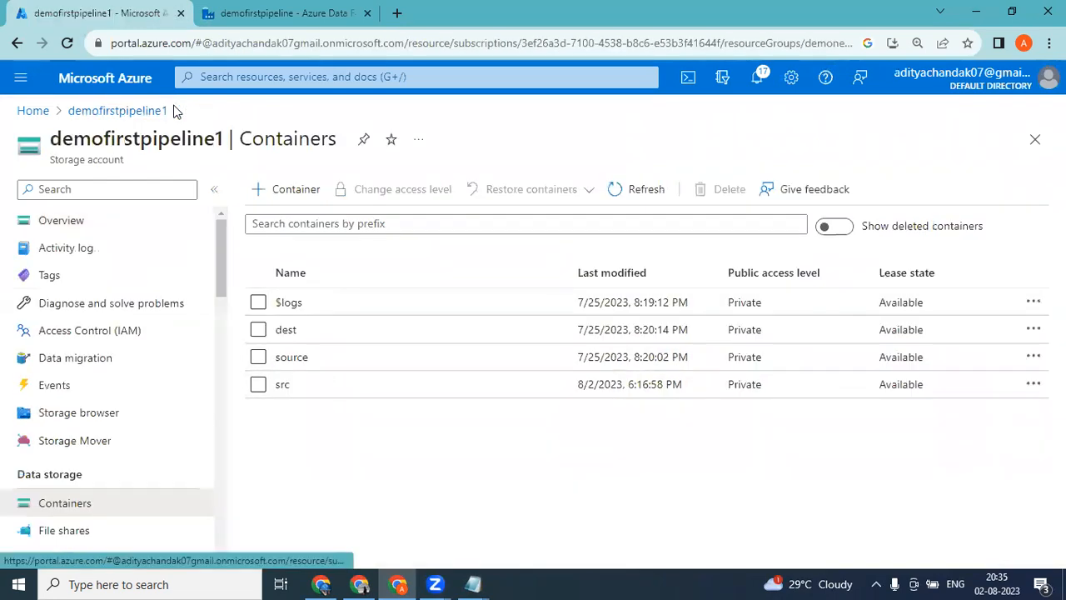
pyautogui.click(285, 331)
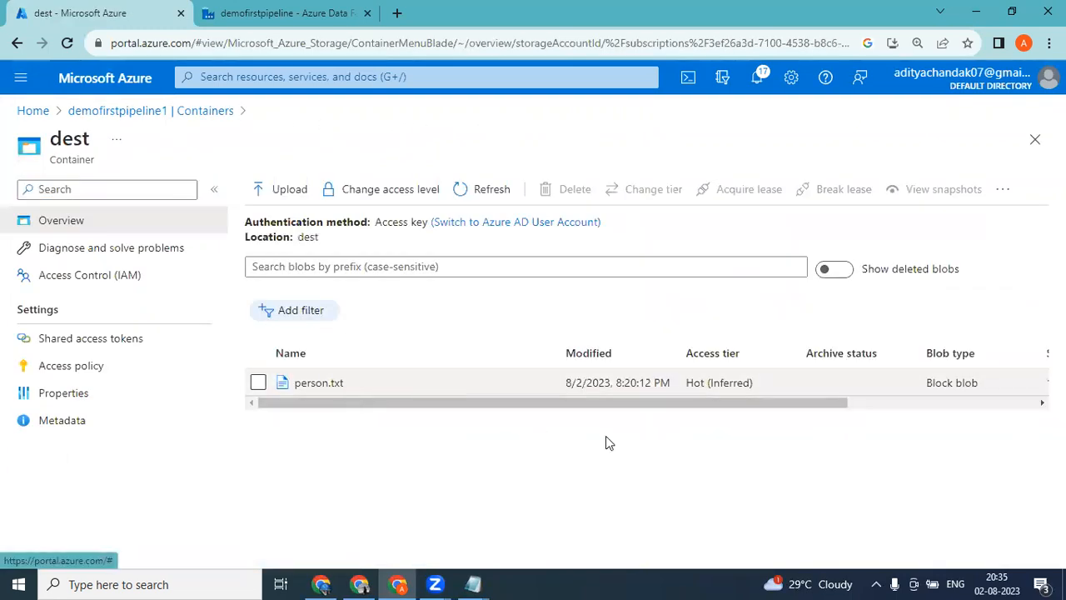
pyautogui.click(258, 382)
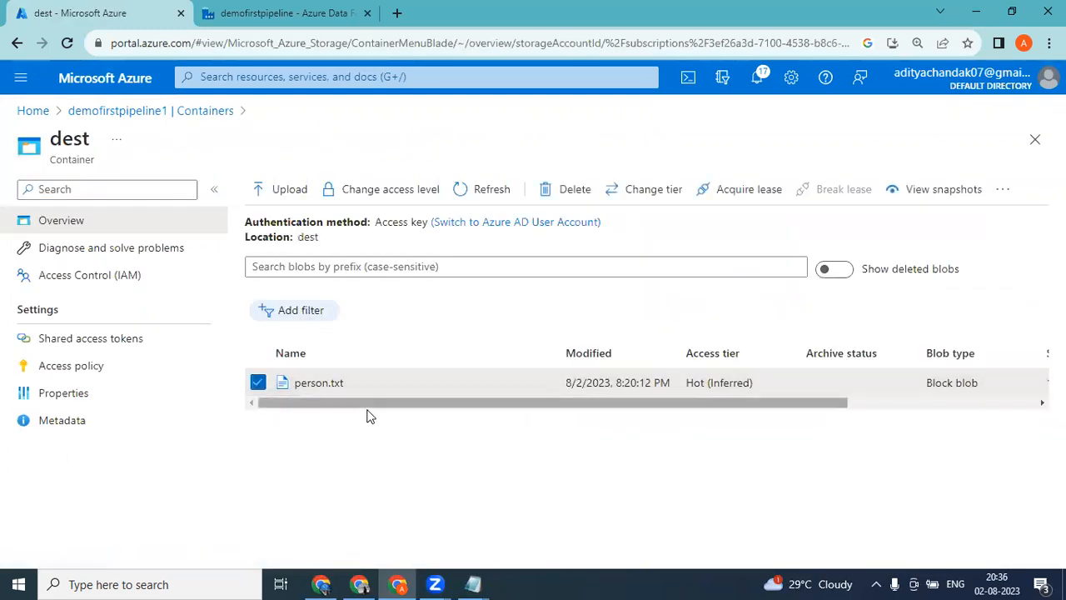
pyautogui.moveTo(369, 403); pyautogui.dragTo(816, 471)
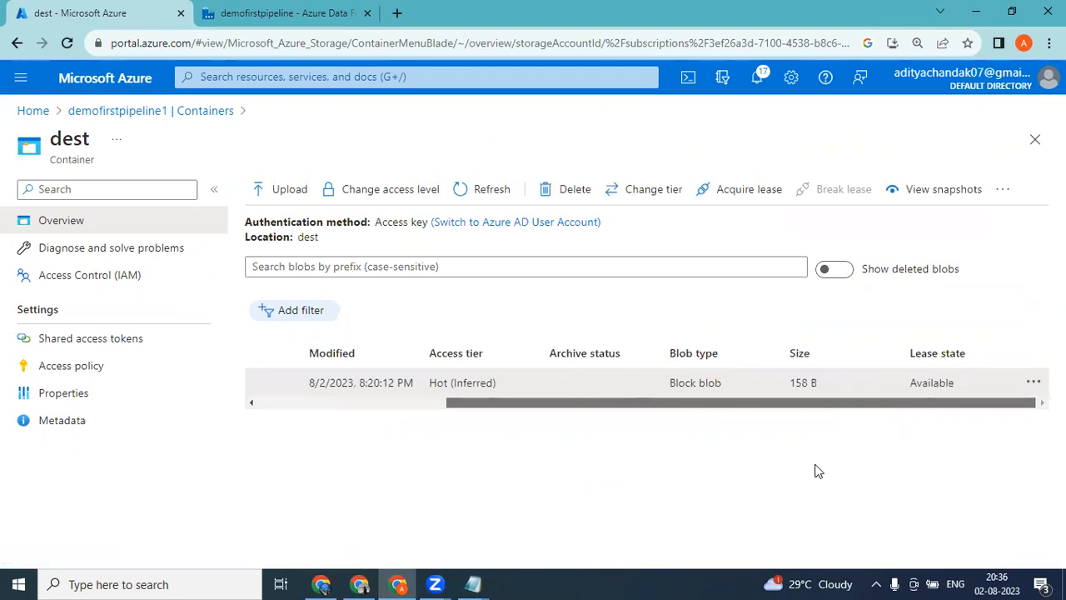
pyautogui.click(1033, 385)
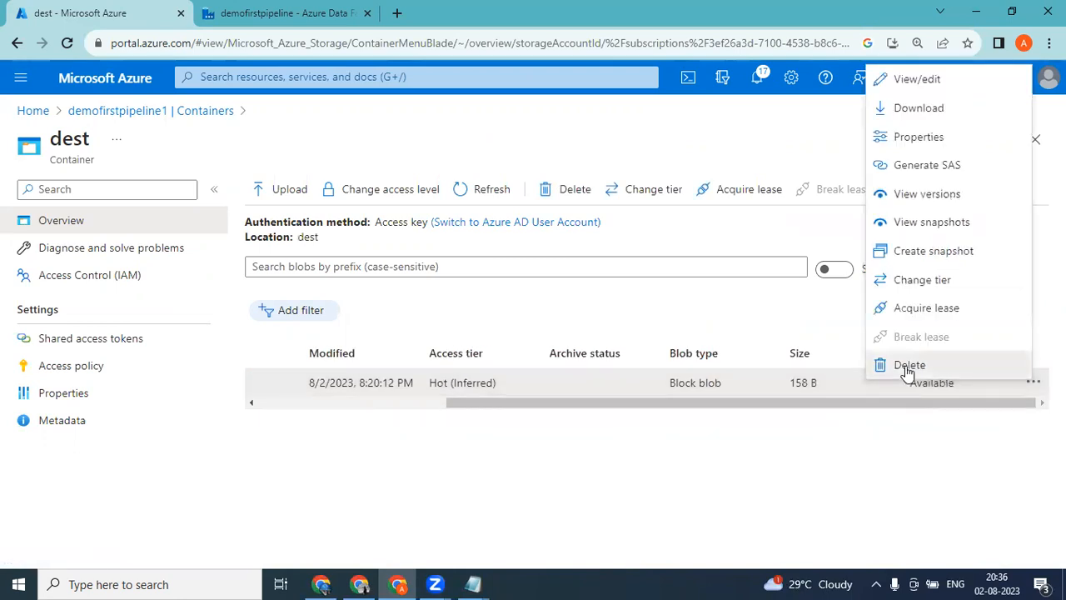
pyautogui.click(908, 366)
pyautogui.click(58, 337)
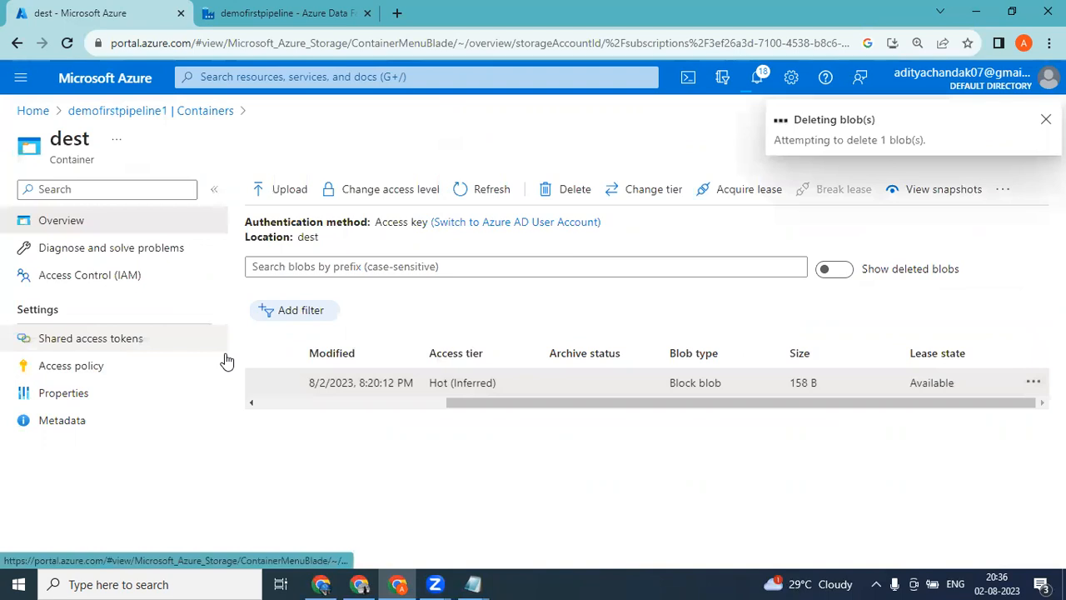
# Back in Data Factory, choose Azure Blob Storage with DelimitedText format for the new source dataset and name it Foreachsrcds.
pyautogui.click(283, 13)
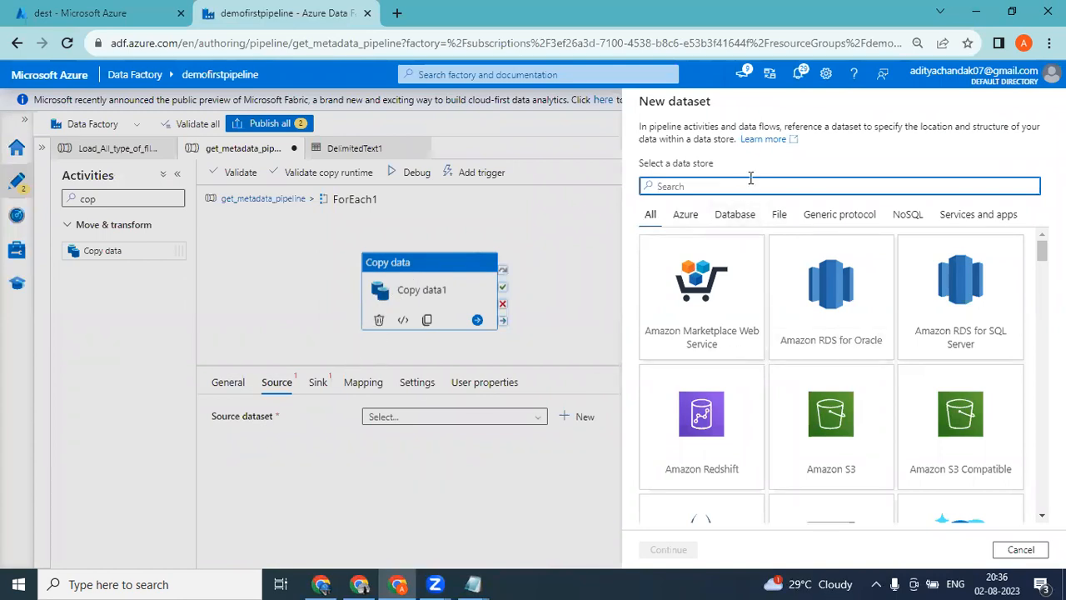
pyautogui.write('azur')
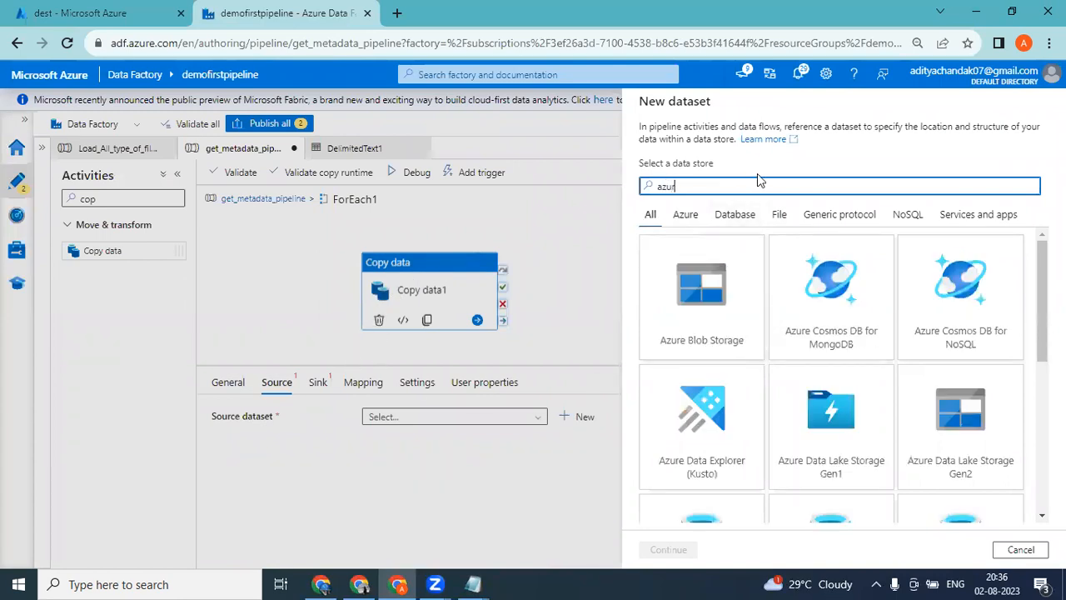
pyautogui.doubleClick(695, 319)
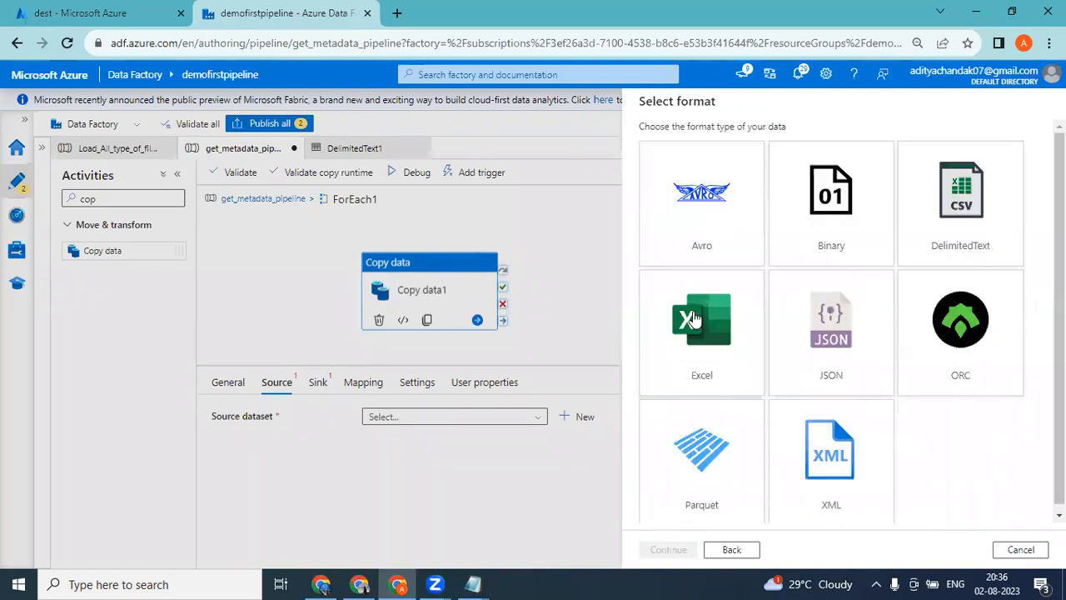
pyautogui.doubleClick(961, 222)
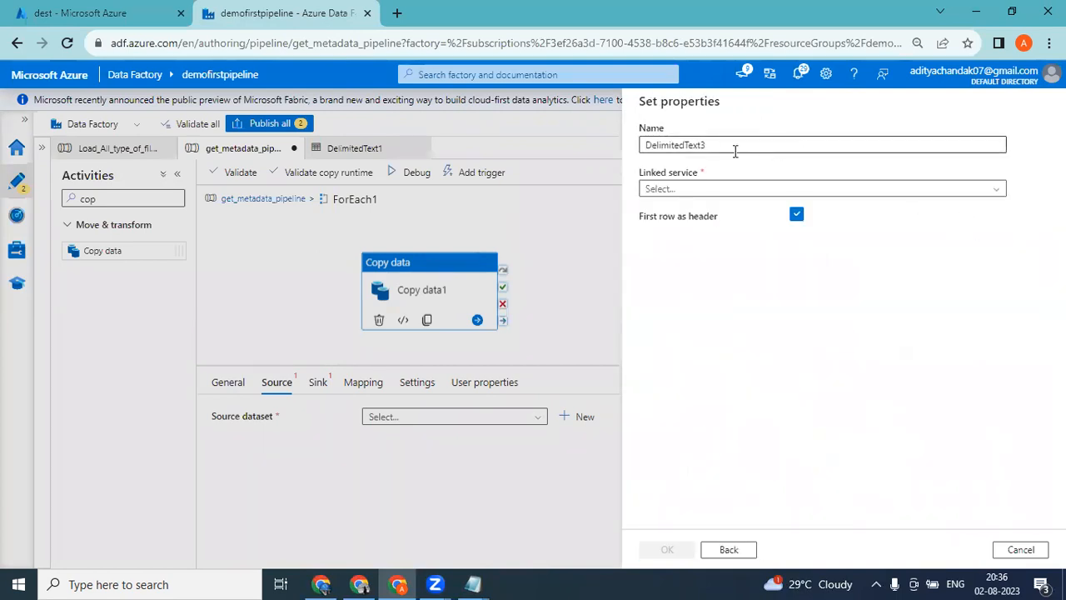
pyautogui.doubleClick(738, 144)
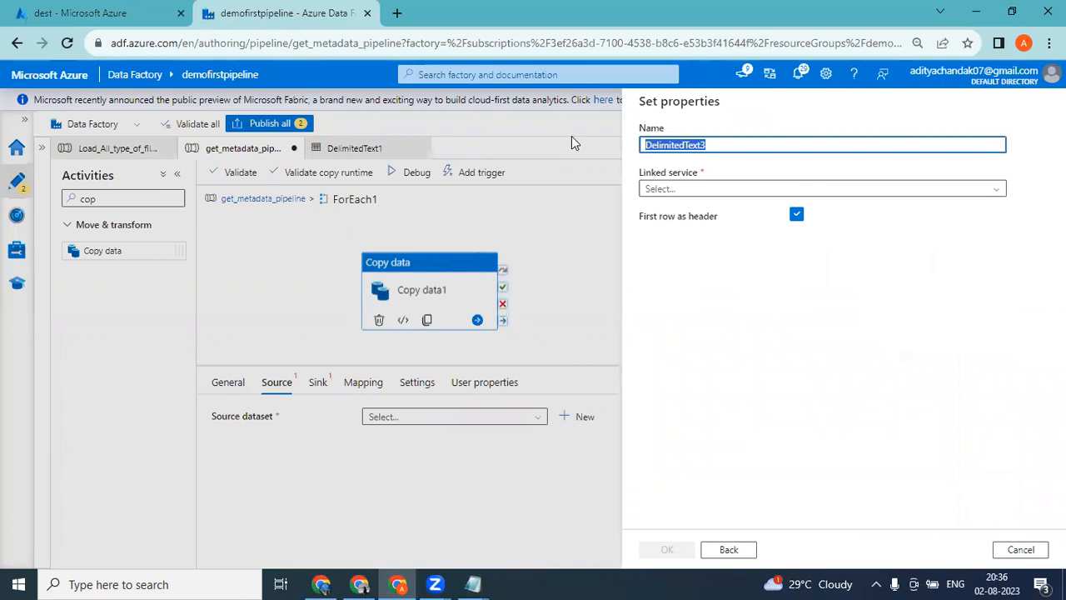
pyautogui.write('F')
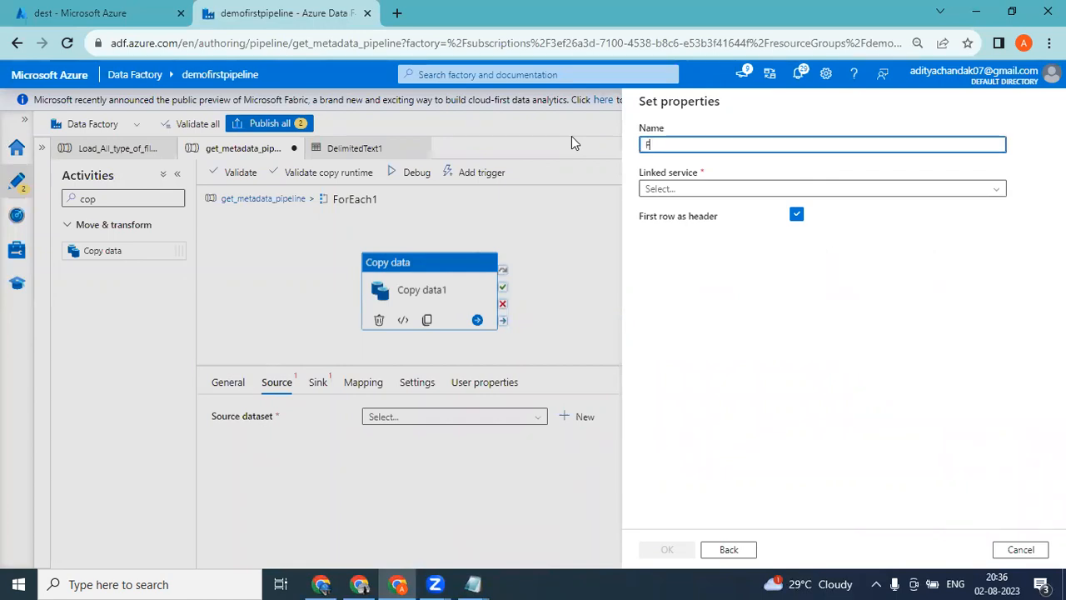
pyautogui.write('or')
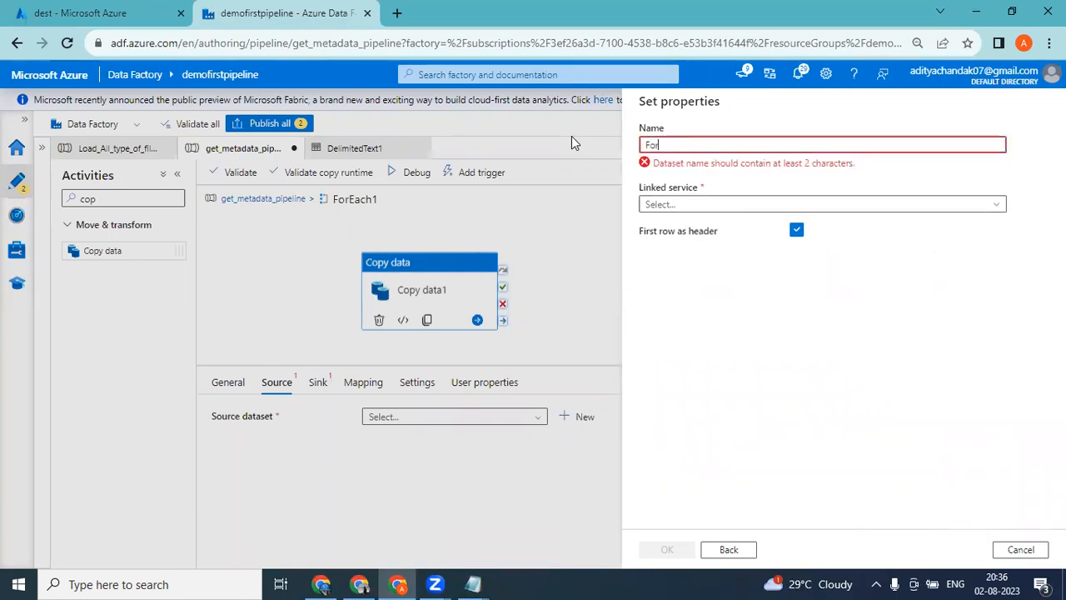
pyautogui.write('eachsrcds')
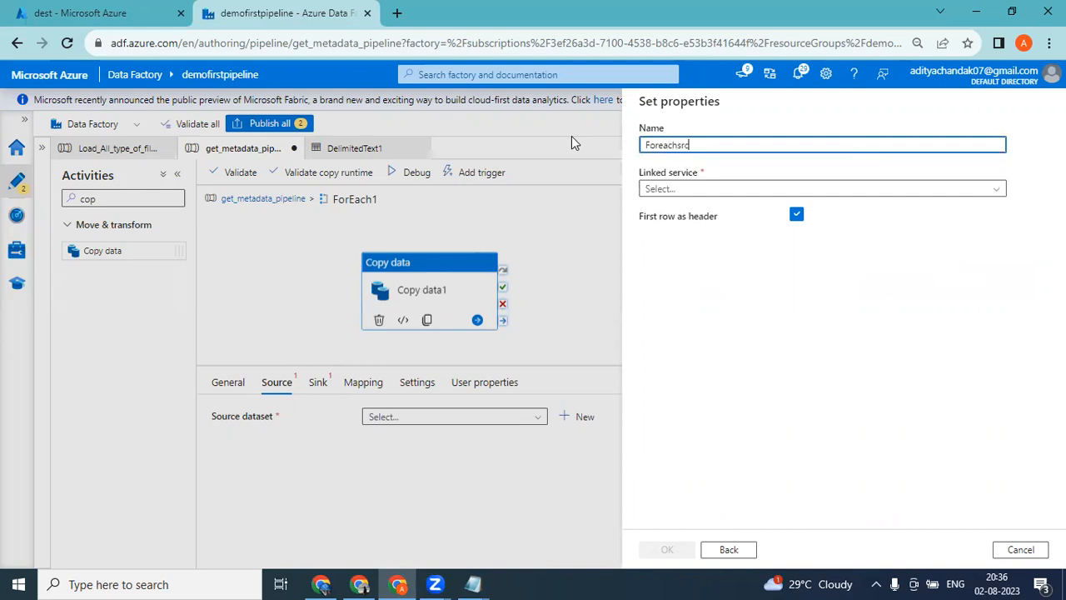
# Create a new Blob Storage linked service for the dataset using the Pay-As-You-Go subscription and the demofirstpipeline1 storage account.
pyautogui.click(688, 202)
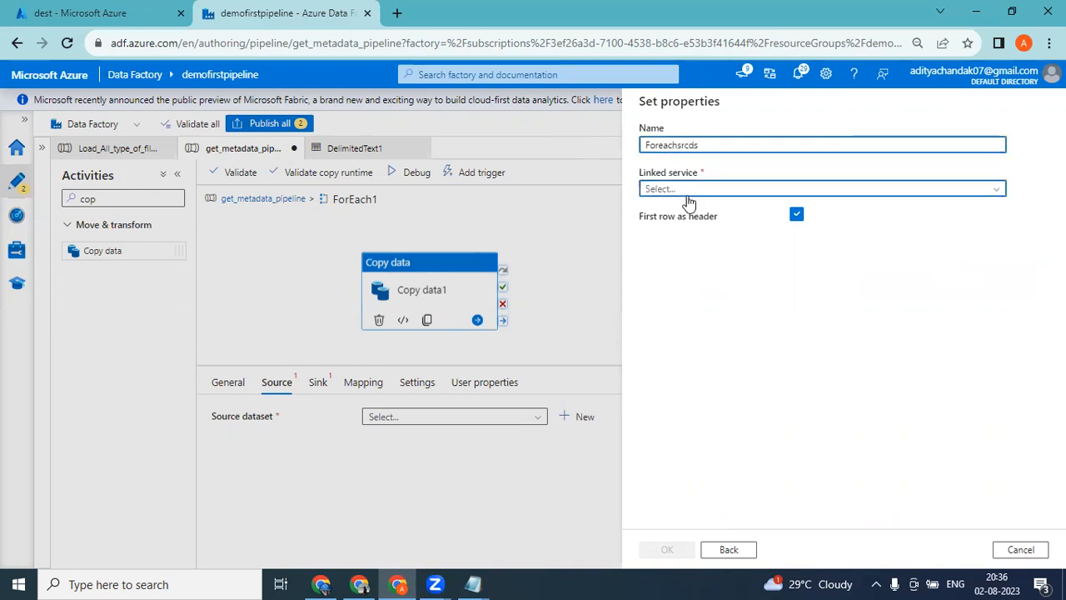
pyautogui.click(689, 236)
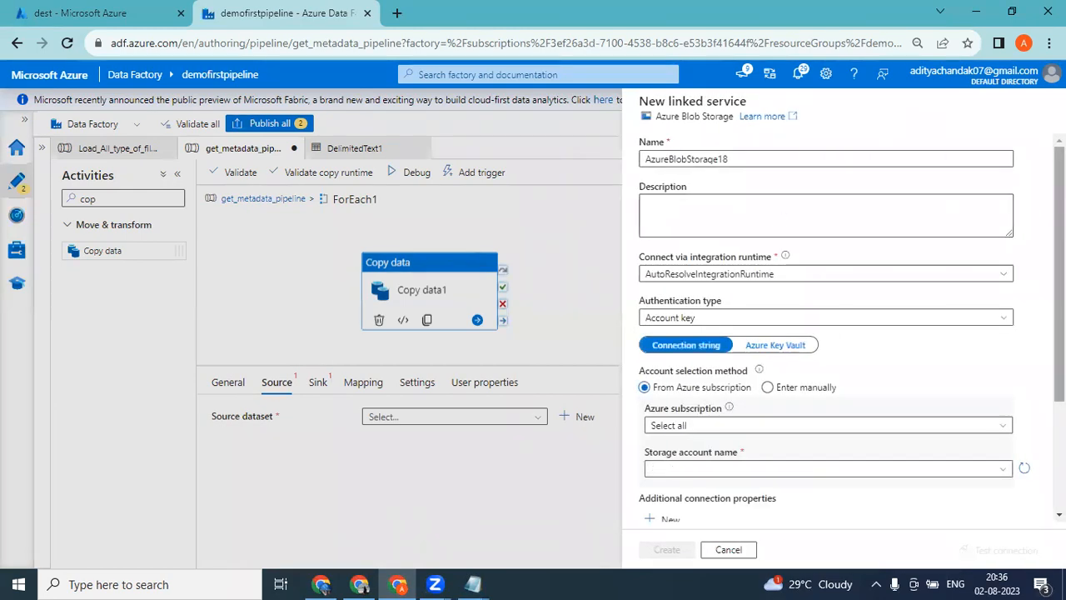
pyautogui.scroll(-2, 825, 333)
pyautogui.click(700, 263)
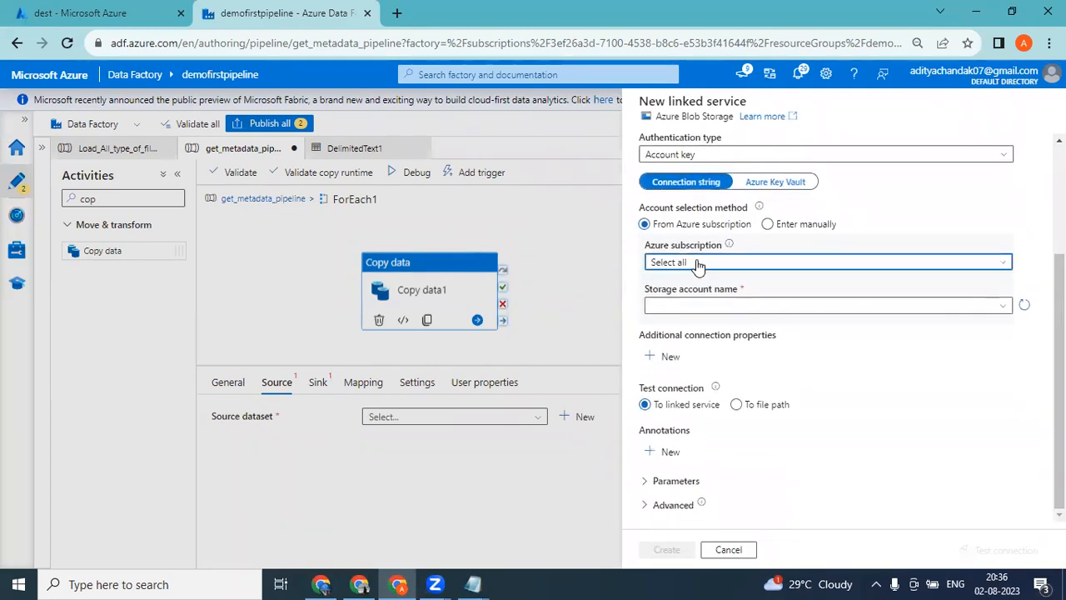
pyautogui.click(684, 303)
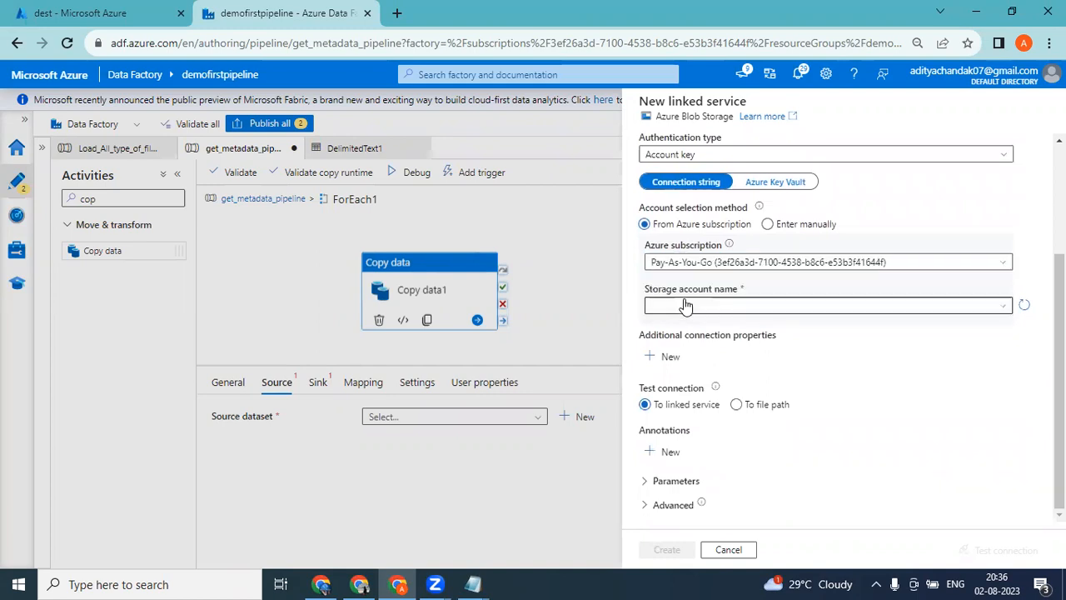
pyautogui.click(686, 305)
pyautogui.click(681, 350)
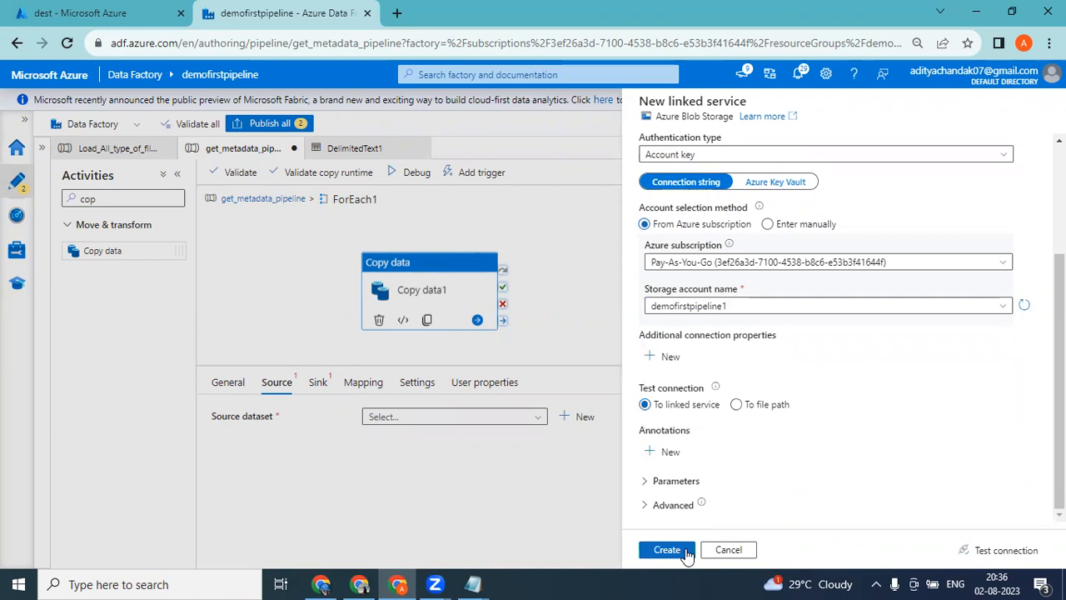
pyautogui.click(679, 551)
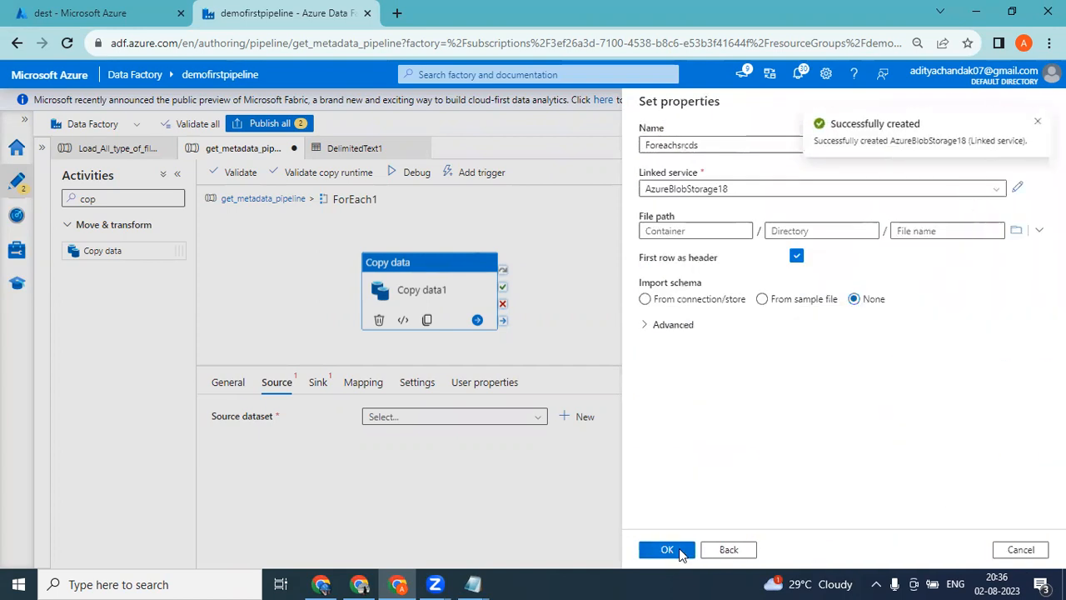
# Set the dataset's file path to the source container without a file name and finish creating the dataset.
pyautogui.click(1016, 230)
pyautogui.doubleClick(679, 200)
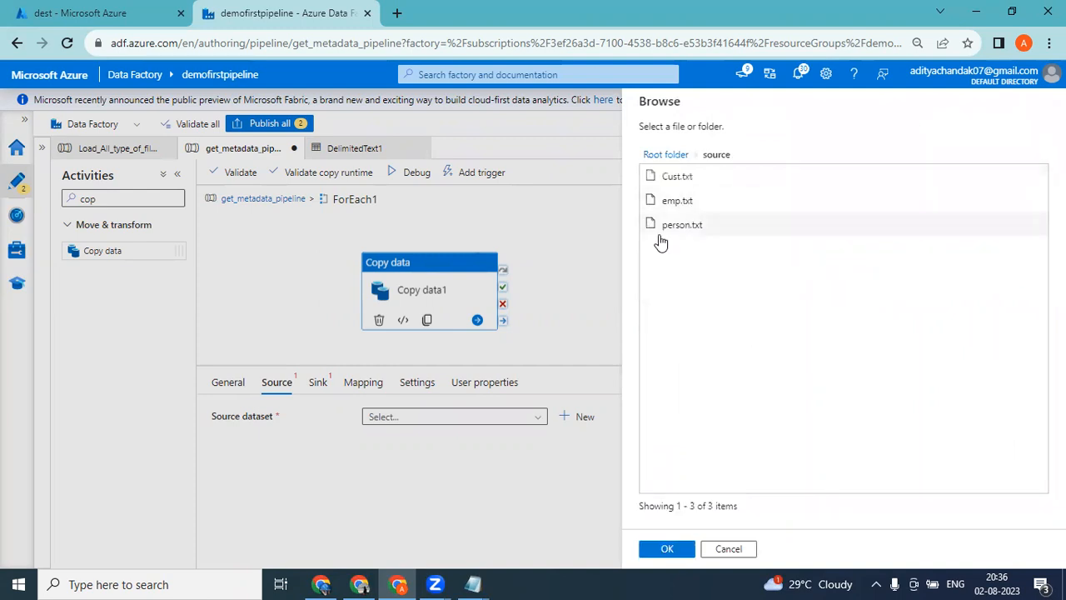
pyautogui.click(670, 548)
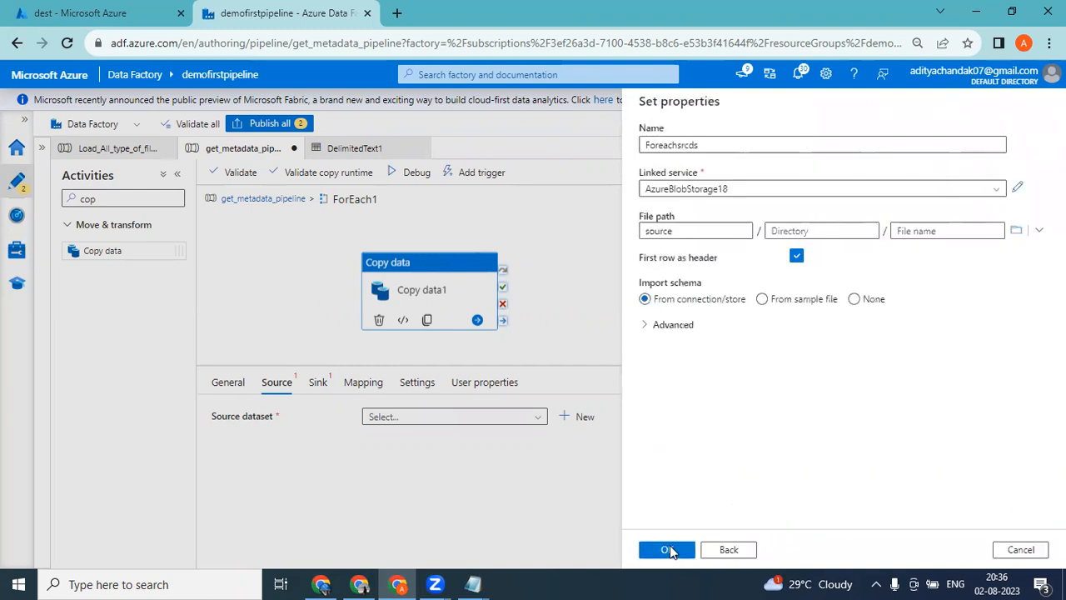
pyautogui.click(672, 549)
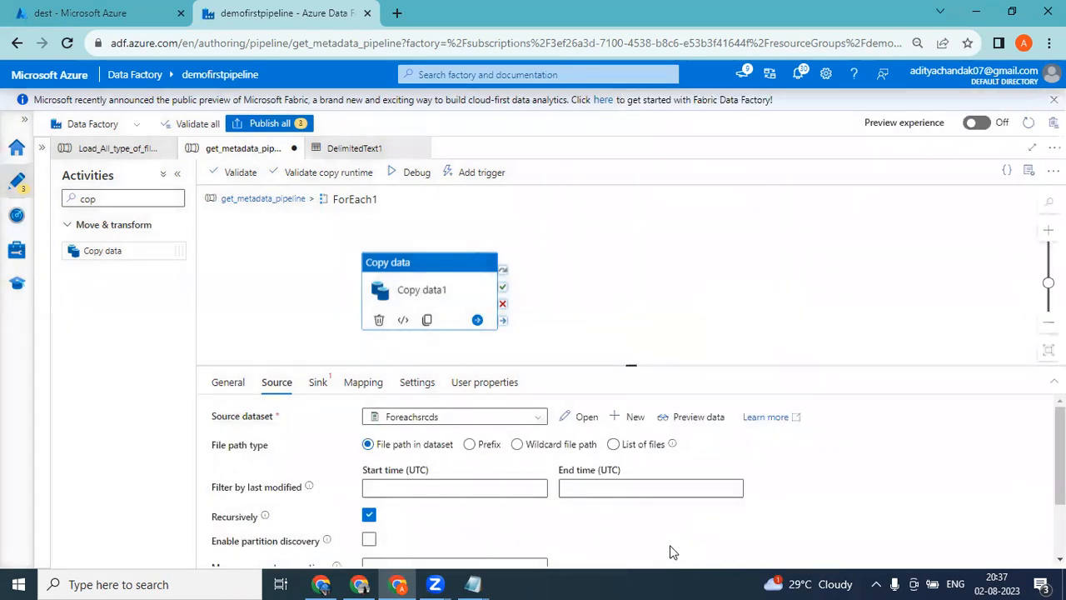
# Open the Foreachsrcds dataset for editing and add a String parameter called Filename.
pyautogui.click(585, 417)
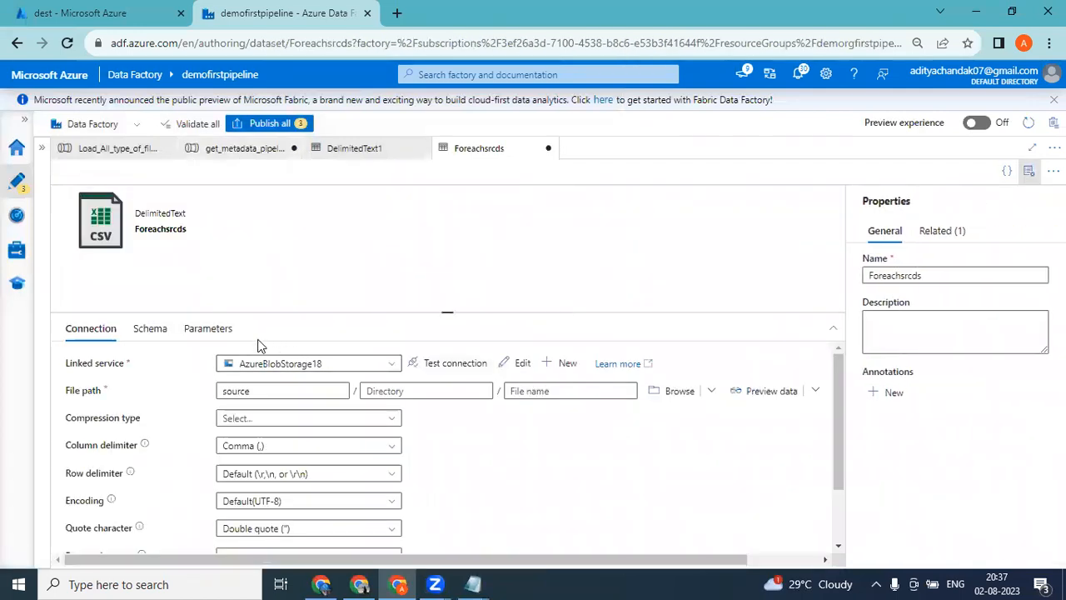
pyautogui.click(220, 333)
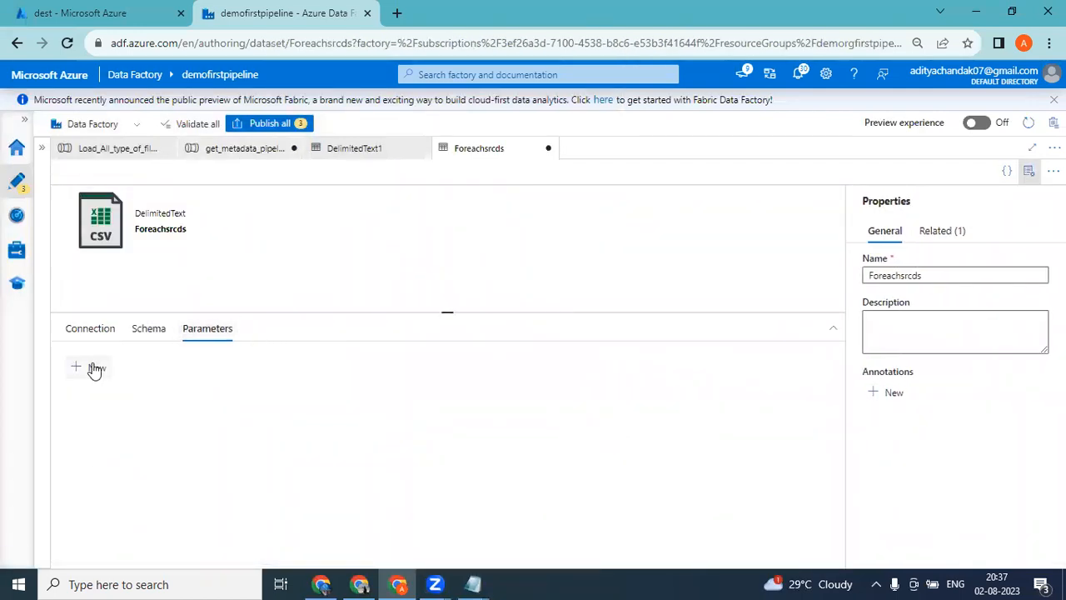
pyautogui.click(96, 369)
pyautogui.click(146, 414)
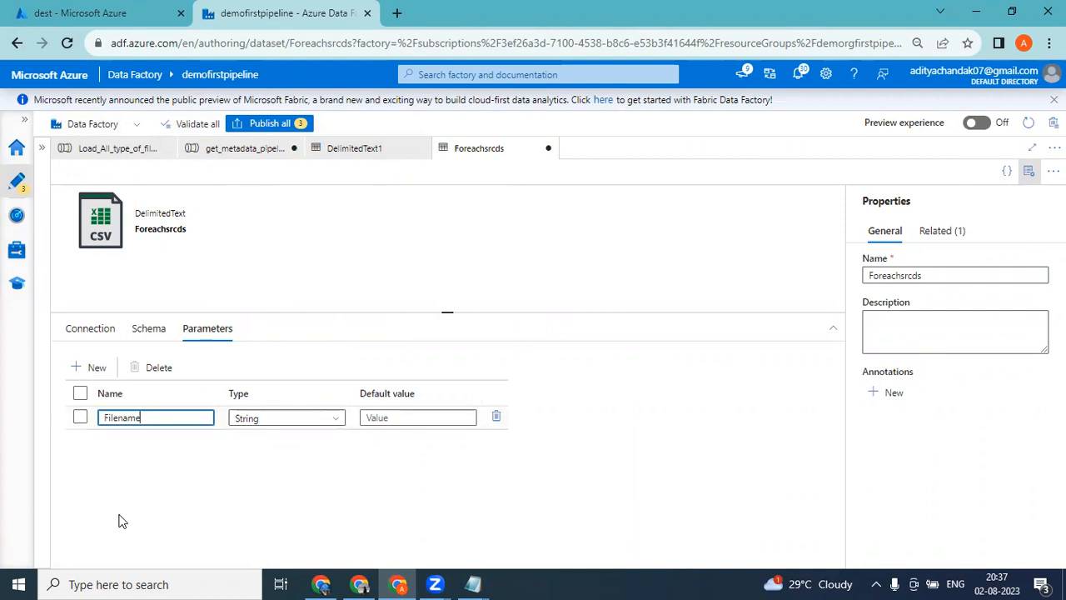
pyautogui.click(109, 340)
pyautogui.click(550, 392)
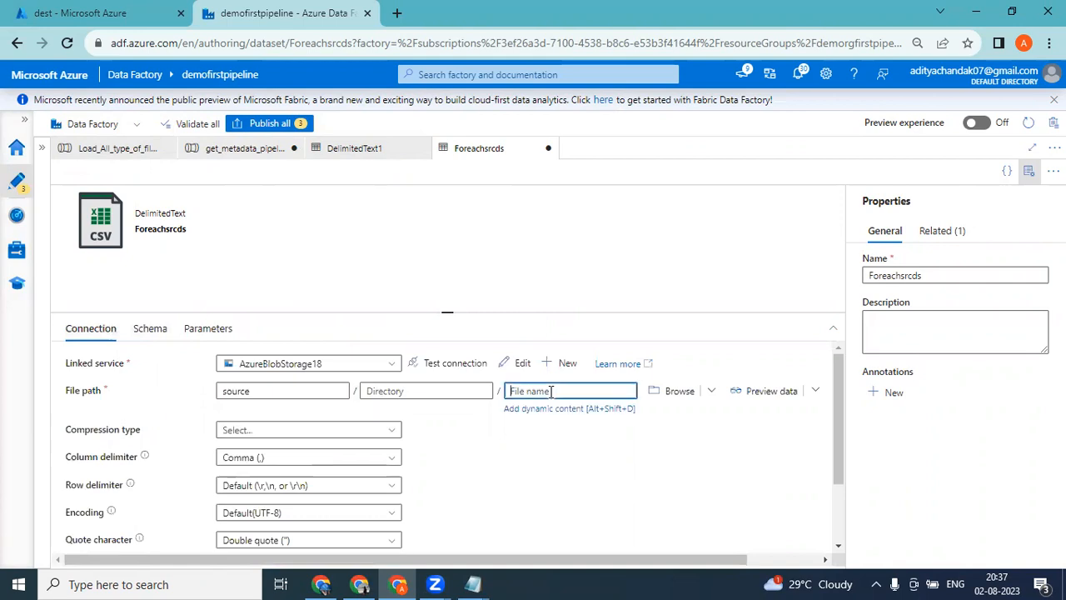
pyautogui.click(552, 410)
pyautogui.click(673, 377)
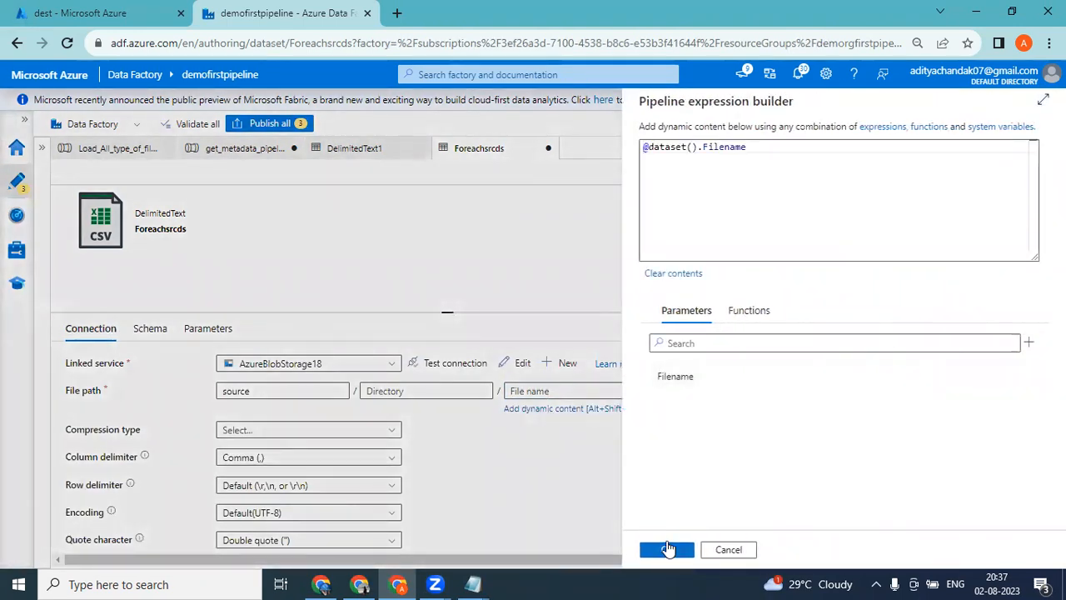
pyautogui.click(667, 547)
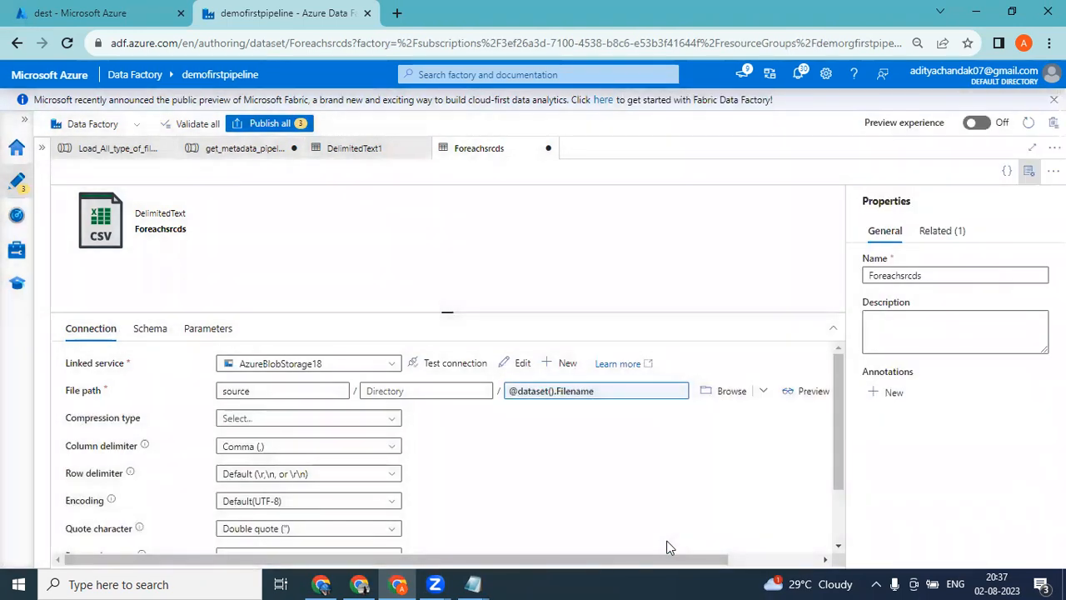
# Return to get_metadata_pipeline and review the Get Metadata1 and ForEach1 activities on the main canvas.
pyautogui.click(250, 152)
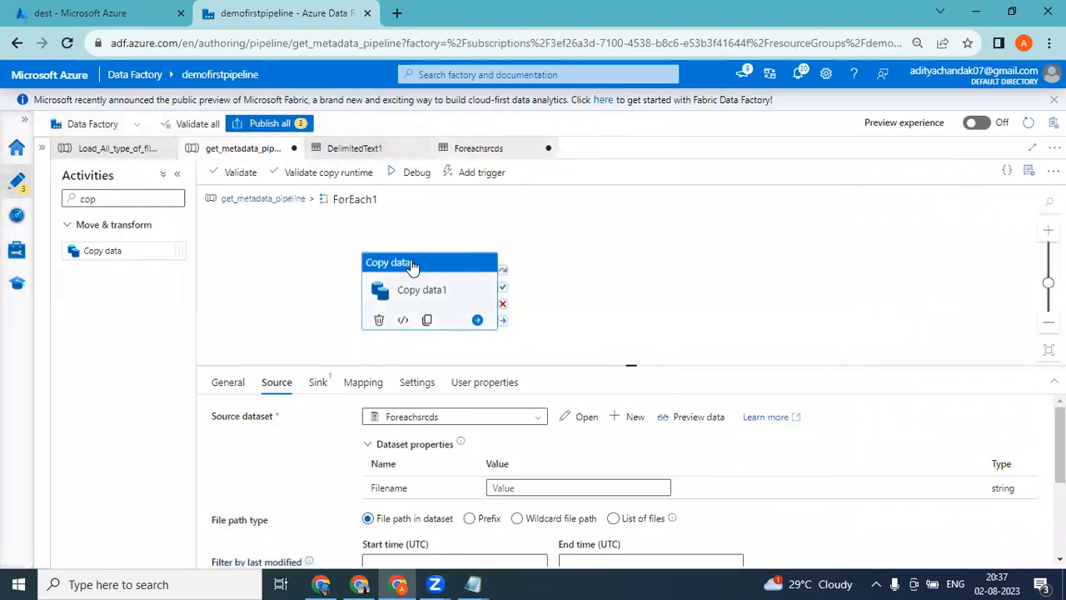
pyautogui.click(528, 487)
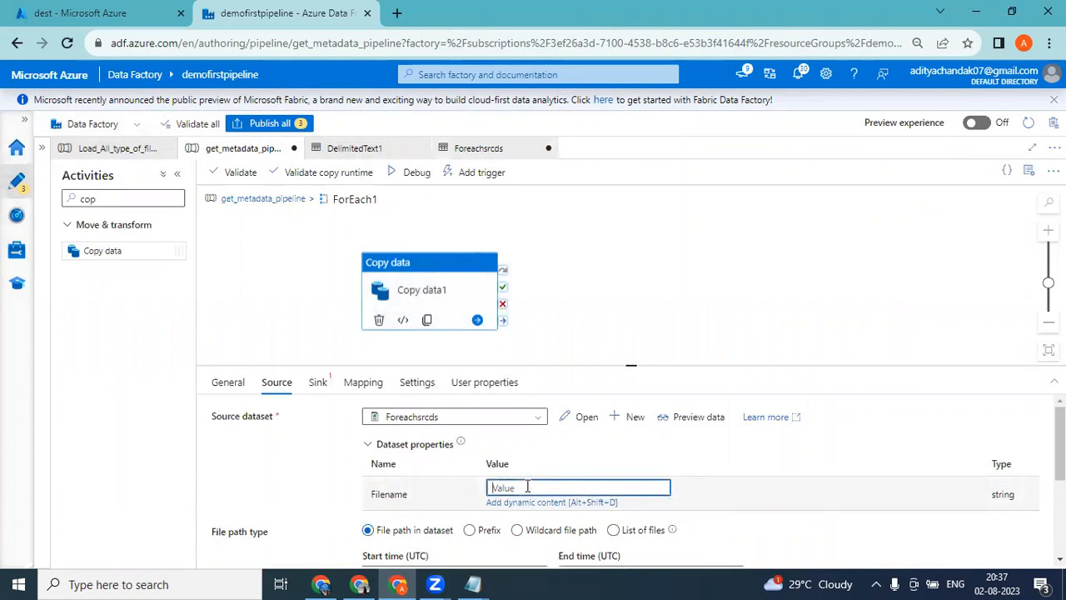
pyautogui.click(271, 200)
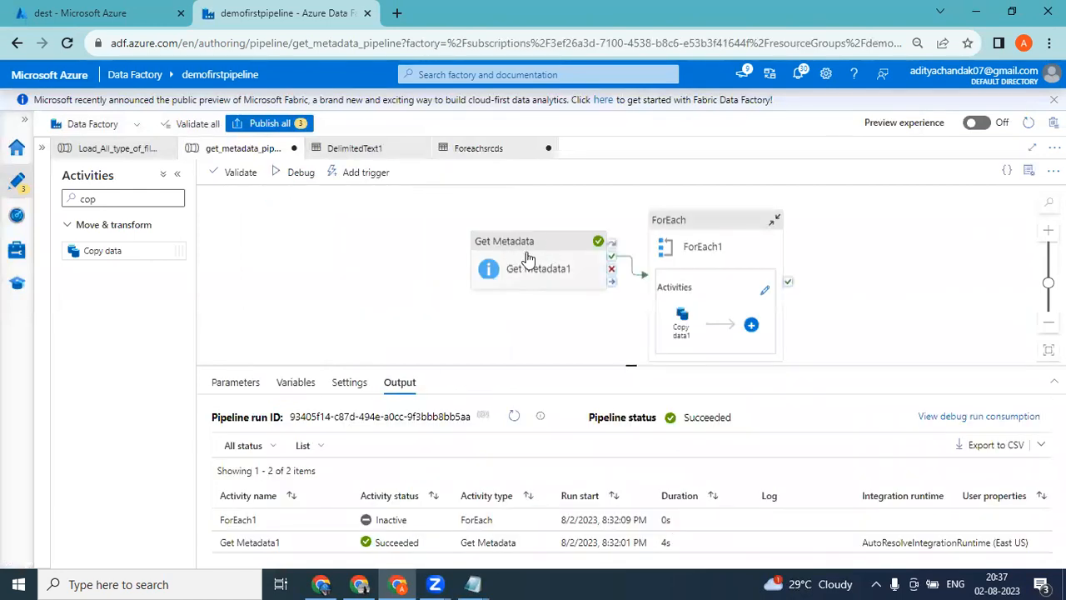
pyautogui.click(656, 237)
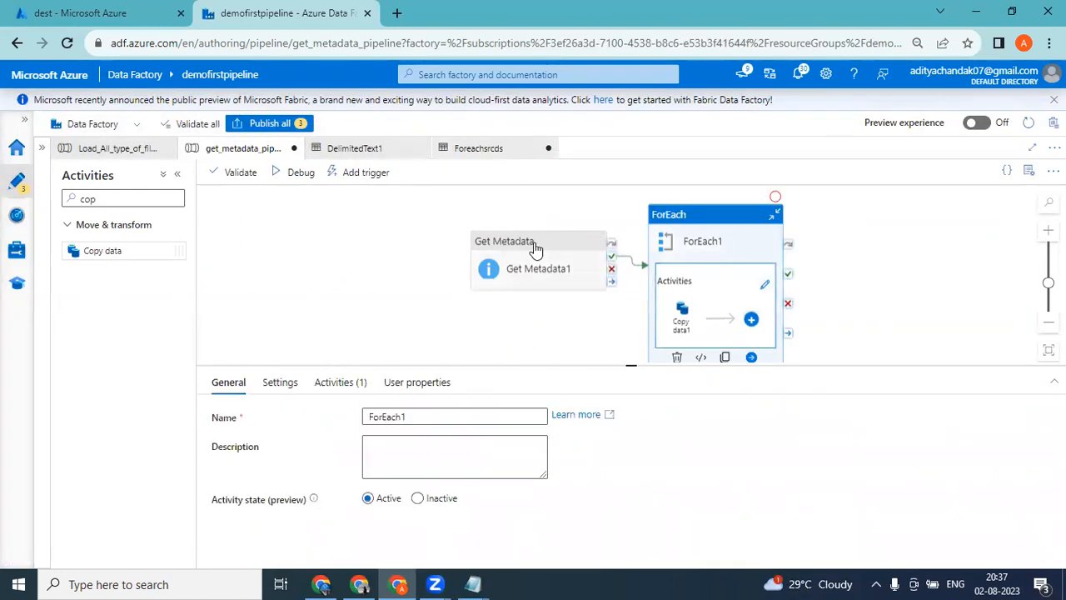
pyautogui.click(562, 240)
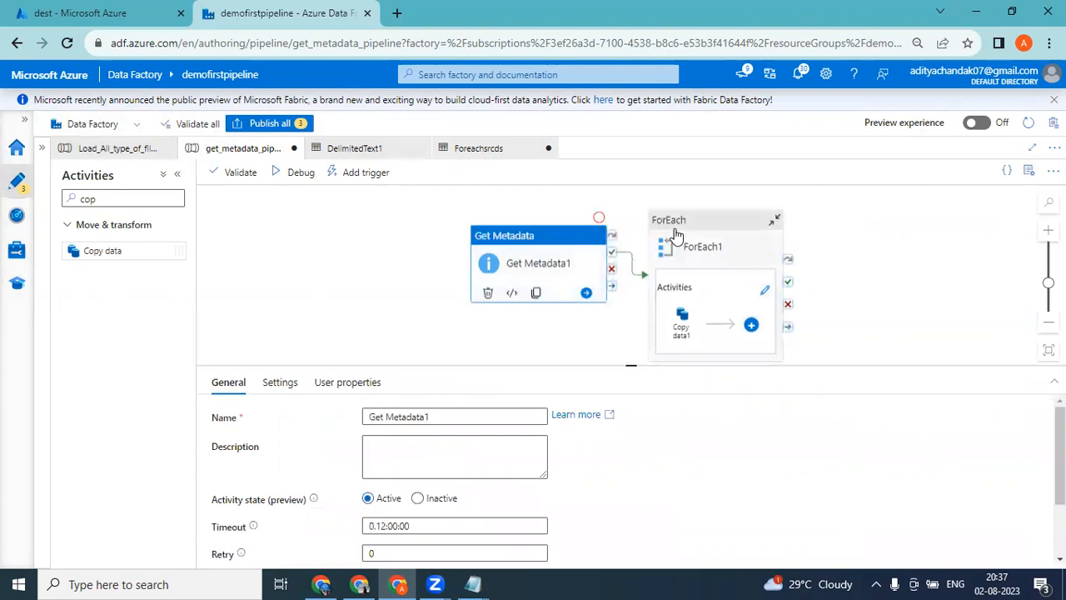
pyautogui.click(681, 231)
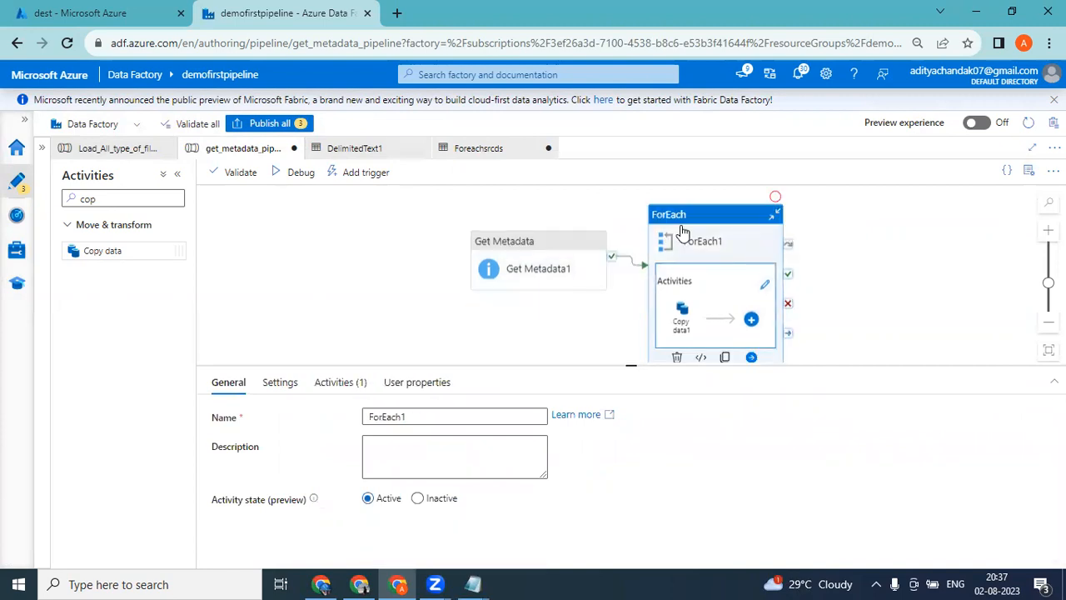
pyautogui.click(765, 284)
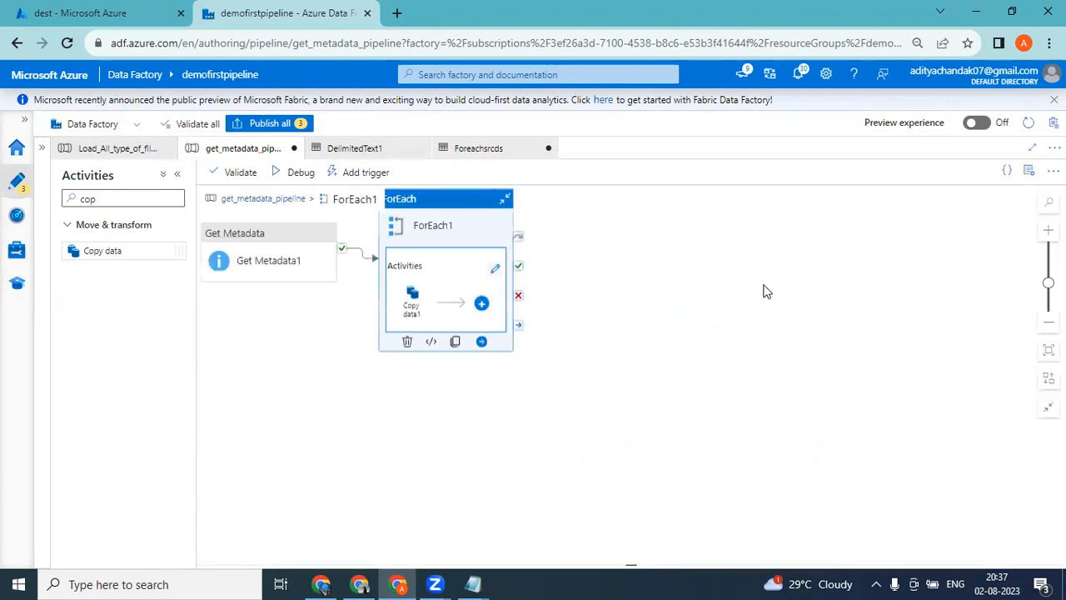
pyautogui.moveTo(614, 209); pyautogui.dragTo(484, 272)
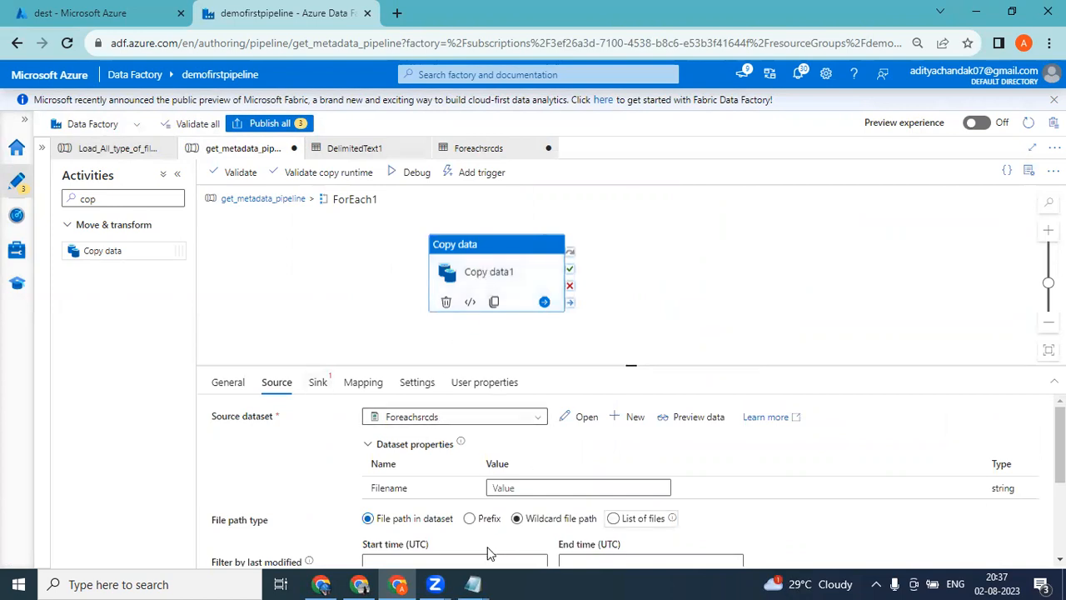
pyautogui.click(518, 491)
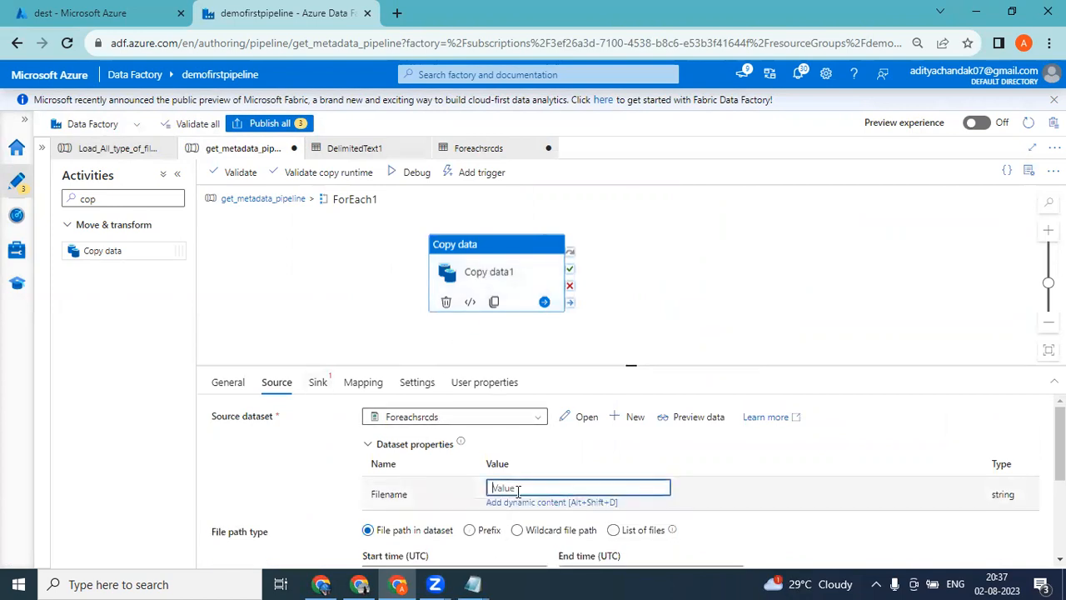
pyautogui.click(519, 502)
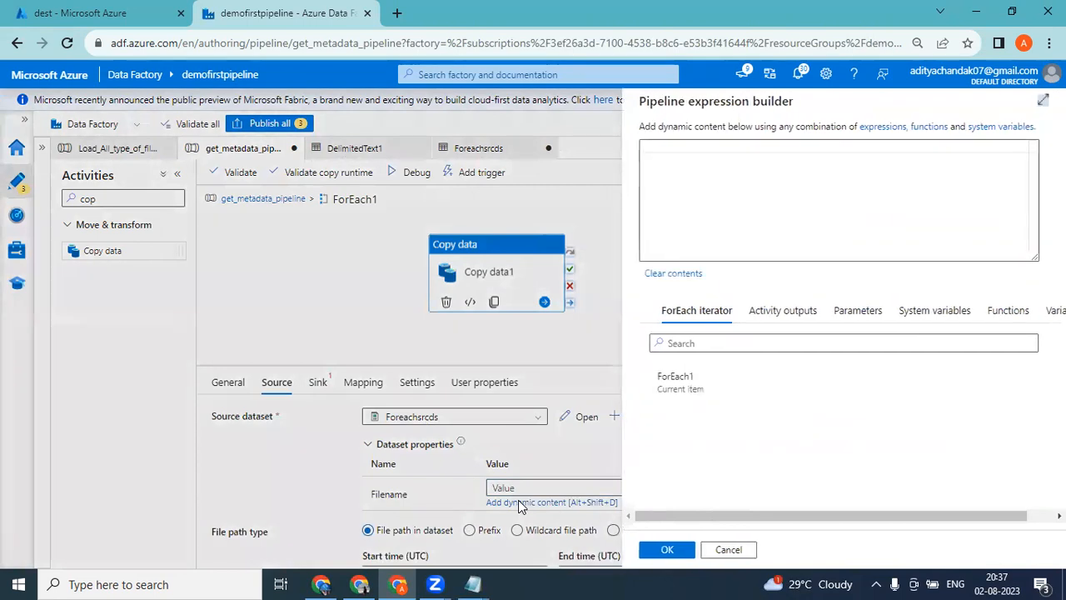
pyautogui.click(688, 382)
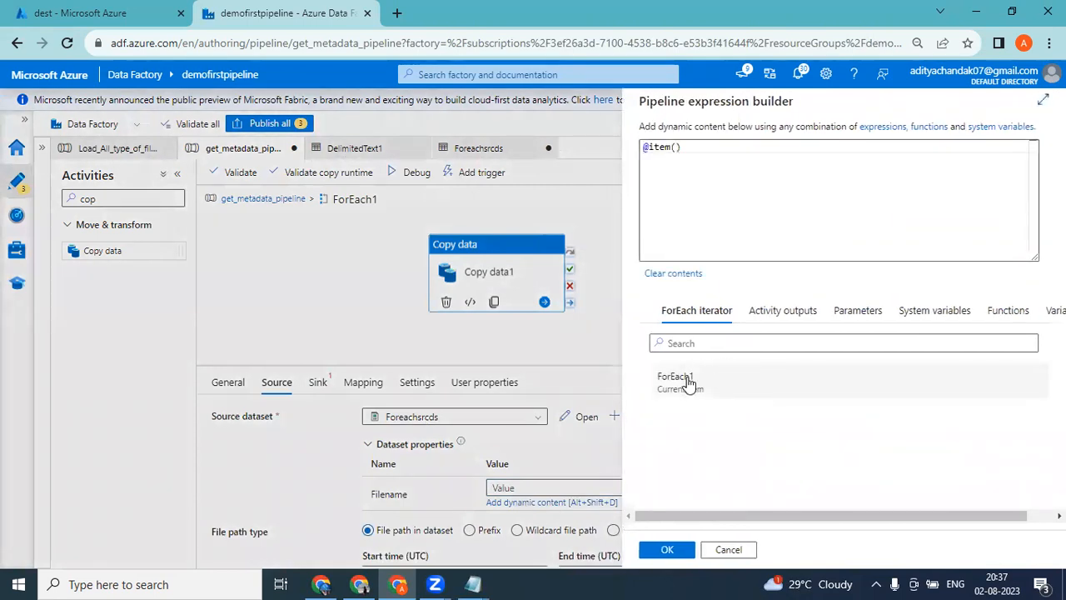
pyautogui.click(701, 150)
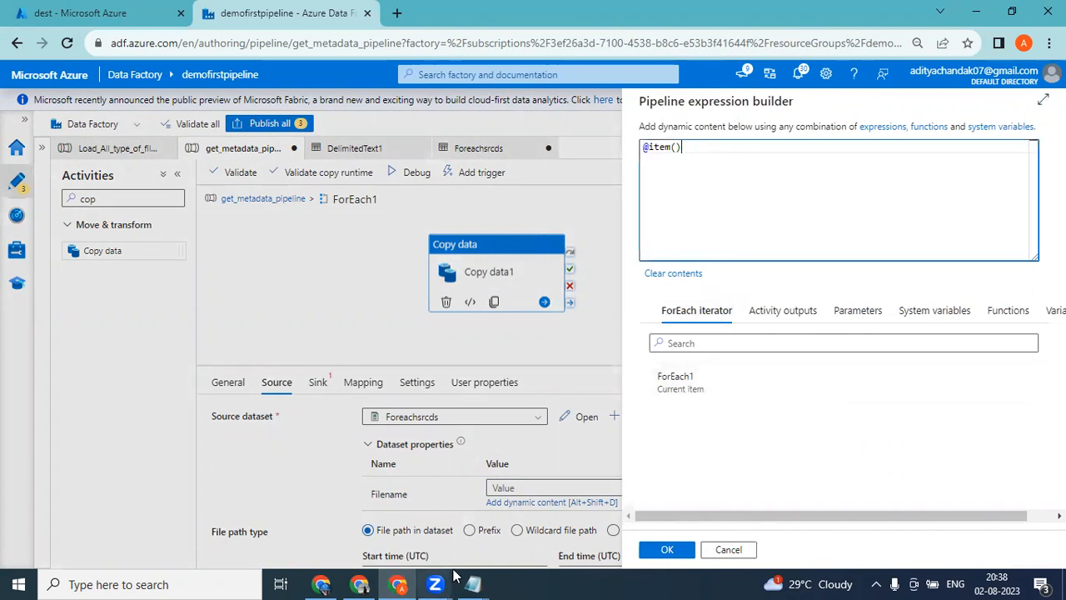
pyautogui.moveTo(472, 583)
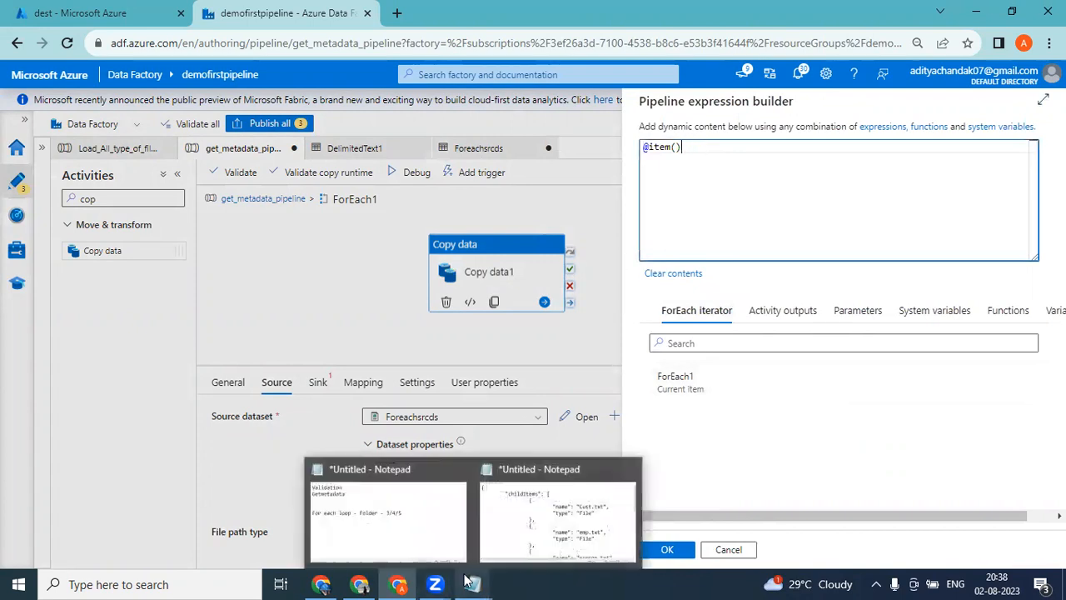
pyautogui.click(530, 538)
pyautogui.moveTo(791, 245); pyautogui.dragTo(344, 154)
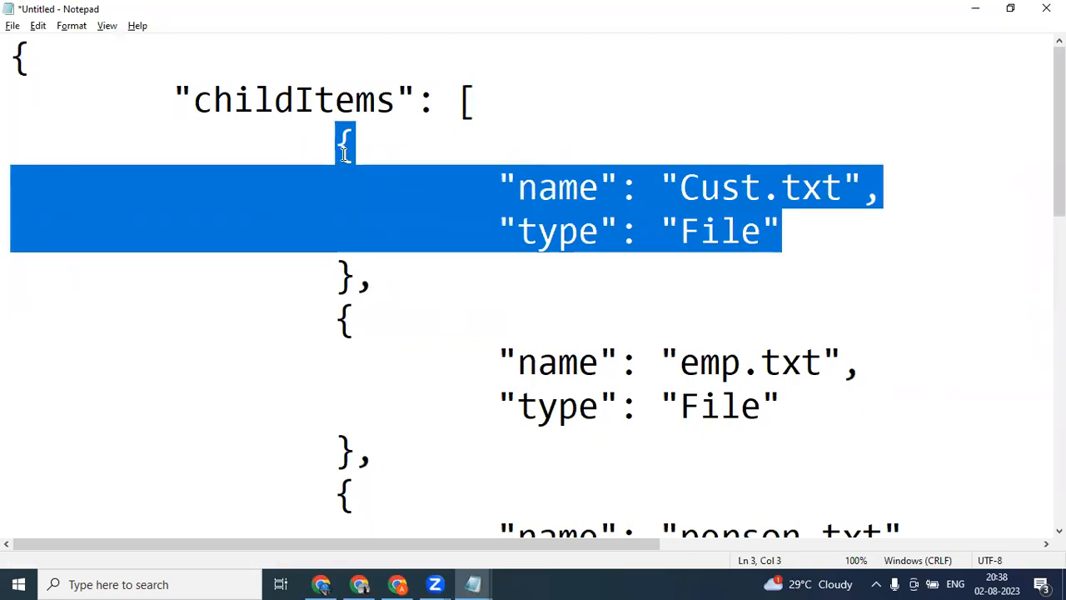
pyautogui.click(746, 240)
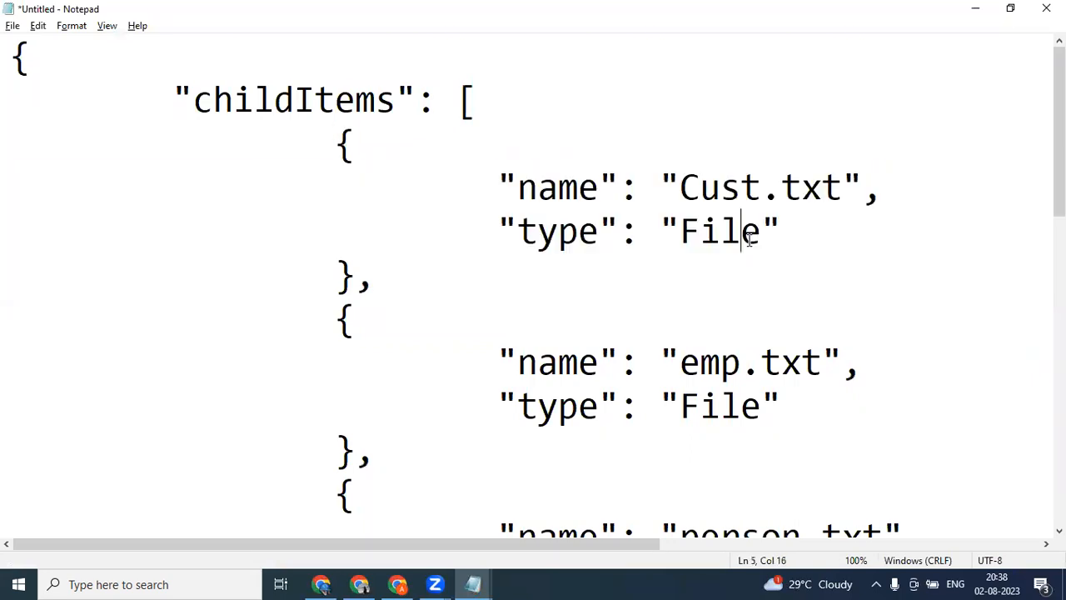
pyautogui.doubleClick(559, 185)
pyautogui.click(603, 196)
pyautogui.moveTo(601, 190); pyautogui.dragTo(520, 189)
pyautogui.hotkey('ctrl', 'c')
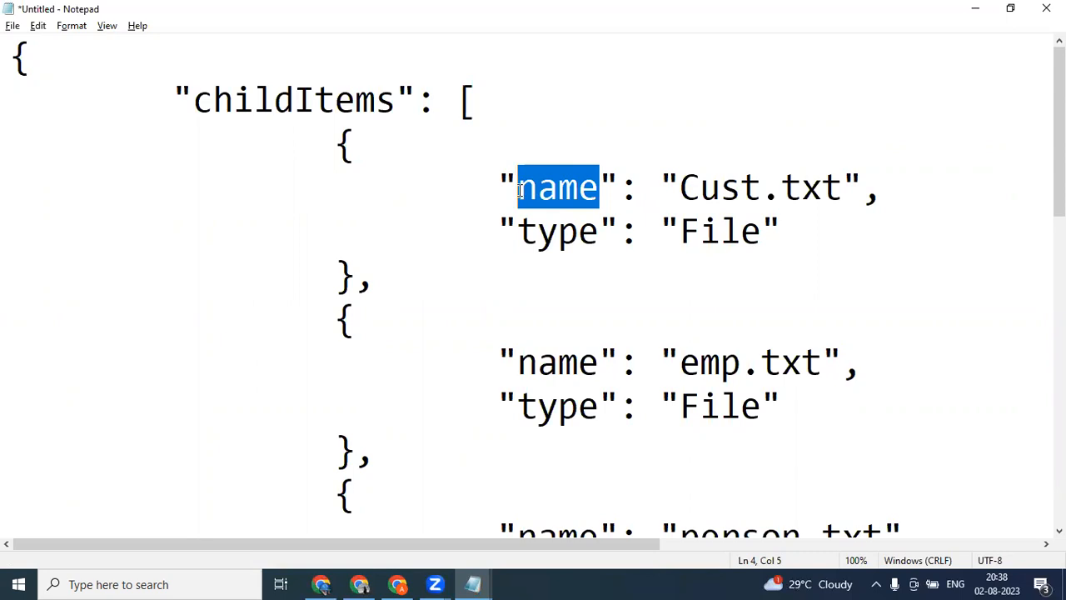
pyautogui.hotkey('alt', 'Tab')
pyautogui.hotkey('ctrl', 'v')
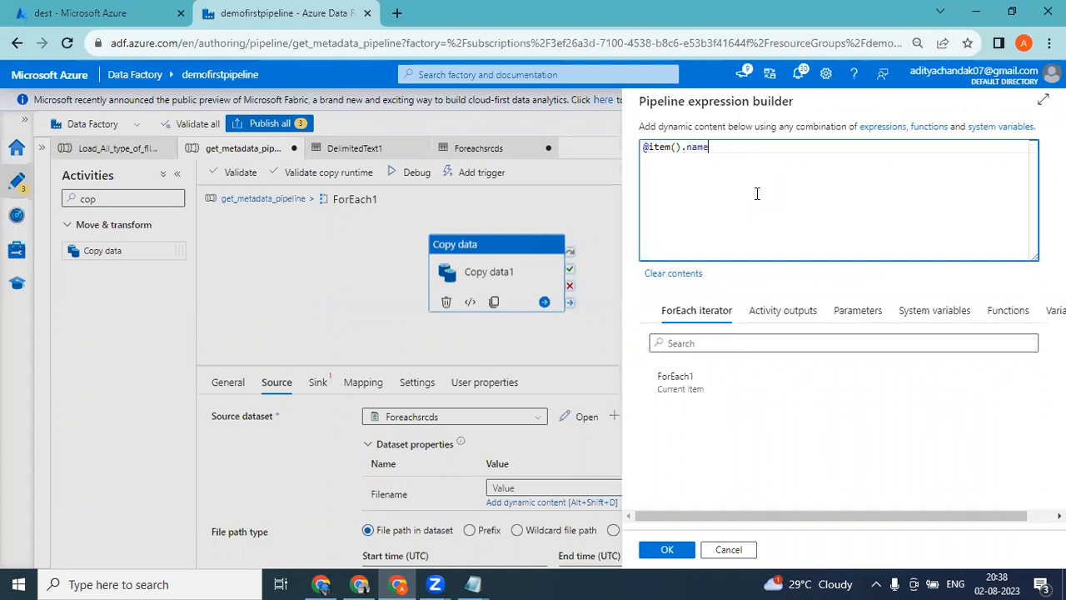
pyautogui.hotkey('alt', 'Tab')
pyautogui.click(546, 223)
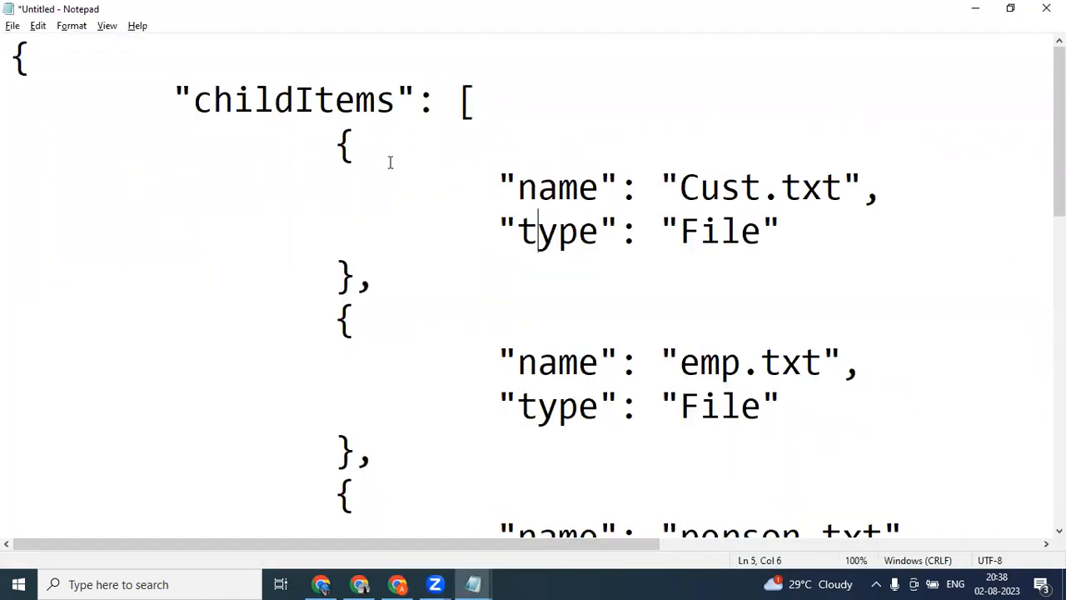
pyautogui.moveTo(323, 137); pyautogui.dragTo(797, 226)
pyautogui.click(797, 226)
pyautogui.moveTo(598, 190); pyautogui.dragTo(492, 193)
pyautogui.hotkey('alt', 'Tab')
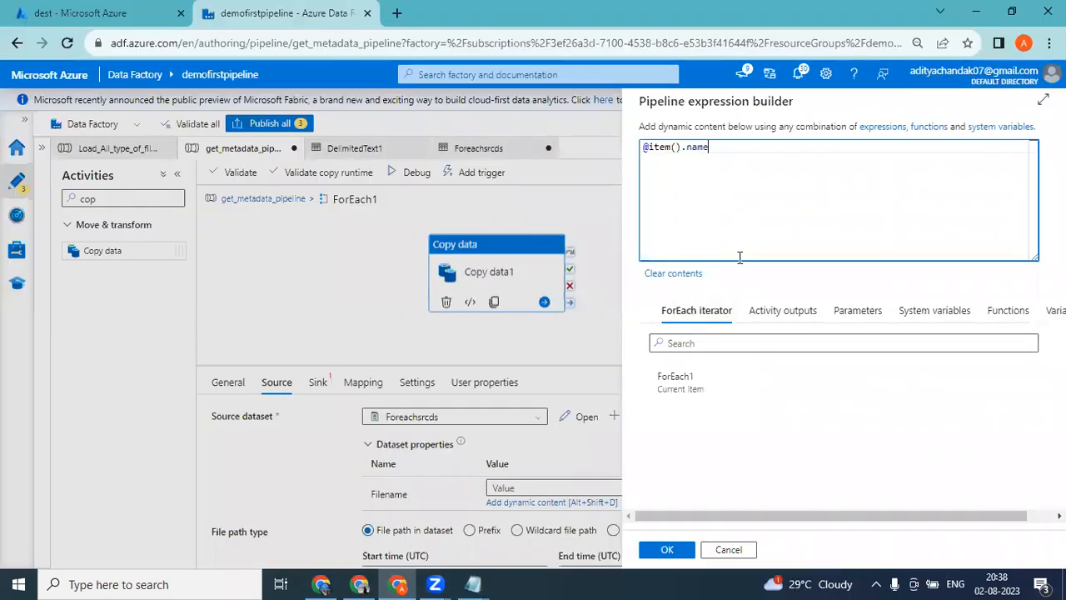
pyautogui.hotkey('alt', 'Tab')
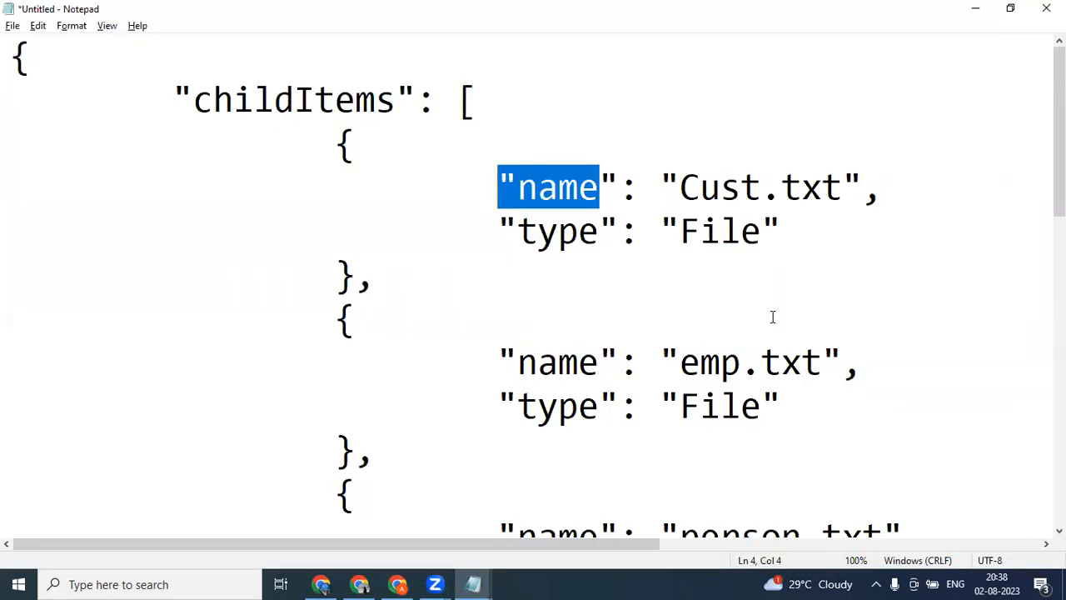
pyautogui.hotkey('alt', 'Tab')
pyautogui.click(666, 551)
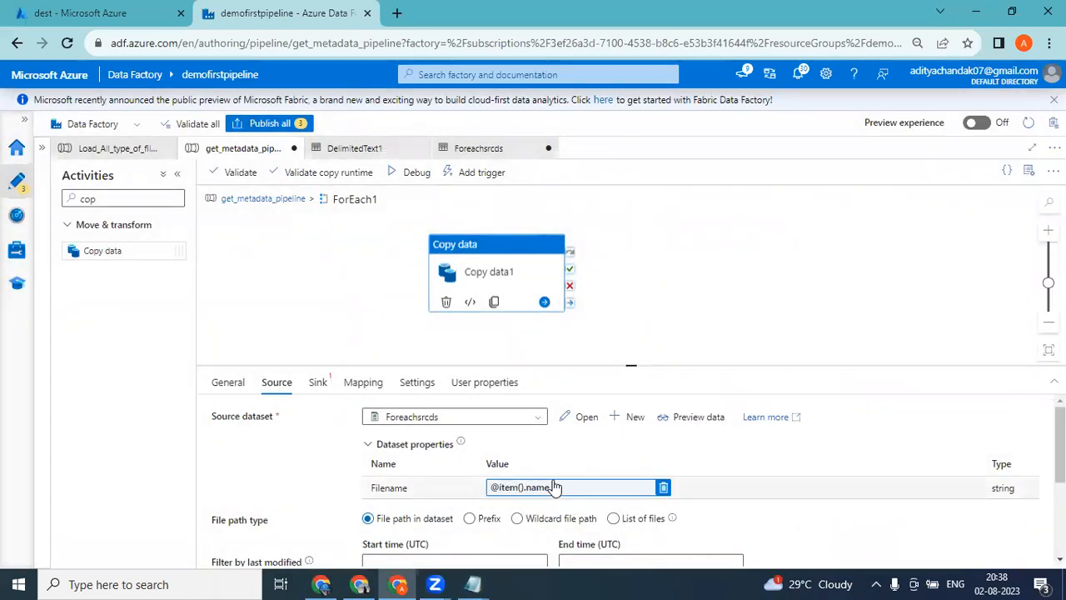
# Review the Foreachsrcds file path and the files in demofirstpipeline1's source container in the Azure portal, and return to Data Factory.
pyautogui.click(582, 420)
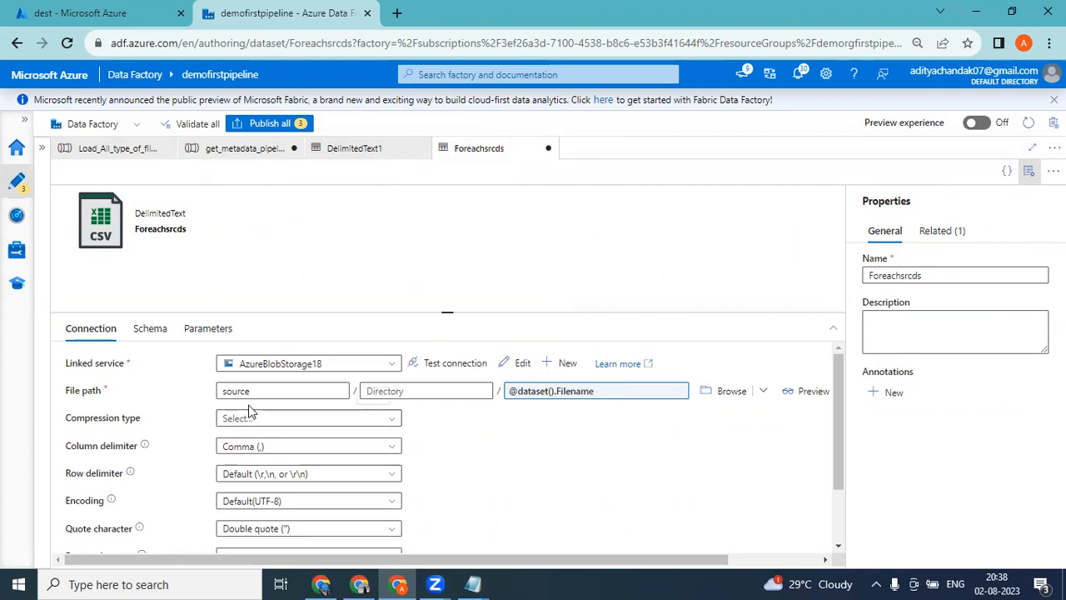
pyautogui.click(104, 15)
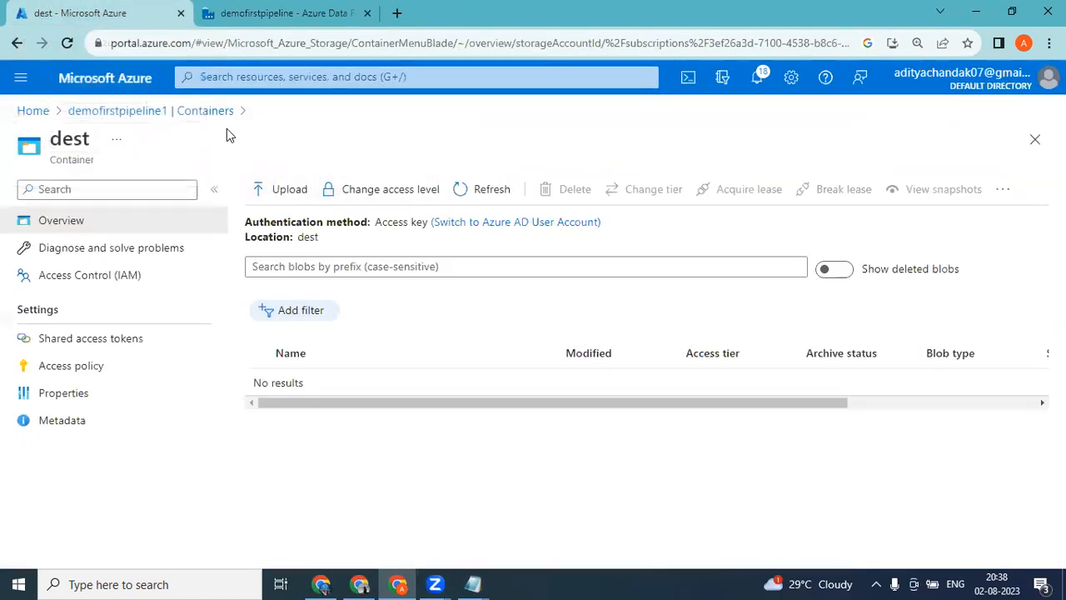
pyautogui.click(178, 114)
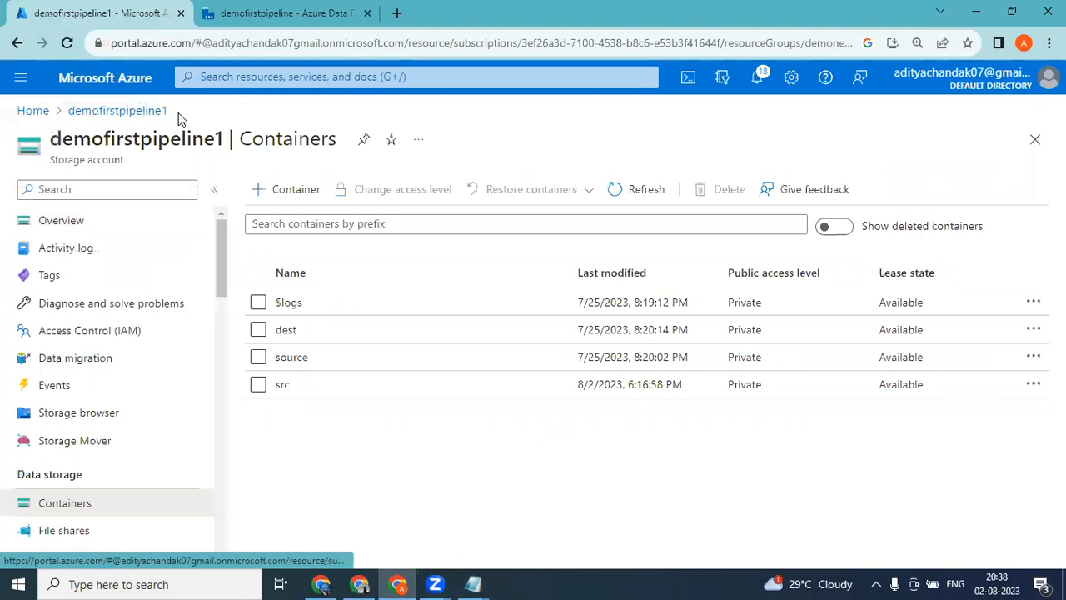
pyautogui.click(291, 358)
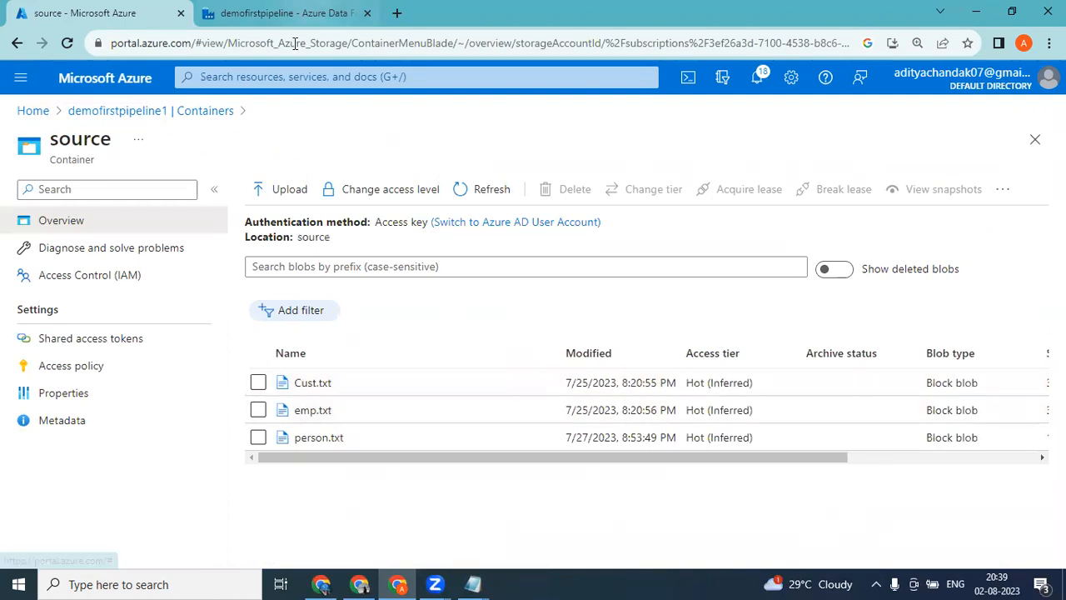
pyautogui.click(300, 13)
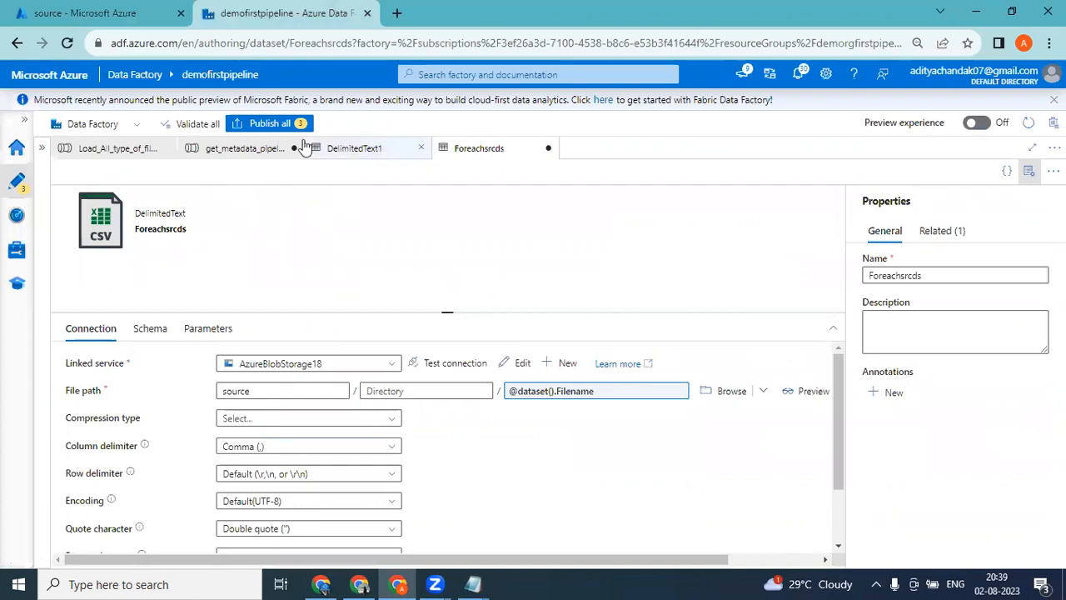
# Start a new Azure Blob Storage dataset in DelimitedText format as the sink of Copy data1 in get_metadata_pipeline.
pyautogui.click(236, 154)
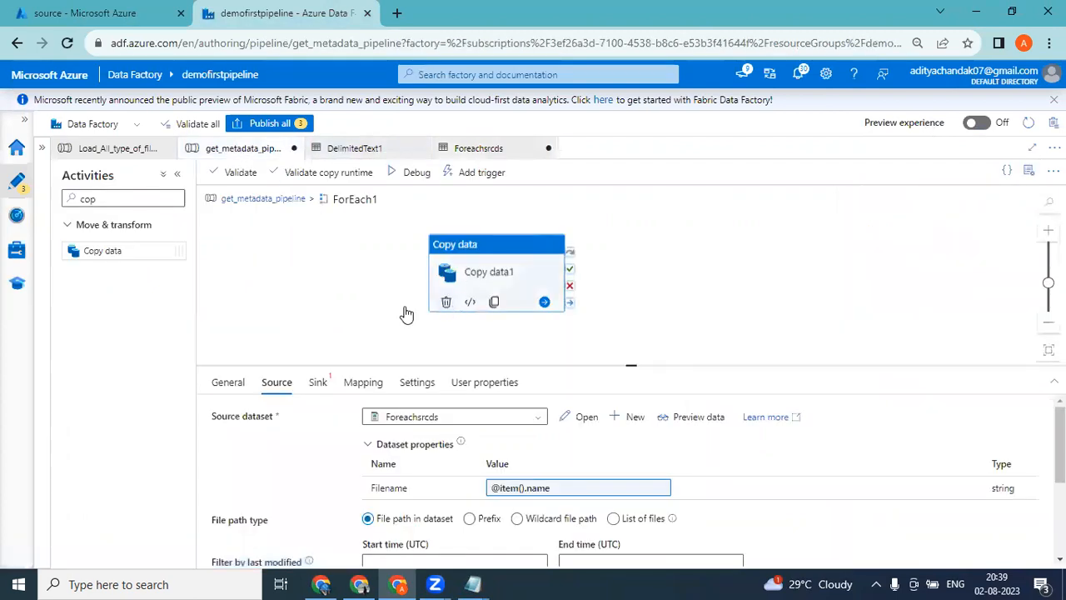
pyautogui.click(314, 395)
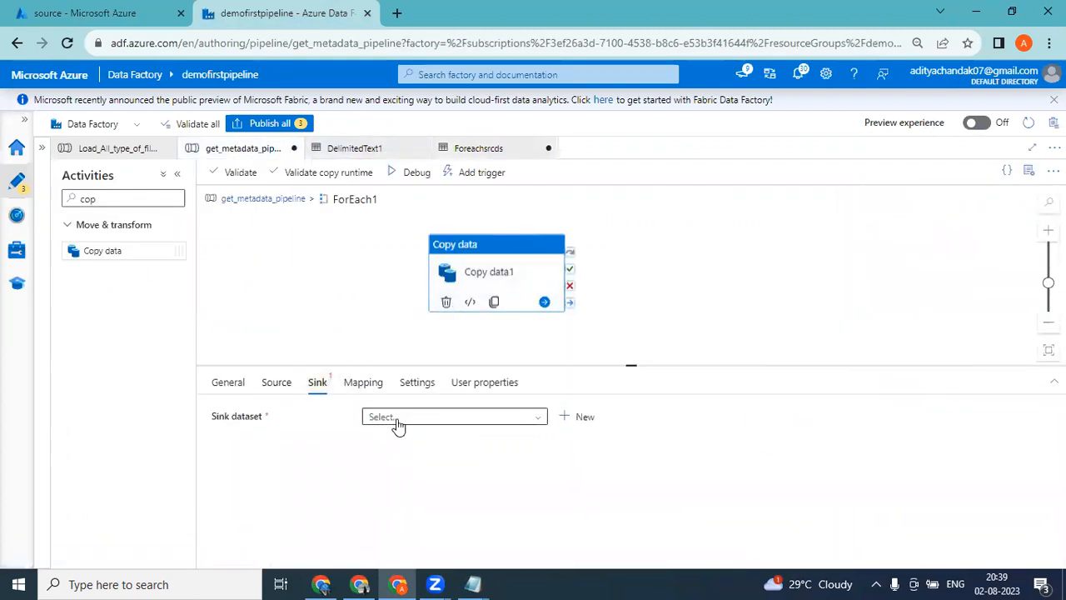
pyautogui.click(443, 418)
pyautogui.click(583, 418)
pyautogui.doubleClick(722, 298)
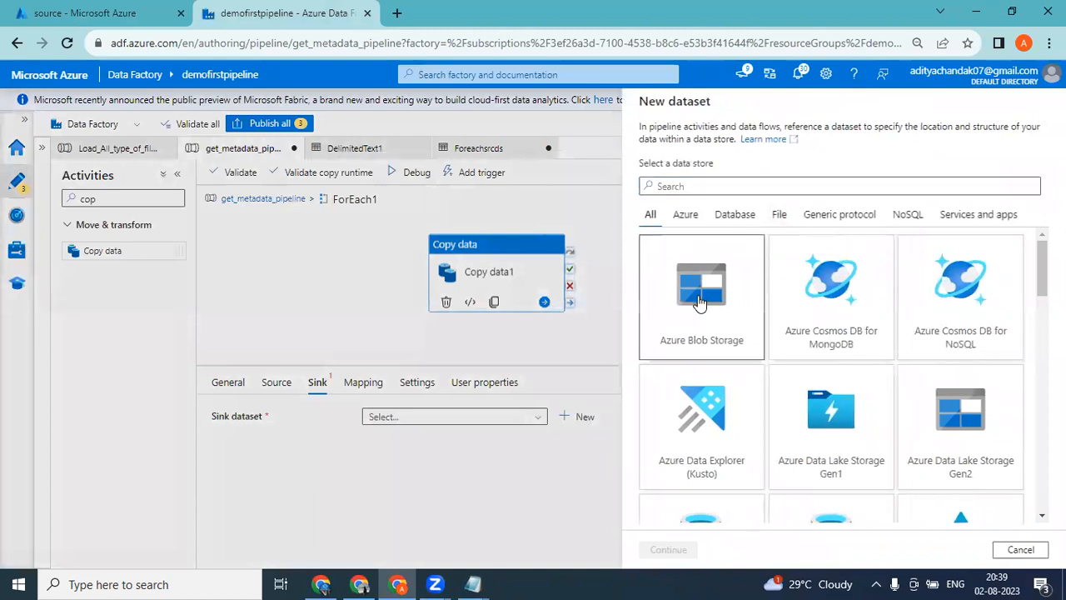
pyautogui.doubleClick(933, 163)
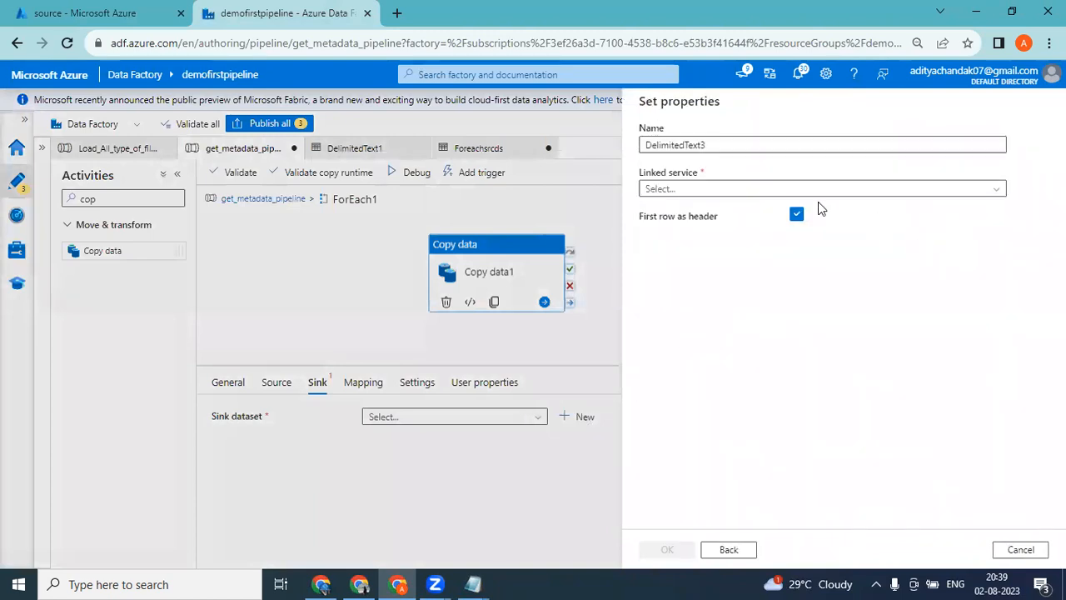
# Create a new linked service for the sink dataset using the Pay-As-You-Go subscription and the demofirstpipeline1 storage account.
pyautogui.click(766, 190)
pyautogui.click(683, 236)
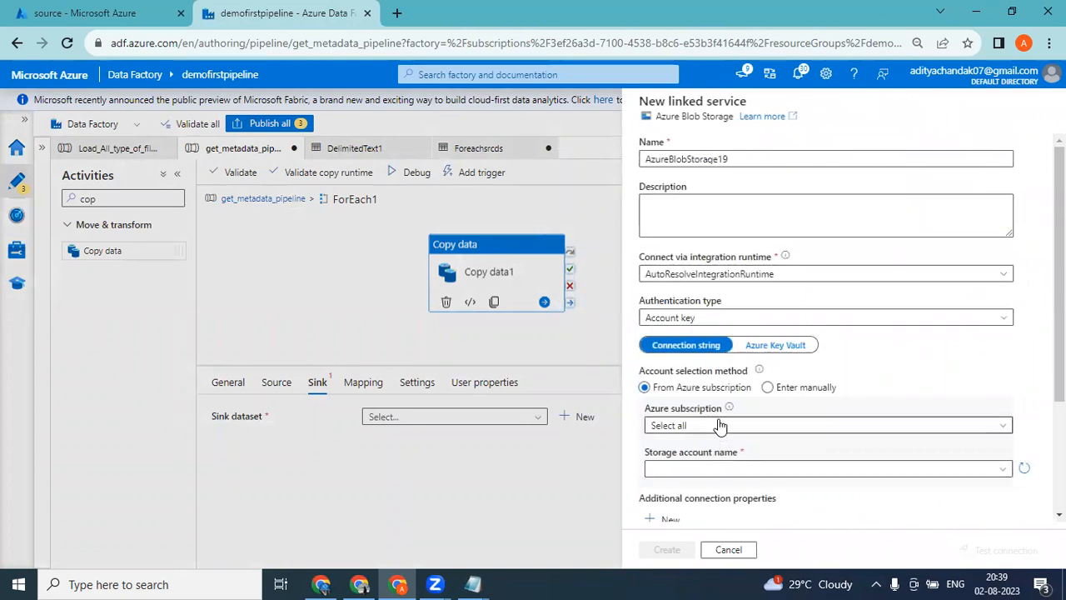
pyautogui.click(721, 426)
pyautogui.click(686, 468)
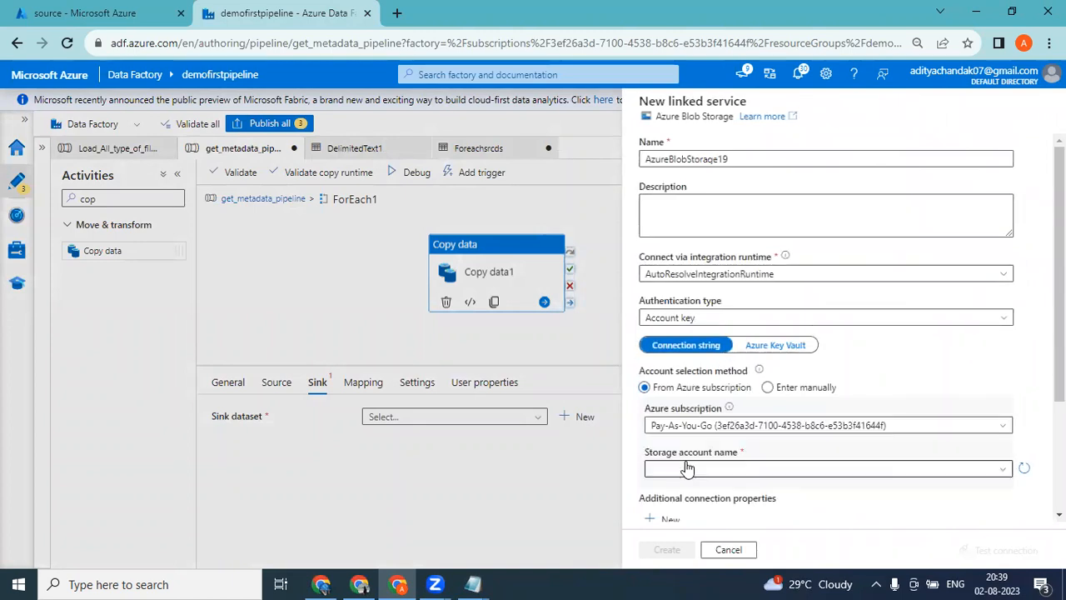
pyautogui.click(684, 469)
pyautogui.click(688, 513)
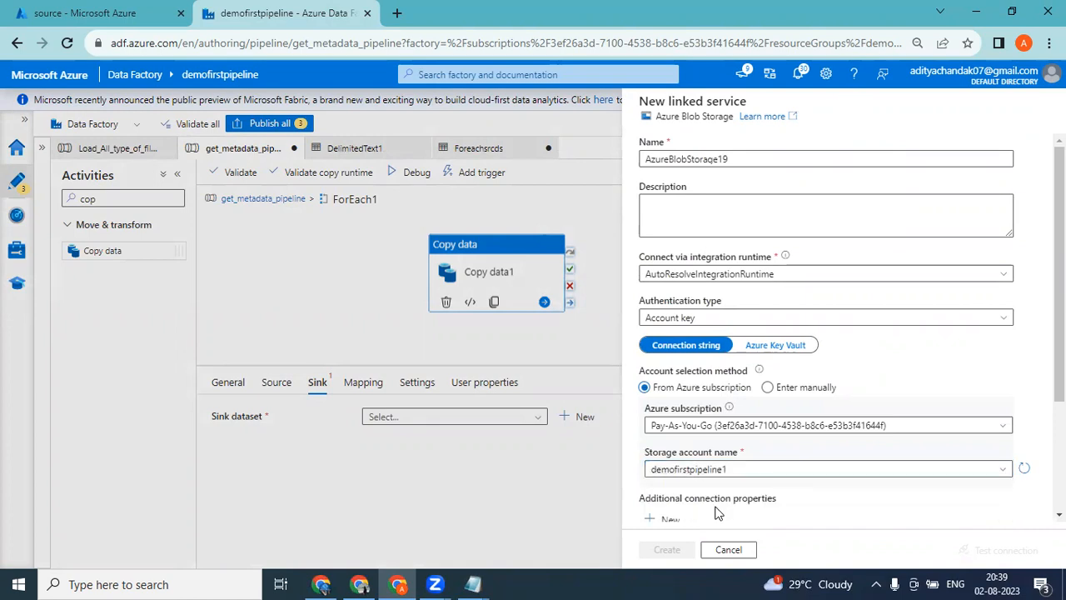
pyautogui.scroll(-2, 824, 333)
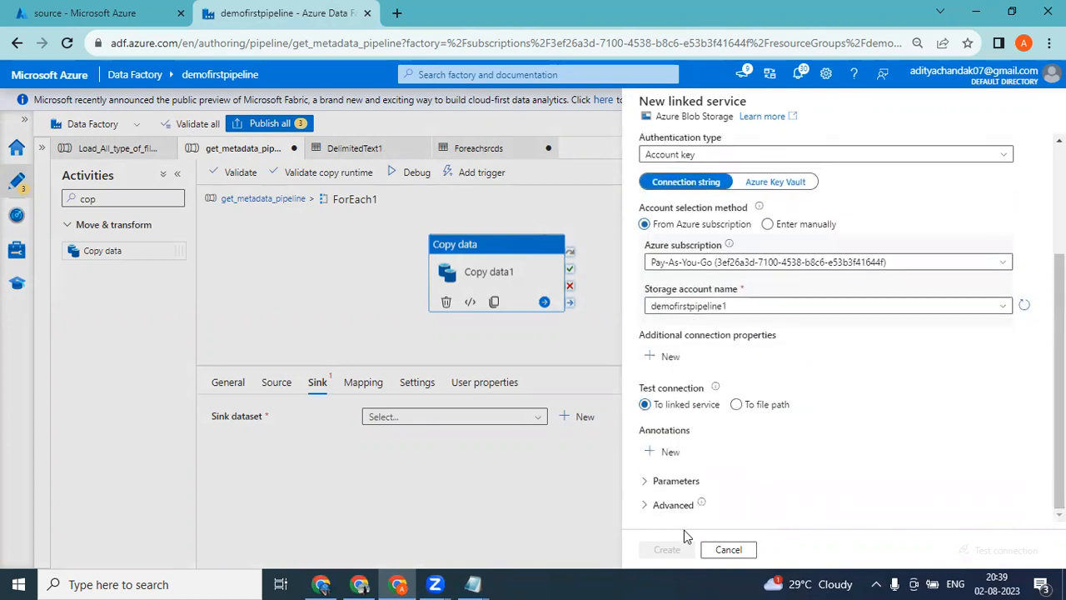
pyautogui.click(667, 551)
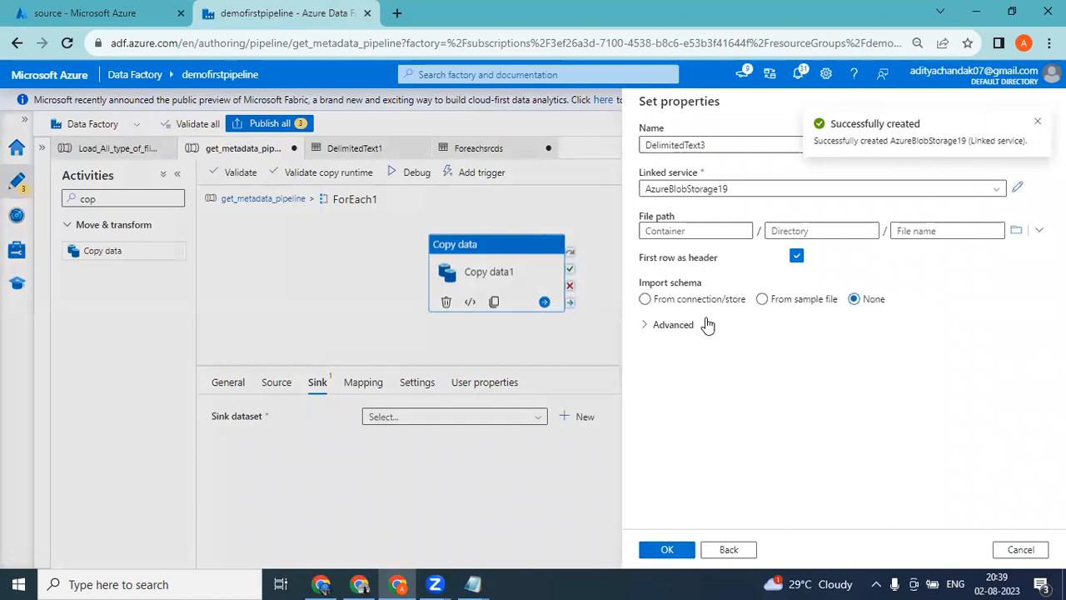
# Set the sink dataset's file path to the dest container and create the dataset for Copy data1.
pyautogui.click(676, 229)
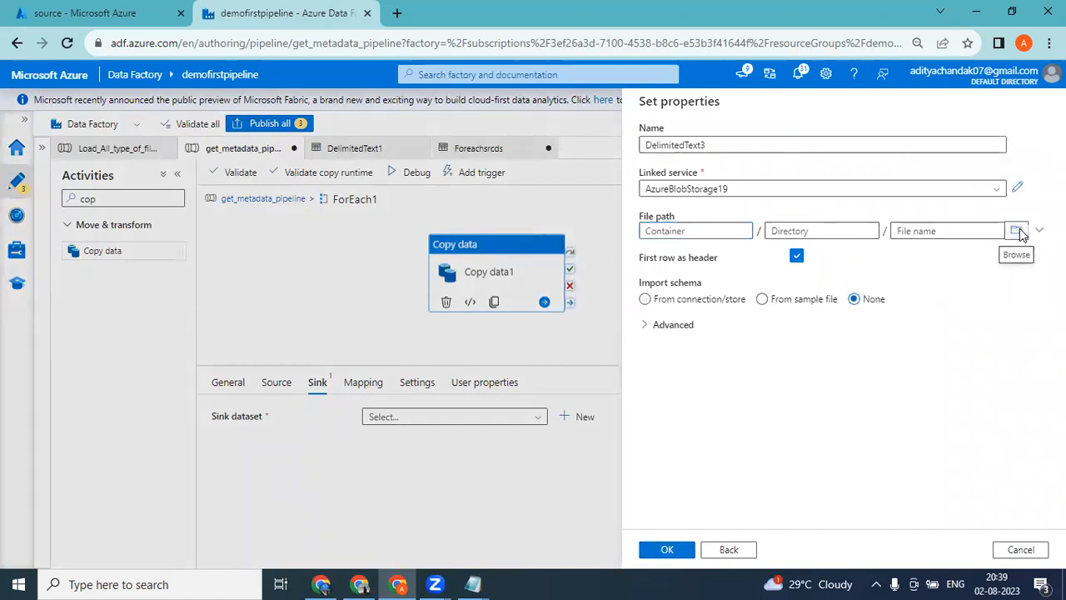
pyautogui.click(1016, 231)
pyautogui.click(671, 176)
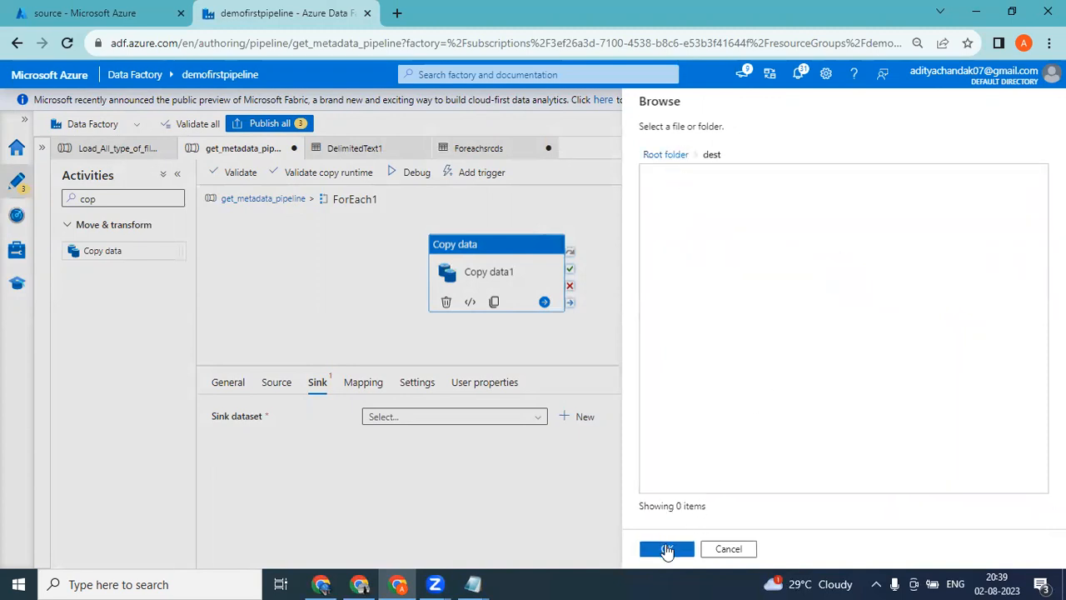
pyautogui.click(666, 549)
pyautogui.click(671, 552)
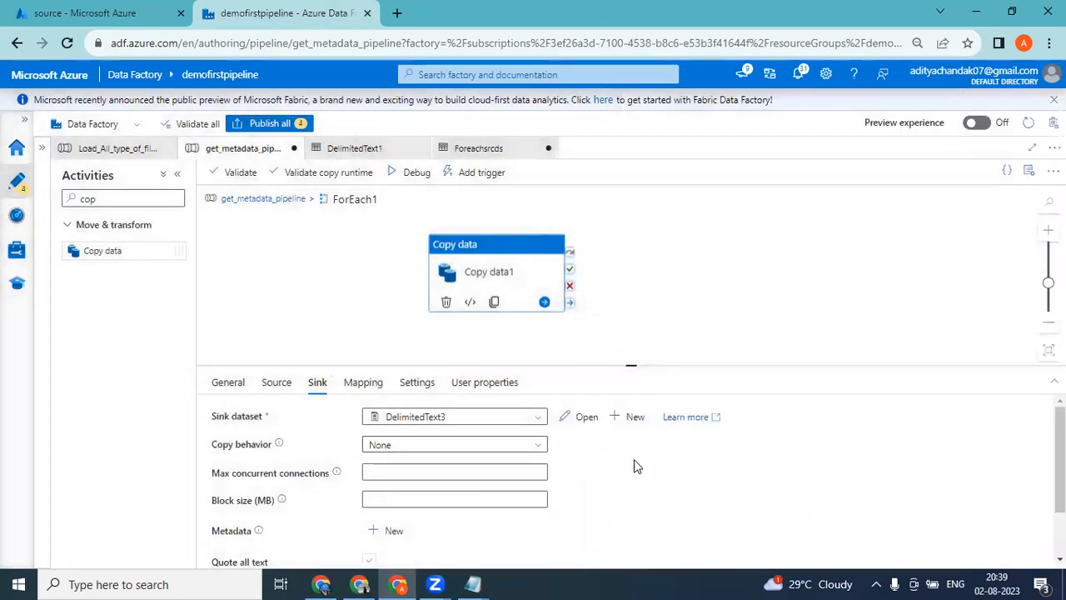
# Compare the source's Filename expression with the name fields of the childItems entries in Notepad, and close the expression builder without changes.
pyautogui.click(275, 382)
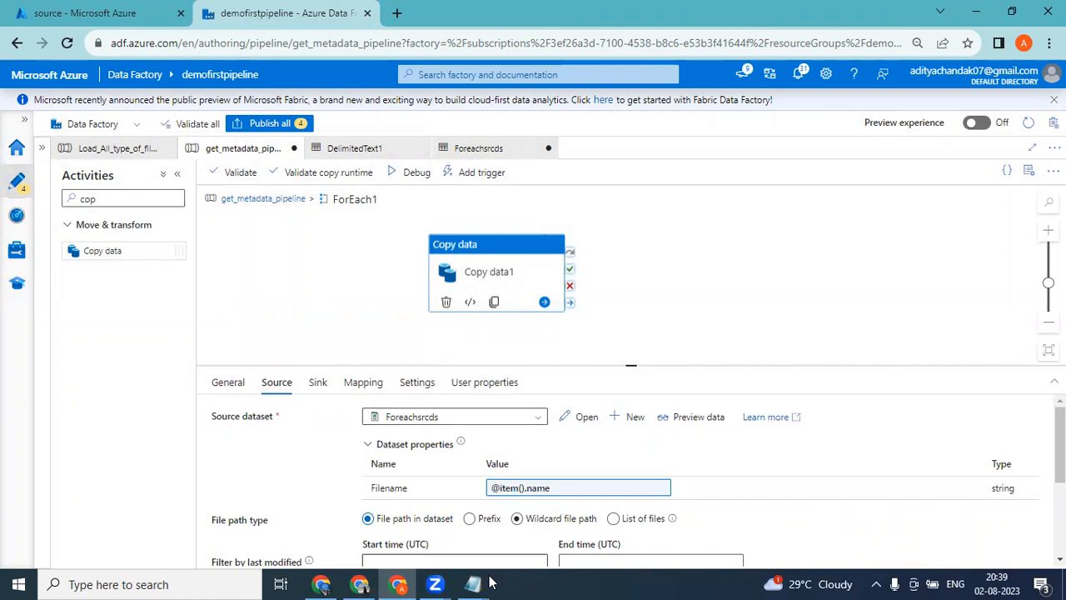
pyautogui.moveTo(466, 582)
pyautogui.click(557, 527)
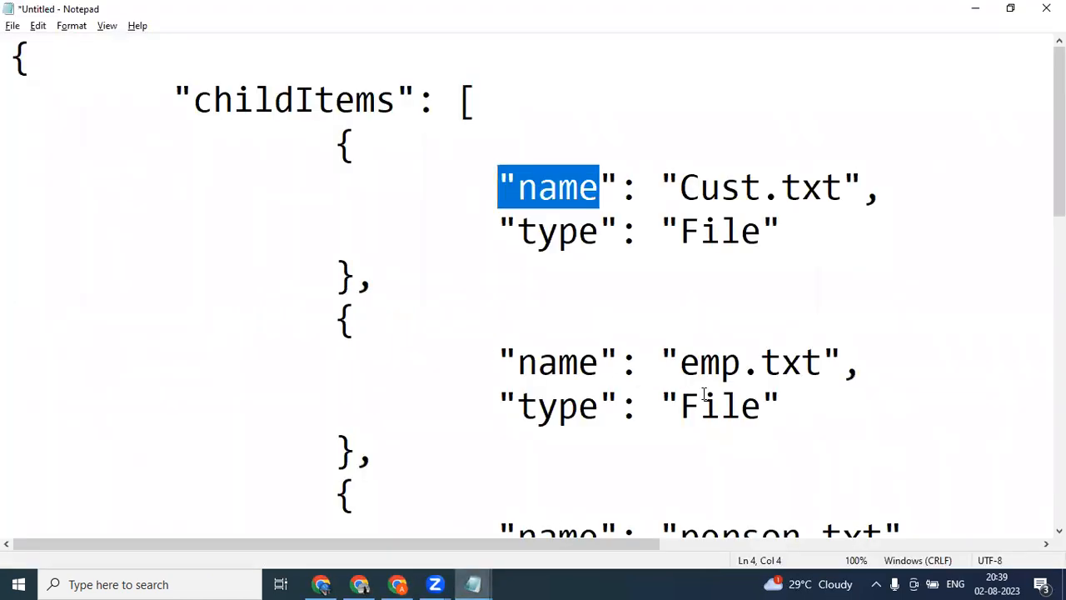
pyautogui.click(975, 8)
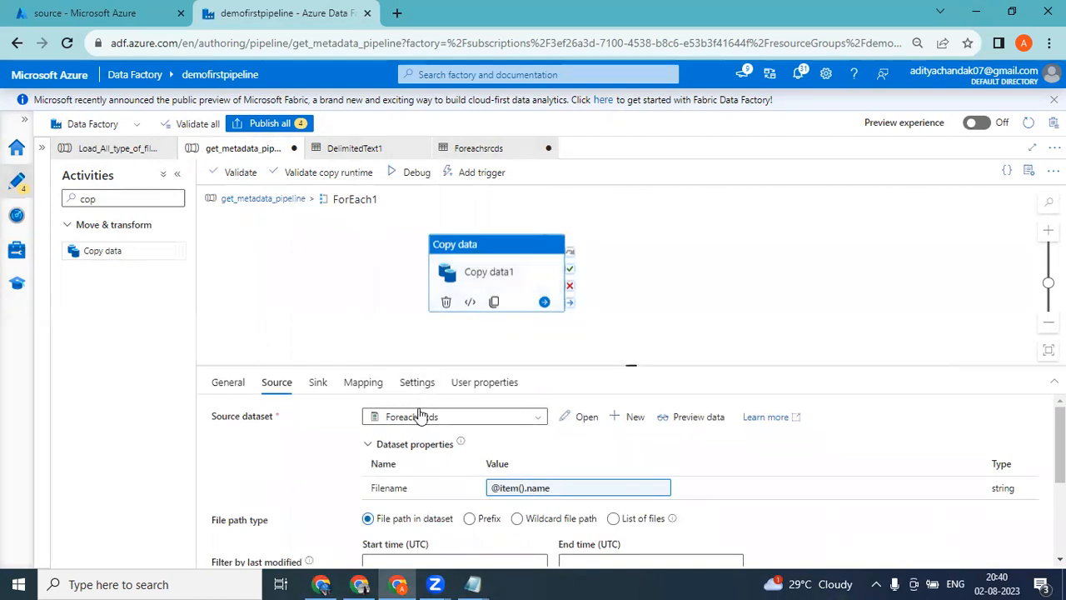
pyautogui.click(543, 492)
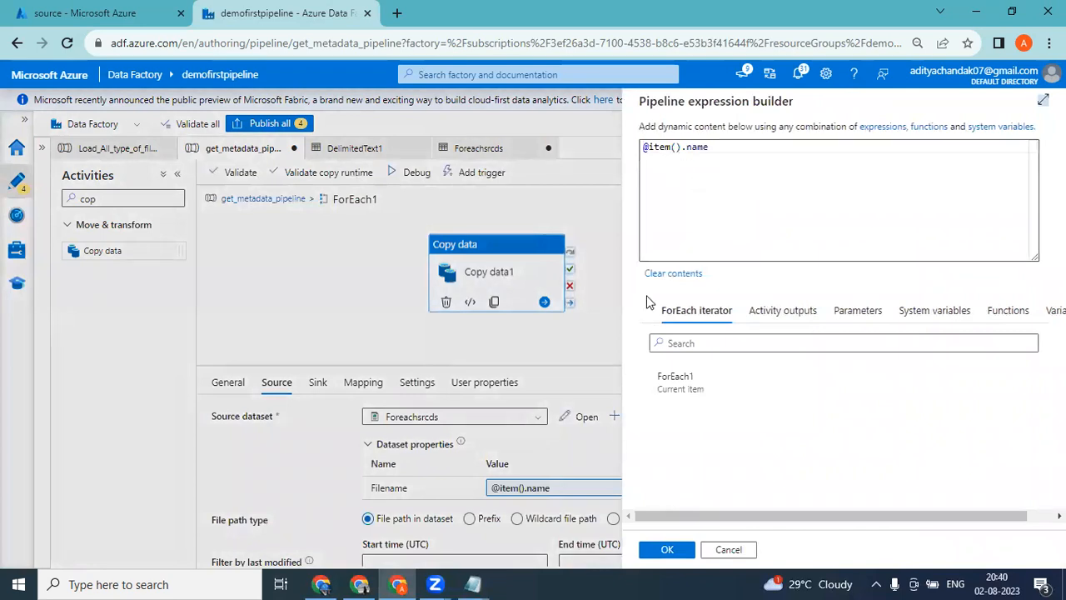
pyautogui.moveTo(473, 583)
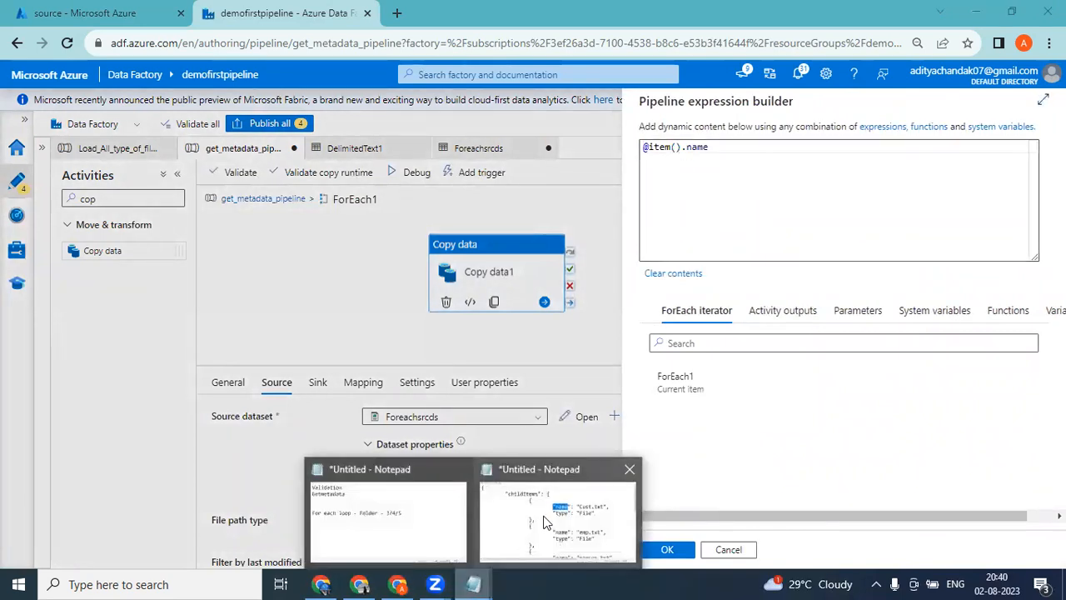
pyautogui.click(537, 527)
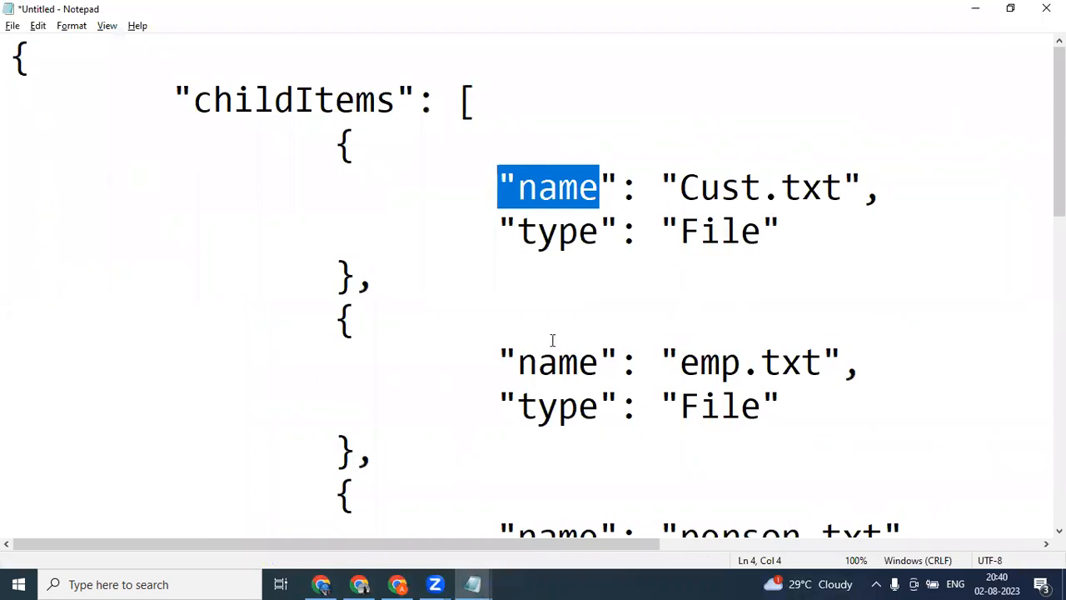
pyautogui.moveTo(474, 336); pyautogui.dragTo(822, 418)
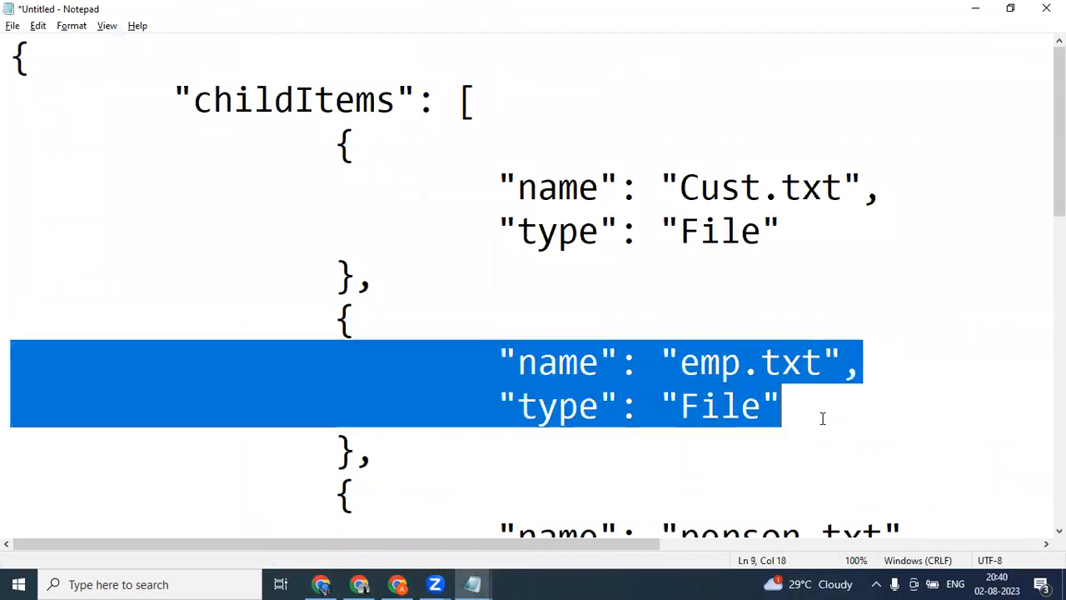
pyautogui.click(784, 404)
pyautogui.moveTo(617, 362); pyautogui.dragTo(497, 362)
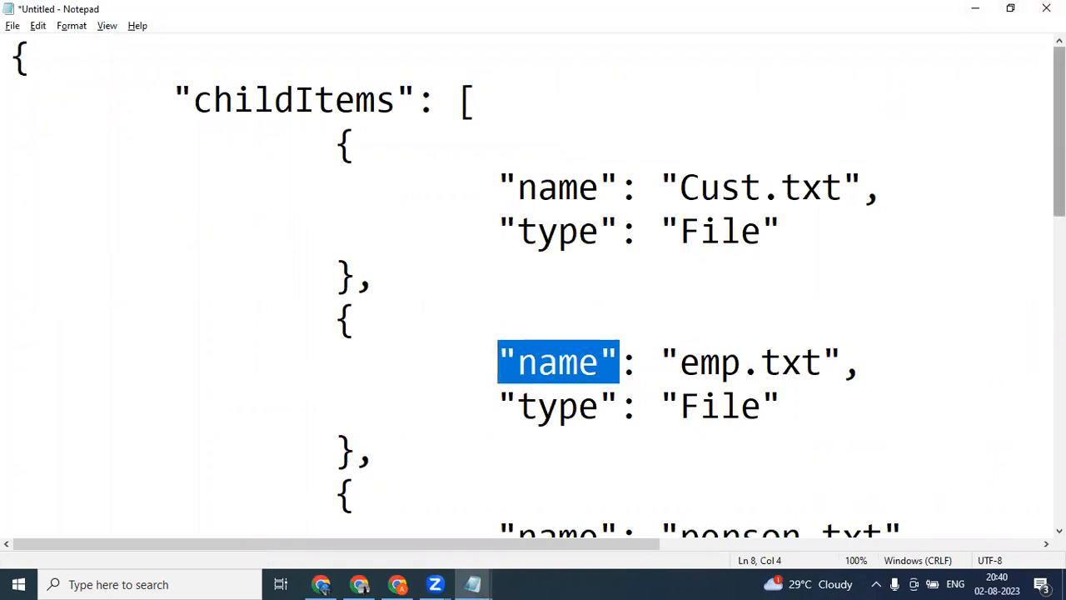
pyautogui.click(975, 8)
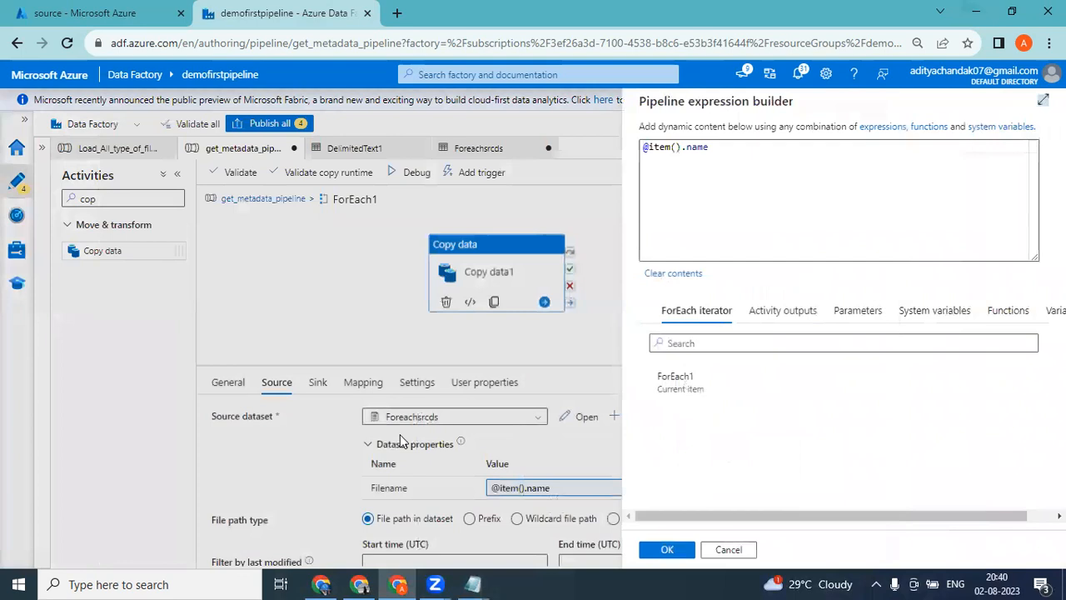
pyautogui.click(733, 551)
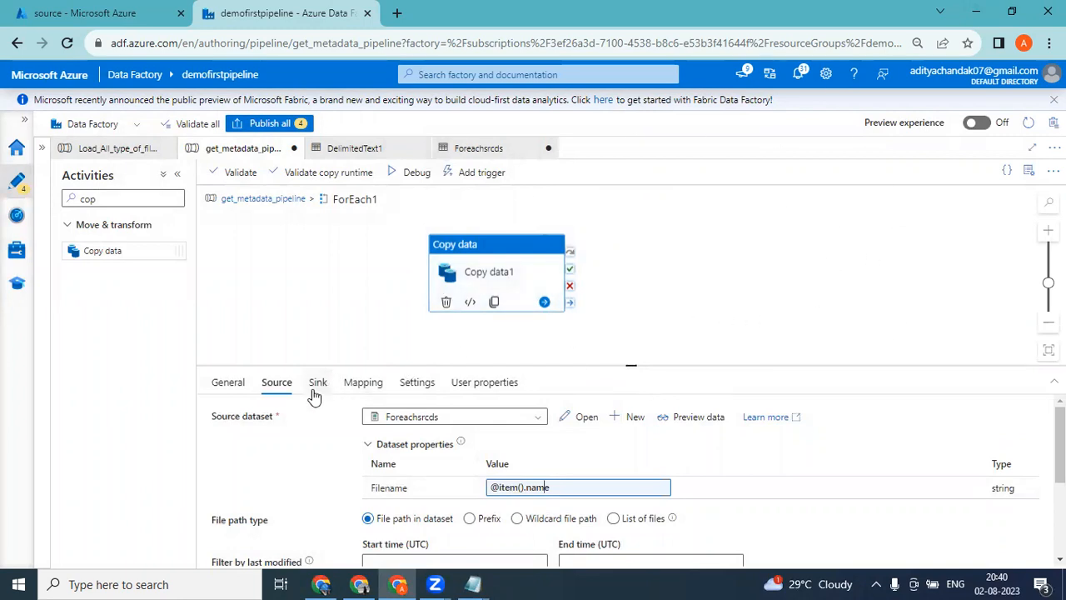
# Check the contents of demofirstpipeline1's dest container in the Azure portal and return to Data Factory.
pyautogui.click(129, 10)
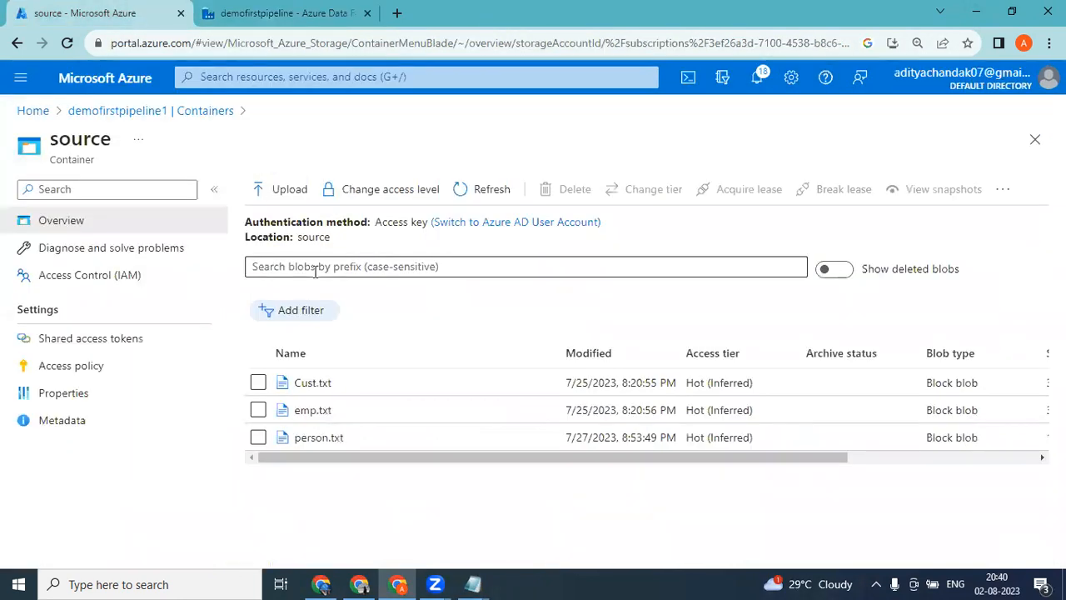
pyautogui.click(163, 116)
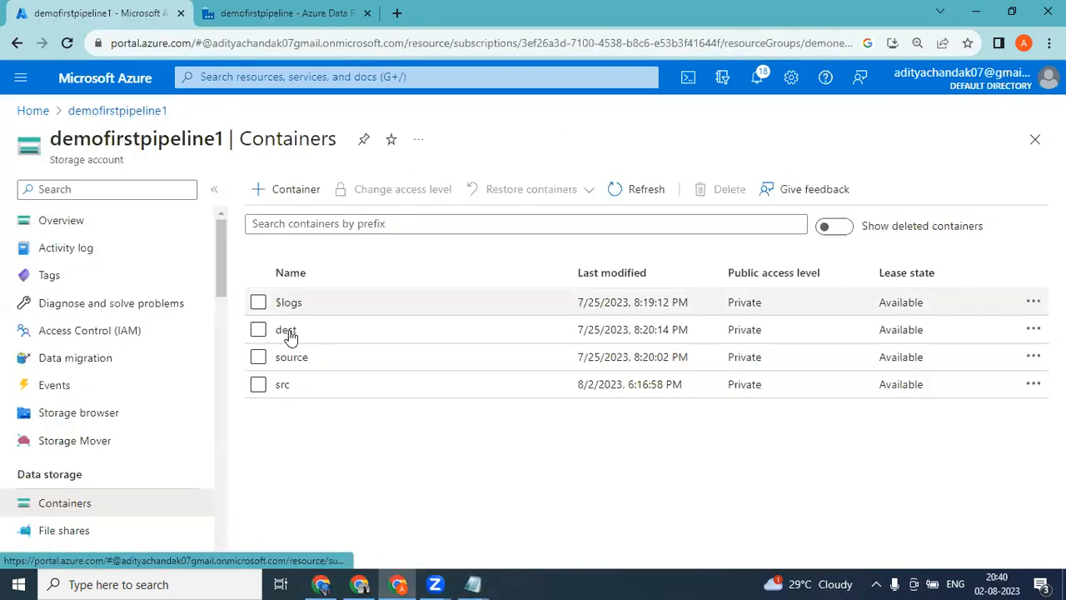
pyautogui.click(286, 329)
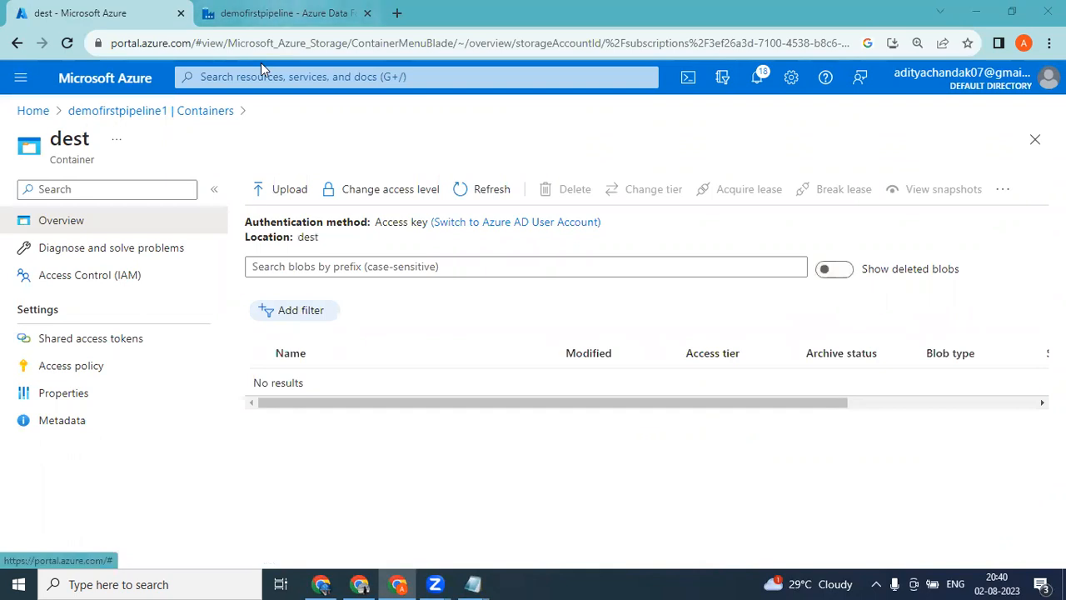
pyautogui.click(279, 13)
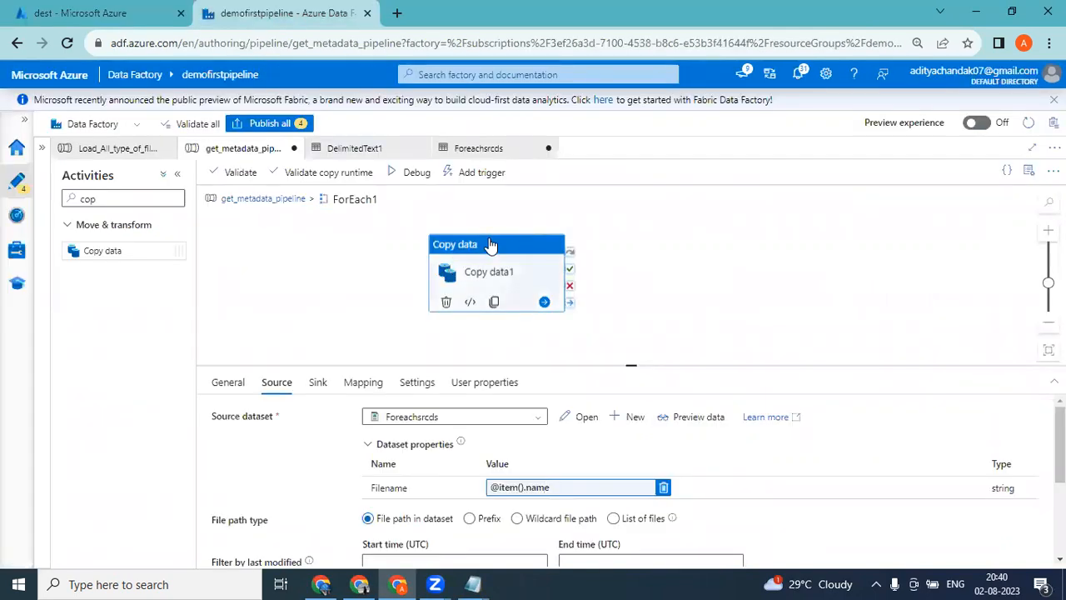
# Run get_metadata_pipeline in debug mode, enlarge the run output area and refresh the activity statuses.
pyautogui.click(416, 173)
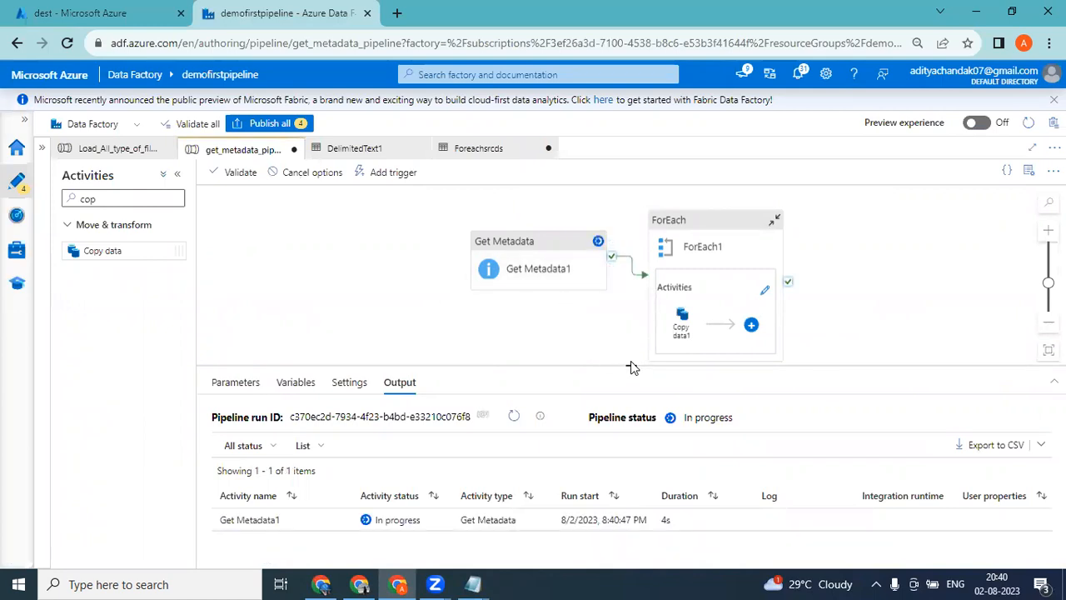
pyautogui.moveTo(634, 368); pyautogui.dragTo(633, 315)
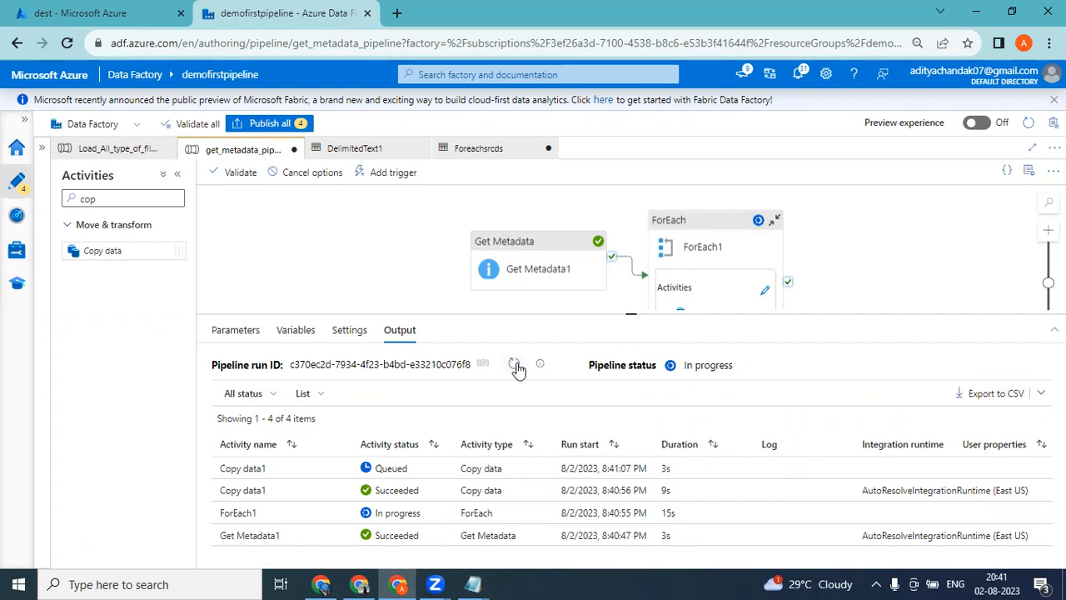
pyautogui.click(515, 367)
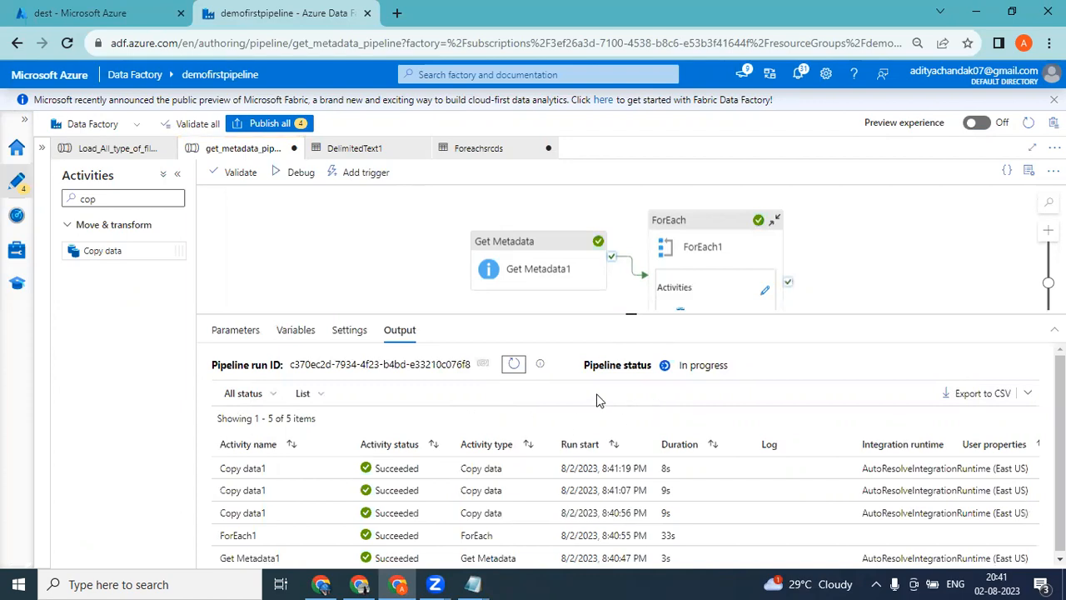
pyautogui.moveTo(630, 313); pyautogui.dragTo(630, 305)
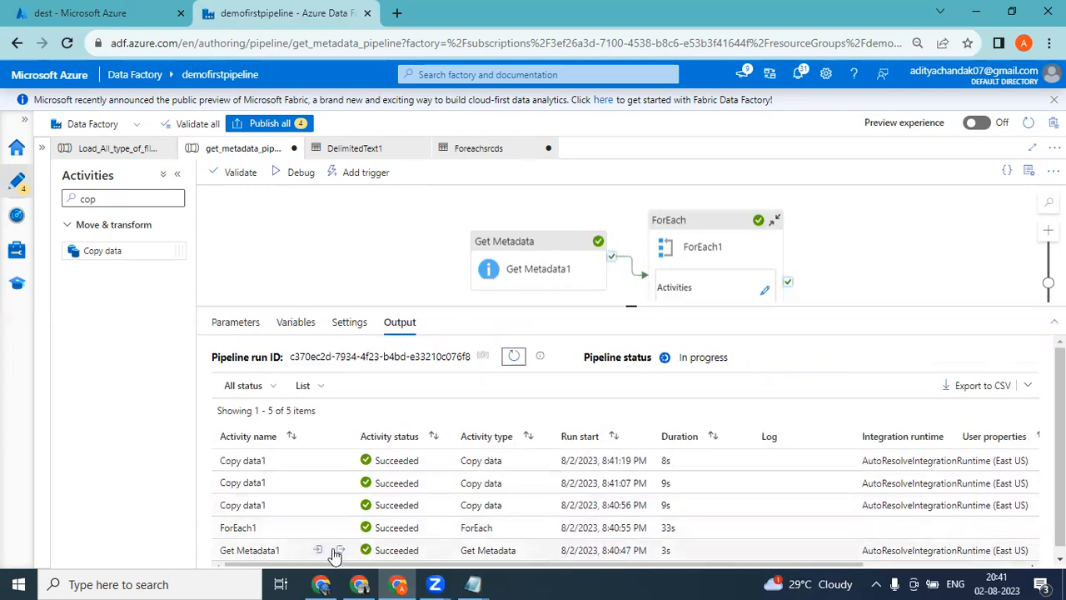
# Inspect the run outputs of the Get Metadata1 and ForEach1 activities.
pyautogui.click(338, 550)
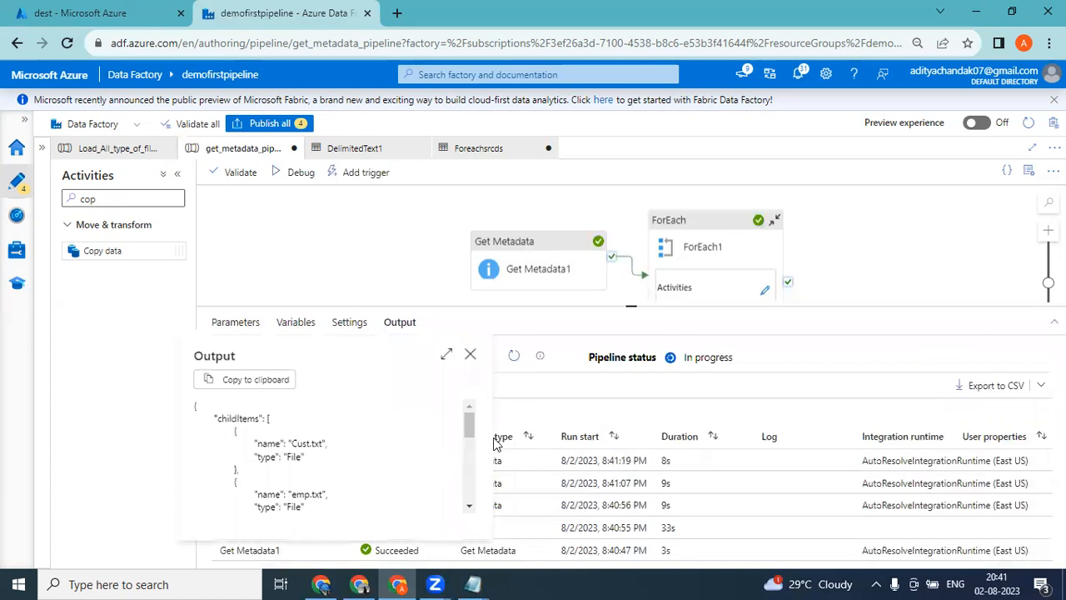
pyautogui.moveTo(470, 428); pyautogui.dragTo(469, 399)
pyautogui.click(470, 354)
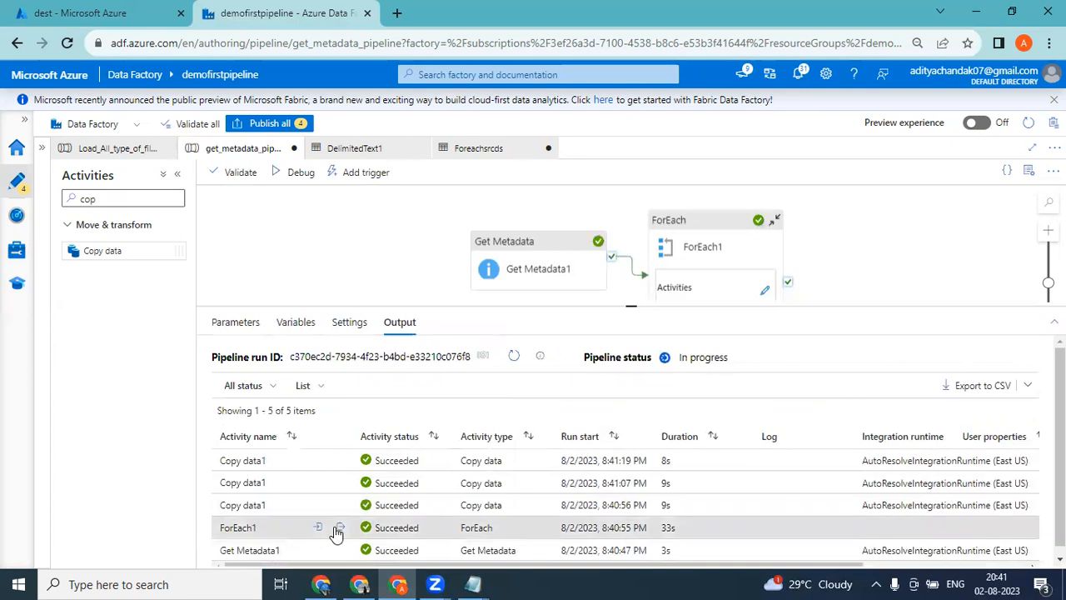
pyautogui.click(339, 529)
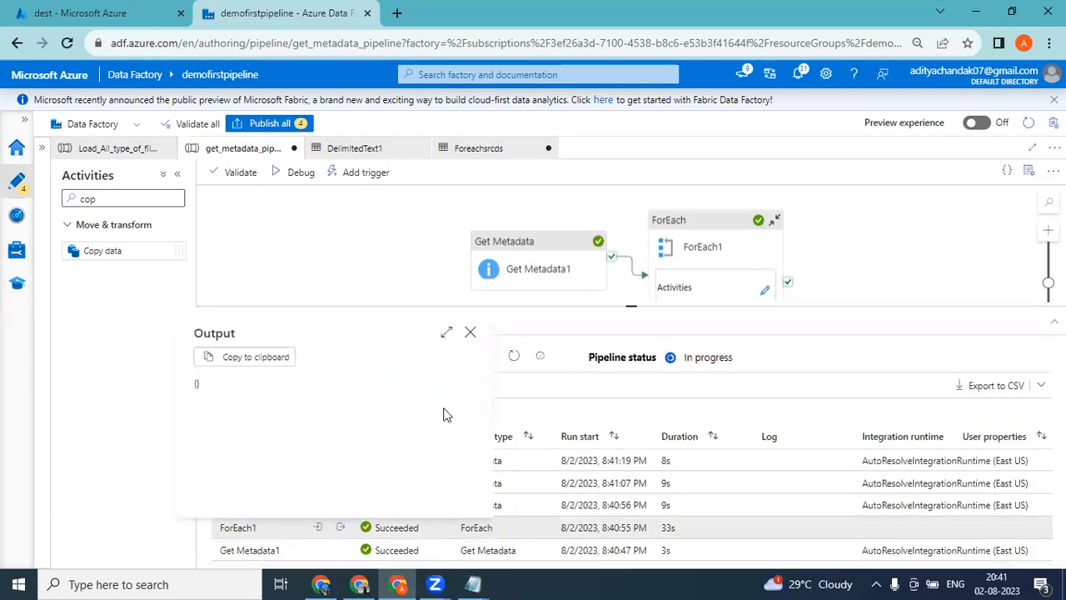
pyautogui.click(469, 333)
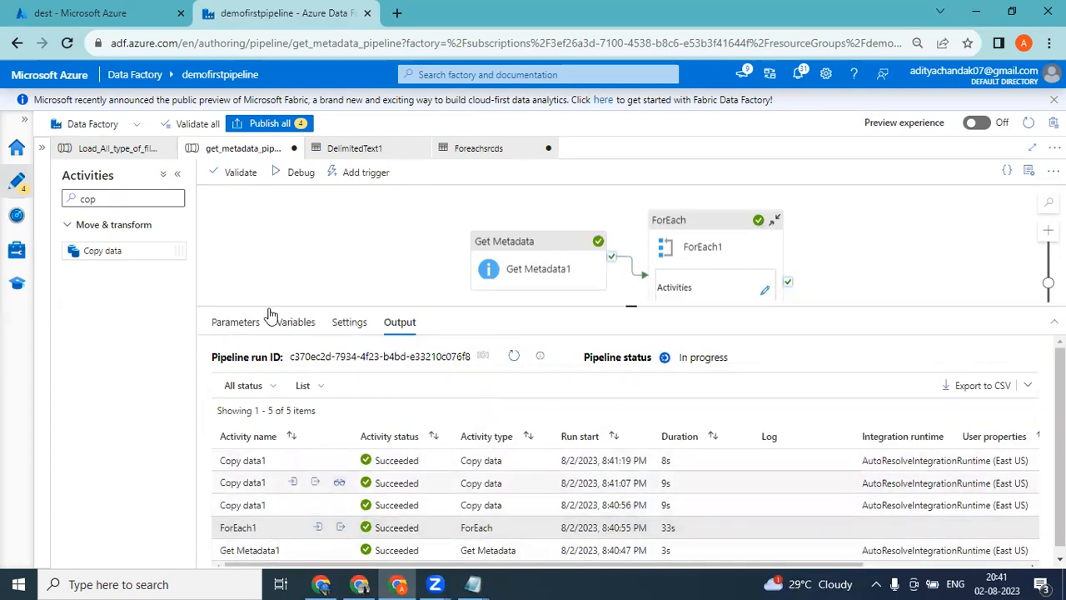
# Refresh the dest container's file list in the Azure portal to check for copied files, and return to Data Factory.
pyautogui.click(114, 12)
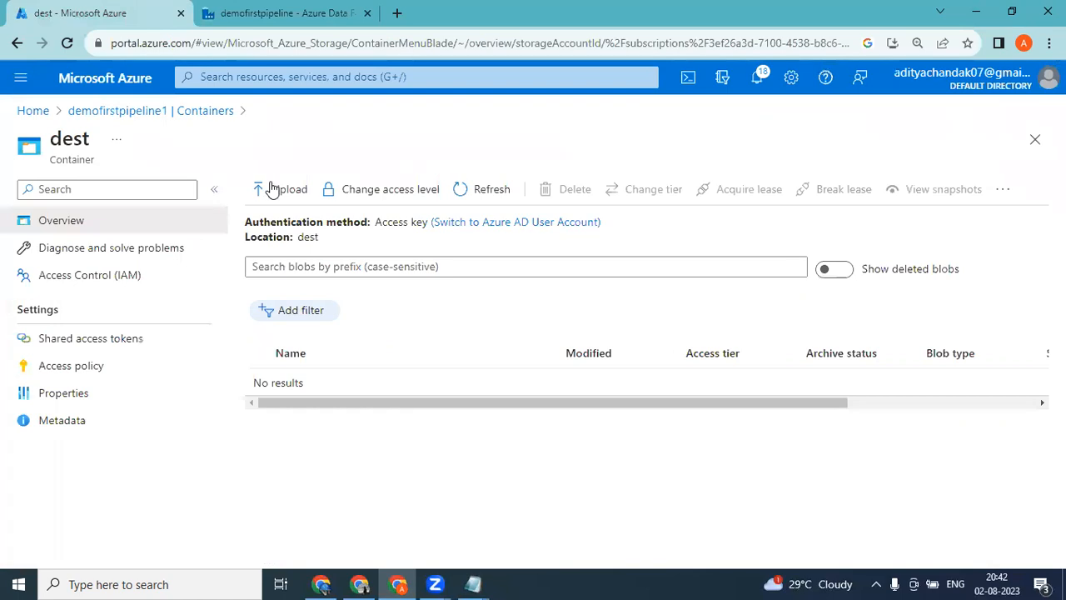
pyautogui.click(484, 198)
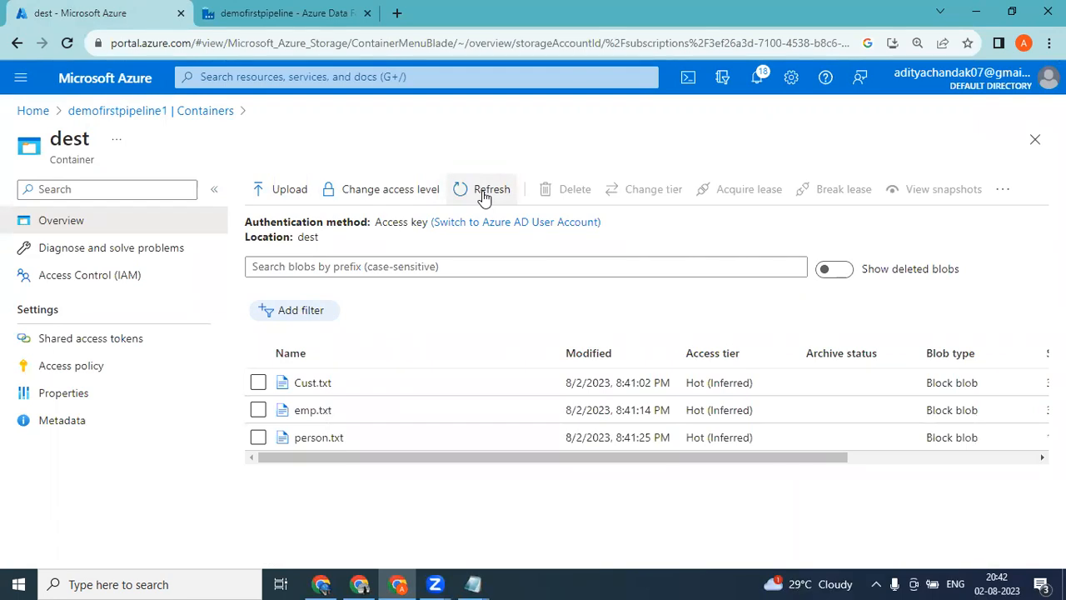
pyautogui.click(284, 24)
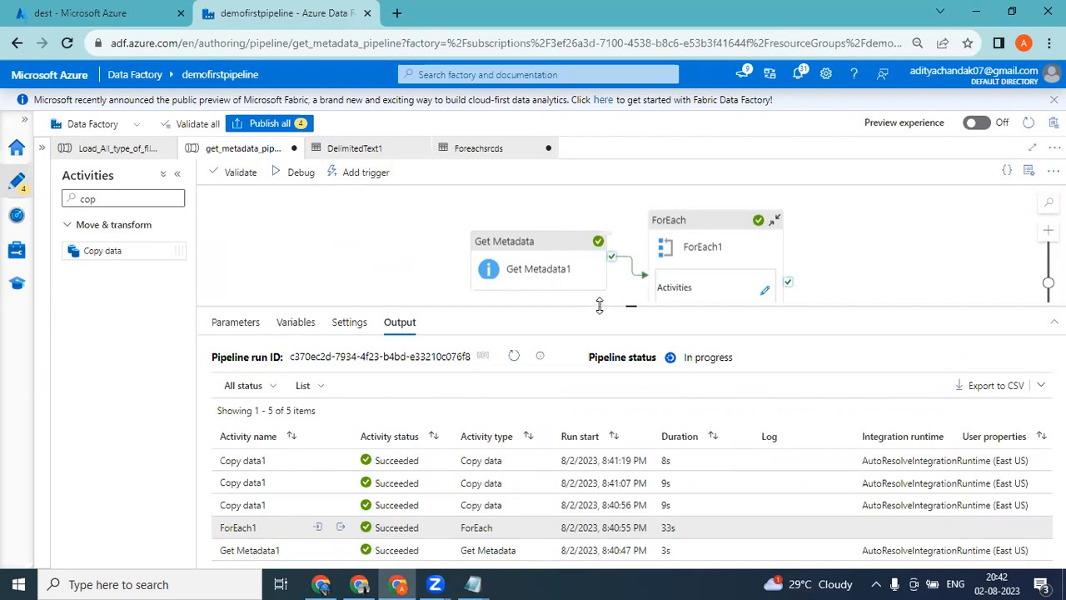
# Move the Get Metadata1 activity farther away from ForEach1 on the canvas and review its dataset and field list settings.
pyautogui.moveTo(630, 306); pyautogui.dragTo(661, 413)
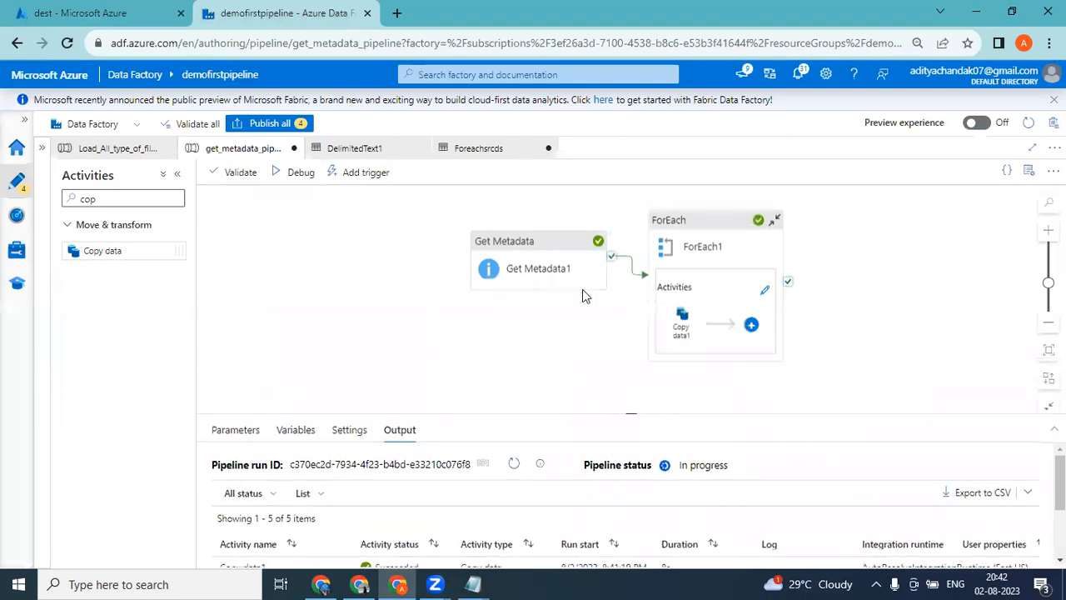
pyautogui.click(530, 242)
pyautogui.moveTo(533, 240); pyautogui.dragTo(445, 238)
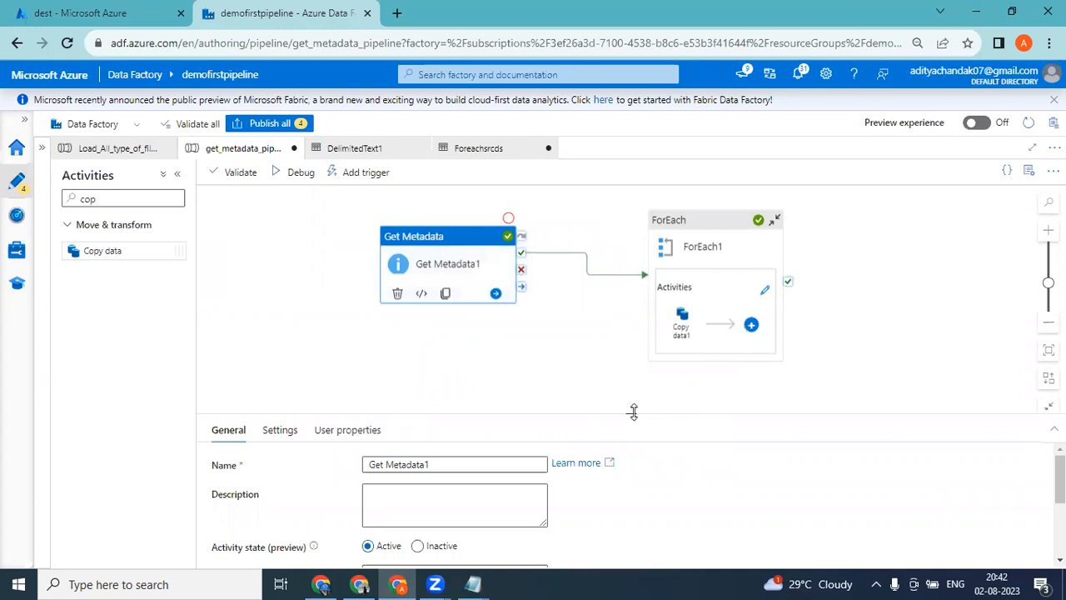
pyautogui.moveTo(633, 411); pyautogui.dragTo(618, 358)
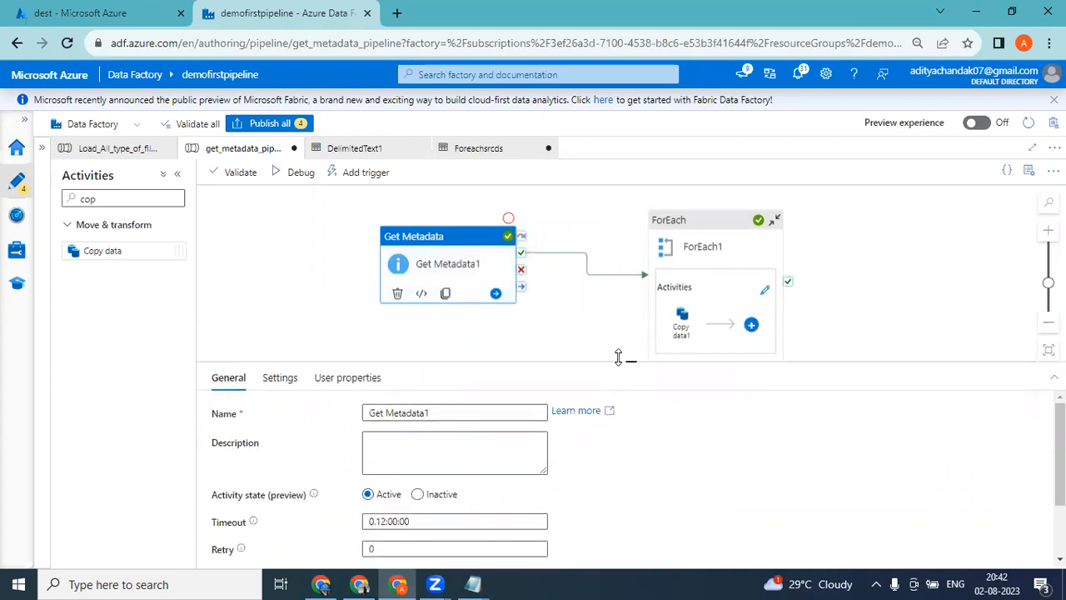
pyautogui.click(272, 376)
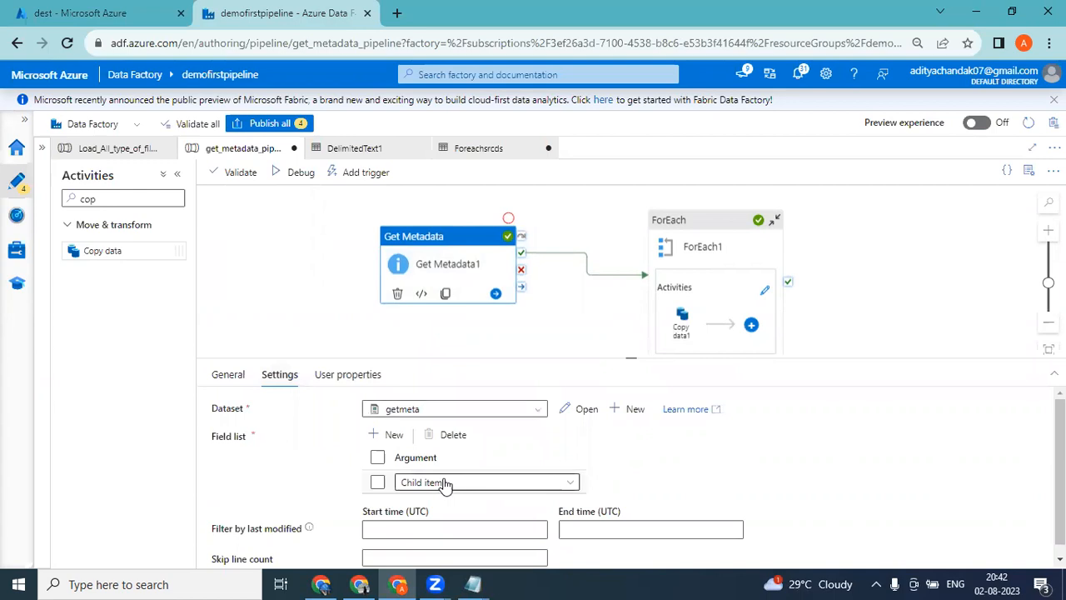
# Review ForEach1's settings and open its Items expression in the expression builder.
pyautogui.click(707, 224)
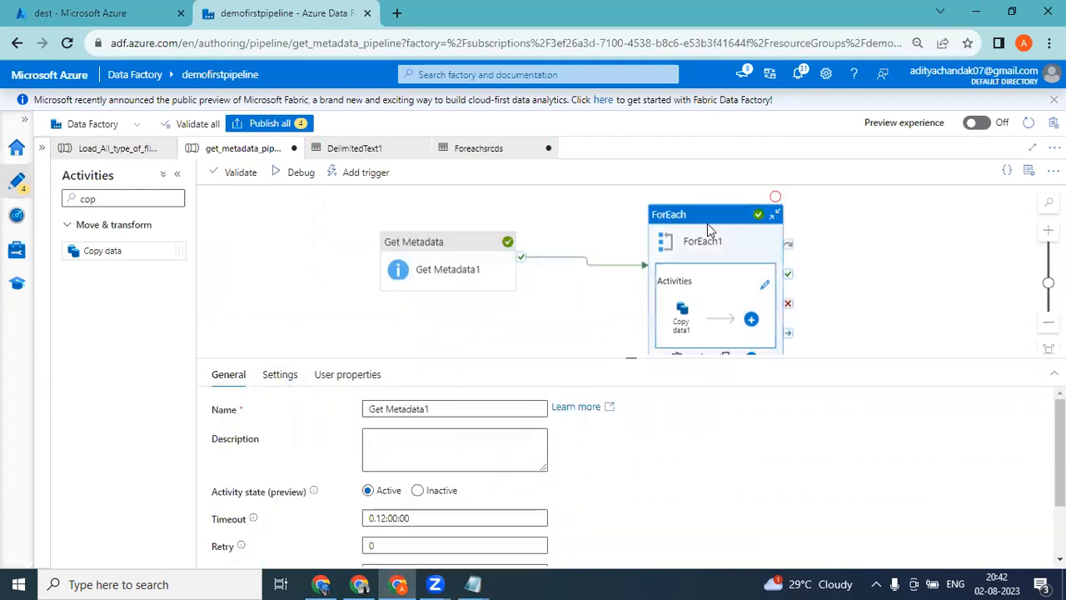
pyautogui.click(283, 377)
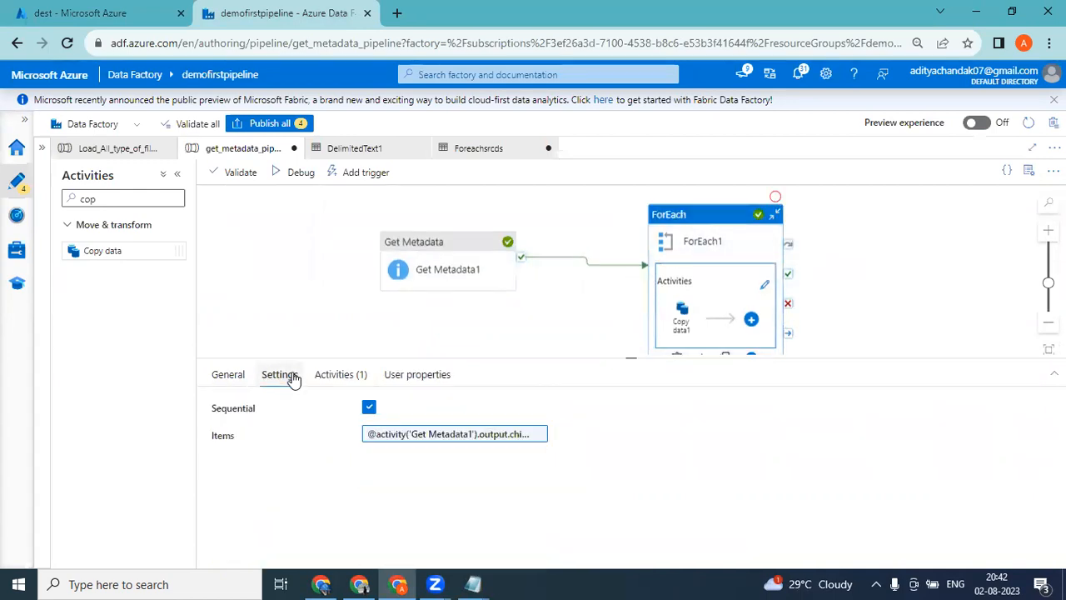
pyautogui.click(429, 443)
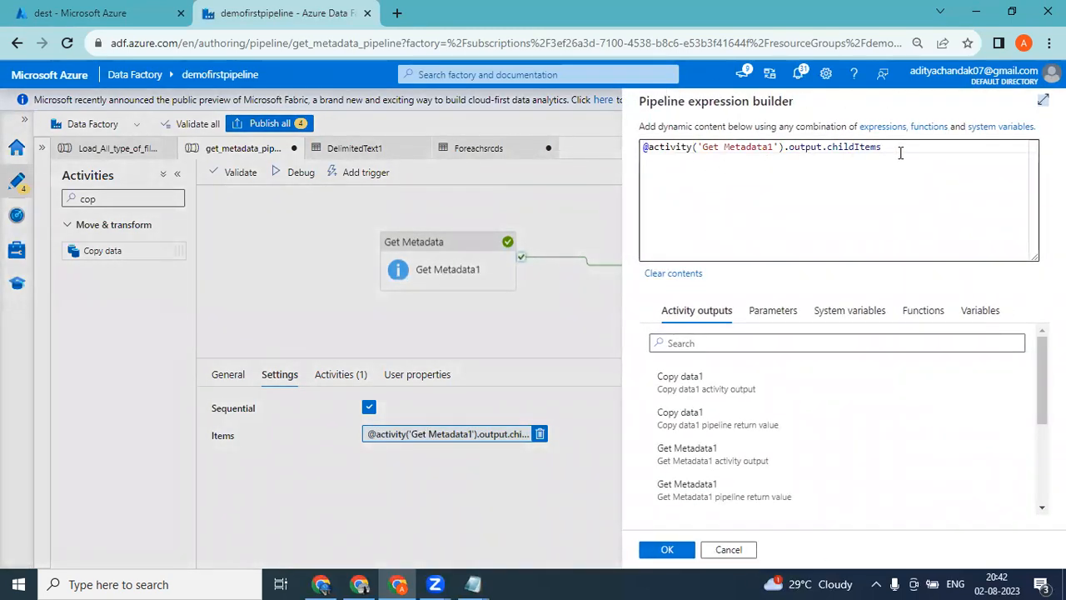
# Close ForEach1's Items expression without changes and open its inner Copy data1 activity to review the source settings.
pyautogui.moveTo(900, 150); pyautogui.dragTo(588, 146)
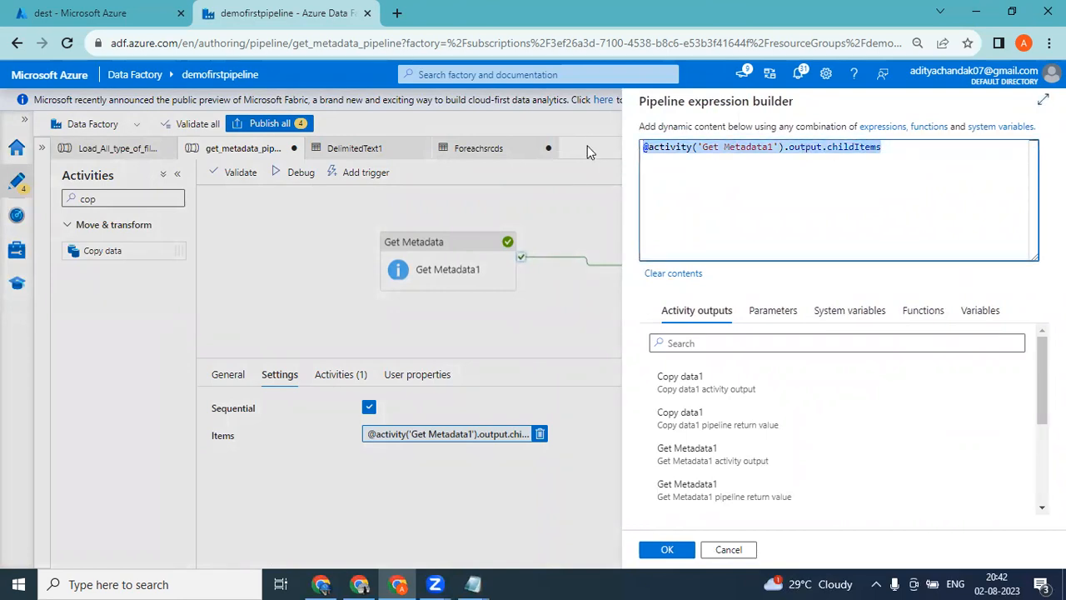
pyautogui.click(728, 550)
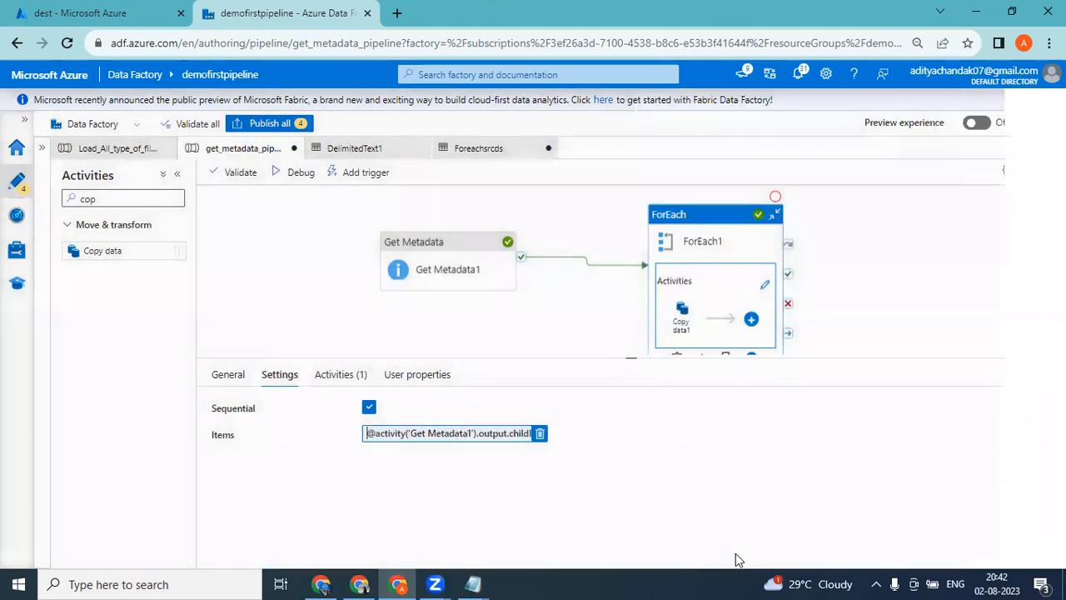
pyautogui.click(767, 287)
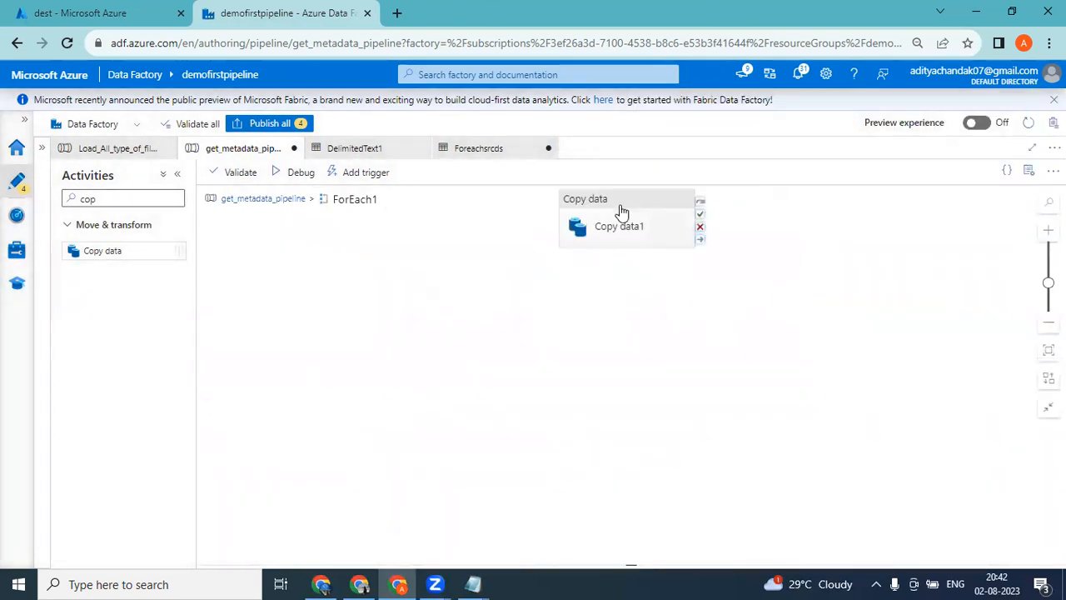
pyautogui.click(620, 205)
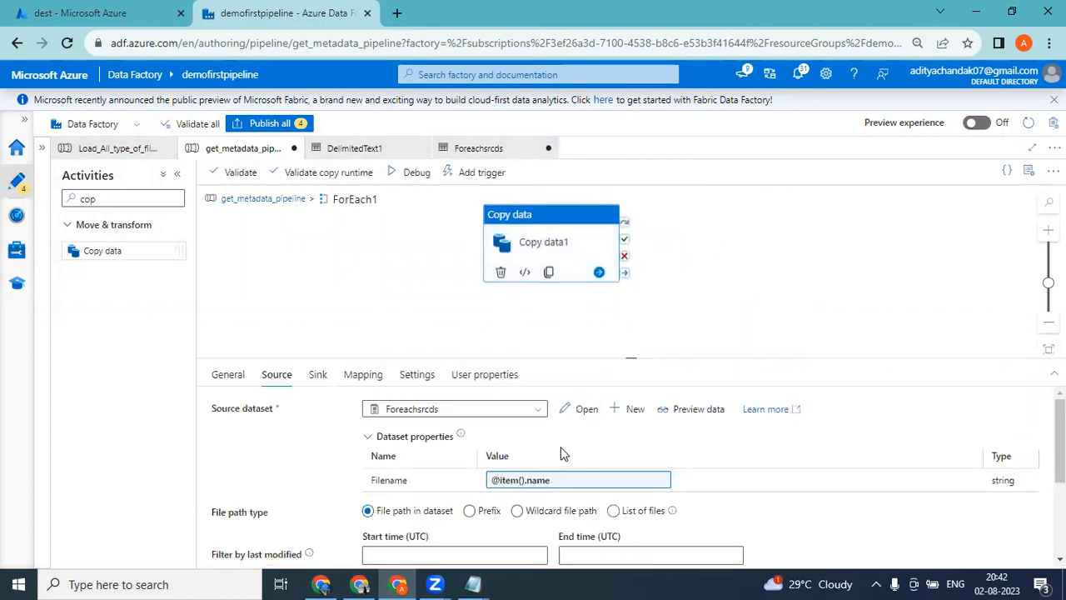
# Examine the name and type of the Cust.txt entry in the Notepad copy of the childItems output, and return to Data Factory.
pyautogui.moveTo(472, 583)
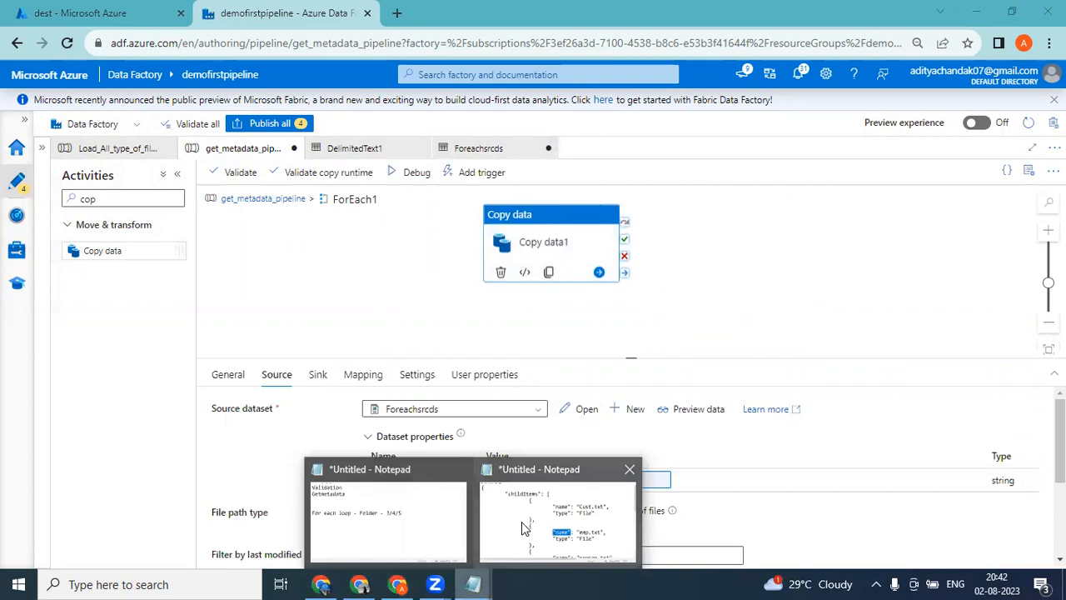
pyautogui.click(524, 529)
pyautogui.moveTo(459, 161); pyautogui.dragTo(808, 222)
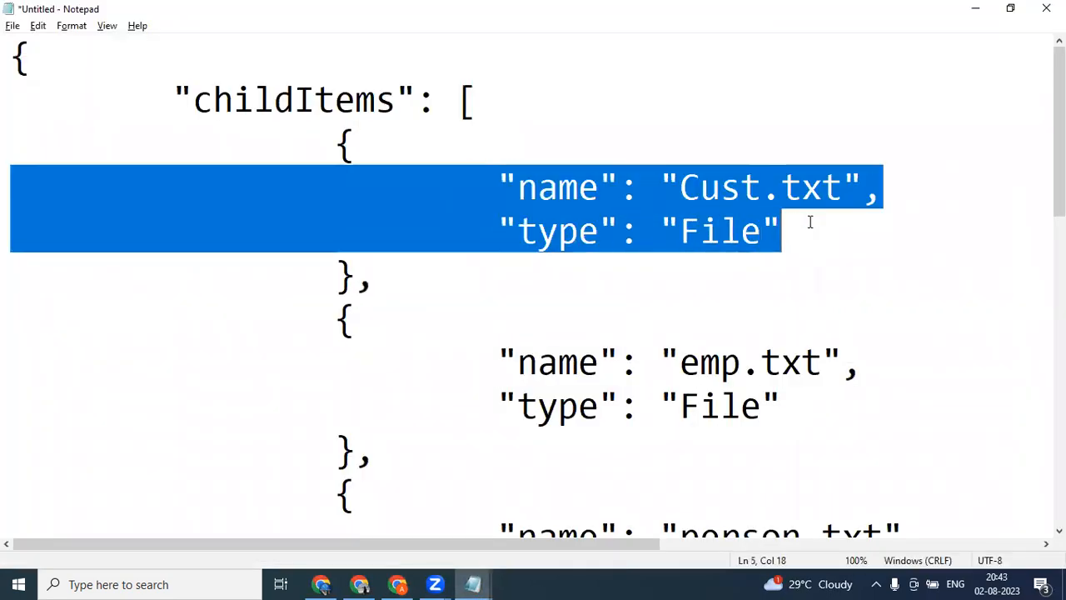
pyautogui.click(911, 64)
pyautogui.click(523, 97)
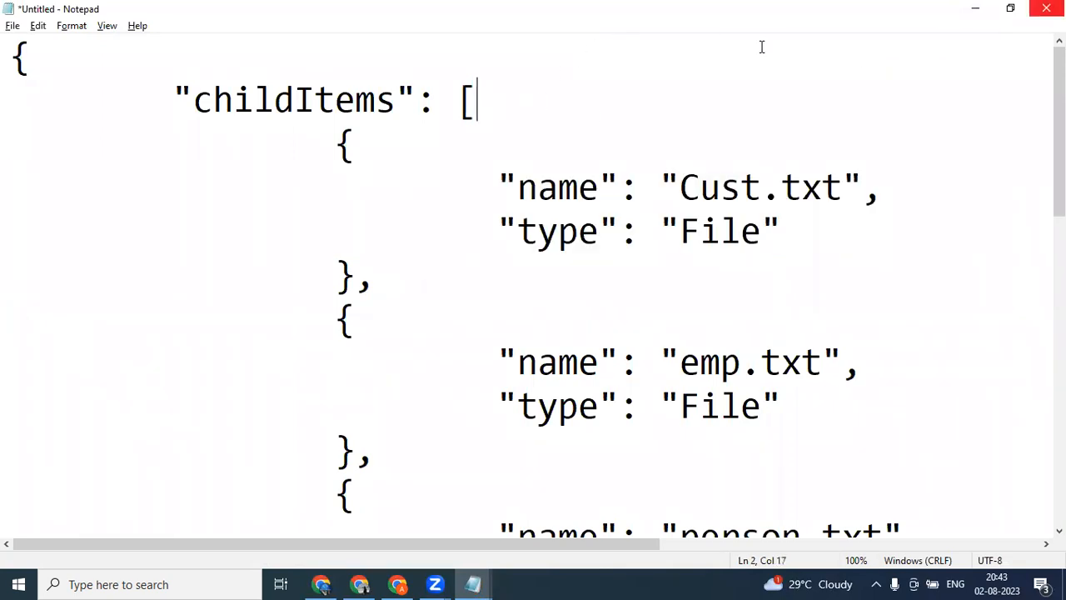
pyautogui.click(975, 9)
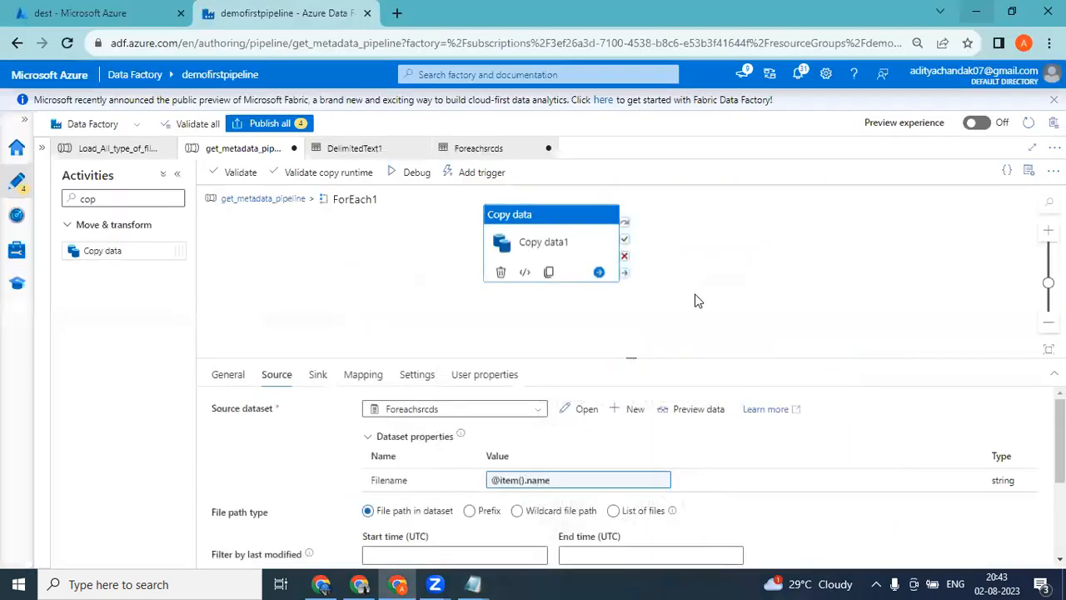
# Compare Copy data1's Filename expression with the childItems entries in Notepad, and close the expression without changes.
pyautogui.click(518, 483)
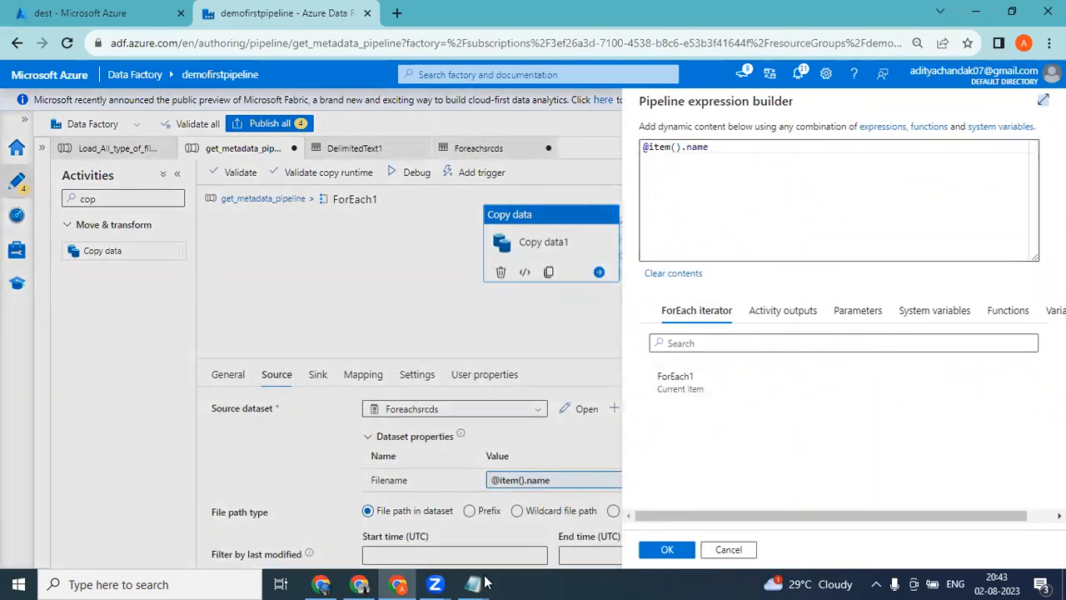
pyautogui.moveTo(472, 584)
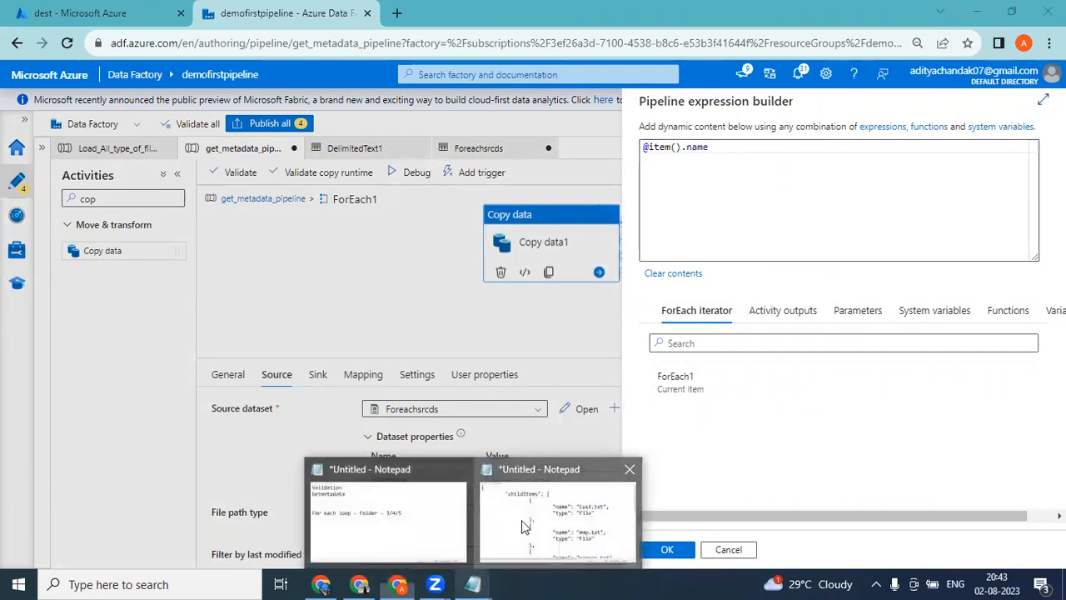
pyautogui.click(509, 540)
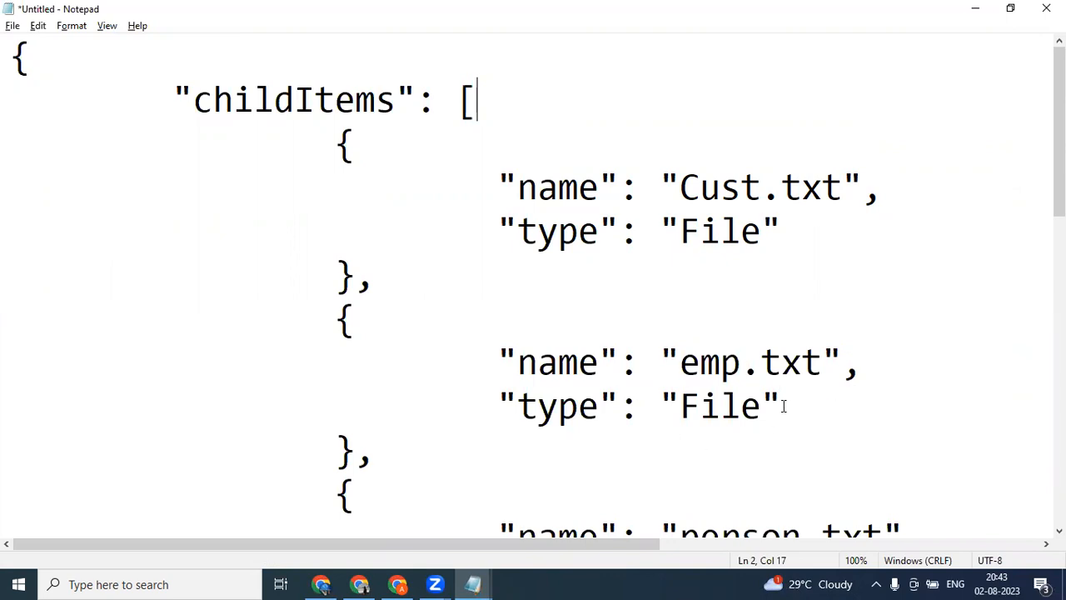
pyautogui.moveTo(1059, 179)
pyautogui.mouseDown()
pyautogui.moveTo(1060, 213)
pyautogui.moveTo(1059, 179)
pyautogui.mouseUp()
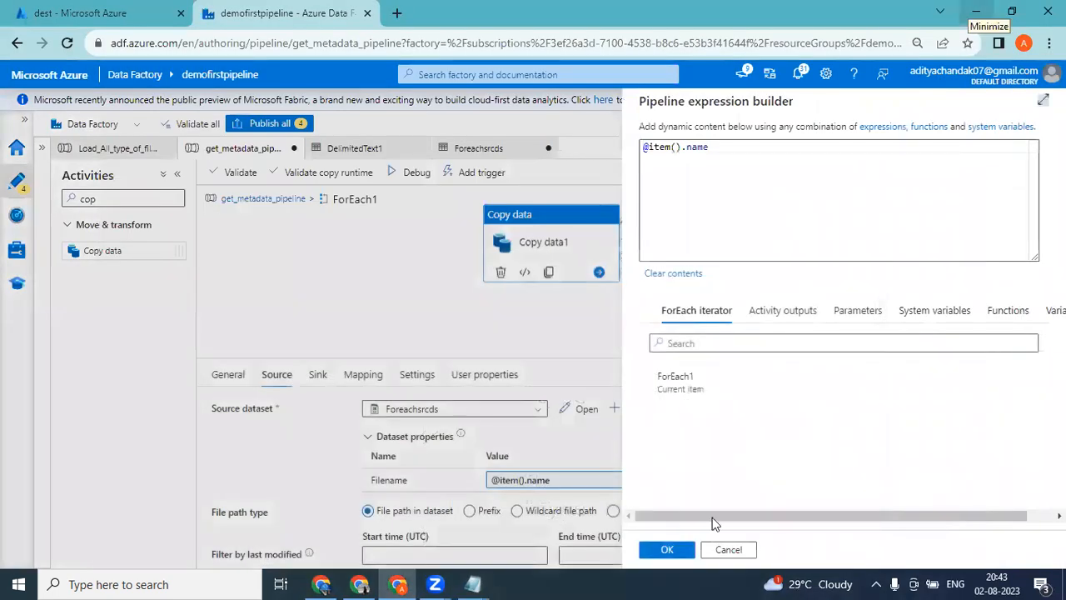
pyautogui.click(733, 550)
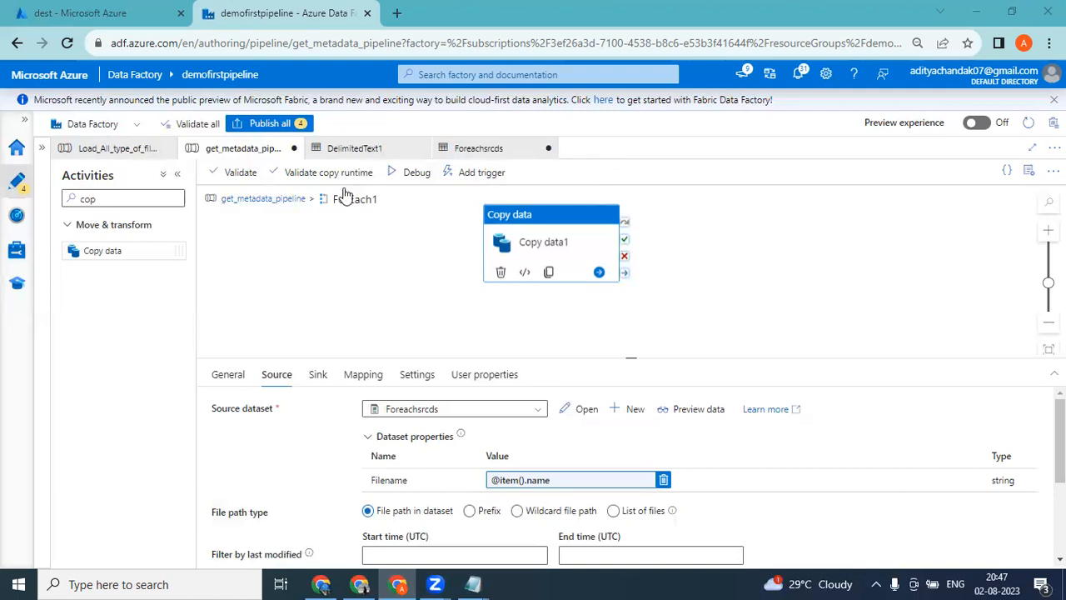
# Clear the activity search and show the factory's resource list.
pyautogui.click(129, 197)
pyautogui.press('BackSpace')
pyautogui.press('BackSpace')
pyautogui.press('BackSpace')
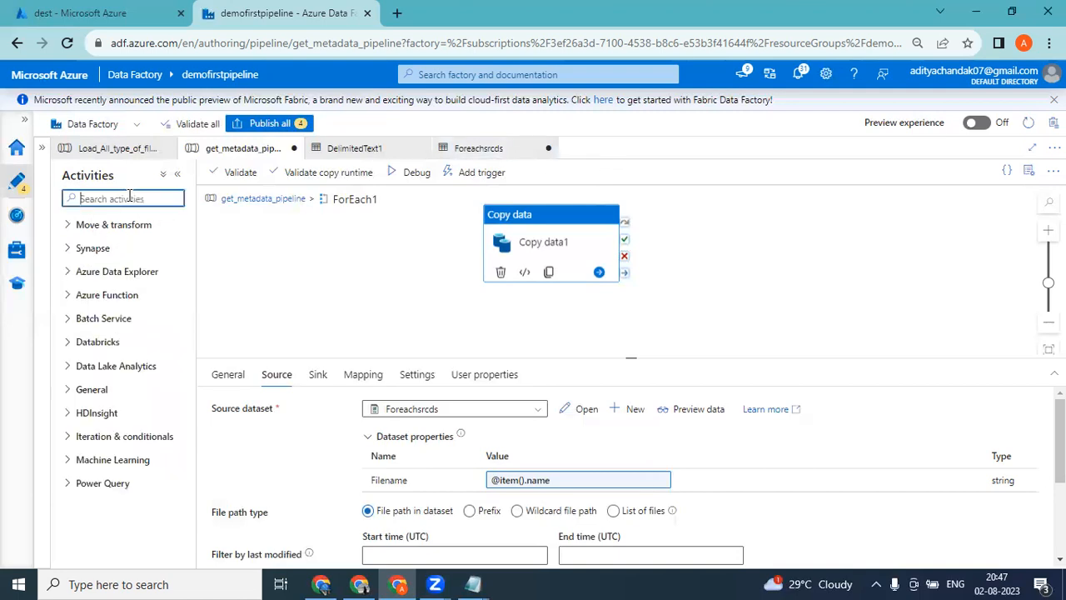
pyautogui.click(41, 147)
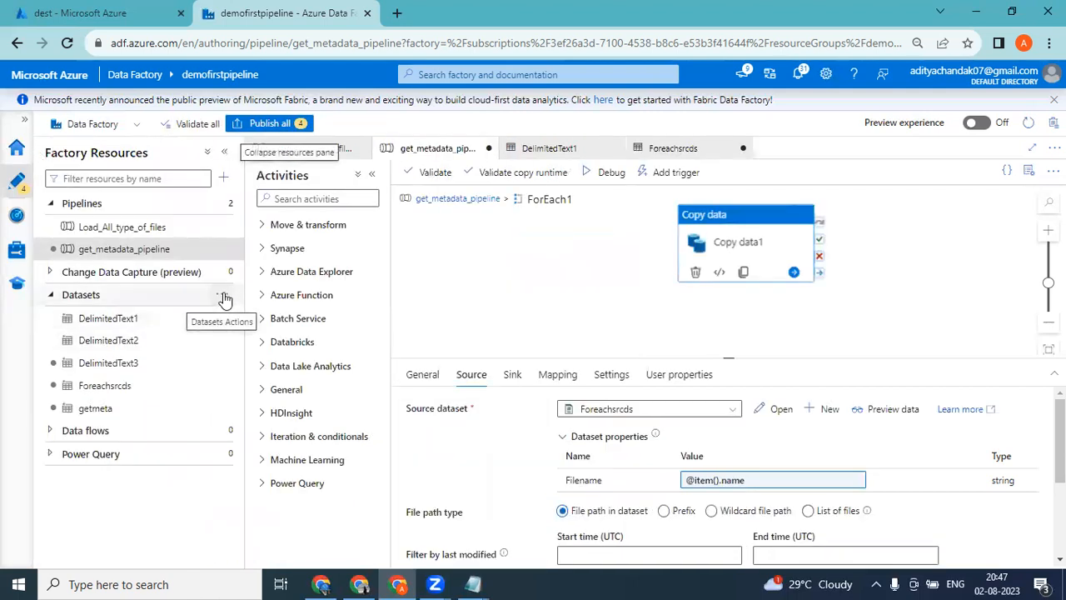
# Browse the data stores offered for a new dataset, including the Database and File categories, and cancel the dataset creation.
pyautogui.click(223, 295)
pyautogui.click(260, 320)
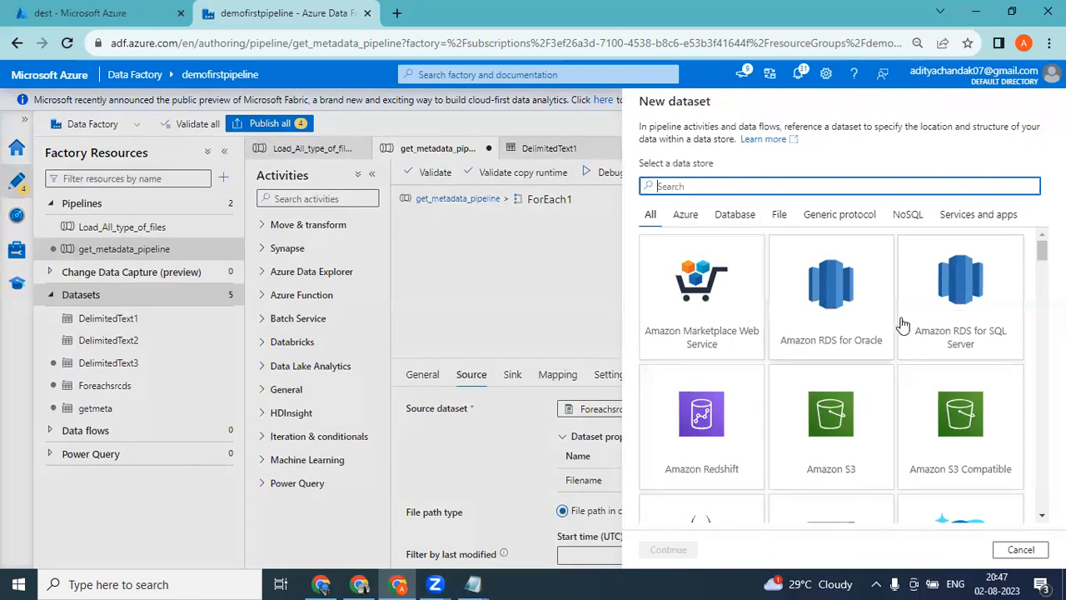
pyautogui.scroll(-2, 916, 325)
pyautogui.scroll(-4, 843, 374)
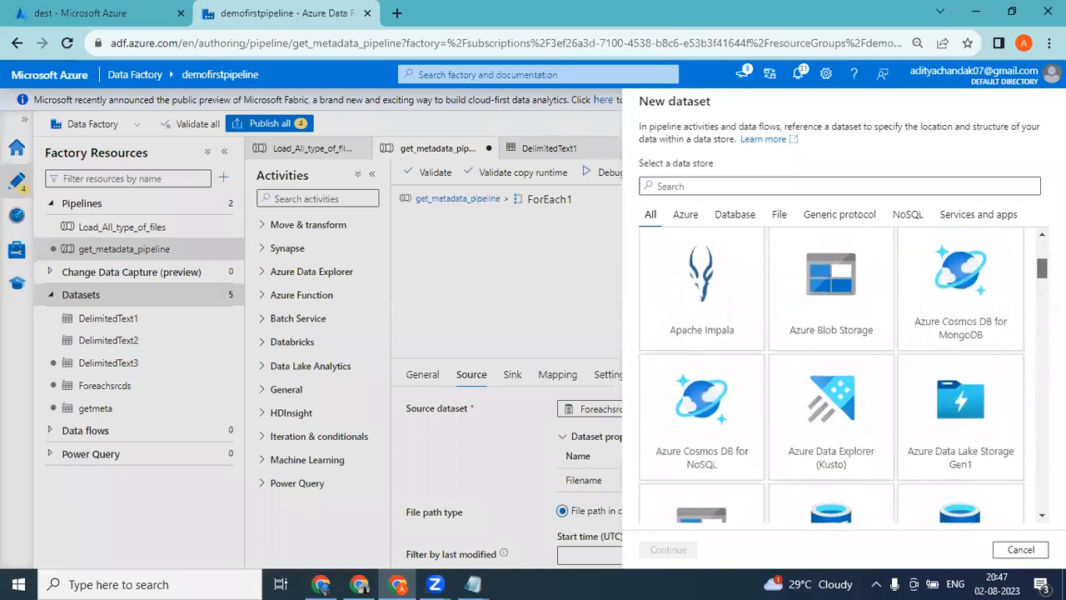
pyautogui.scroll(5, 843, 374)
pyautogui.click(734, 215)
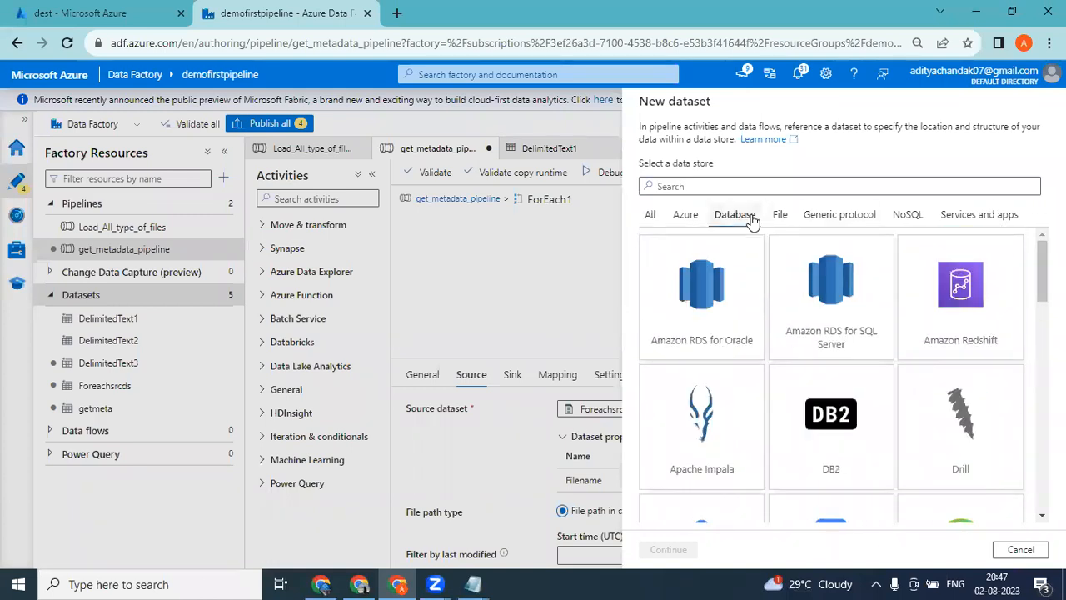
pyautogui.moveTo(1041, 275); pyautogui.dragTo(1033, 209)
pyautogui.click(781, 218)
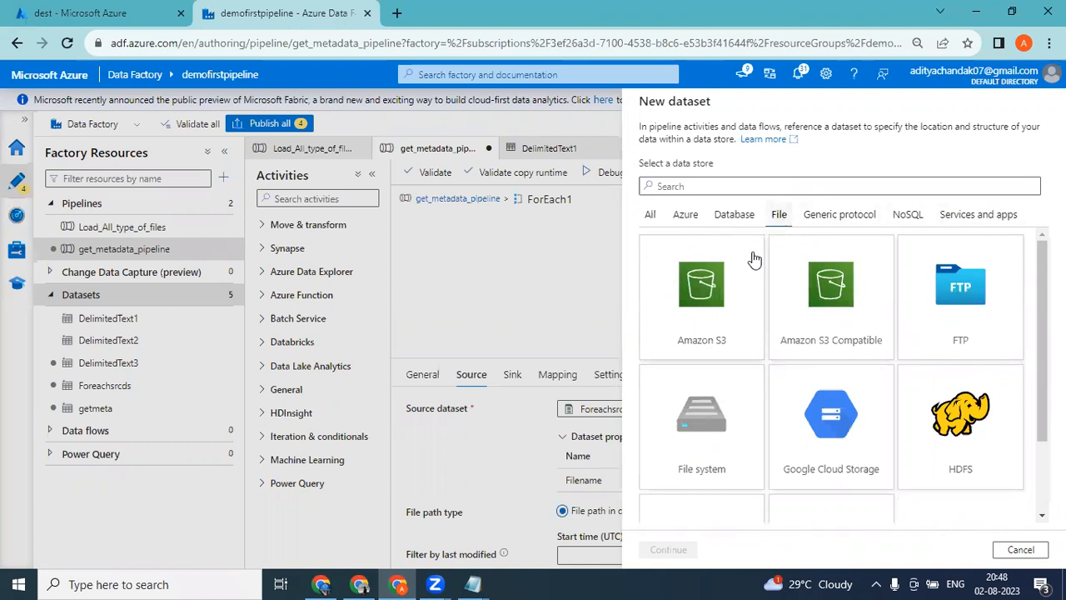
pyautogui.click(736, 221)
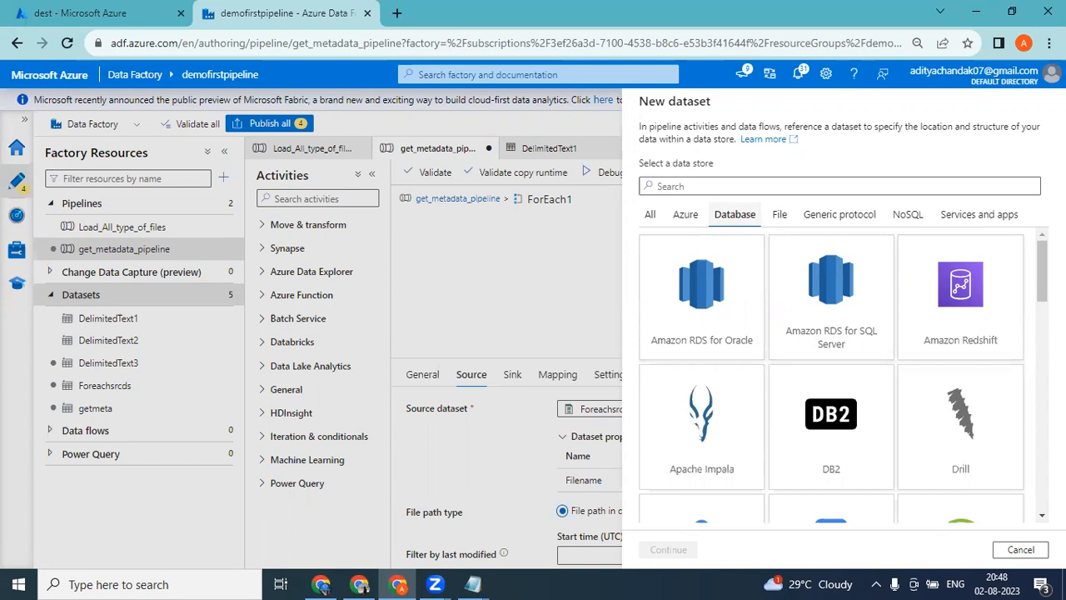
pyautogui.moveTo(1042, 271)
pyautogui.mouseDown()
pyautogui.moveTo(1033, 432)
pyautogui.moveTo(1041, 266)
pyautogui.mouseUp()
pyautogui.click(1021, 549)
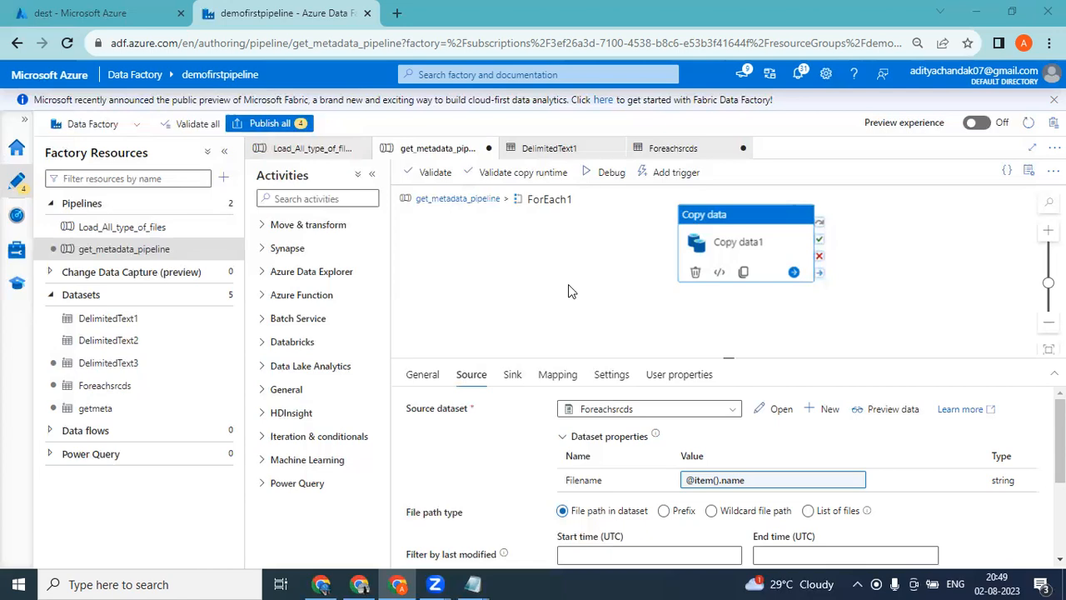
# Search the activities for "dat" to examine the data-related activities, and clear the search.
pyautogui.click(288, 199)
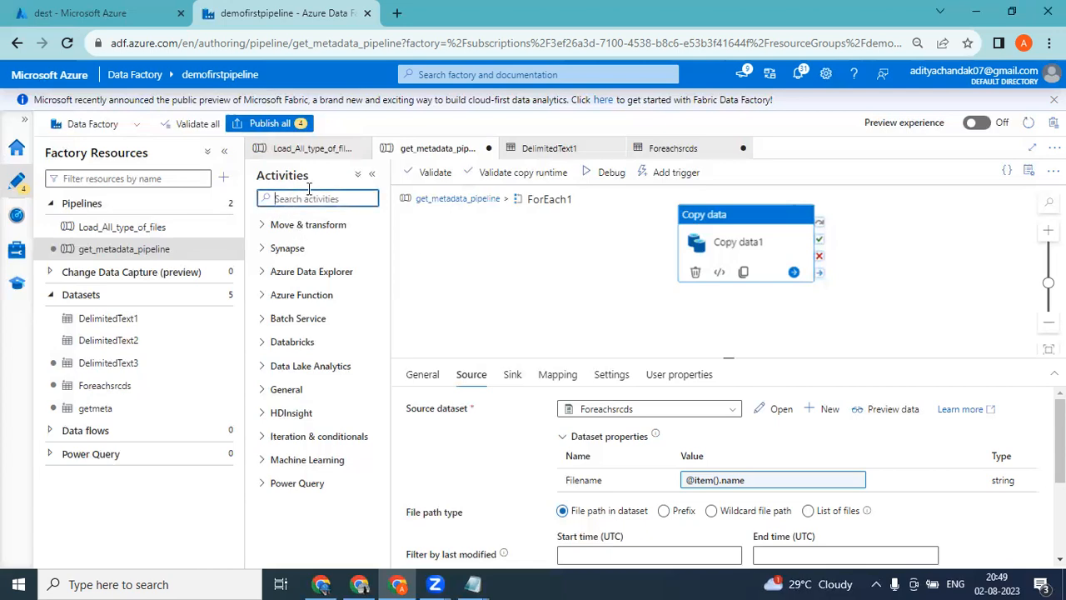
pyautogui.write('dat')
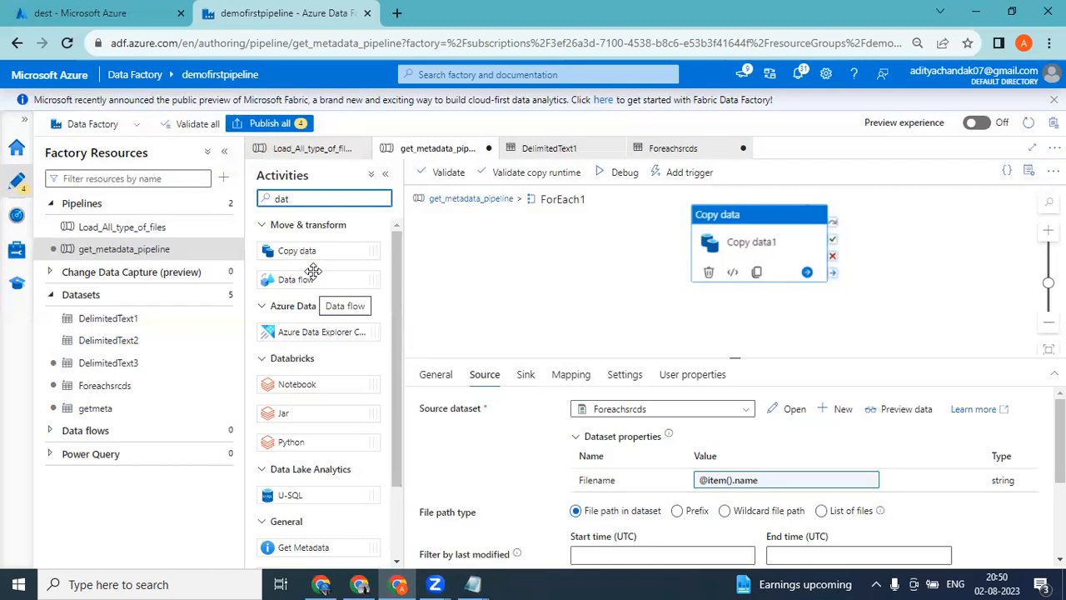
pyautogui.press('BackSpace')
pyautogui.press('BackSpace')
pyautogui.press('BackSpace')
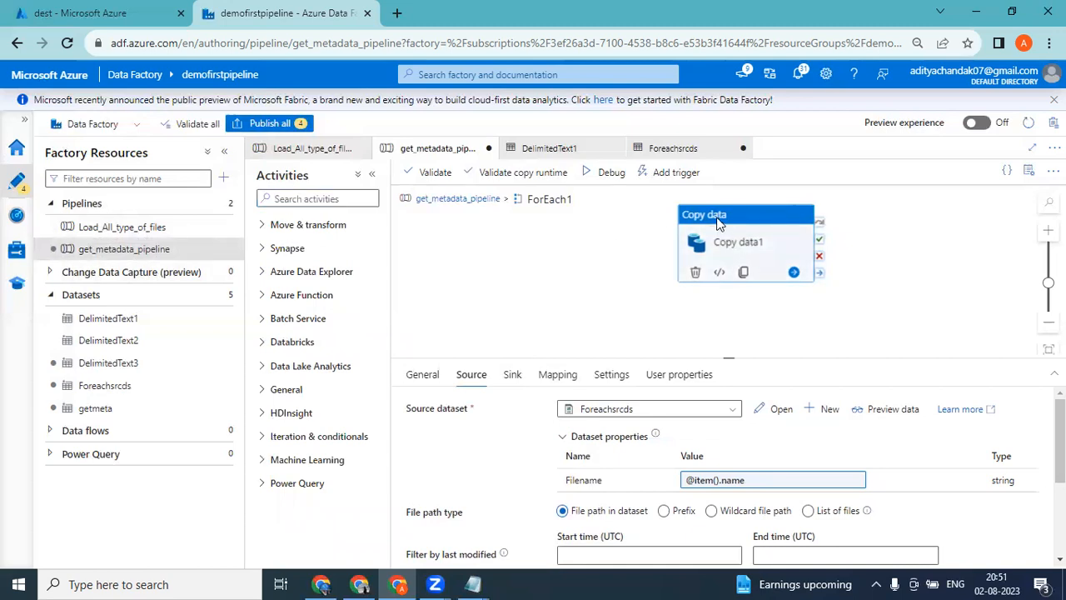
# Create a new pipeline and hide its properties.
pyautogui.click(213, 250)
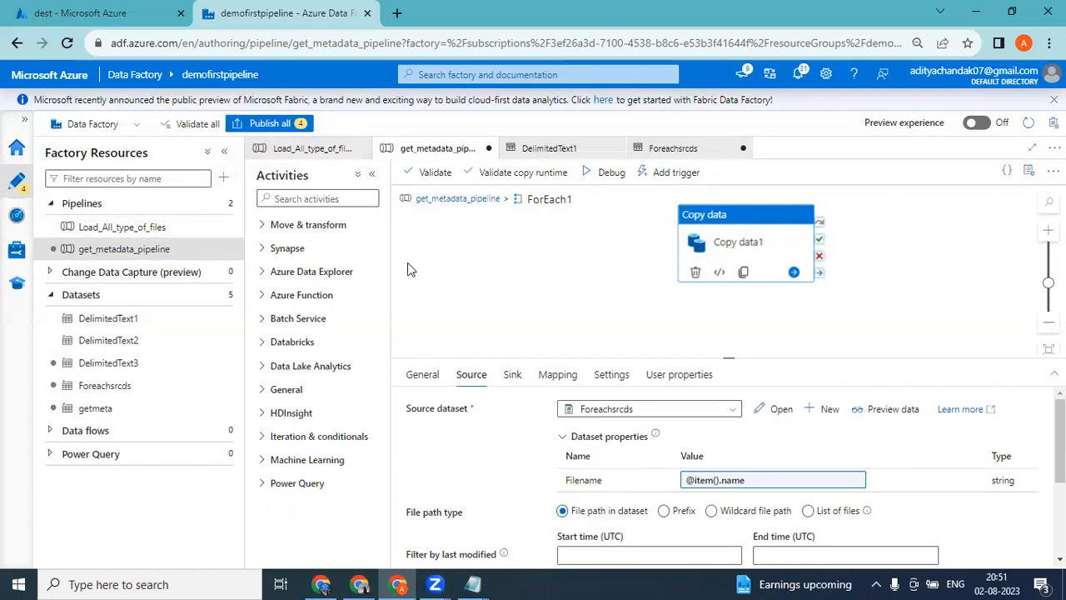
pyautogui.click(229, 228)
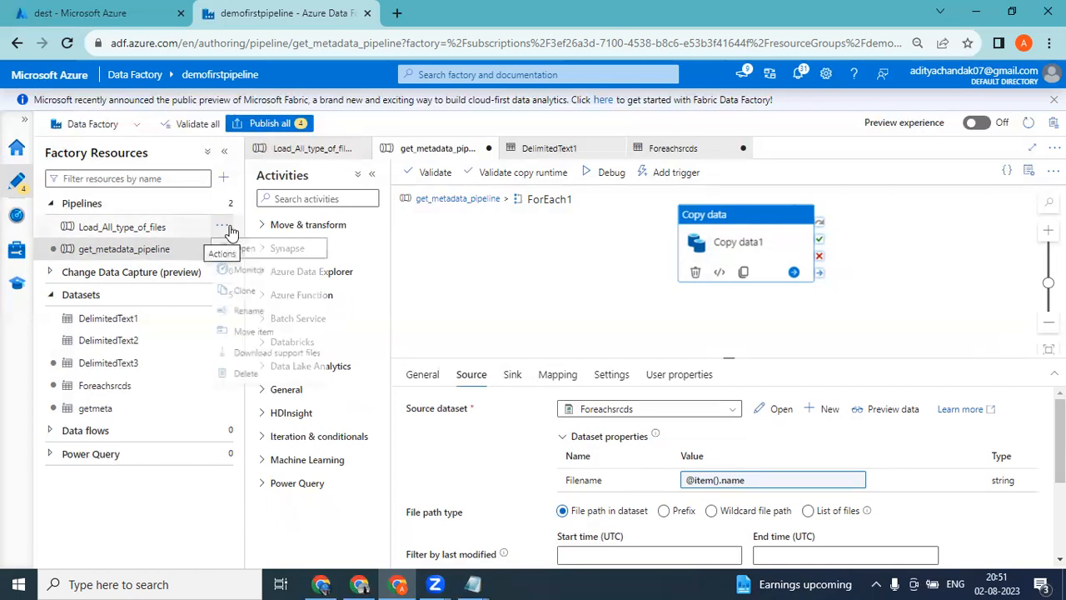
pyautogui.click(213, 203)
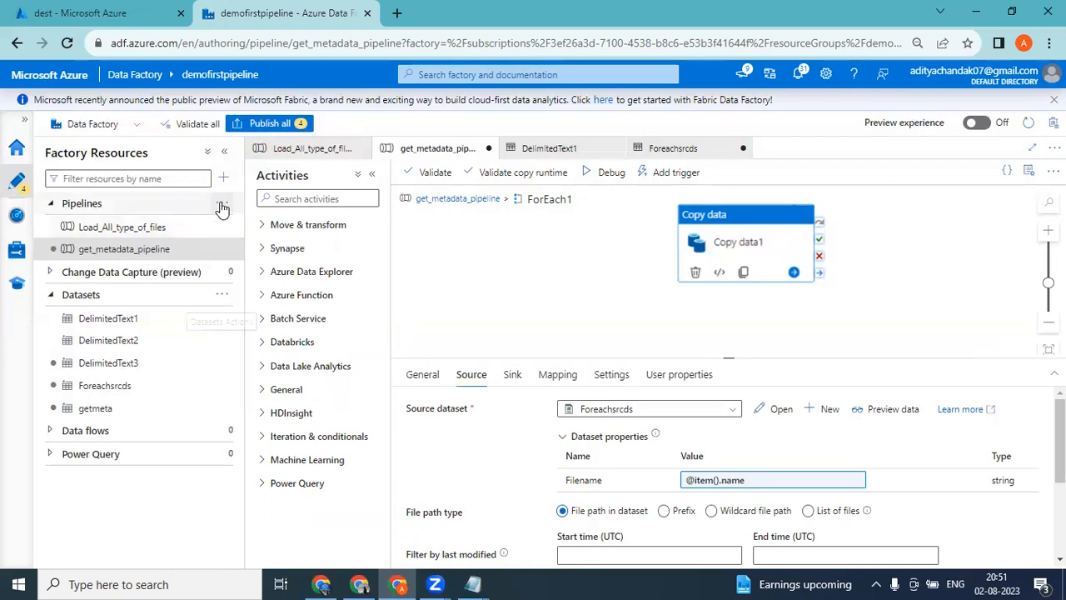
pyautogui.click(222, 205)
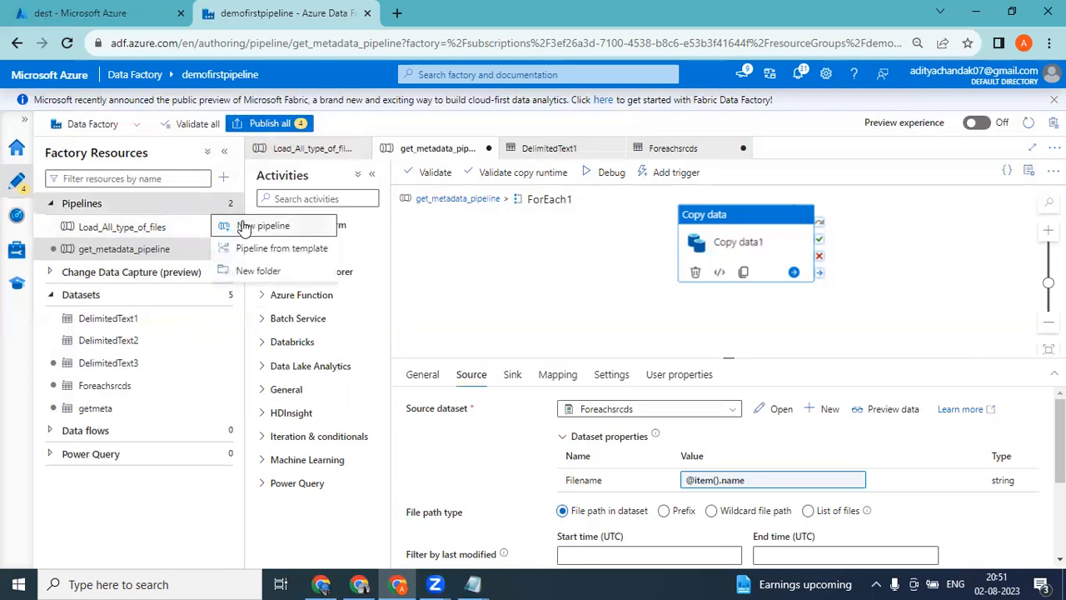
pyautogui.click(244, 227)
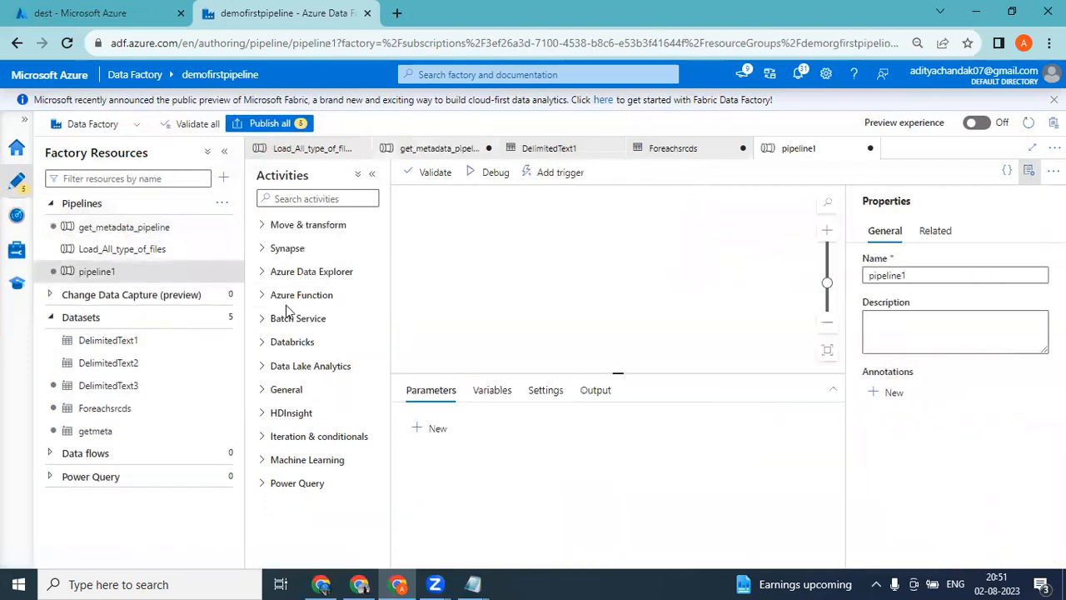
pyautogui.click(1028, 172)
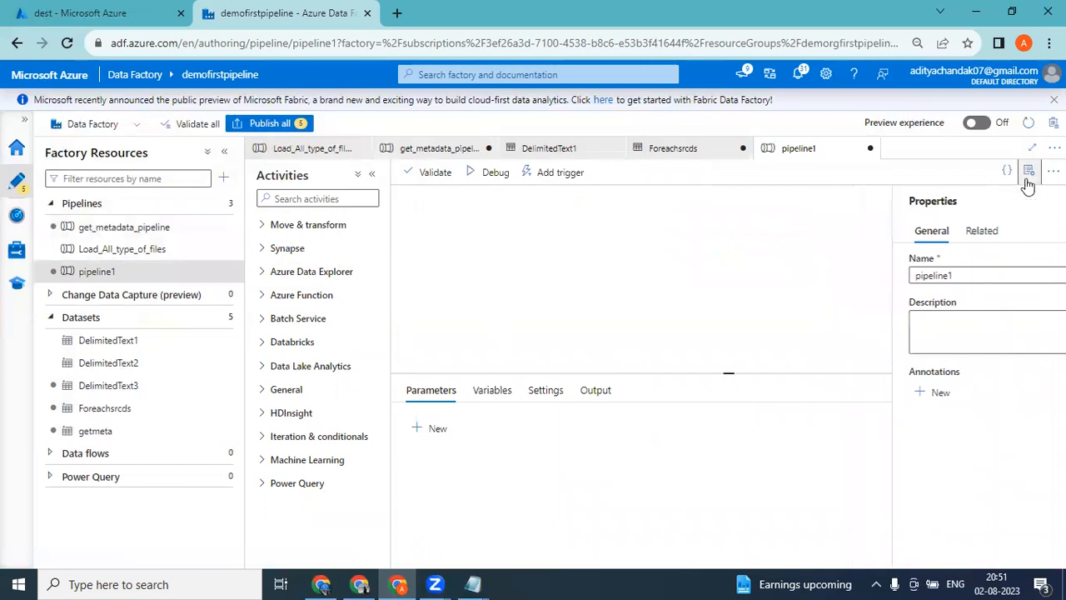
# Find the Get Metadata activity by searching for "get" and place it on the new pipeline's canvas.
pyautogui.click(262, 226)
pyautogui.click(308, 199)
pyautogui.write('get')
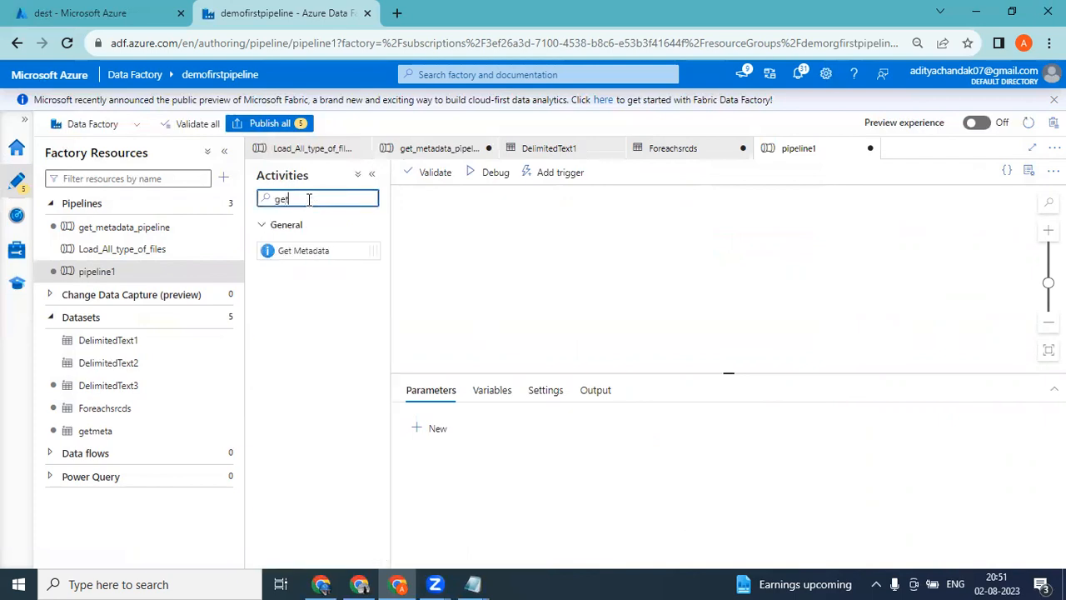
pyautogui.moveTo(283, 250); pyautogui.dragTo(593, 239)
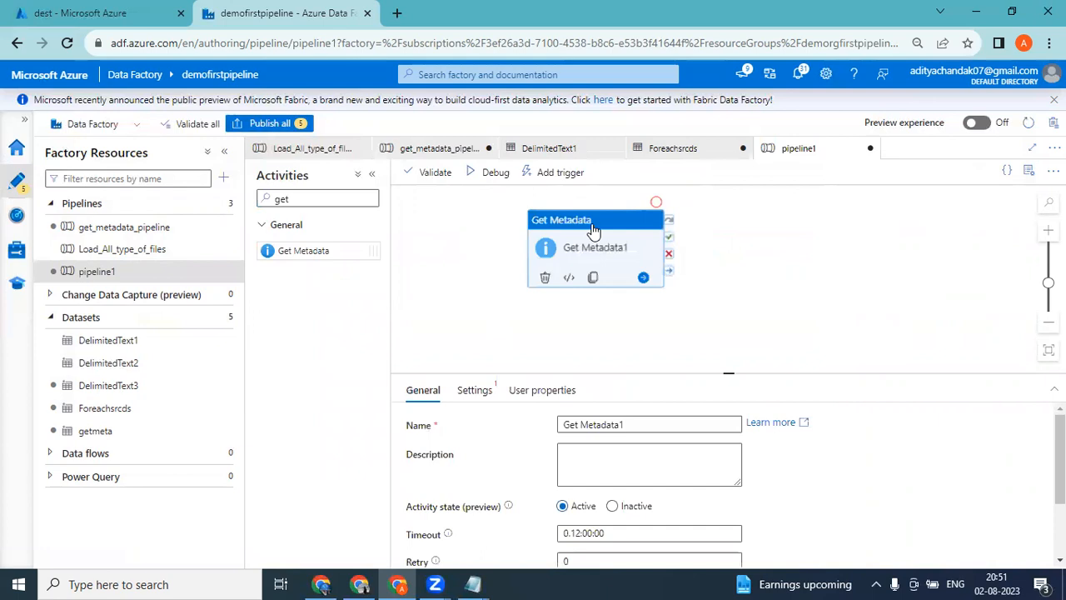
# Review the datasets offered for the new Get Metadata activity, and return to the top level of get_metadata_pipeline.
pyautogui.click(475, 390)
pyautogui.click(597, 425)
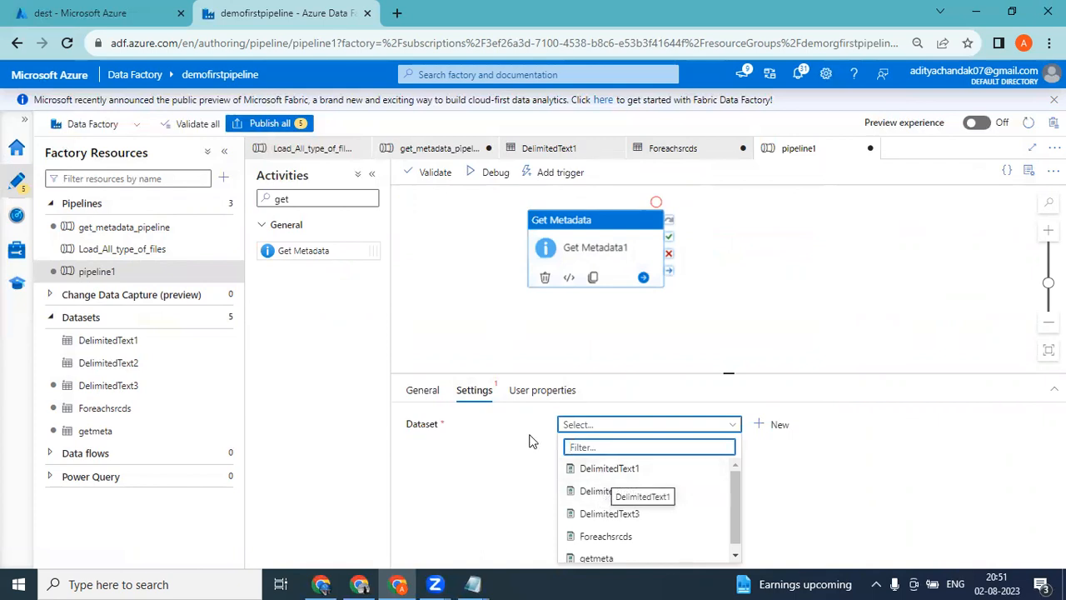
pyautogui.click(123, 228)
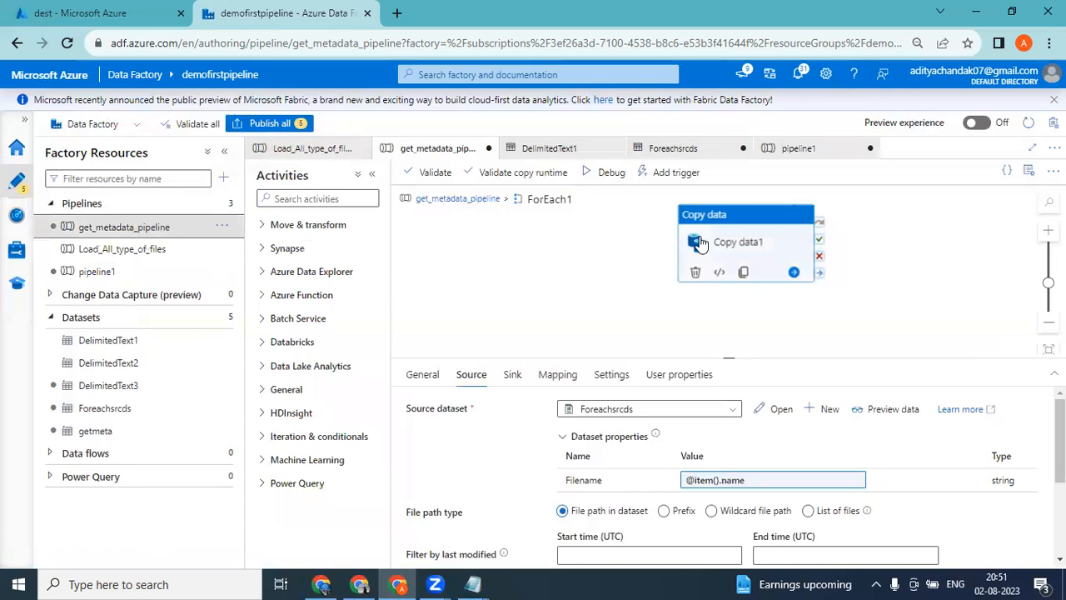
pyautogui.click(466, 200)
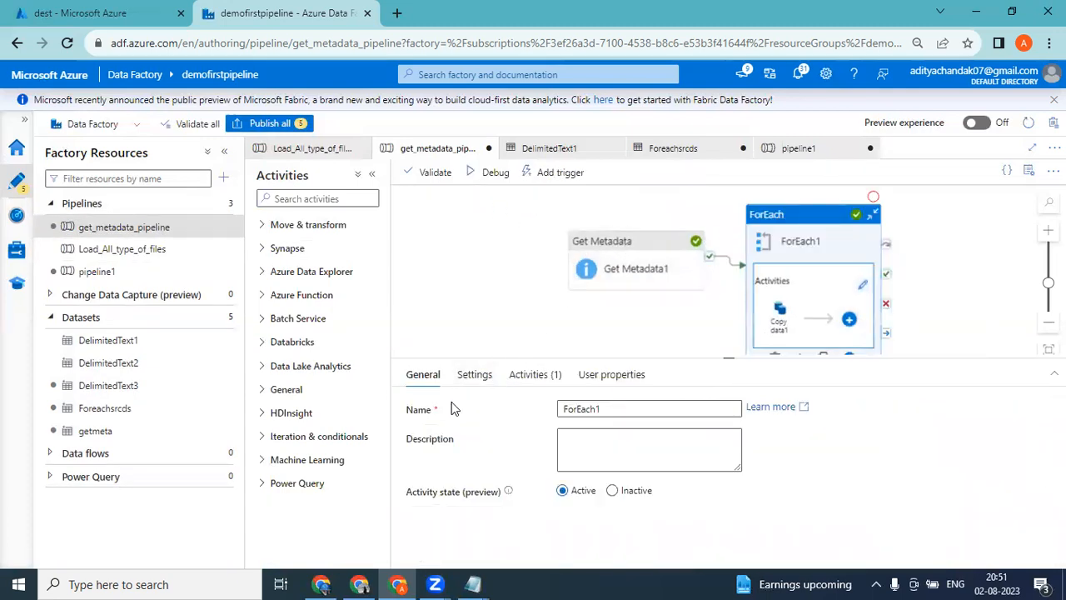
# Review the ForEach1 settings and the Get Metadata1 dataset and field list in get_metadata_pipeline.
pyautogui.click(487, 373)
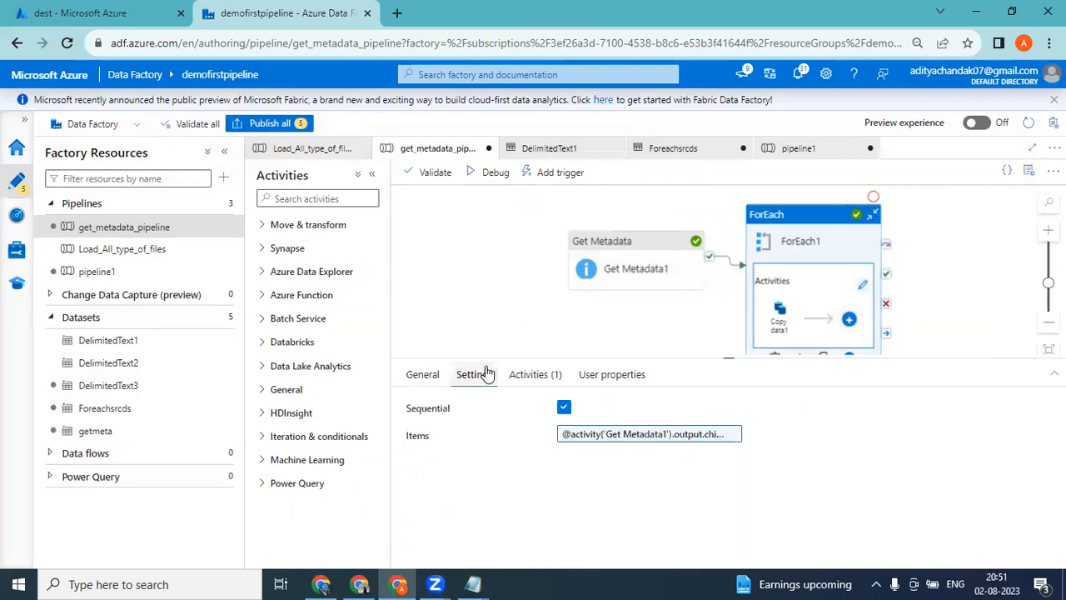
pyautogui.click(426, 380)
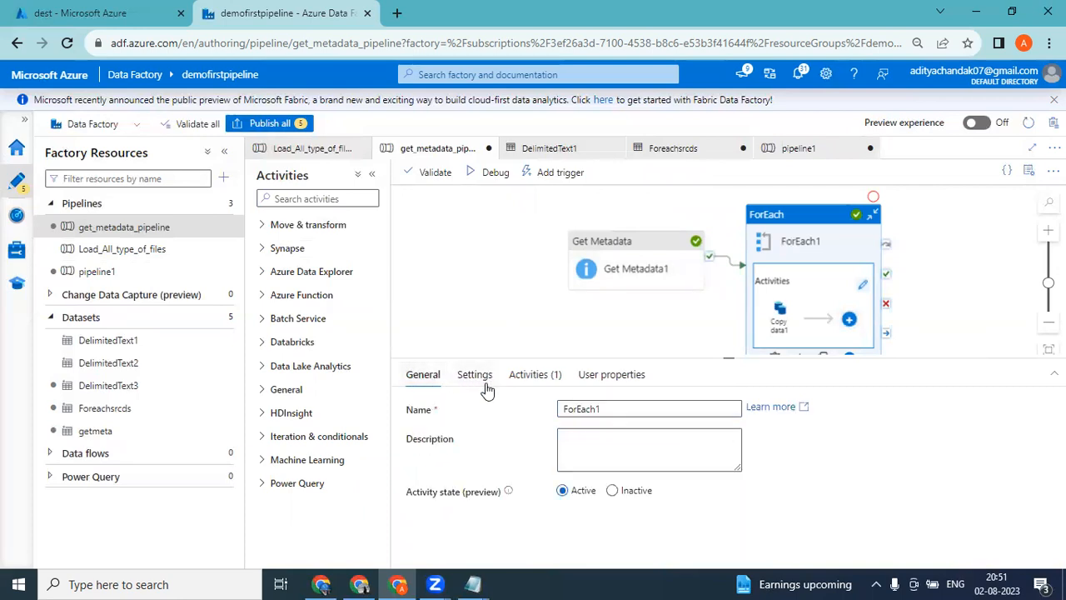
pyautogui.click(464, 376)
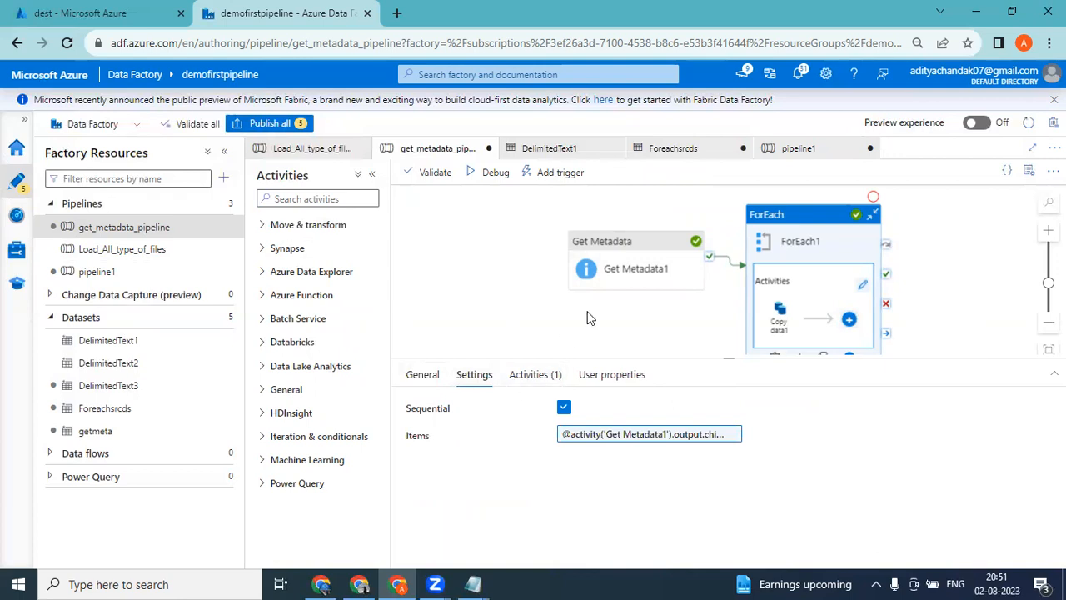
pyautogui.click(607, 249)
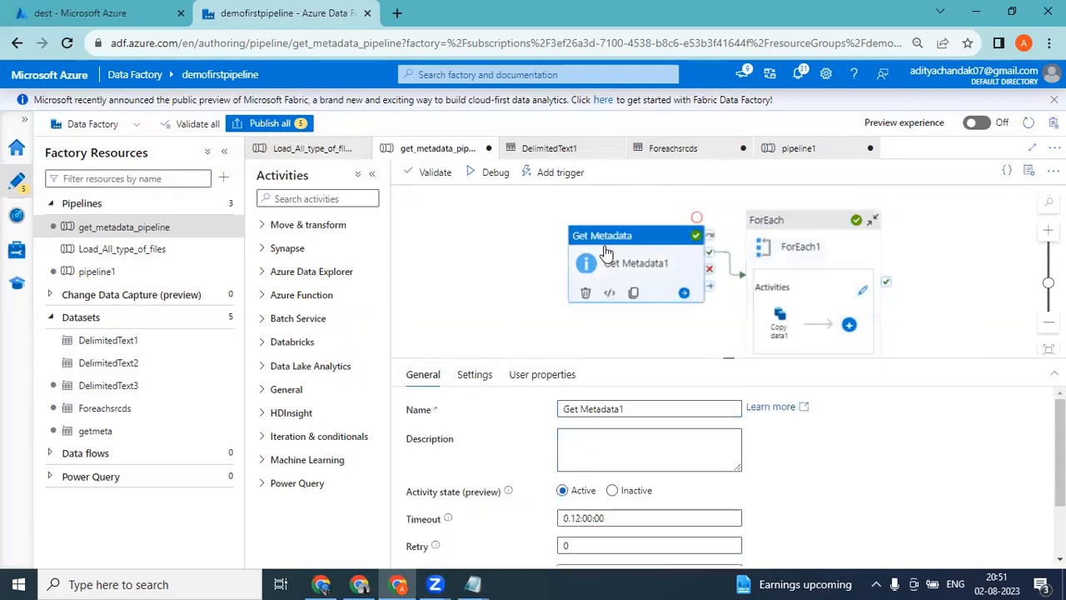
pyautogui.click(472, 379)
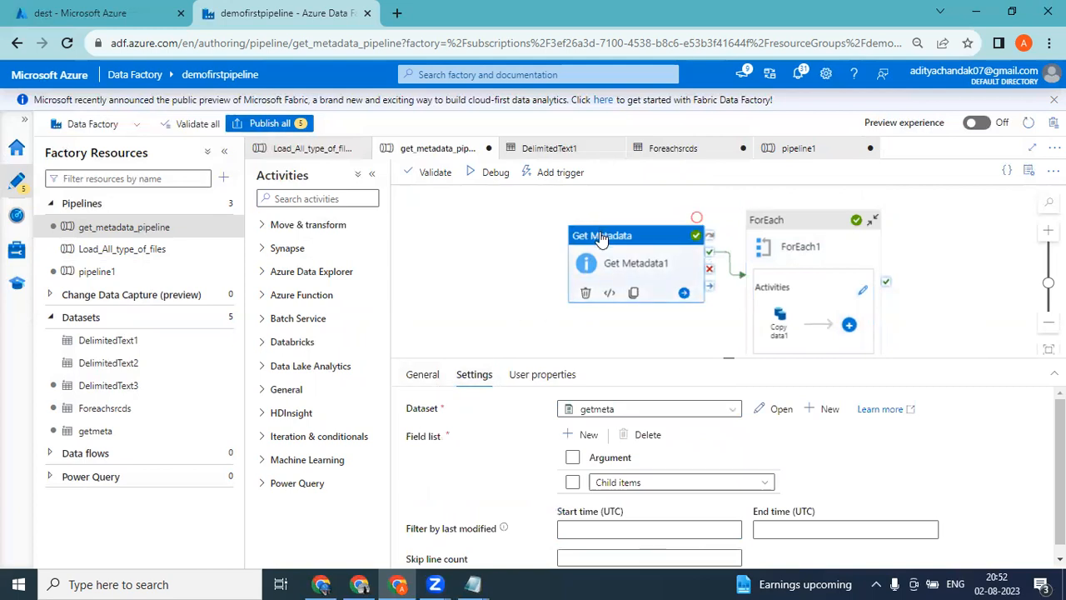
# In pipeline1, set the Get Metadata activity's dataset to getmeta.
pyautogui.click(99, 273)
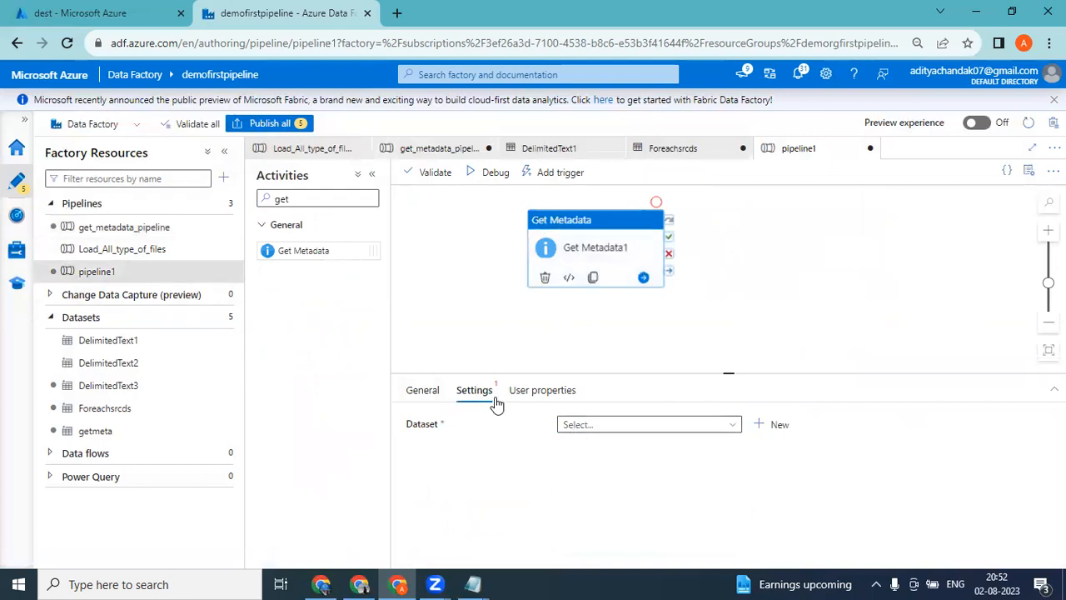
pyautogui.click(605, 430)
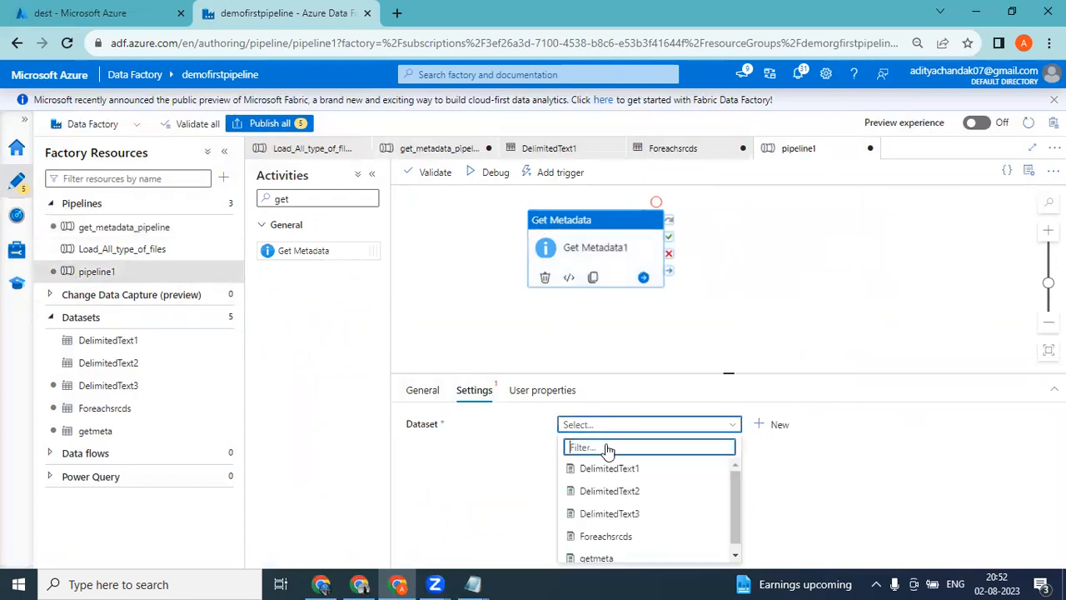
pyautogui.click(594, 557)
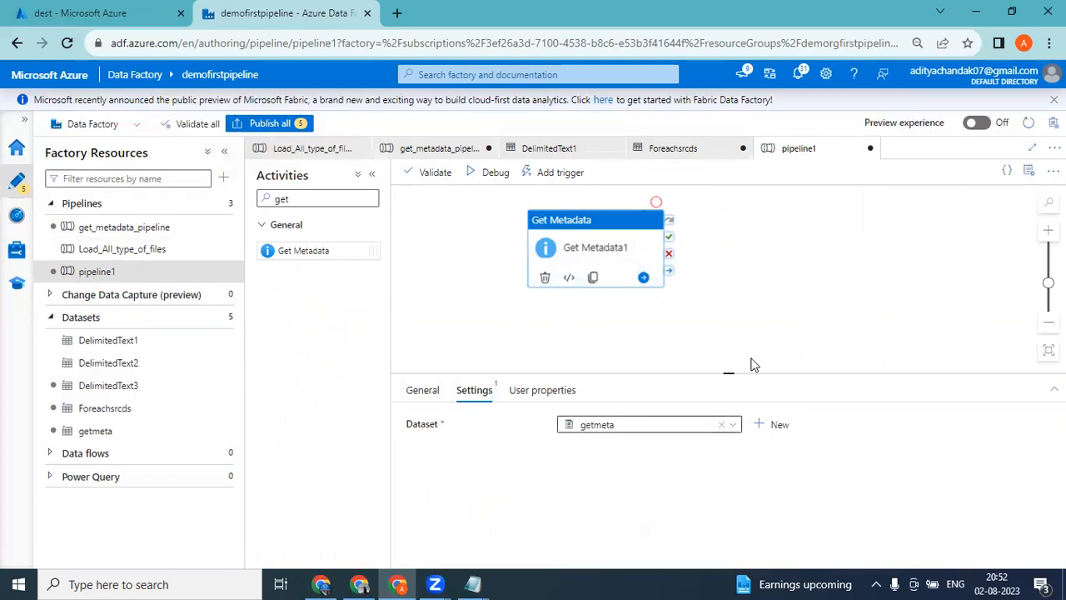
pyautogui.moveTo(727, 372); pyautogui.dragTo(735, 329)
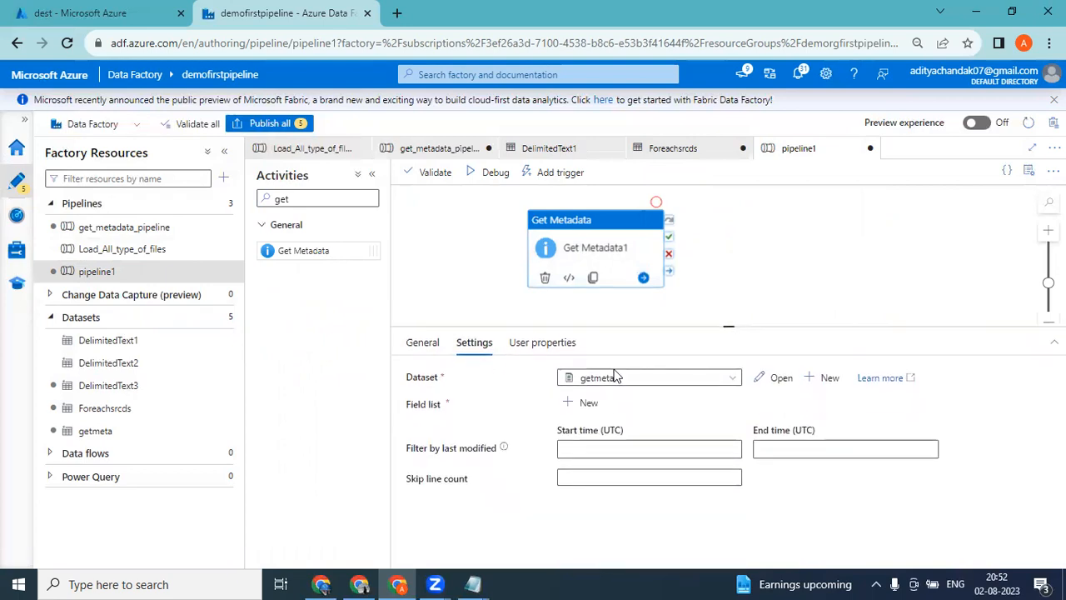
# Add an Exists argument to the Get Metadata field list and review the other argument options.
pyautogui.click(582, 403)
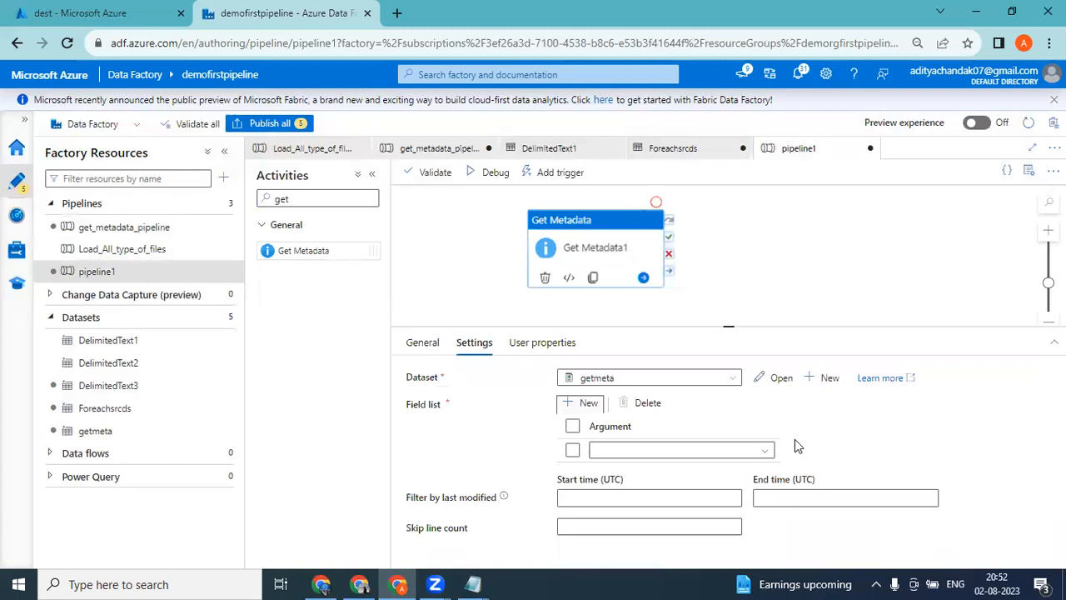
pyautogui.click(669, 453)
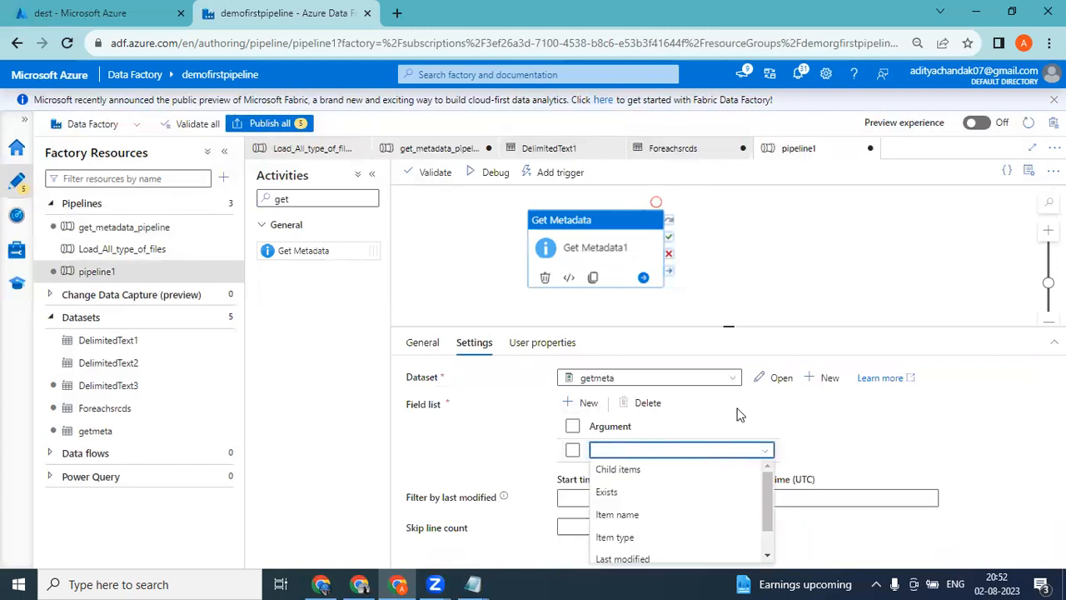
pyautogui.moveTo(725, 328); pyautogui.dragTo(734, 285)
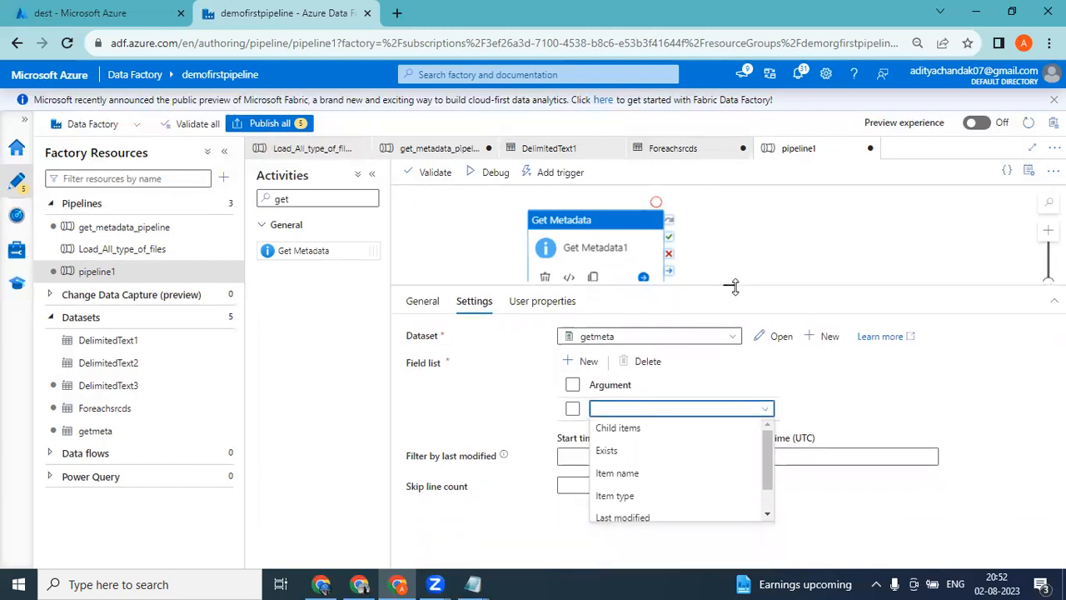
pyautogui.click(609, 451)
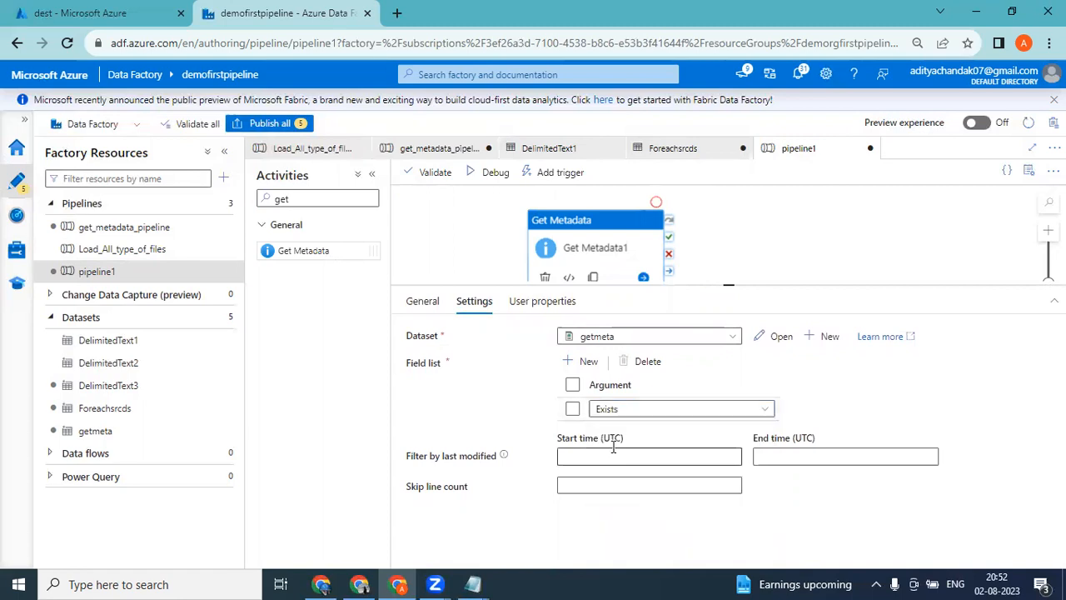
pyautogui.click(704, 409)
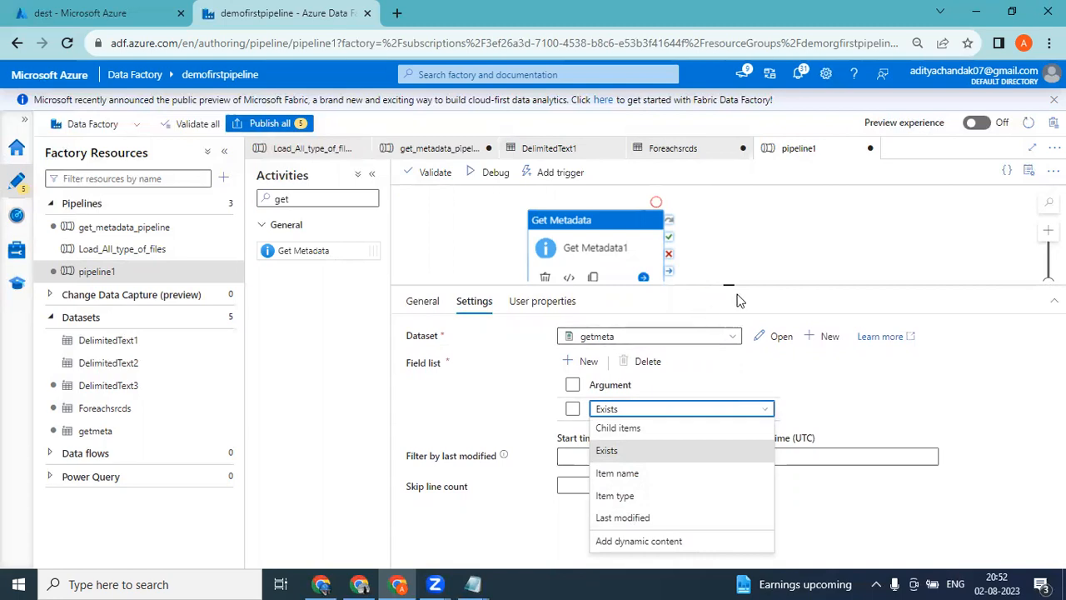
pyautogui.moveTo(729, 285); pyautogui.dragTo(724, 311)
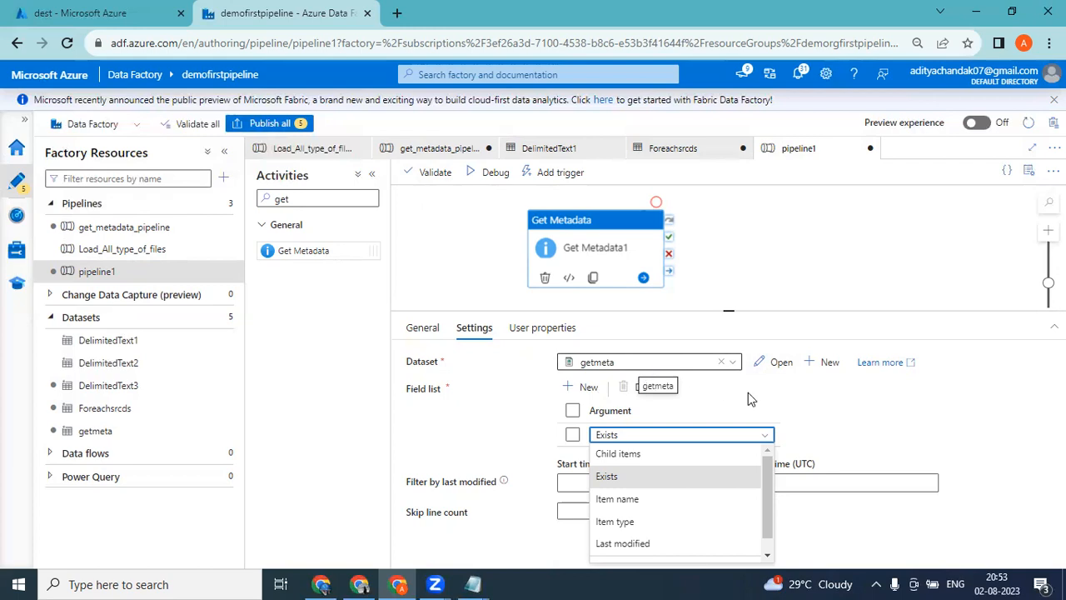
pyautogui.click(781, 399)
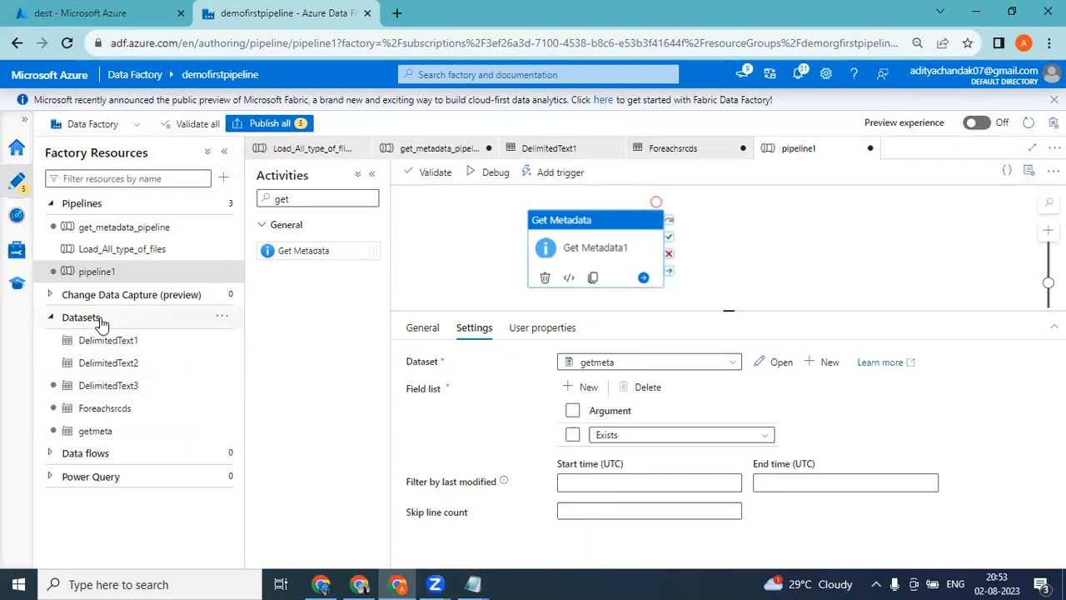
# Inspect the getmeta dataset's connection and file path, including its file name field, and return to pipeline1.
pyautogui.click(95, 431)
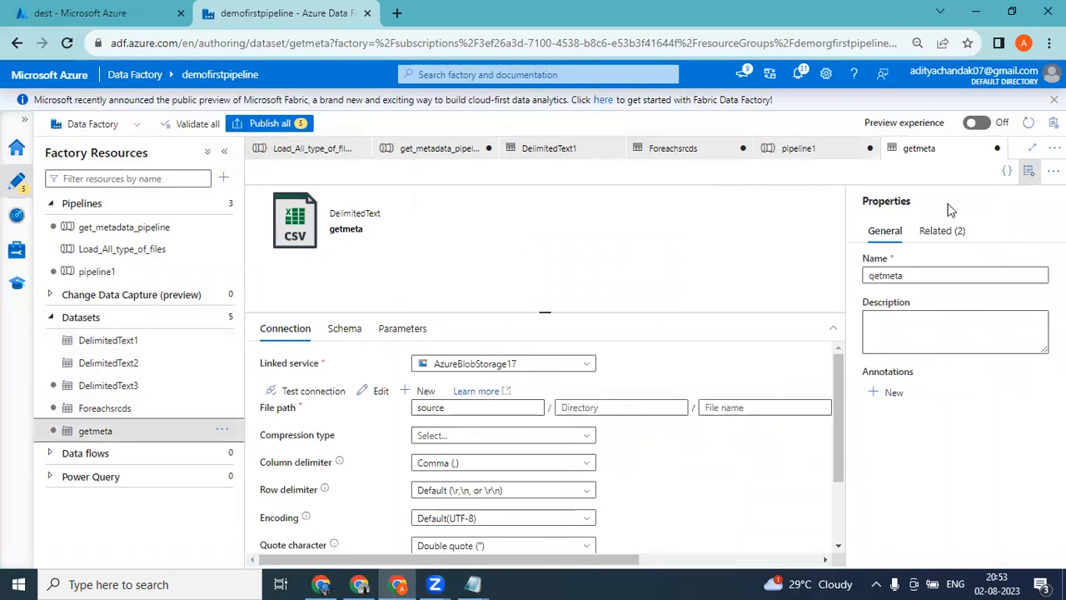
pyautogui.click(1032, 175)
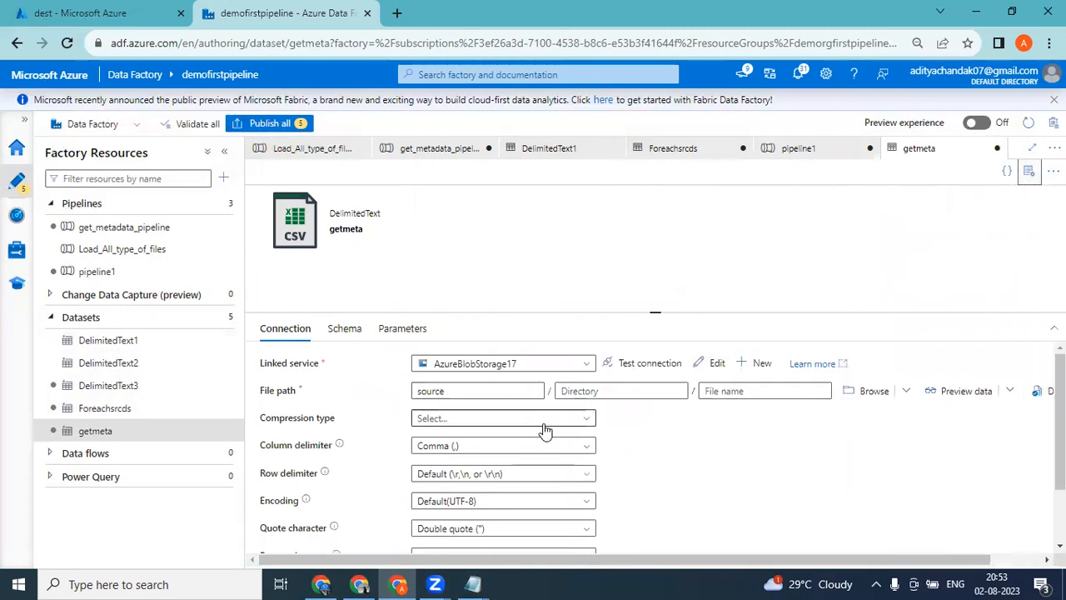
pyautogui.click(458, 393)
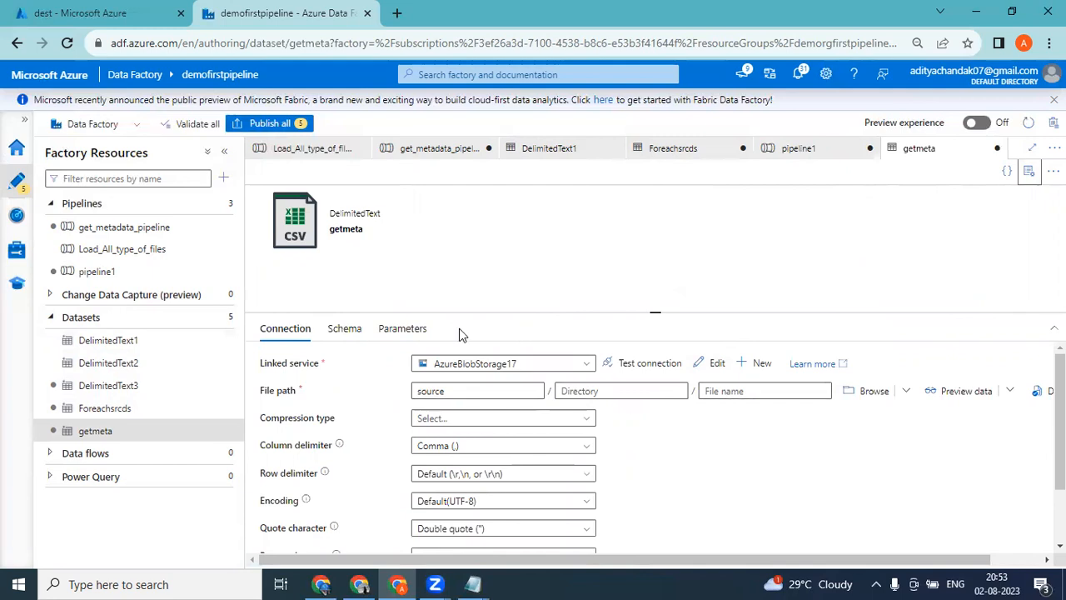
pyautogui.click(100, 277)
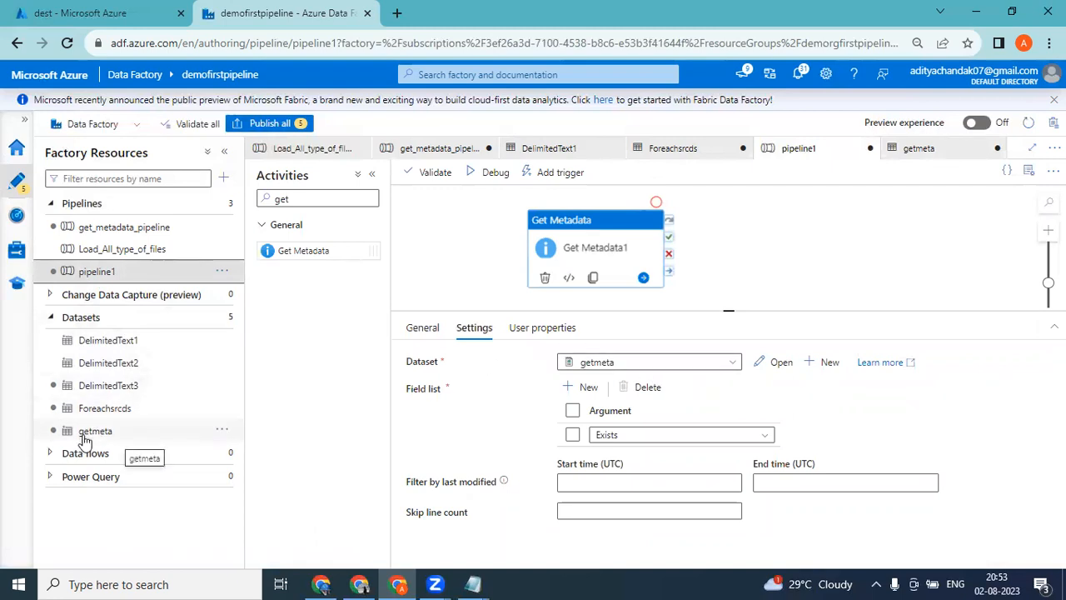
pyautogui.click(779, 364)
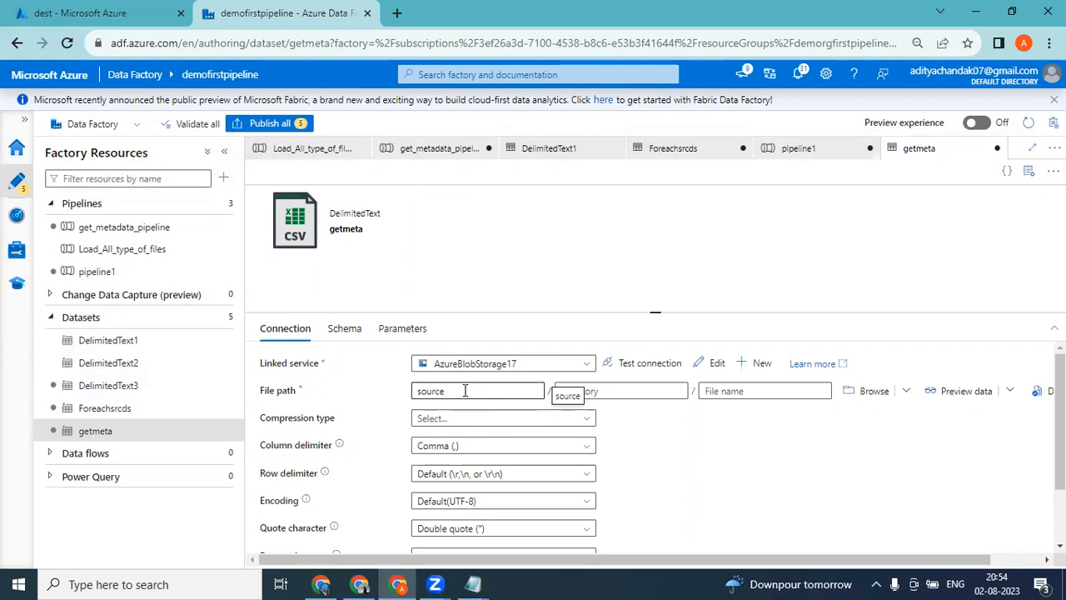
pyautogui.click(727, 393)
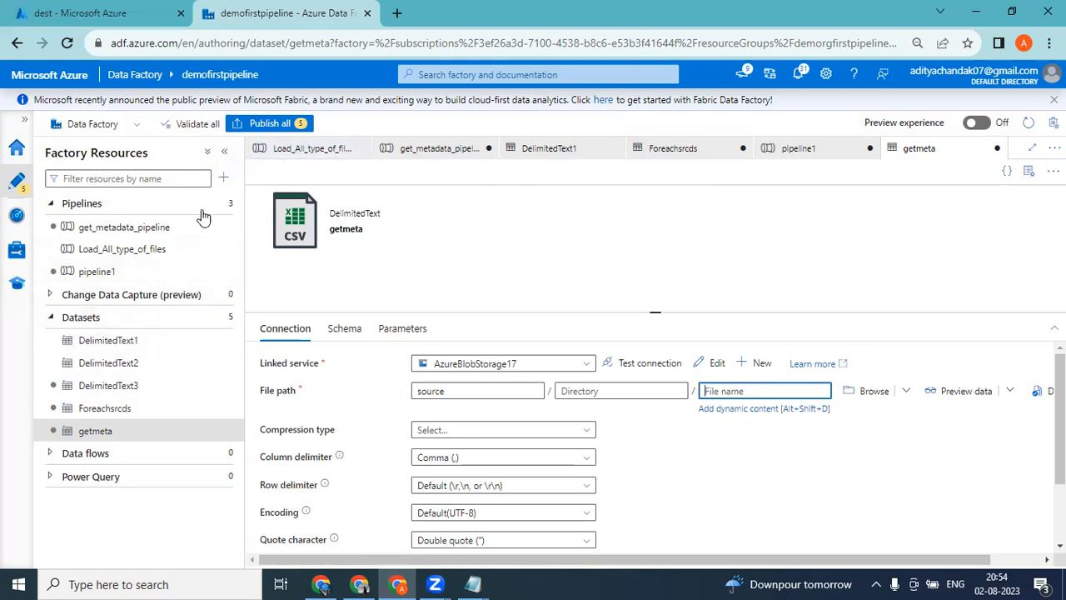
pyautogui.click(102, 278)
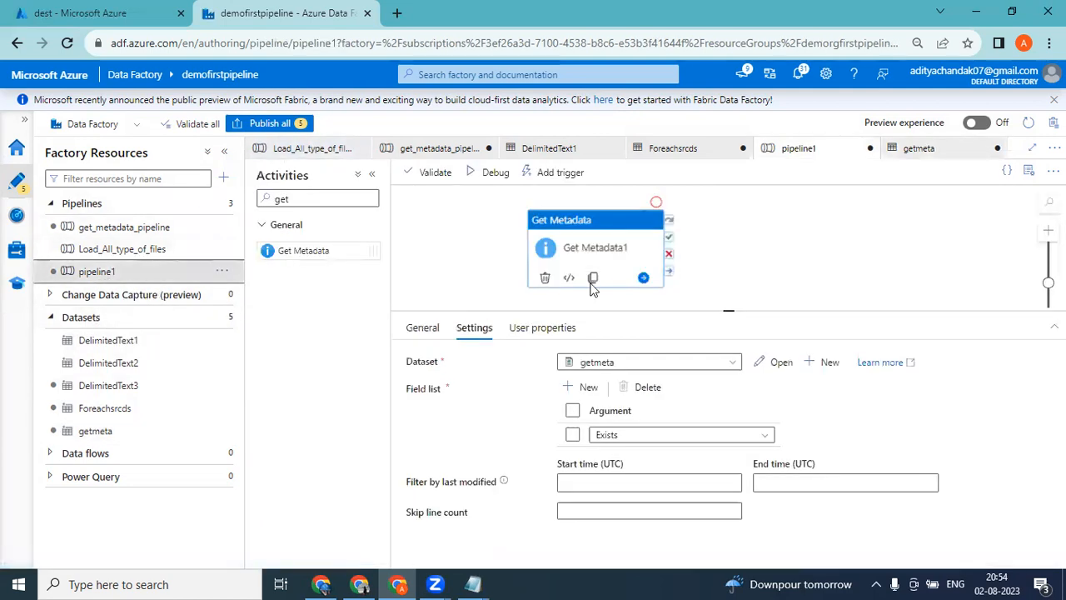
# Start a new dataset for the Get Metadata activity using Azure Blob Storage and the DelimitedText format.
pyautogui.click(649, 370)
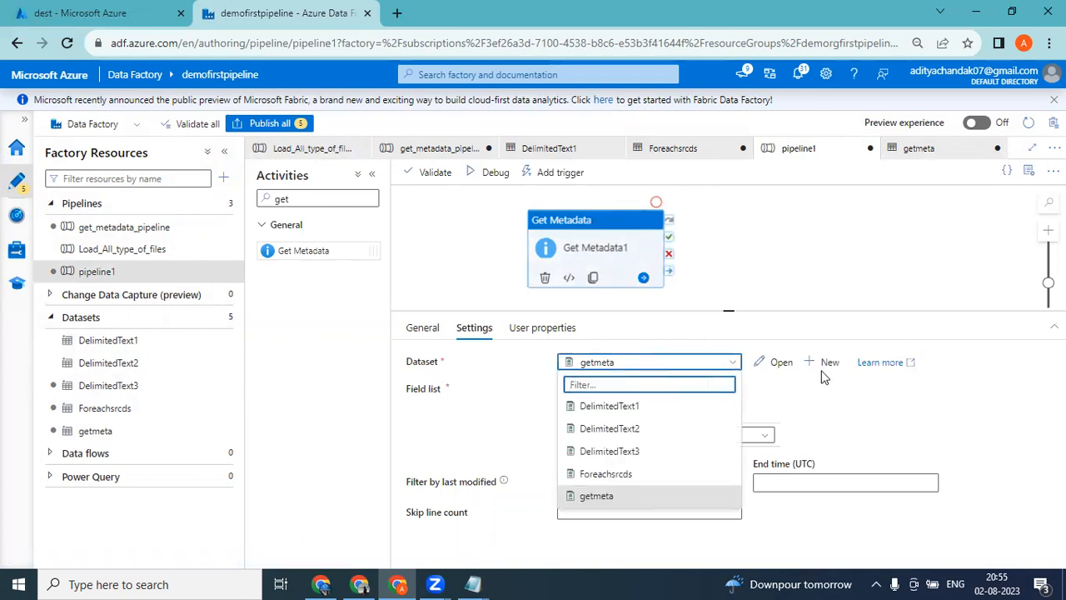
pyautogui.click(793, 390)
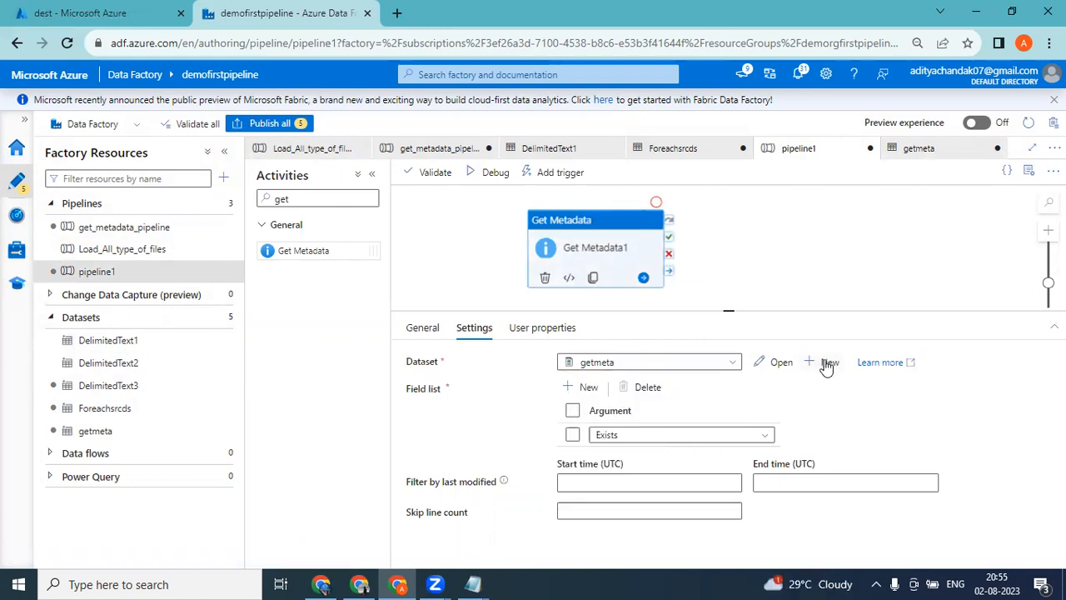
pyautogui.click(826, 363)
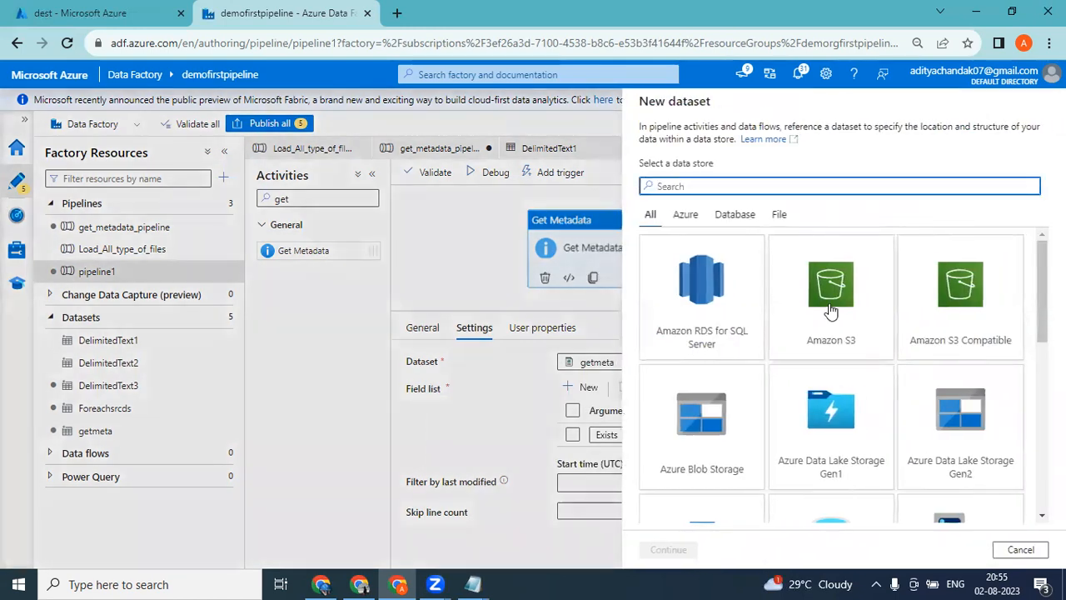
pyautogui.doubleClick(694, 435)
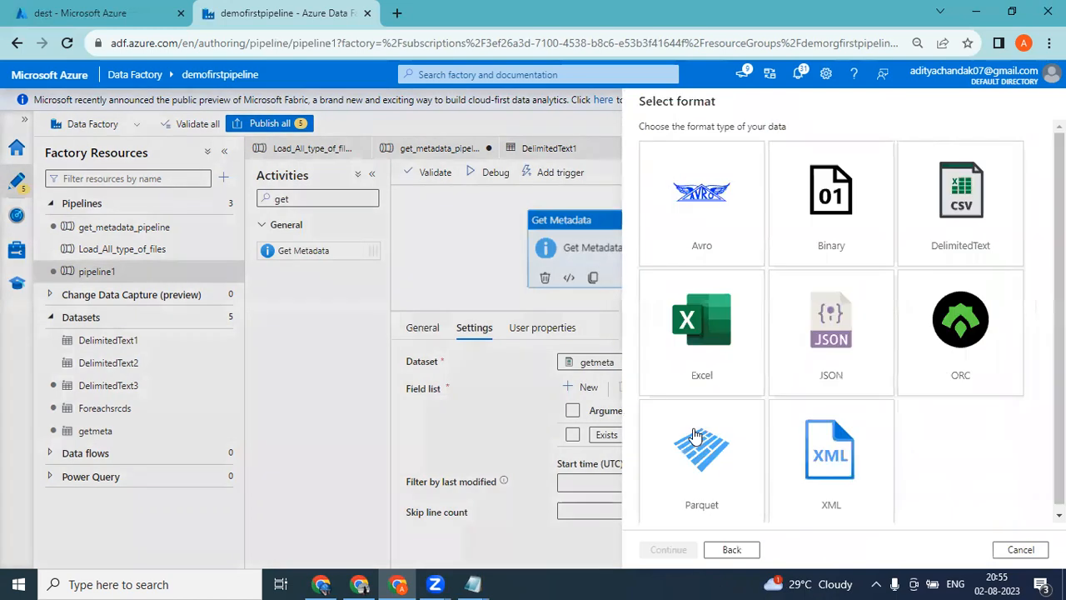
pyautogui.doubleClick(950, 259)
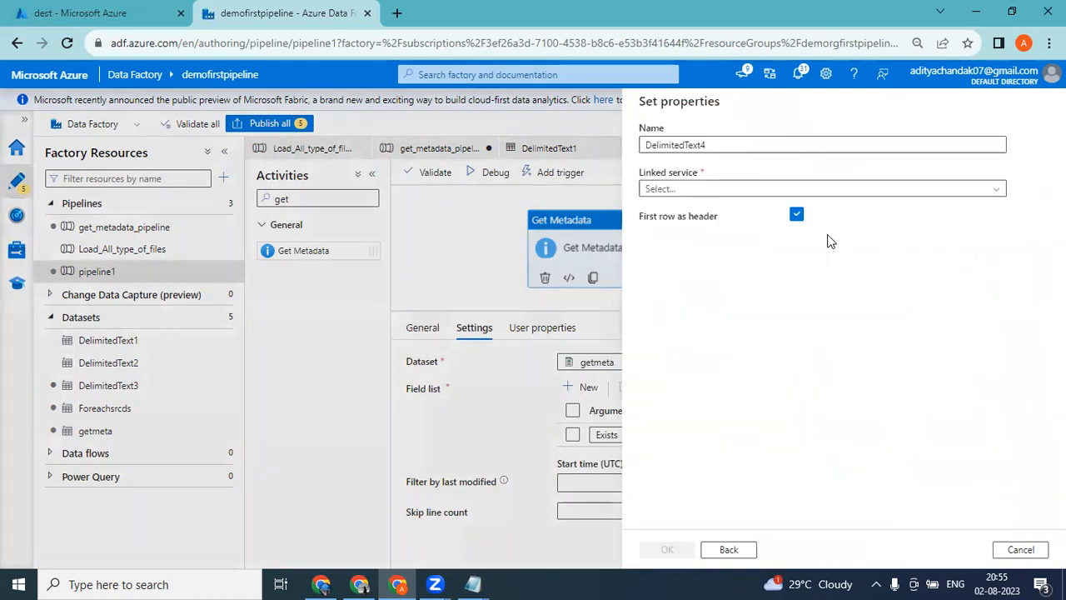
# Create a new Blob Storage linked service for the dataset, using the Pay-As-You-Go subscription and the demofirstpipeline1 storage account.
pyautogui.click(700, 191)
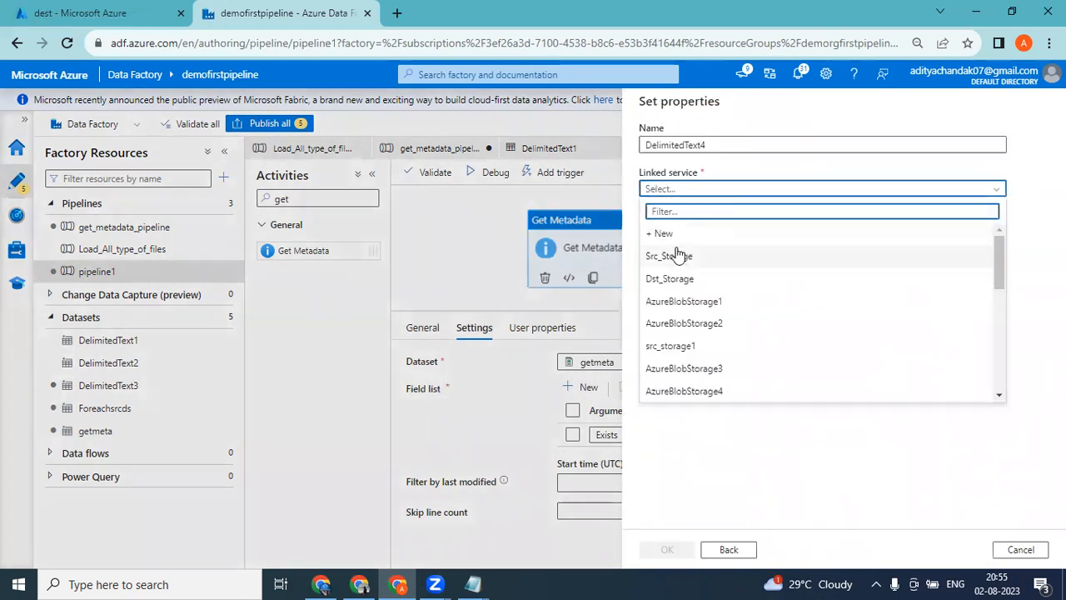
pyautogui.click(675, 234)
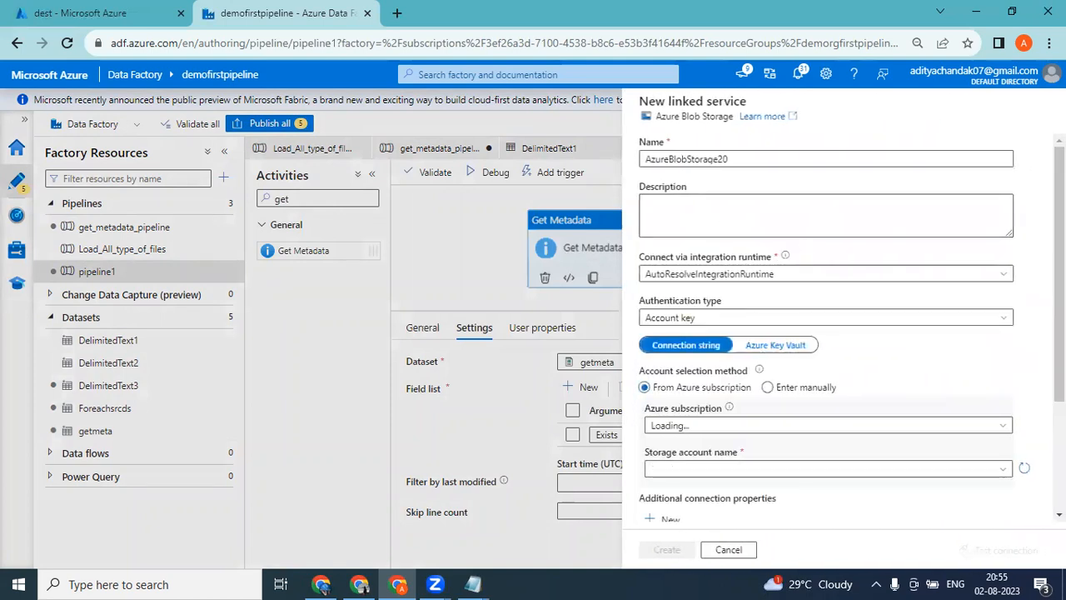
pyautogui.scroll(-3, 676, 268)
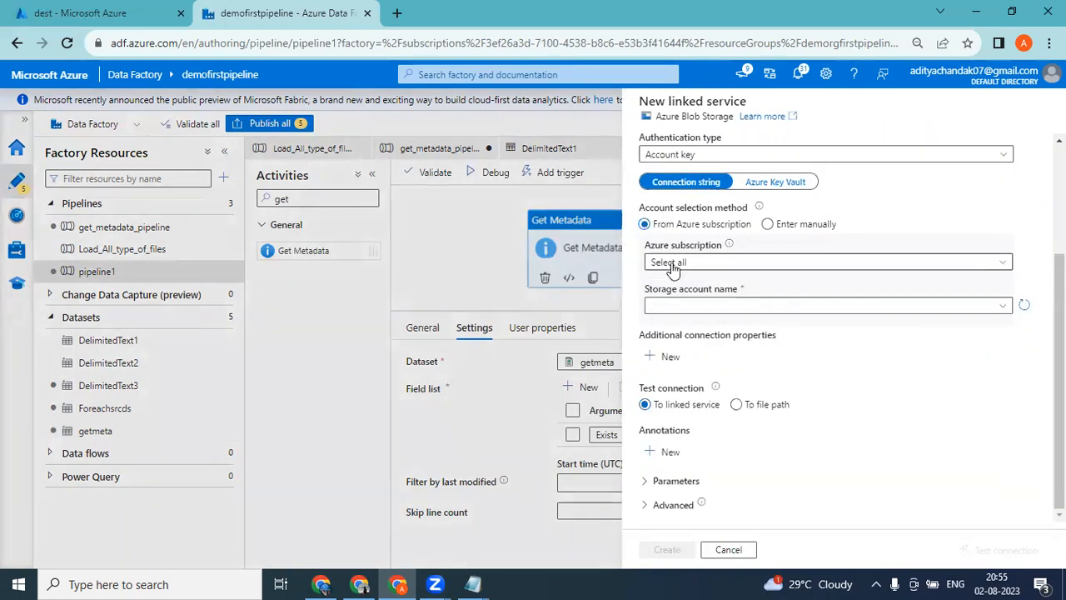
pyautogui.click(675, 263)
pyautogui.click(679, 303)
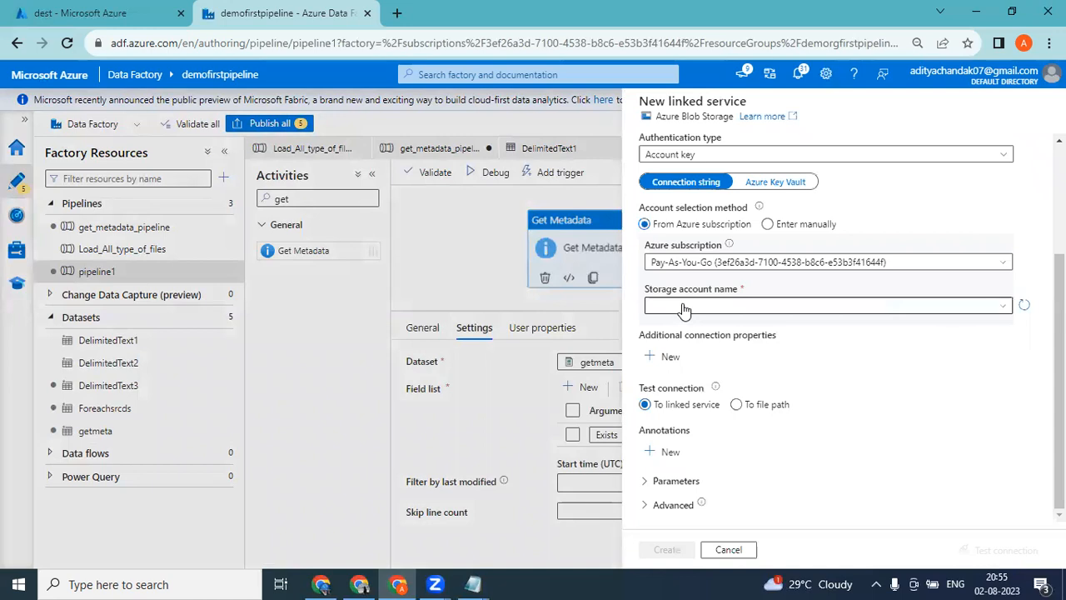
pyautogui.click(682, 309)
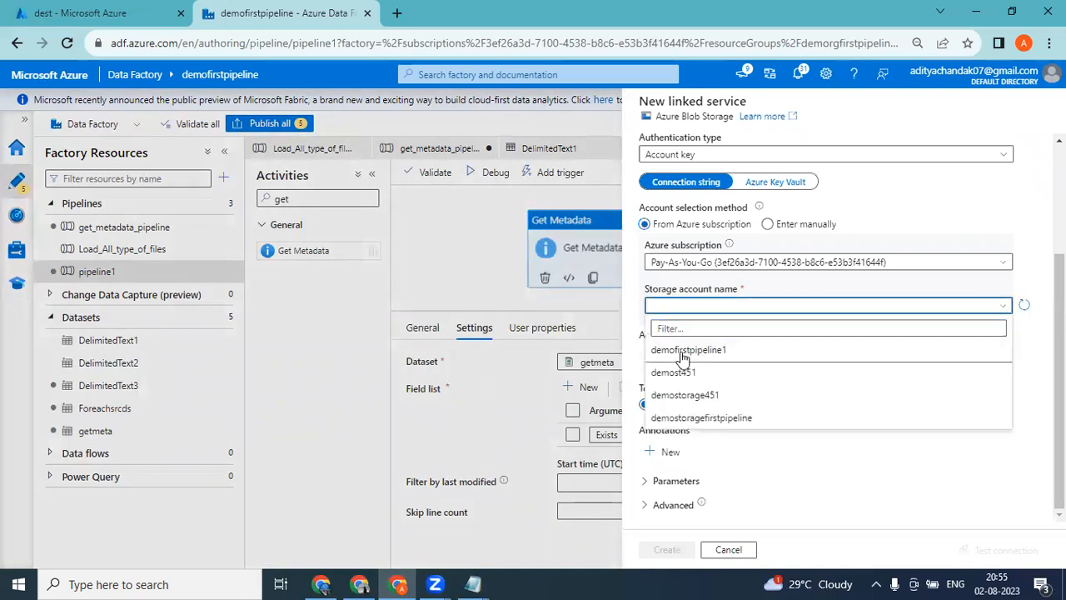
pyautogui.click(688, 349)
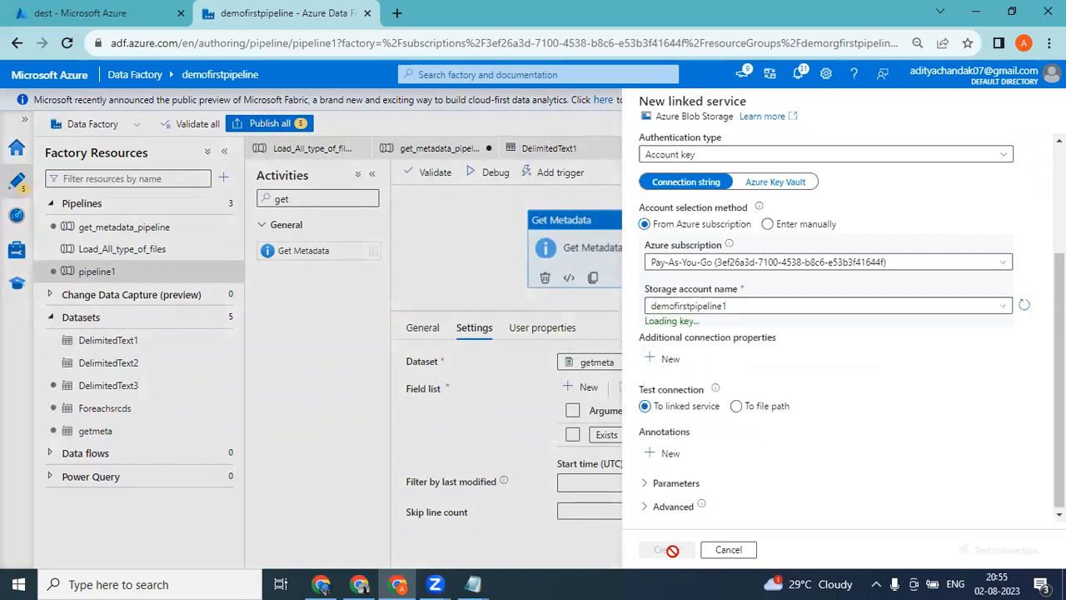
pyautogui.click(673, 551)
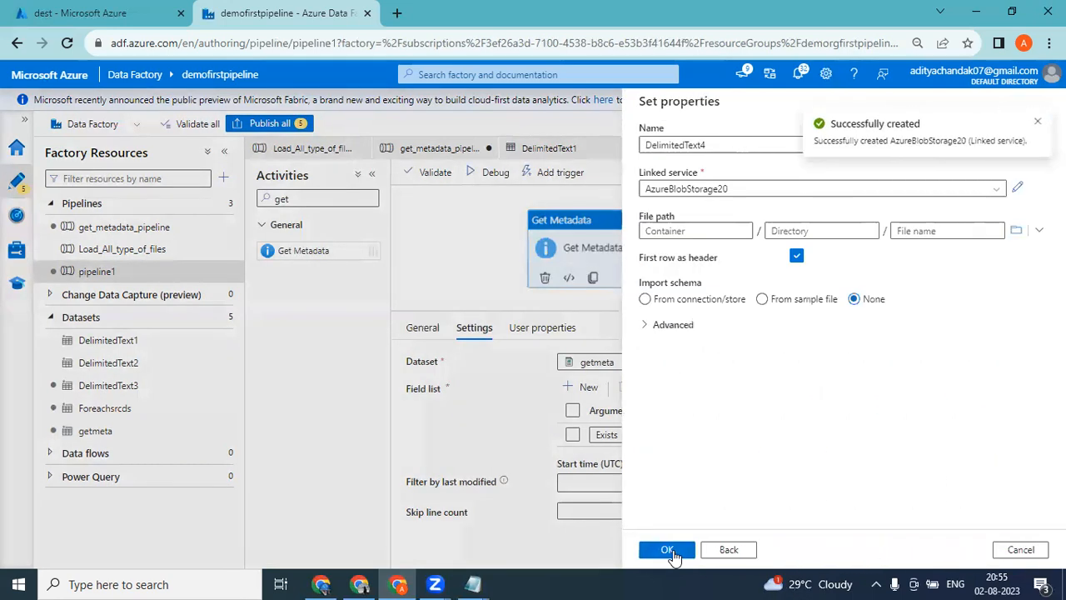
# Set the new dataset's file path to emp.txt in the source container and create the dataset for the Get Metadata activity.
pyautogui.click(705, 227)
pyautogui.click(1017, 232)
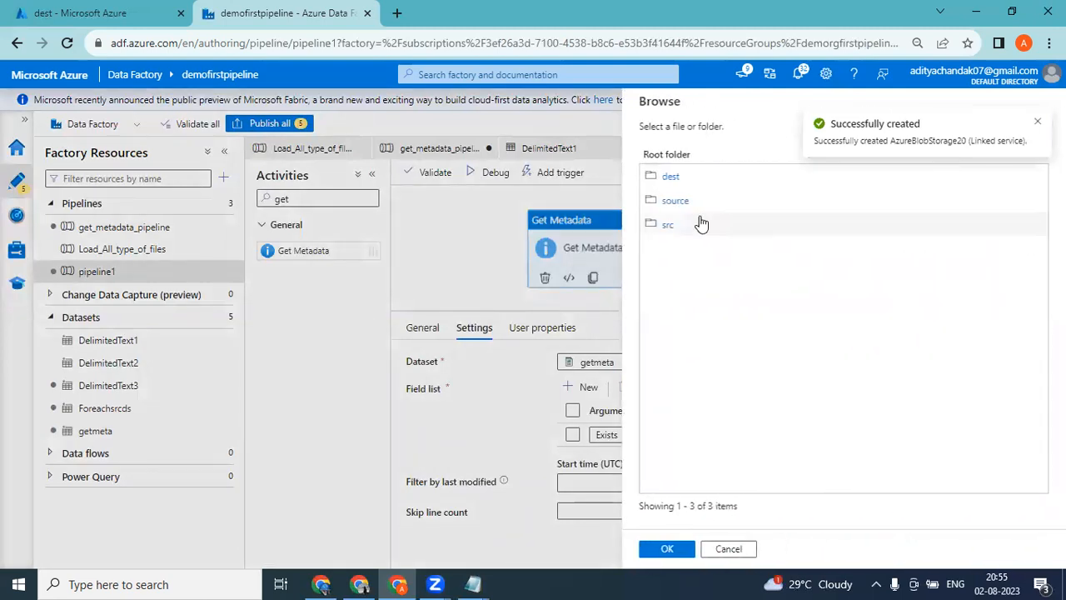
pyautogui.click(674, 202)
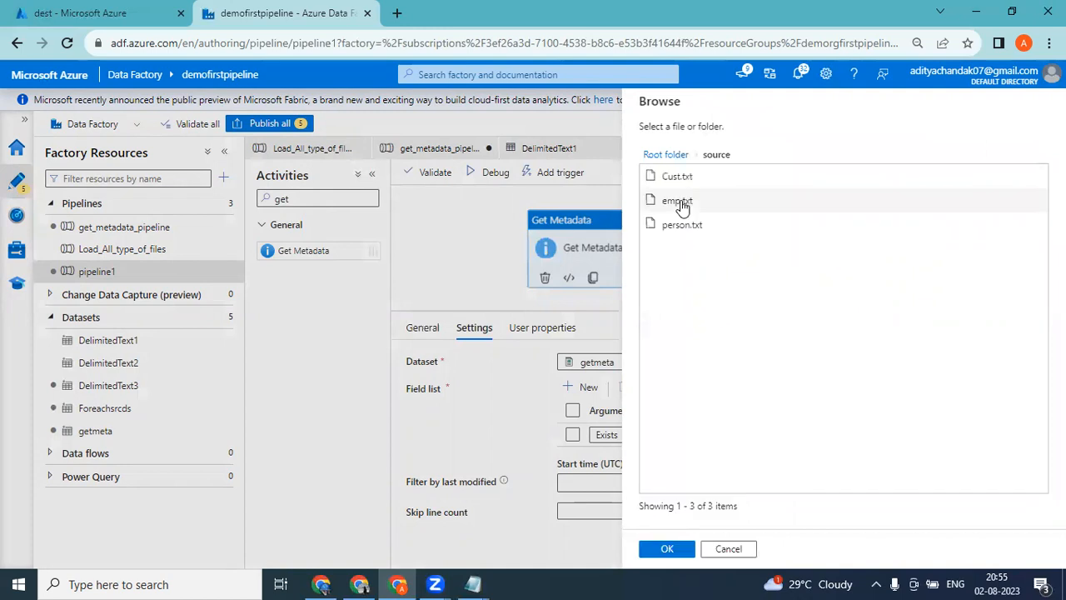
pyautogui.click(673, 548)
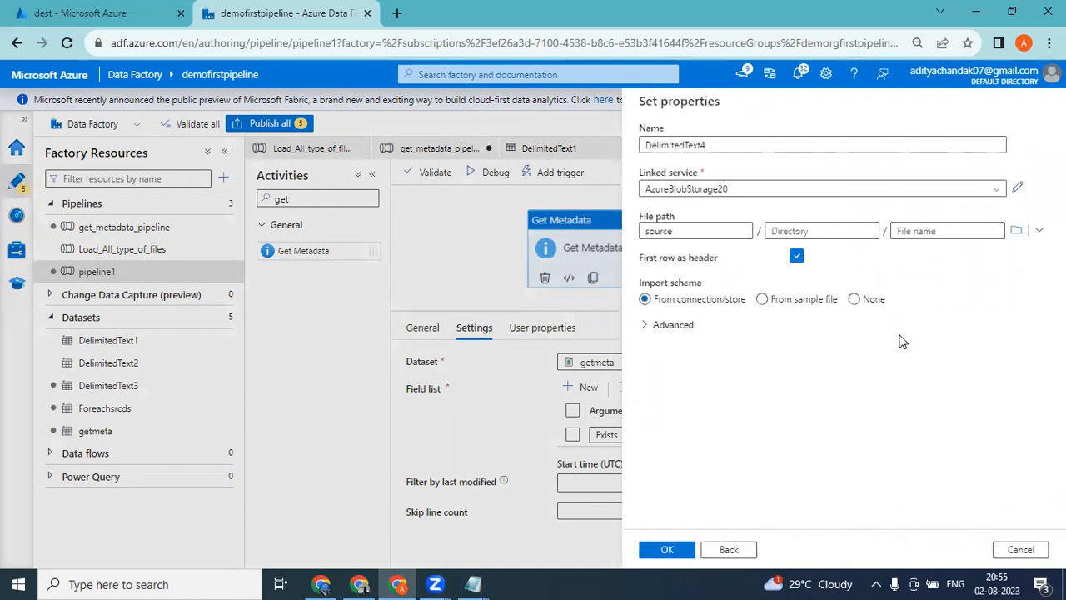
pyautogui.click(1017, 232)
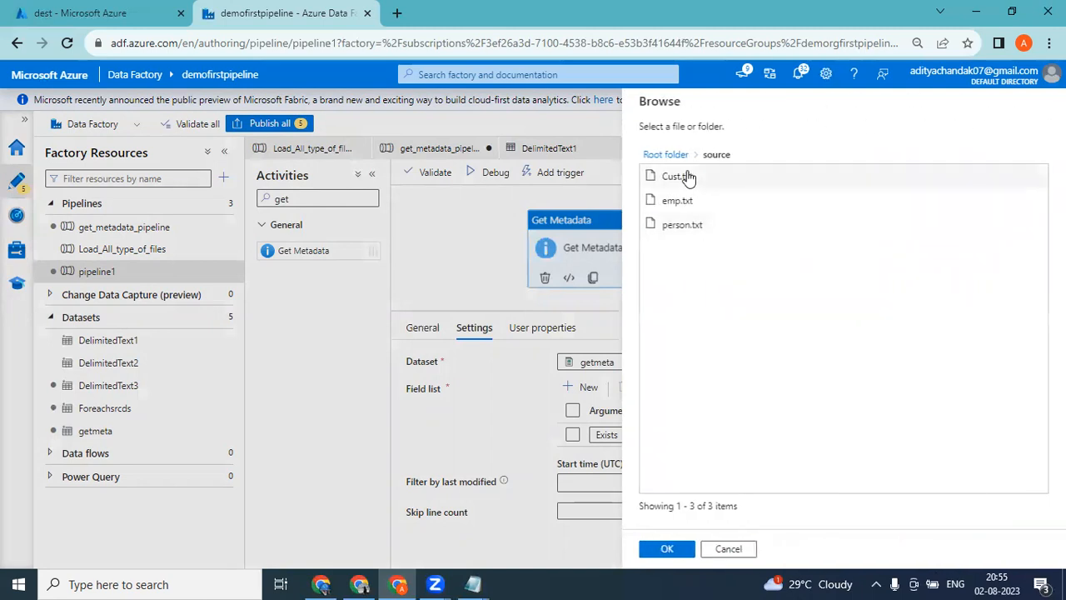
pyautogui.click(679, 201)
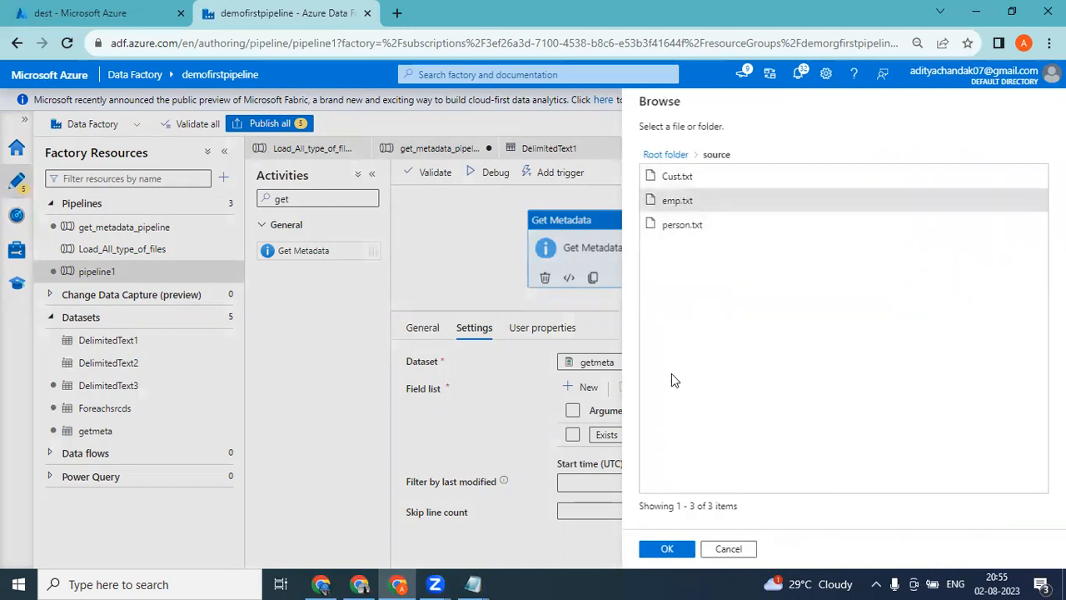
pyautogui.click(667, 550)
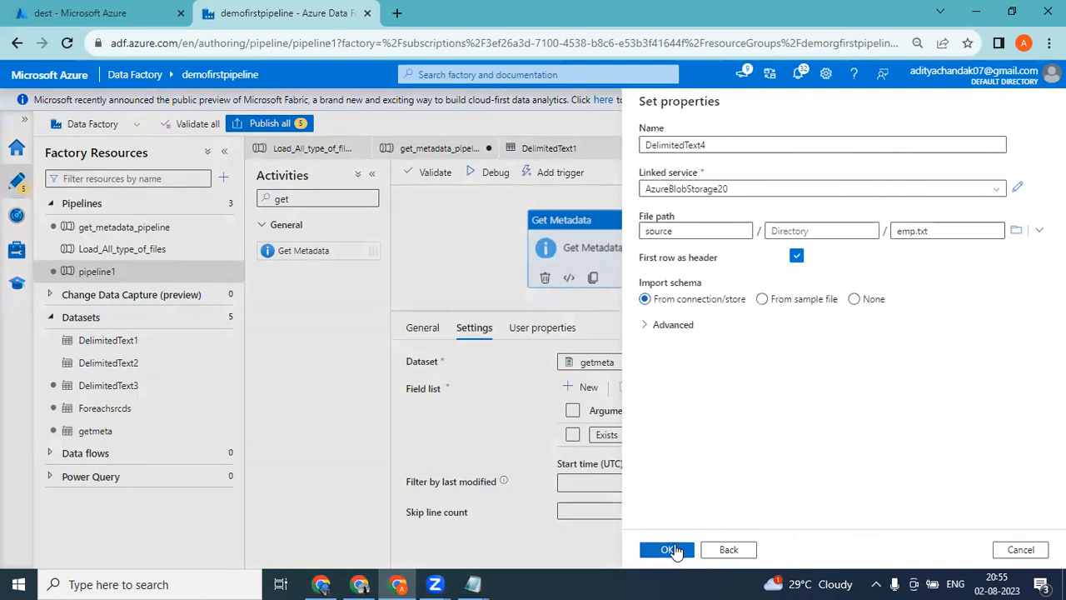
pyautogui.click(676, 549)
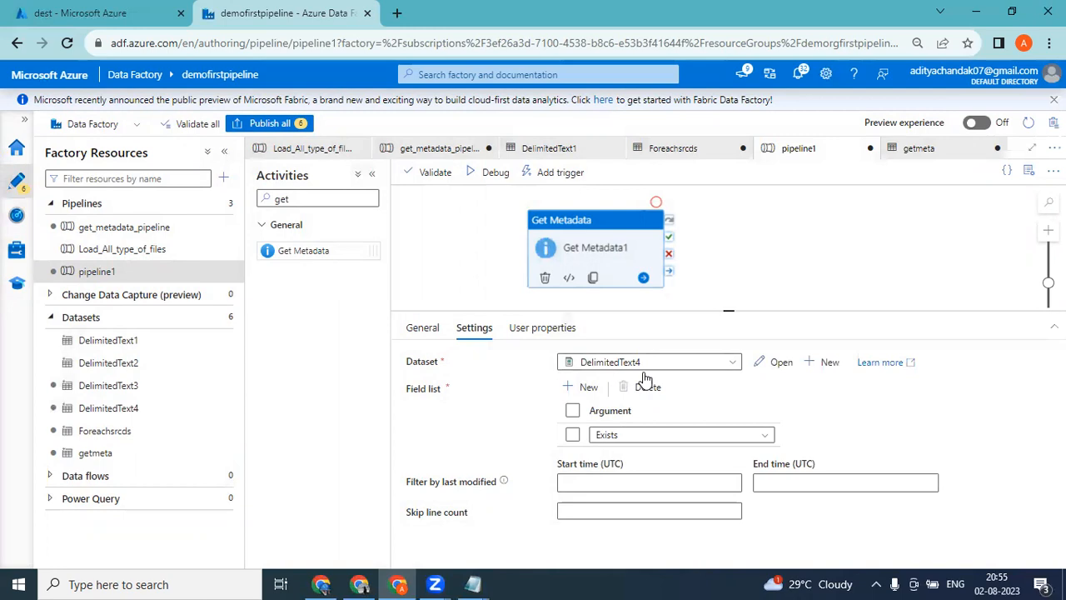
# Compare the connection file paths of the DelimitedText4 and getmeta datasets, checking the file name field in each.
pyautogui.click(97, 412)
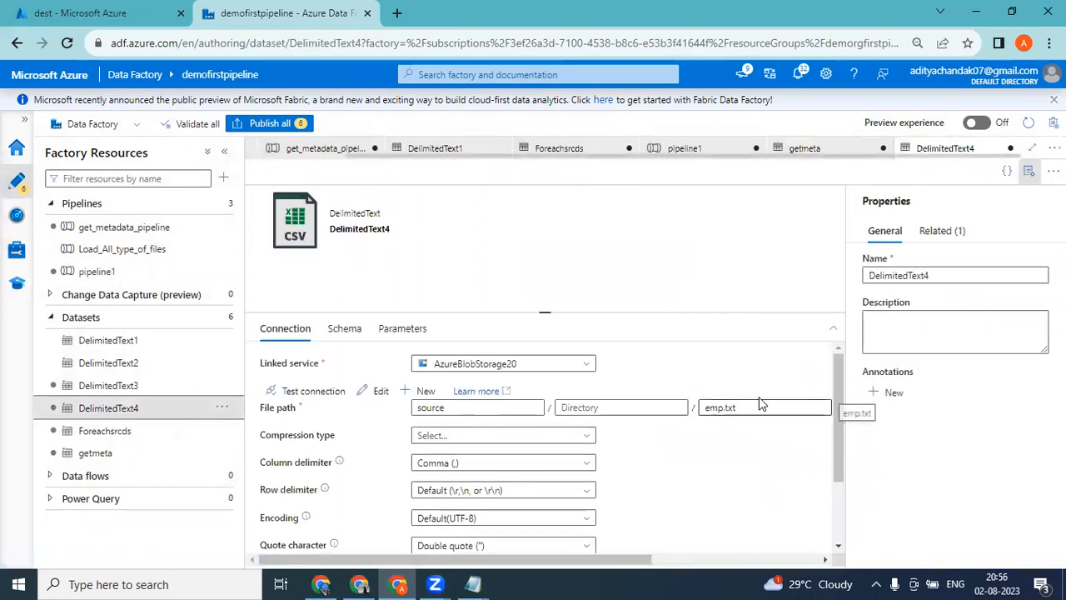
pyautogui.click(1028, 171)
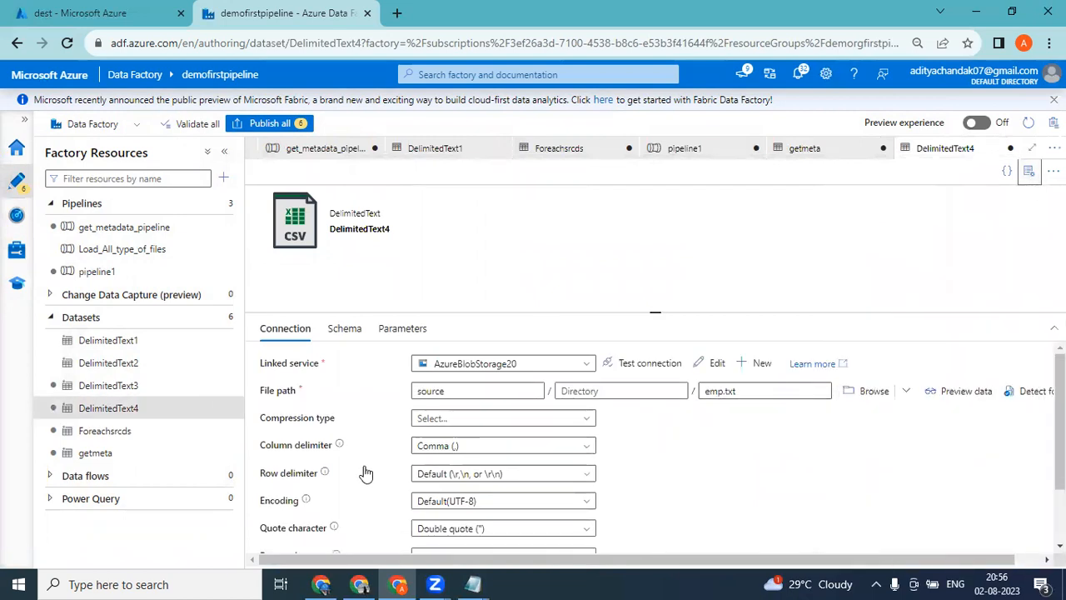
pyautogui.click(100, 454)
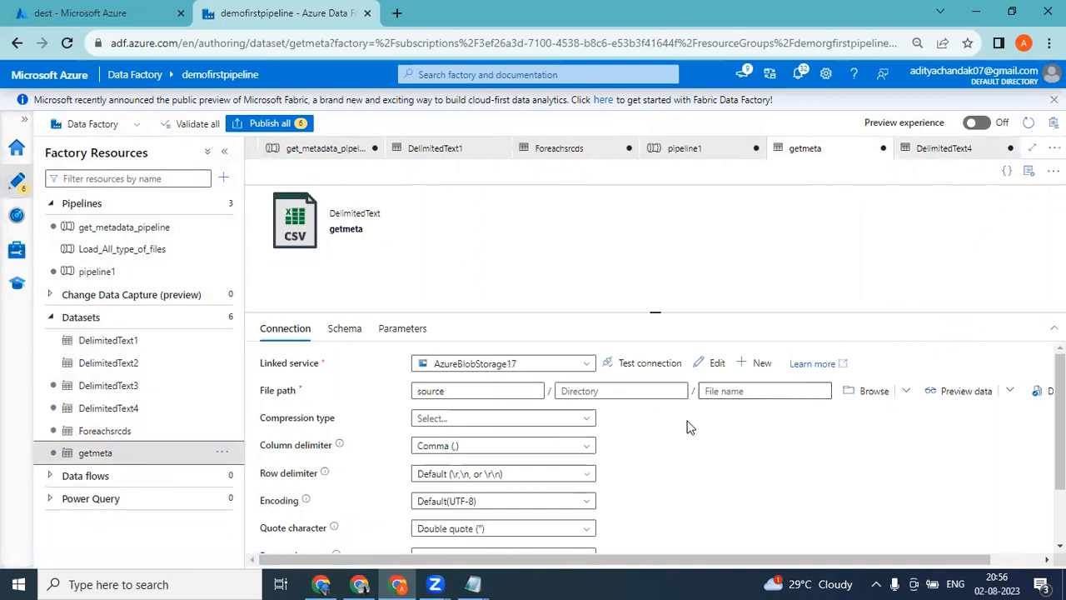
# Review the field list argument options available to the Get Metadata activity in get_metadata_pipeline, which uses the folder-level getmeta dataset.
pyautogui.click(123, 227)
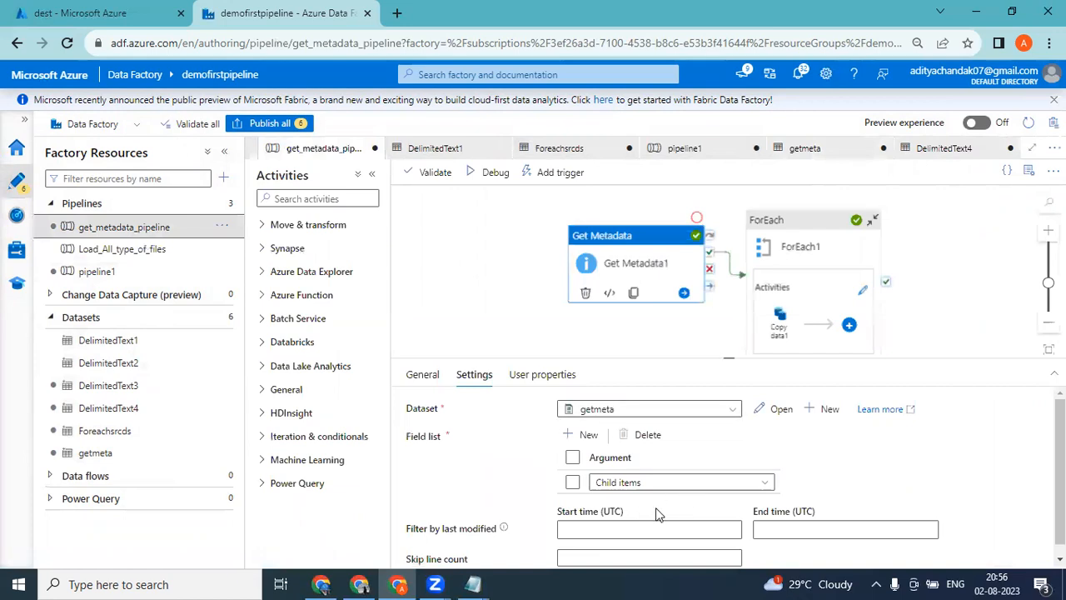
pyautogui.click(681, 487)
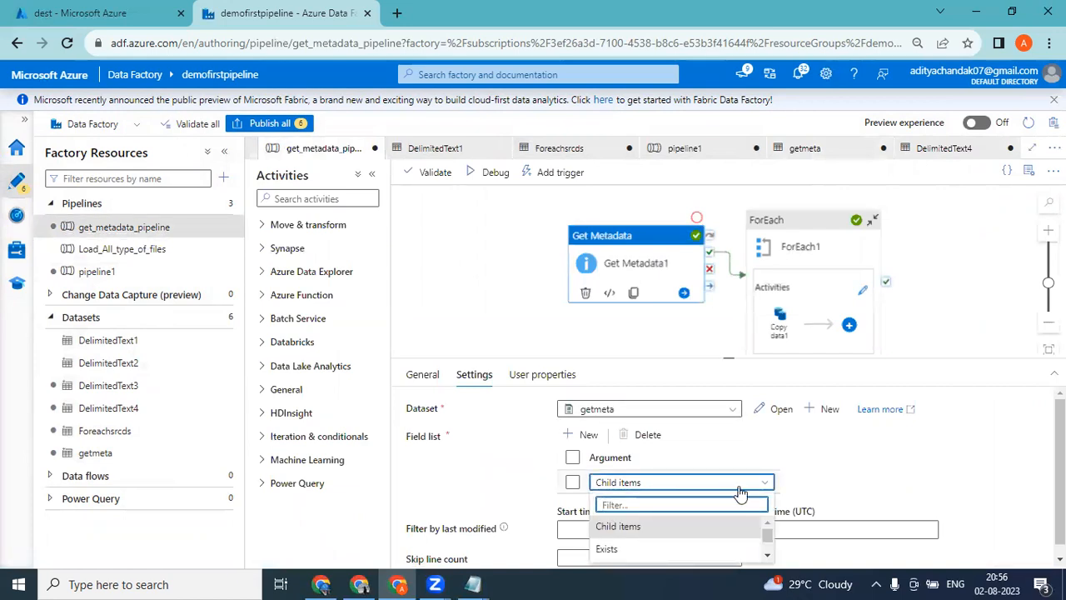
pyautogui.moveTo(734, 359); pyautogui.dragTo(733, 243)
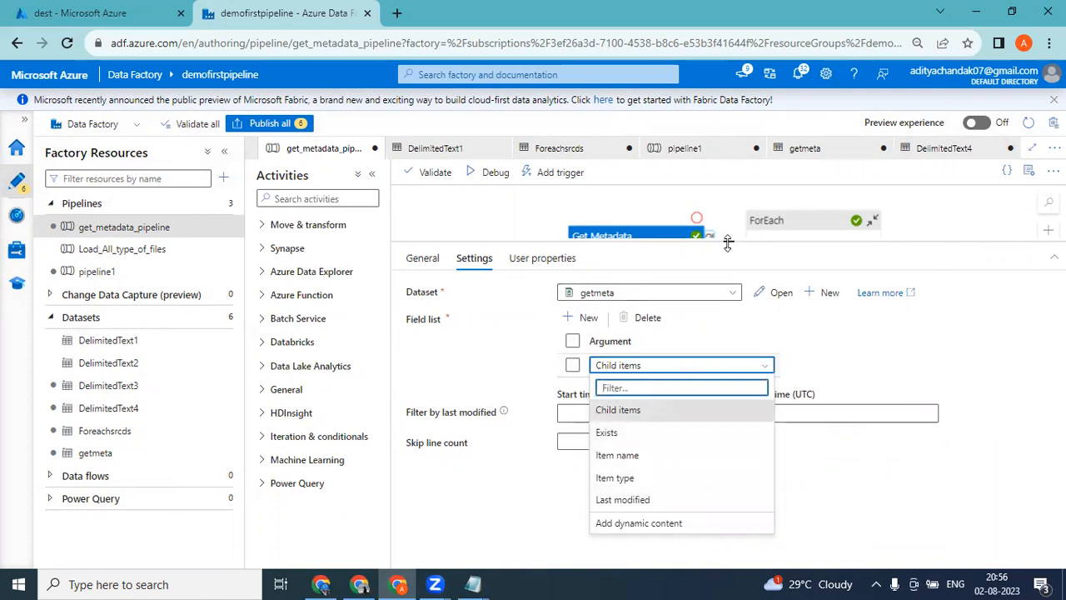
pyautogui.moveTo(727, 241); pyautogui.dragTo(730, 304)
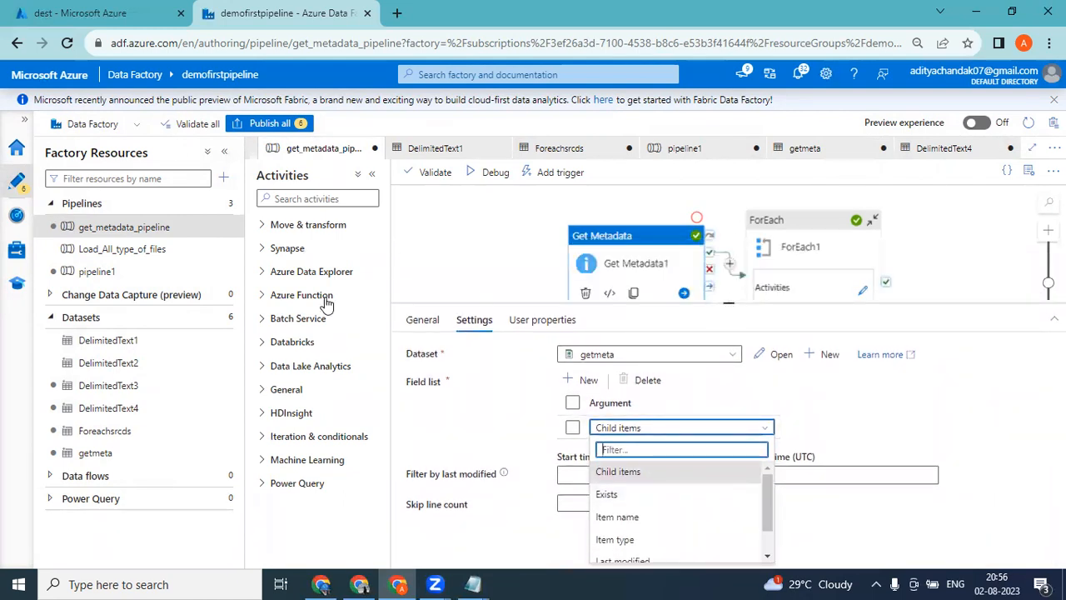
# Examine the full list of argument options for pipeline1's Get Metadata activity, which uses the file-level DelimitedText4 dataset.
pyautogui.click(102, 272)
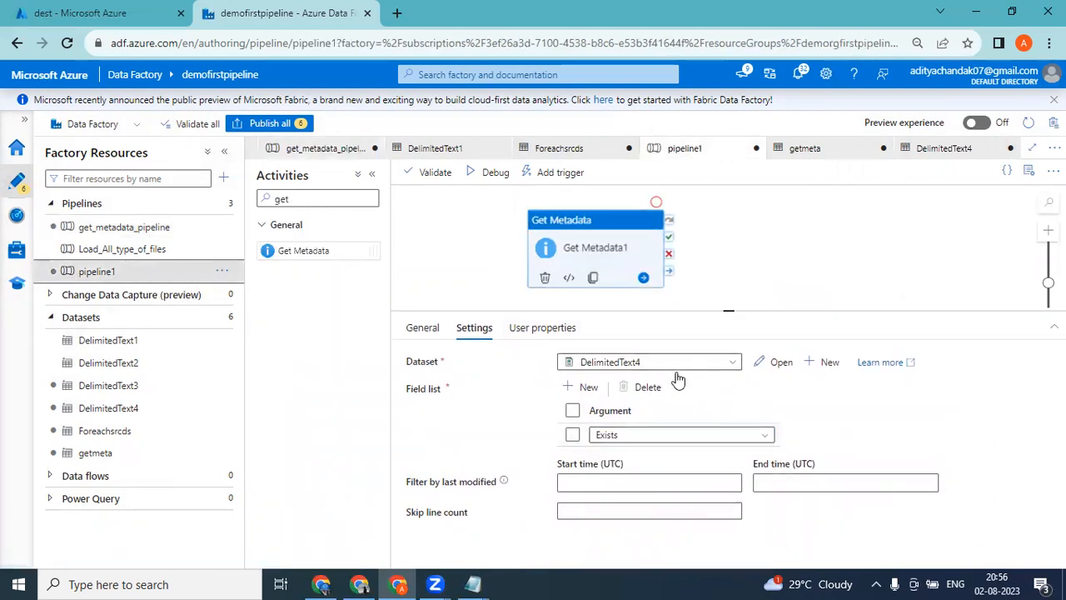
pyautogui.click(679, 436)
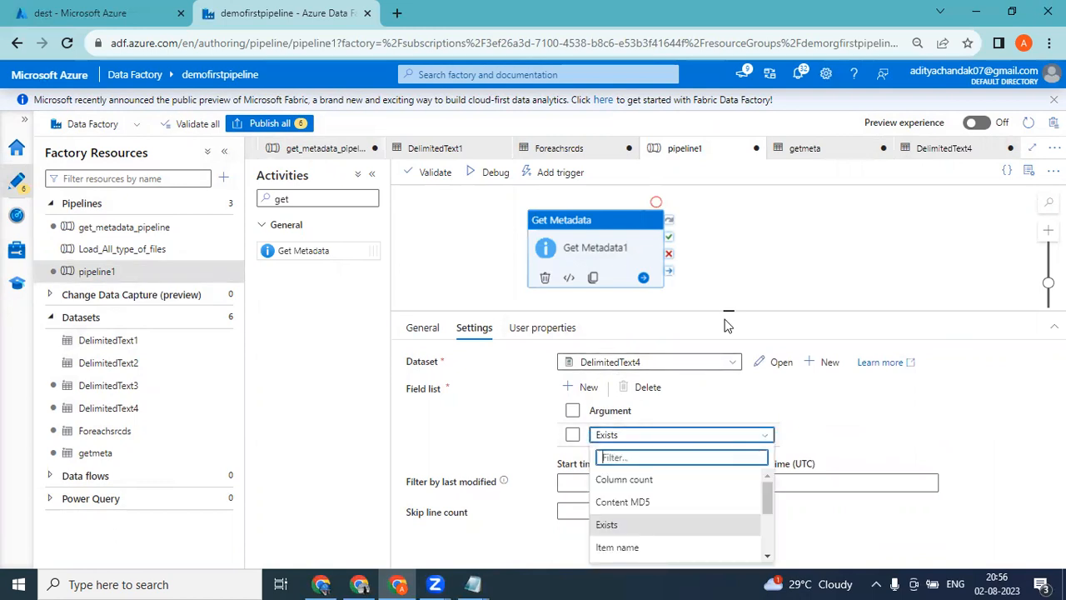
pyautogui.moveTo(727, 310); pyautogui.dragTo(728, 208)
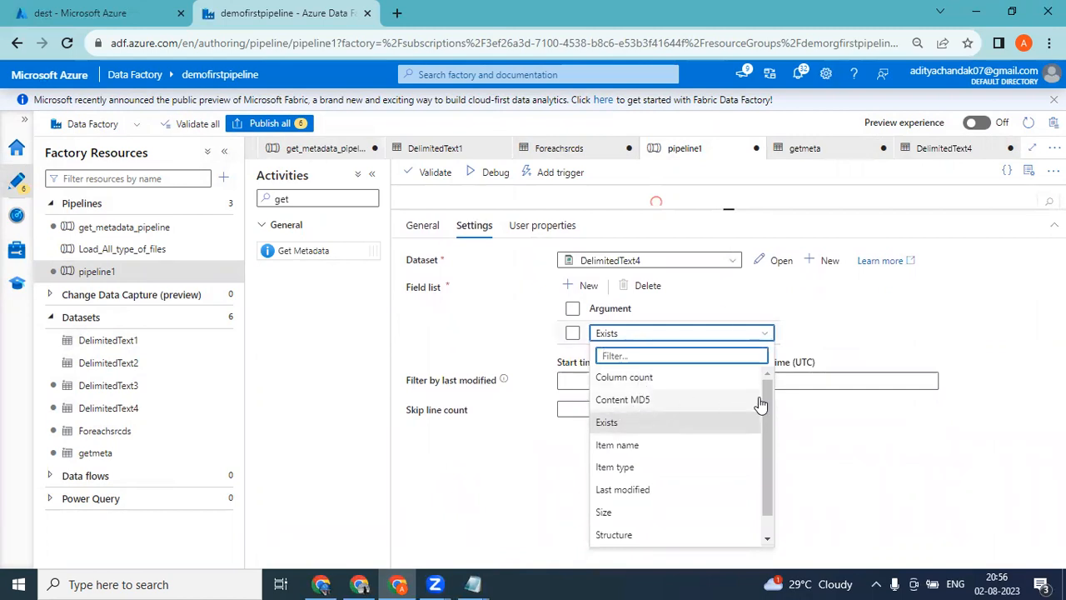
pyautogui.moveTo(764, 398); pyautogui.dragTo(766, 426)
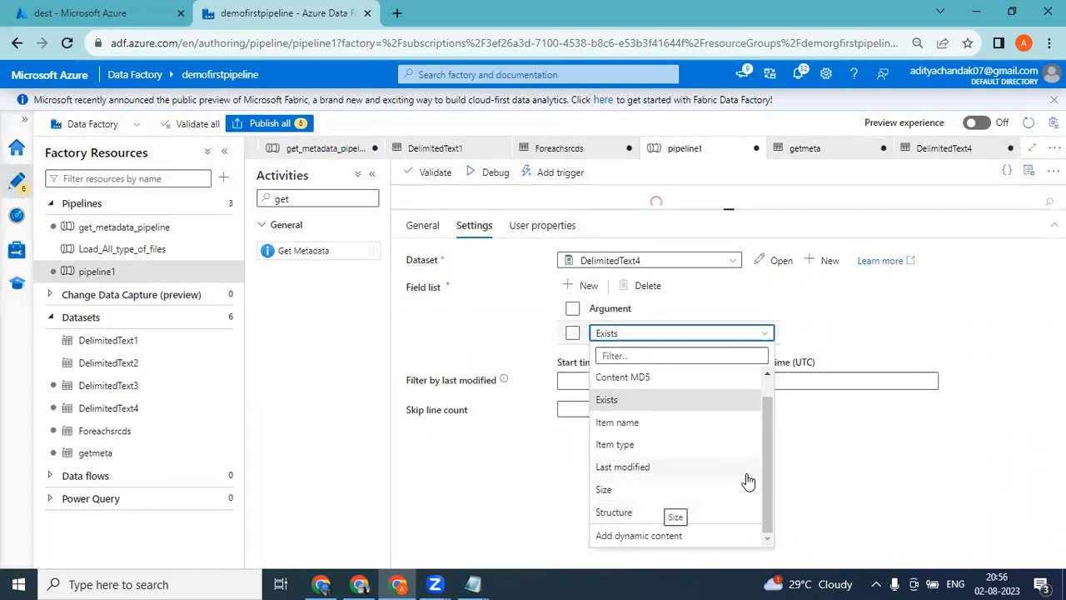
pyautogui.moveTo(765, 467); pyautogui.dragTo(770, 436)
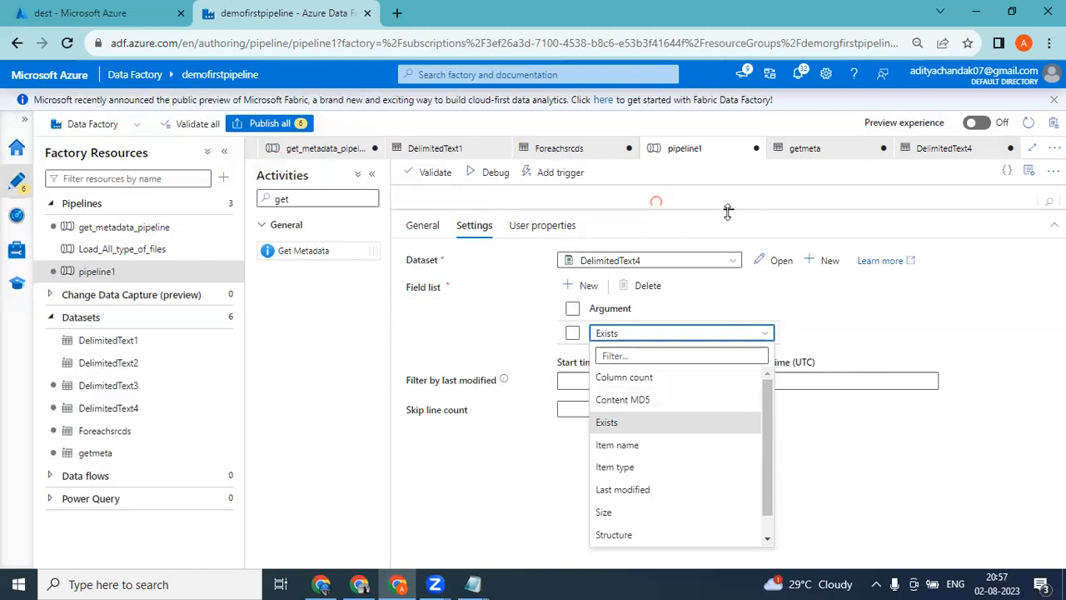
pyautogui.moveTo(728, 211); pyautogui.dragTo(733, 274)
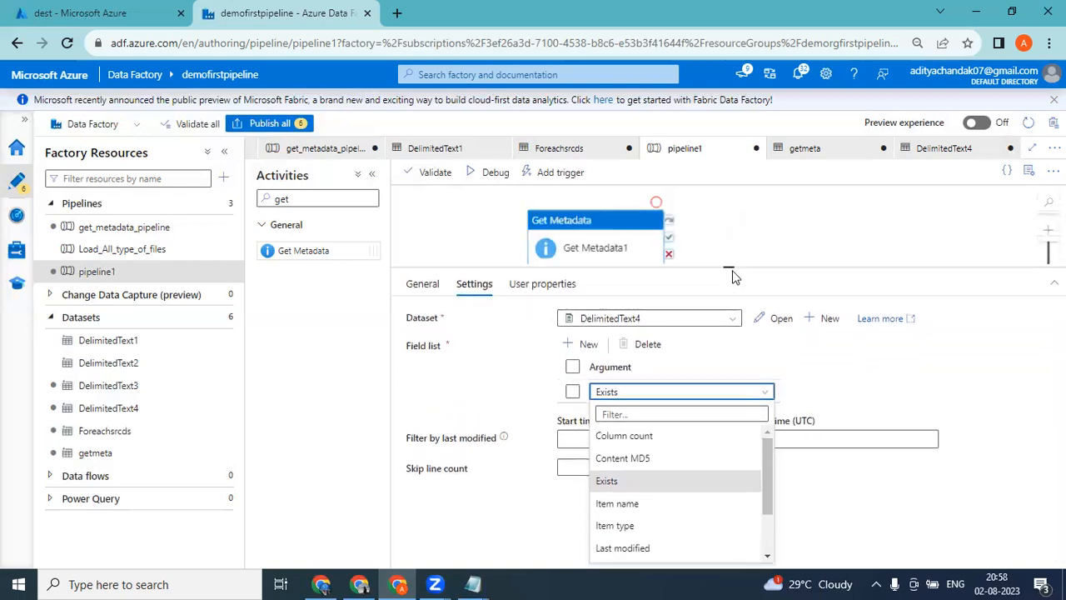